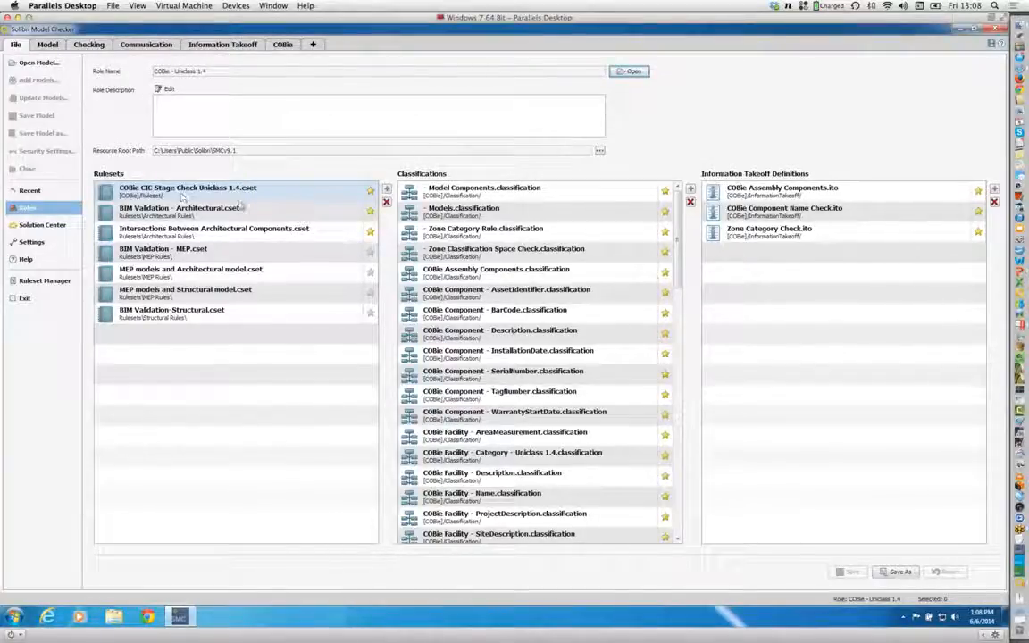
Step: Examine the rulesets and classifications included in the COBie - Uniclass 1.4 role
left_click(234, 211)
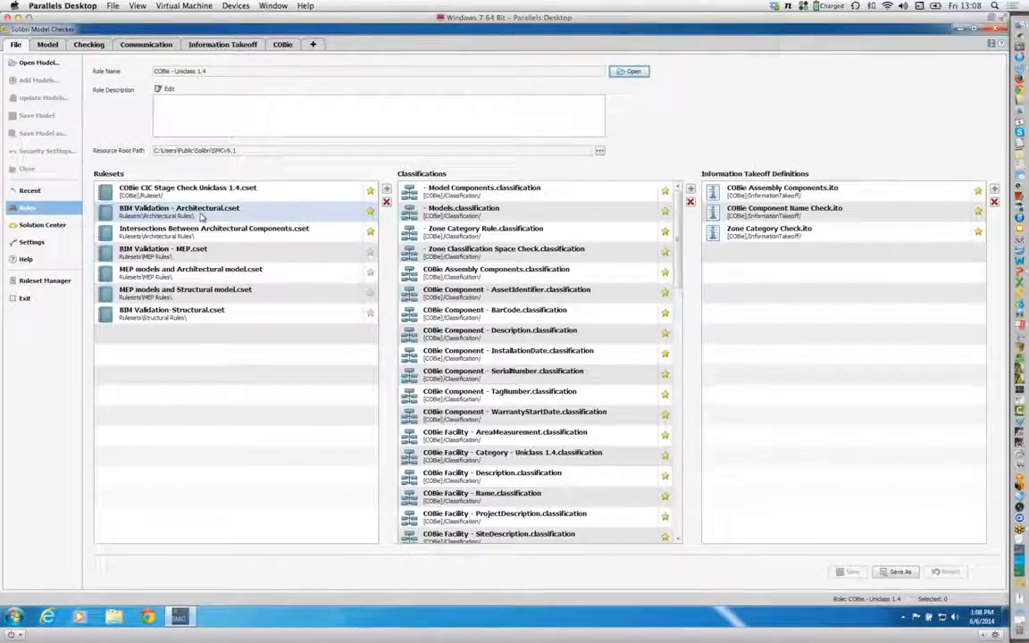
left_click(205, 233)
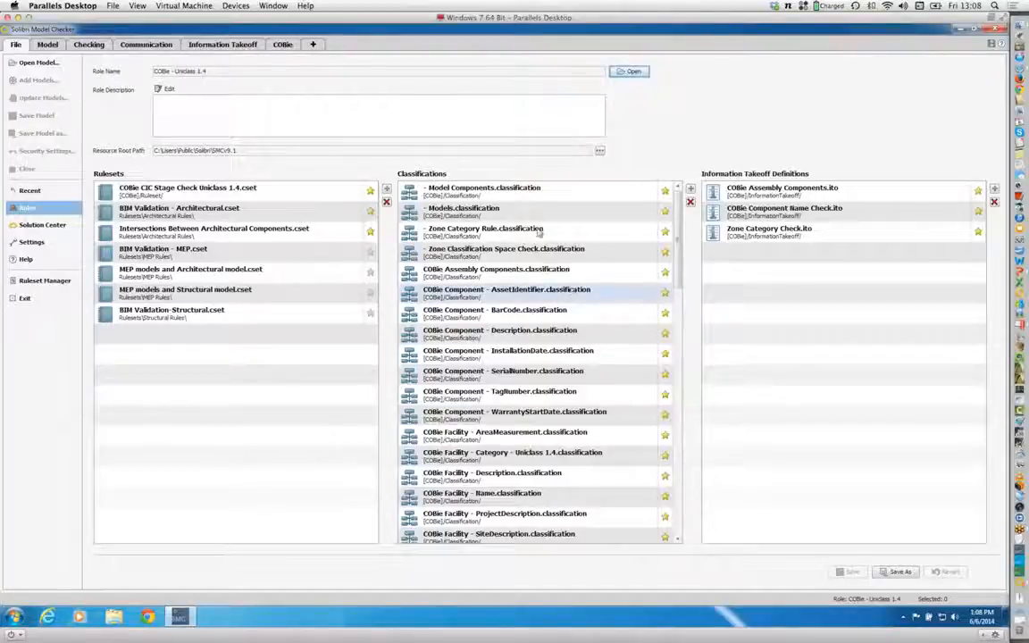
left_click(484, 209)
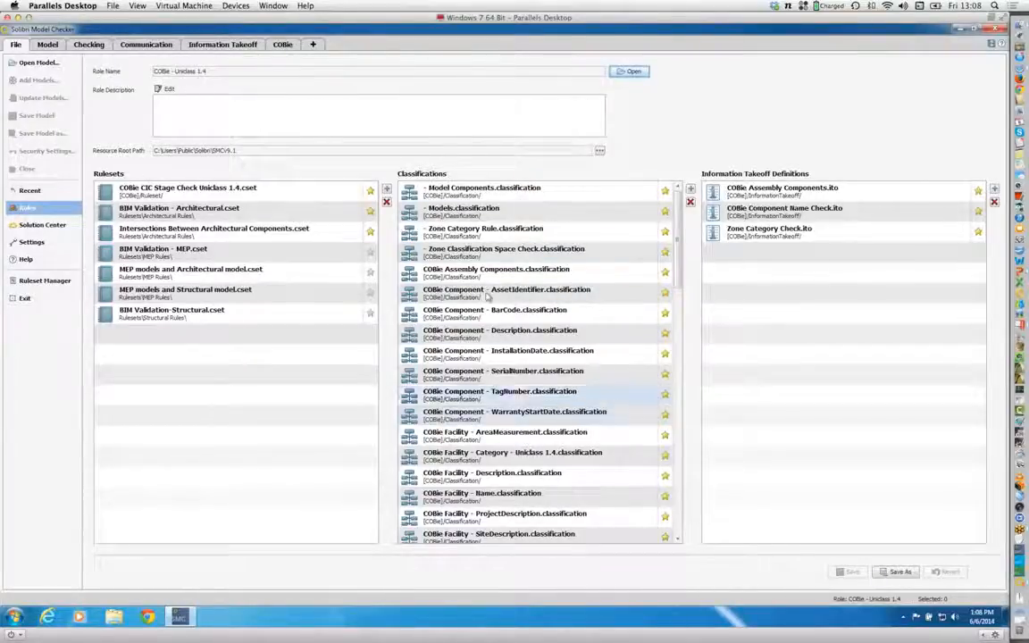
left_click(453, 195)
left_click(459, 234)
left_click(459, 193)
left_click(453, 234)
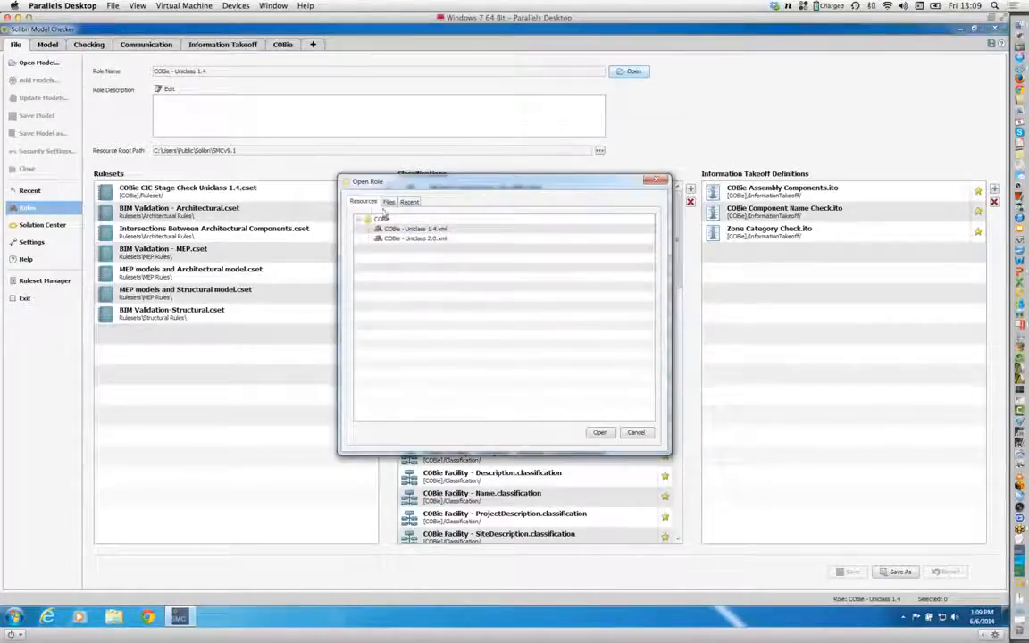
Step: Open the COBie - Uniclass 2.0 role from the COBie resources
left_click(389, 202)
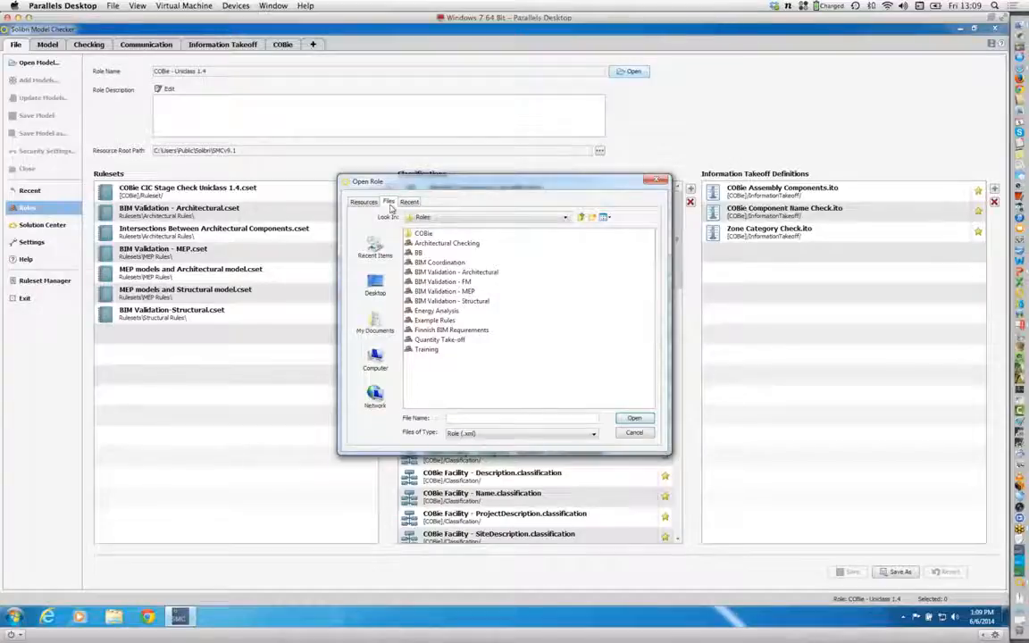
left_click(409, 202)
left_click(362, 202)
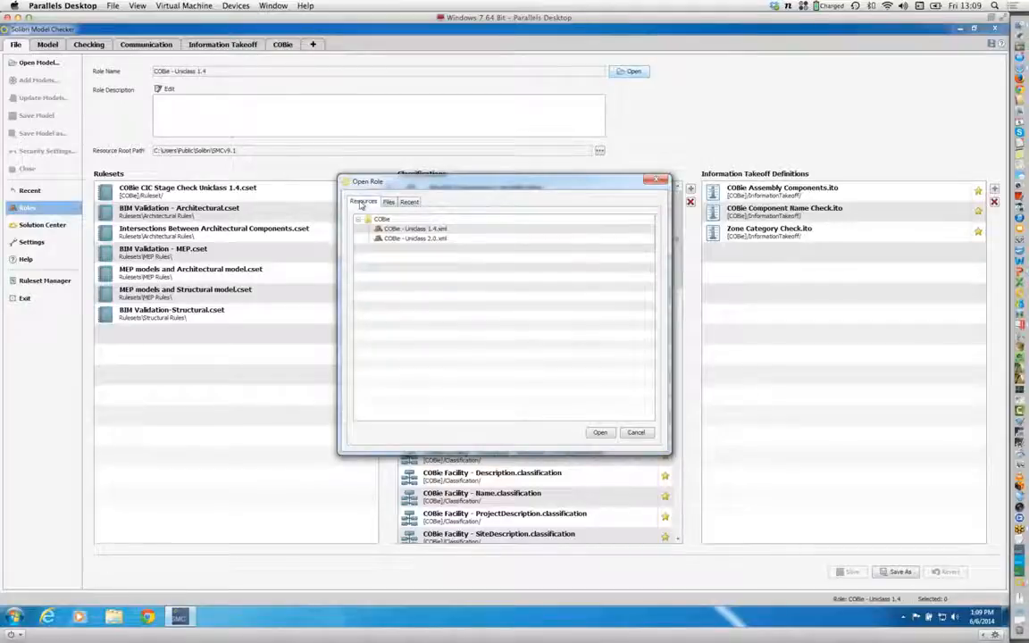
left_click(407, 239)
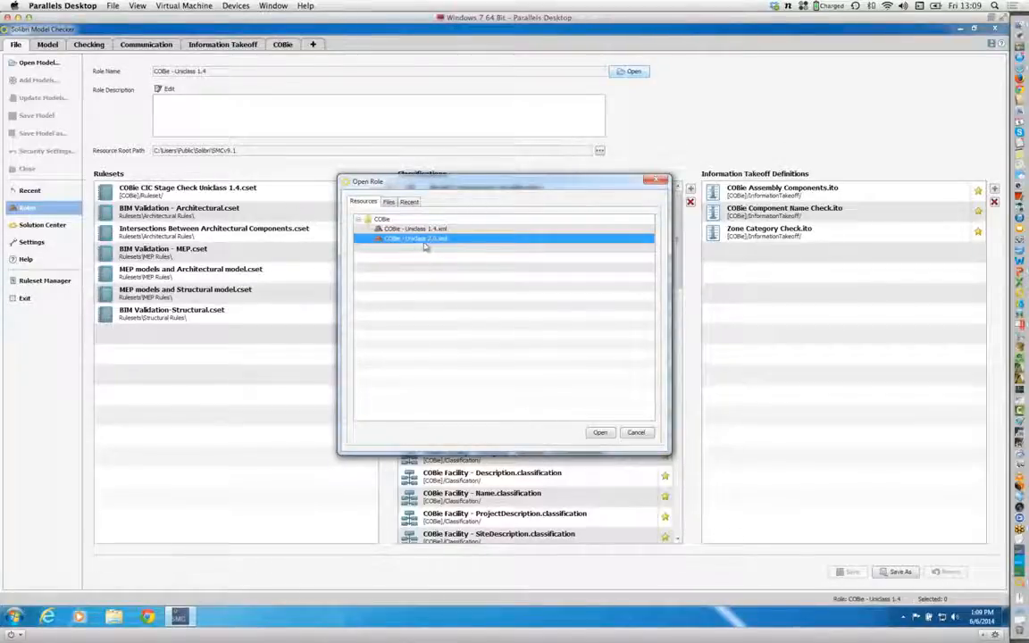
left_click(600, 434)
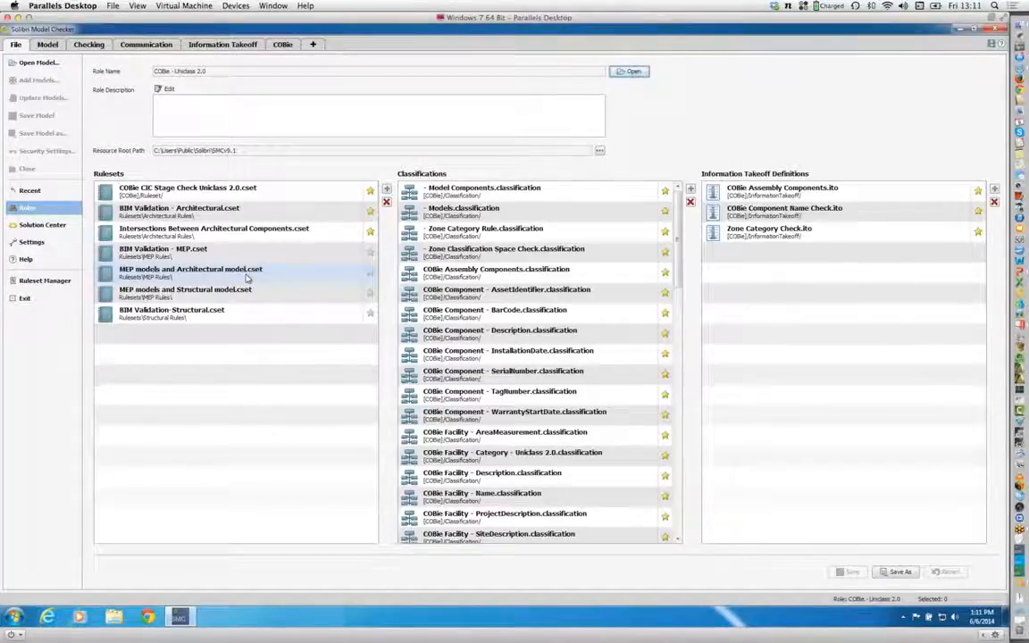
Step: Open the recent models Revit Arch Mapping.ifc, SMC Building.ifc from the WIP folder and HVAC with COBie Data.ifc together
left_click(30, 191)
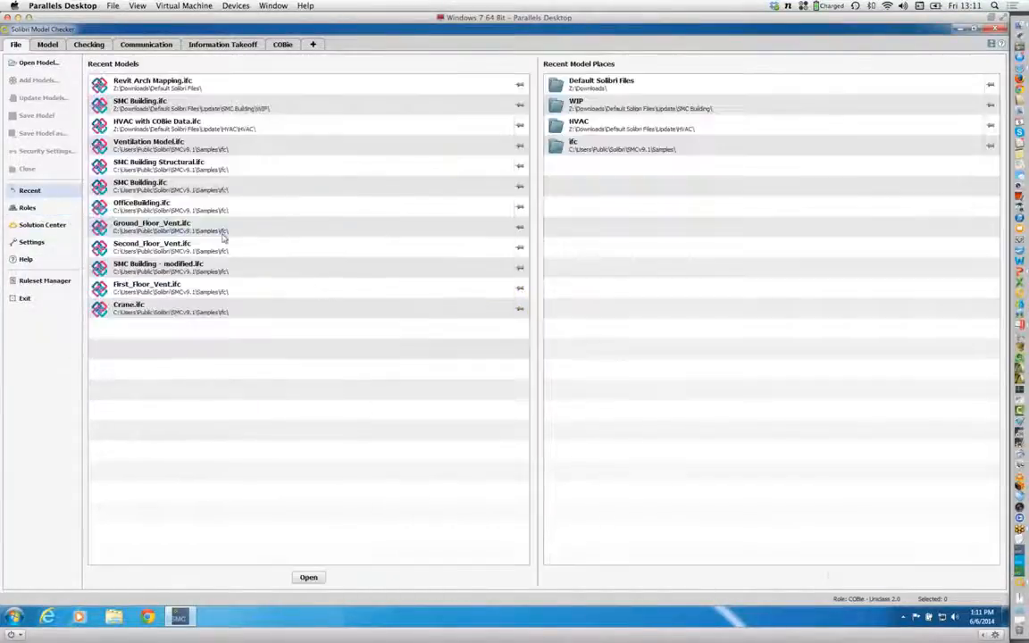
left_click(185, 90)
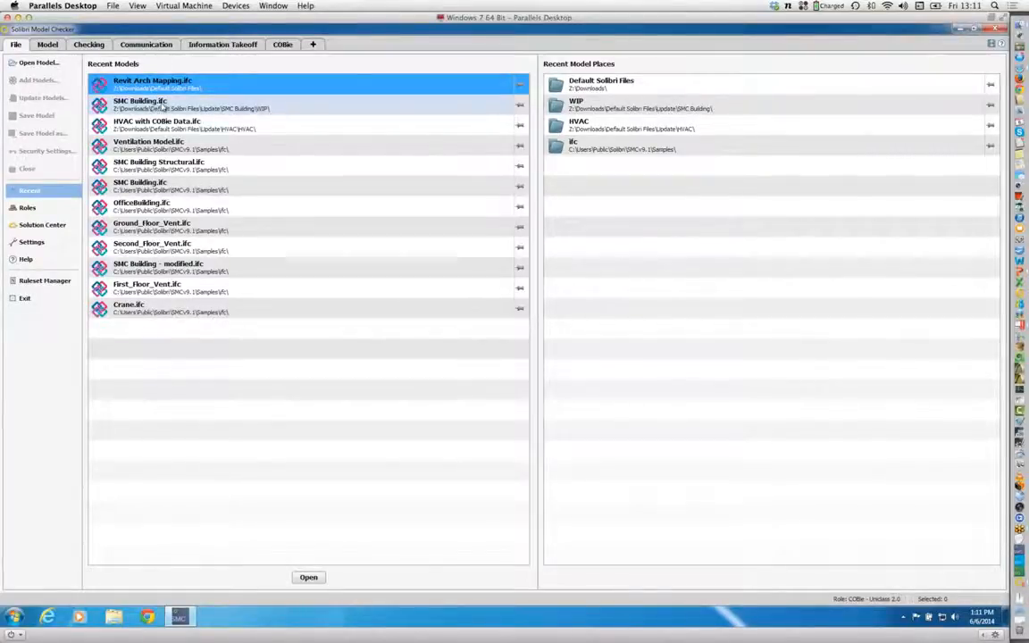
left_click(163, 105)
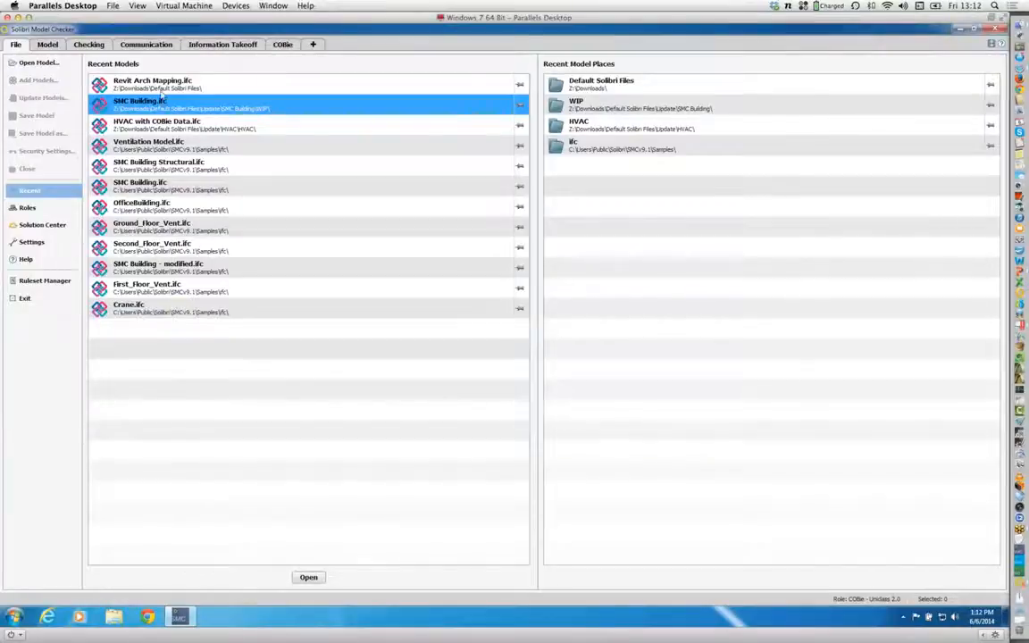
left_click(162, 90, "ctrl")
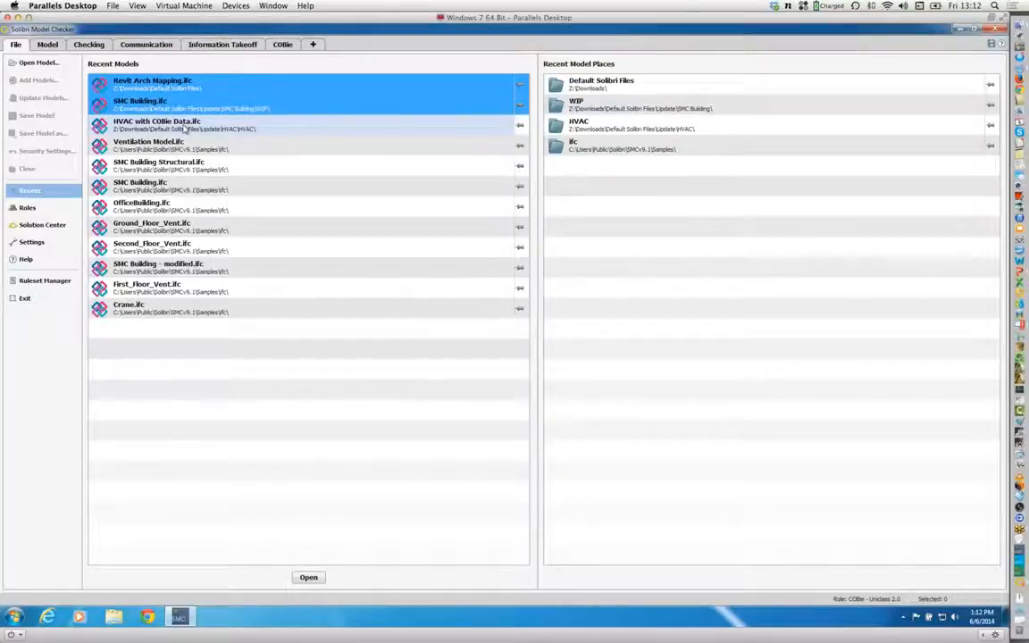
left_click(187, 129, "ctrl")
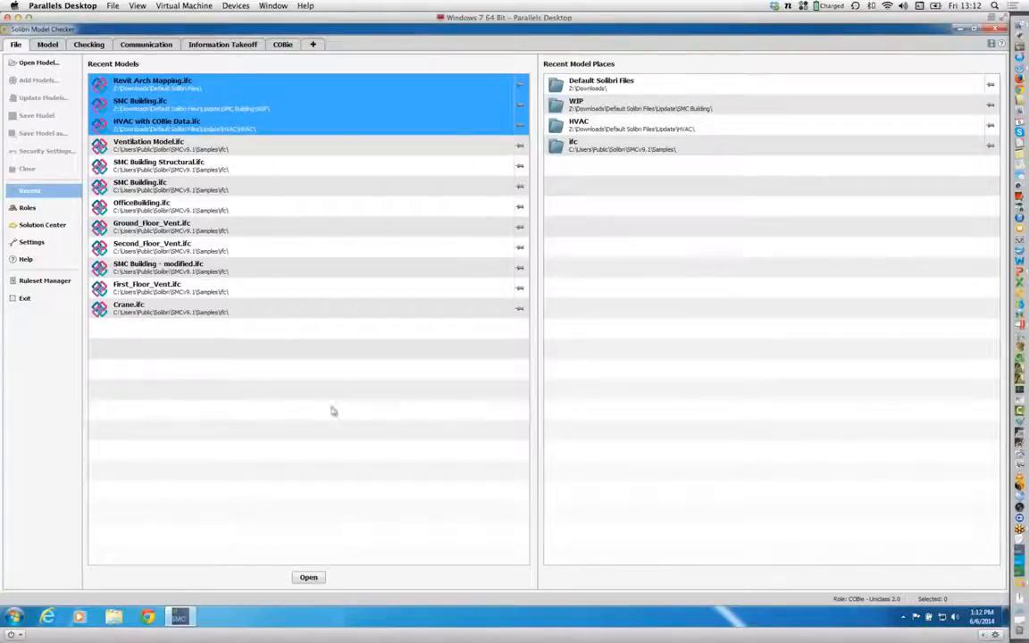
left_click(308, 577)
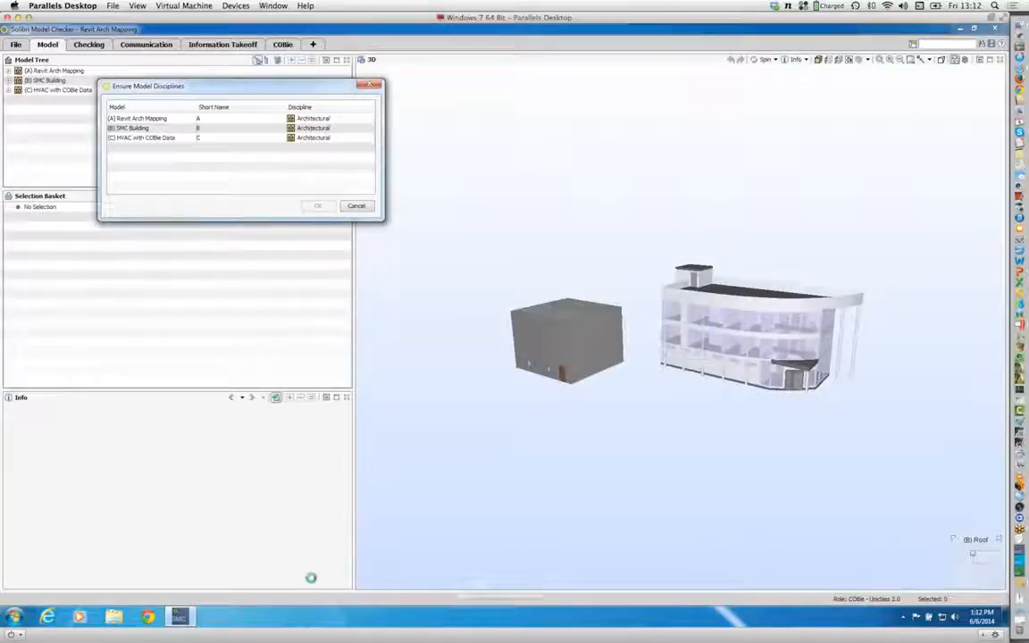
Step: Set the discipline of the HVAC with COBie Data model to Building Services, keeping the other two Architectural
left_click(312, 140)
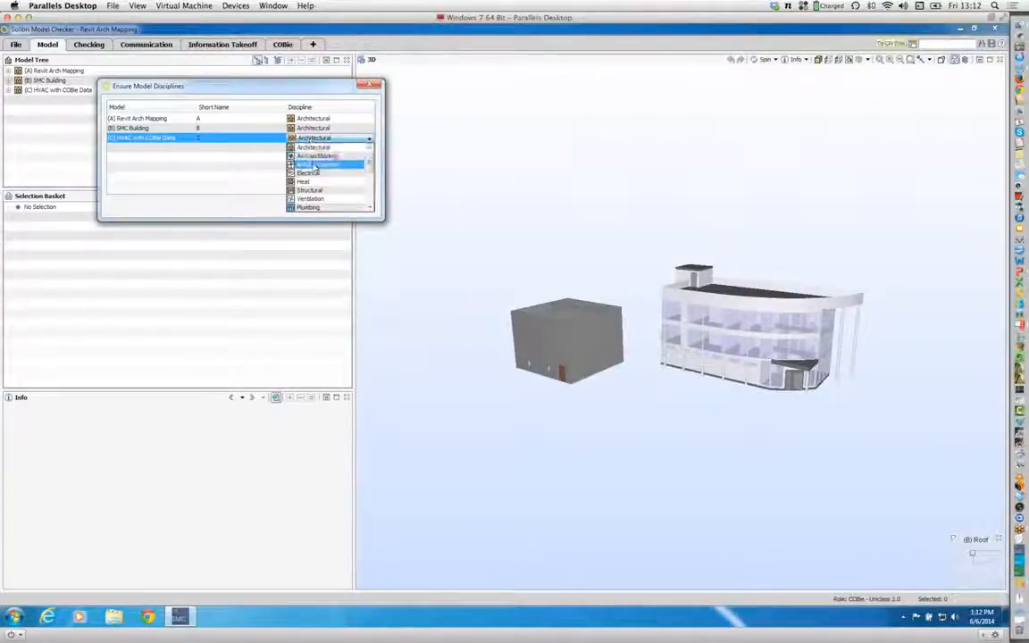
left_click(314, 165)
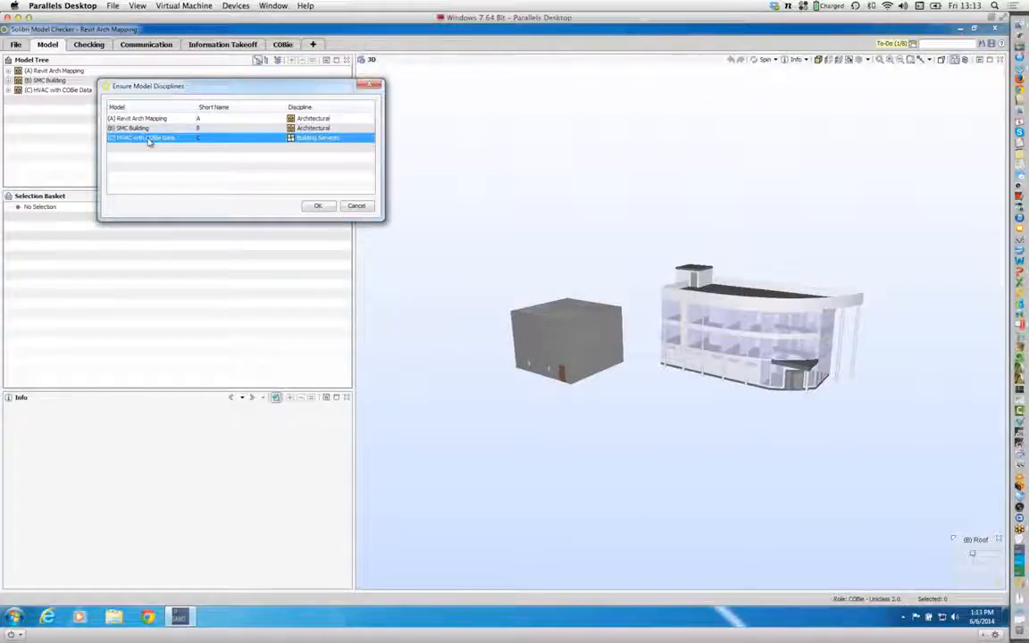
left_click(317, 207)
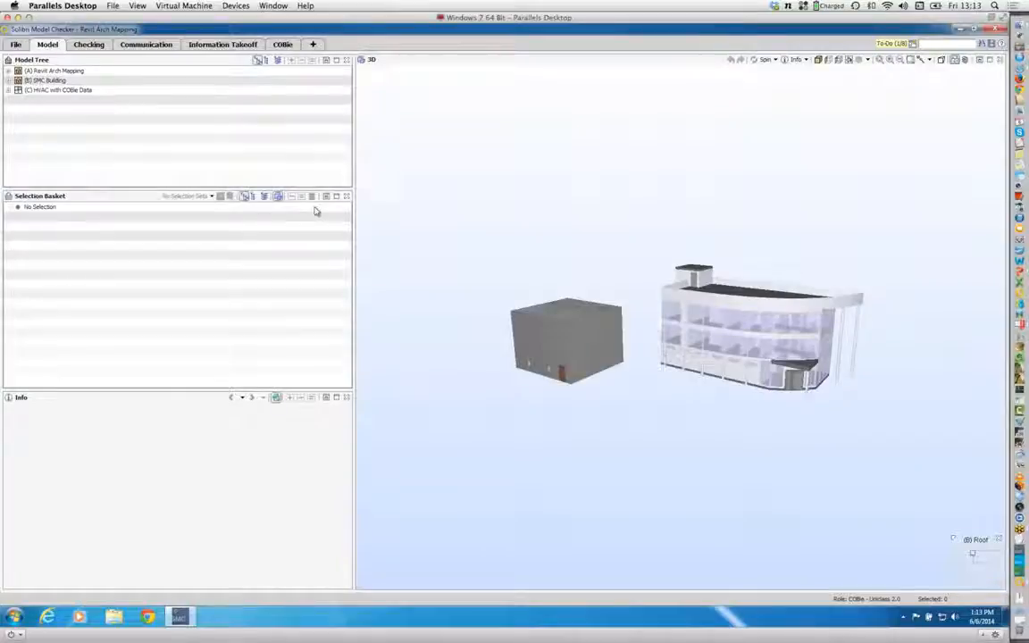
Step: Switch to PowerPoint to view the COBie Beta Workflow slide
key("super+Tab")
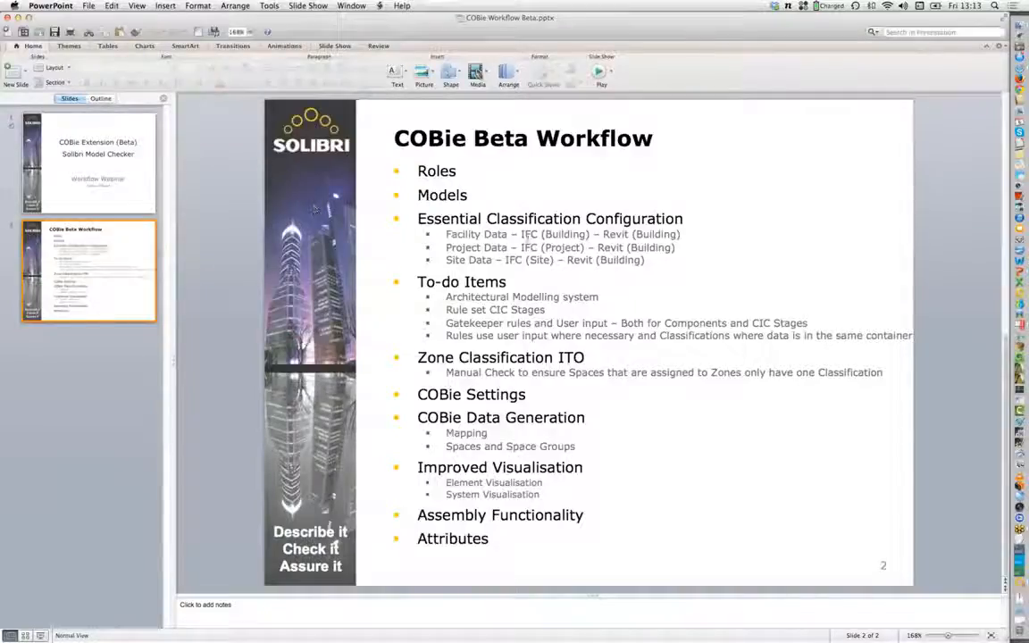
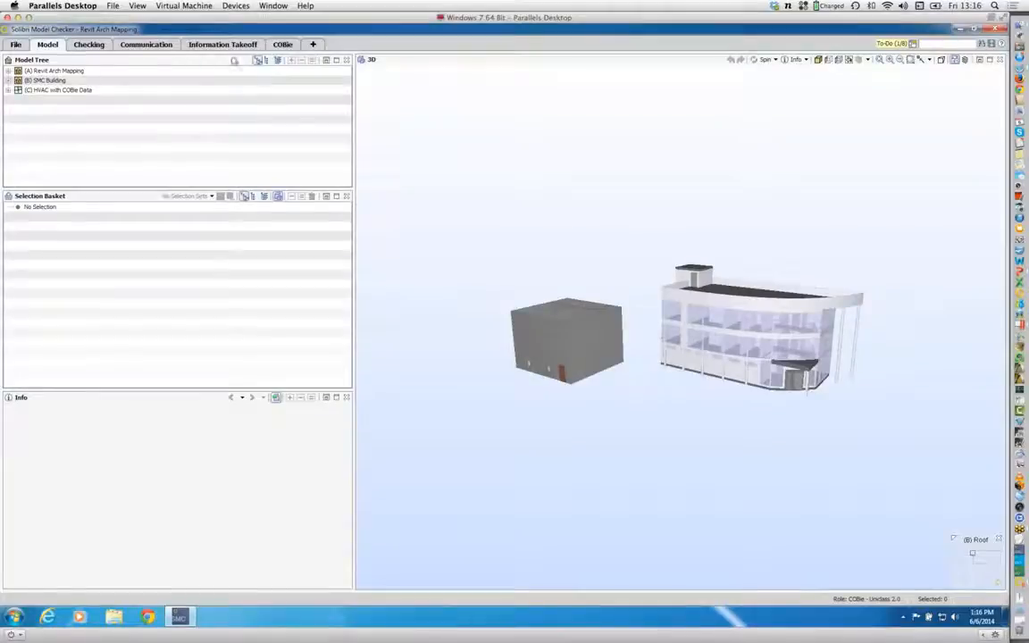
Step: Open the classification settings of Model Components in the Information Takeoff view
left_click(223, 50)
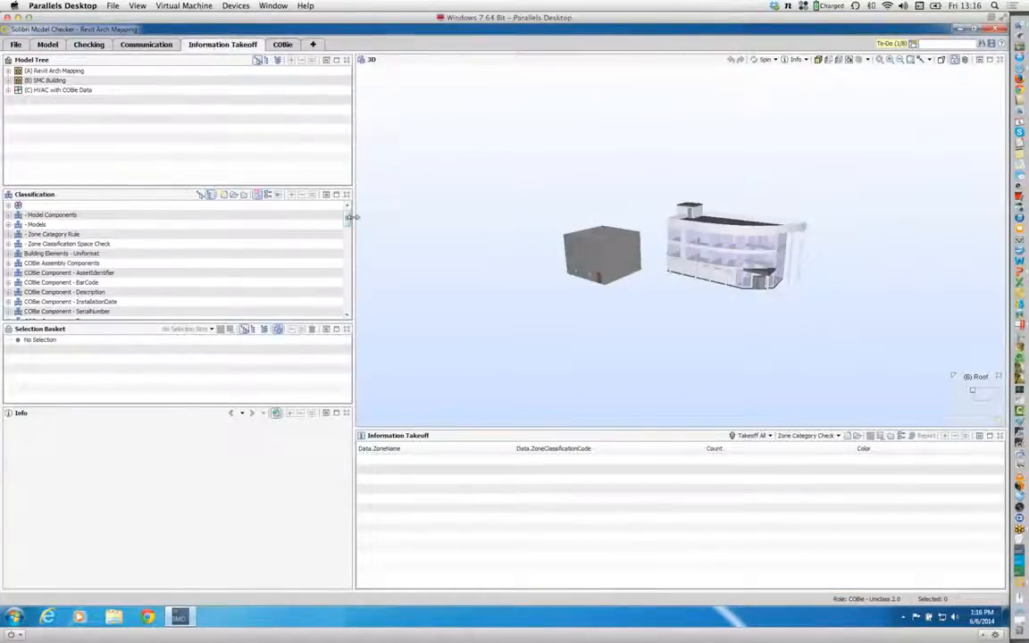
mouse_move(345, 225)
left_mouse_down()
mouse_move(345, 285)
mouse_move(355, 219)
left_mouse_up()
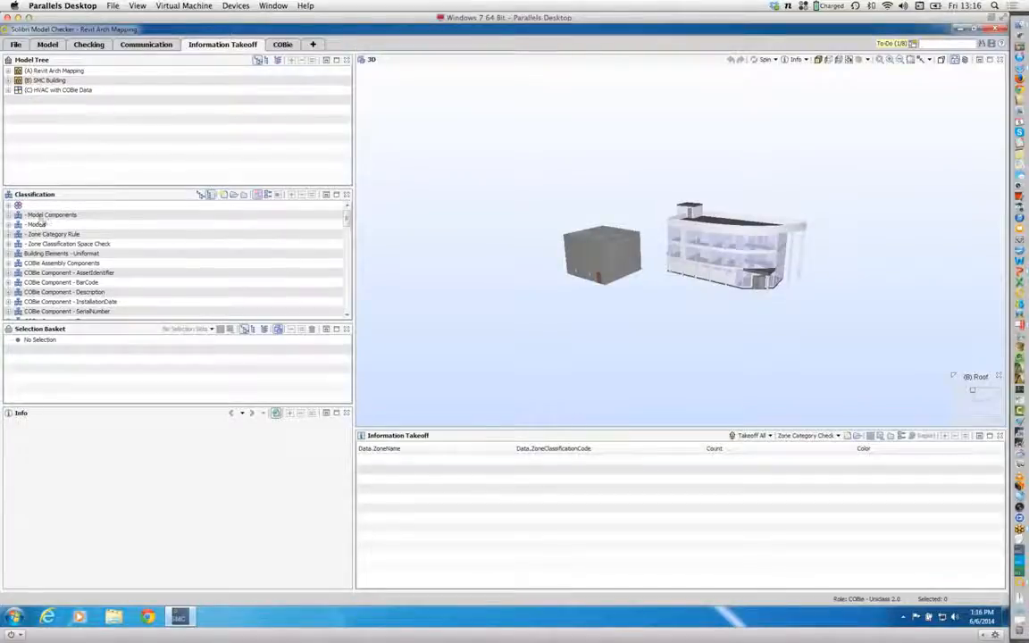
left_click(41, 215)
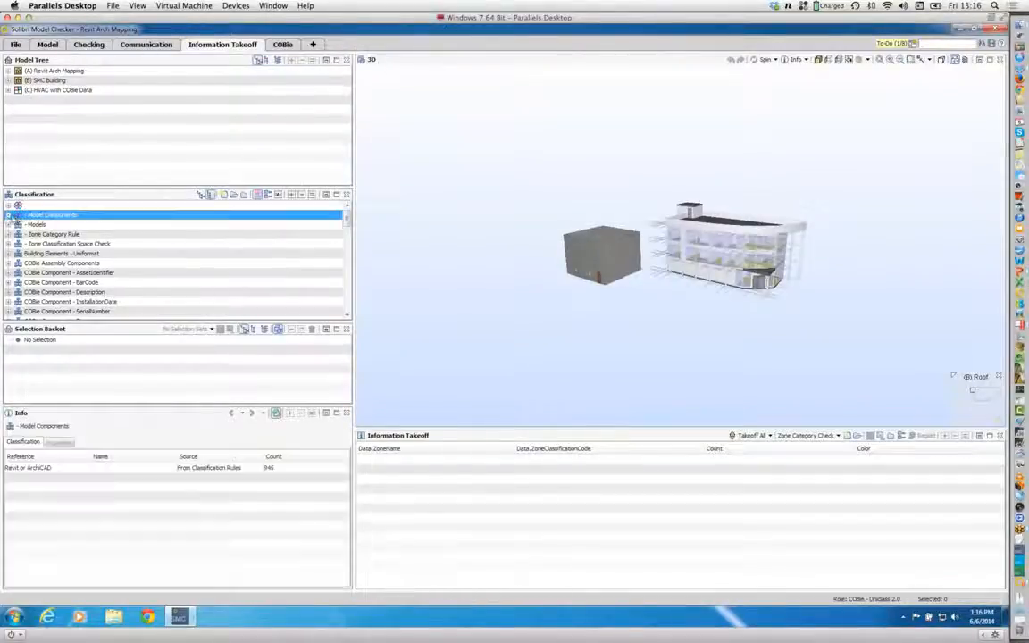
left_click(269, 196)
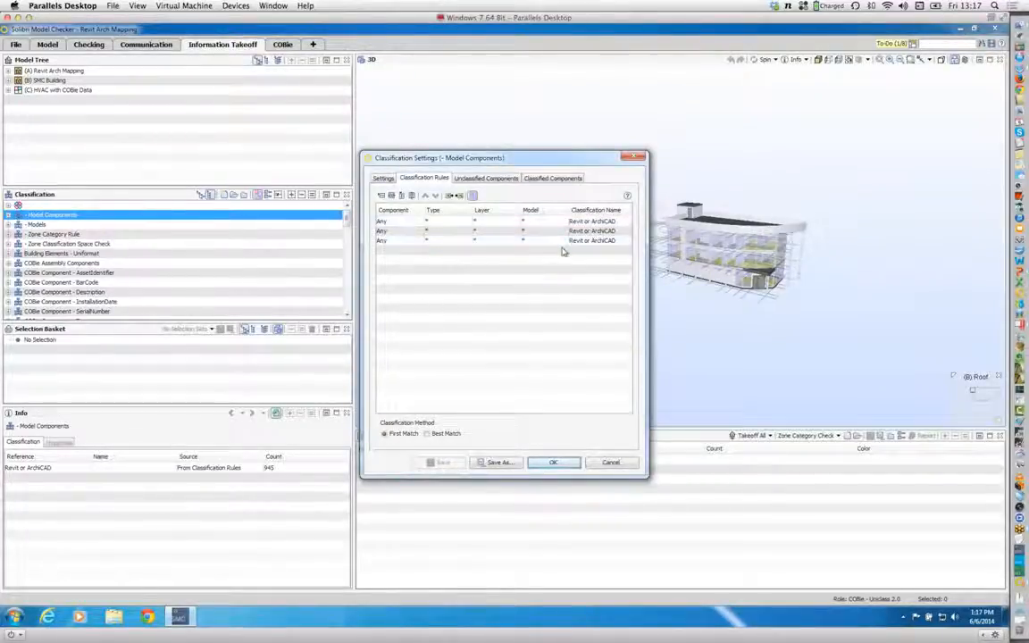
Step: Assign the first Model Components rule to the (A) Revit Arch Mapping model with the classification name Revit
double_click(564, 223)
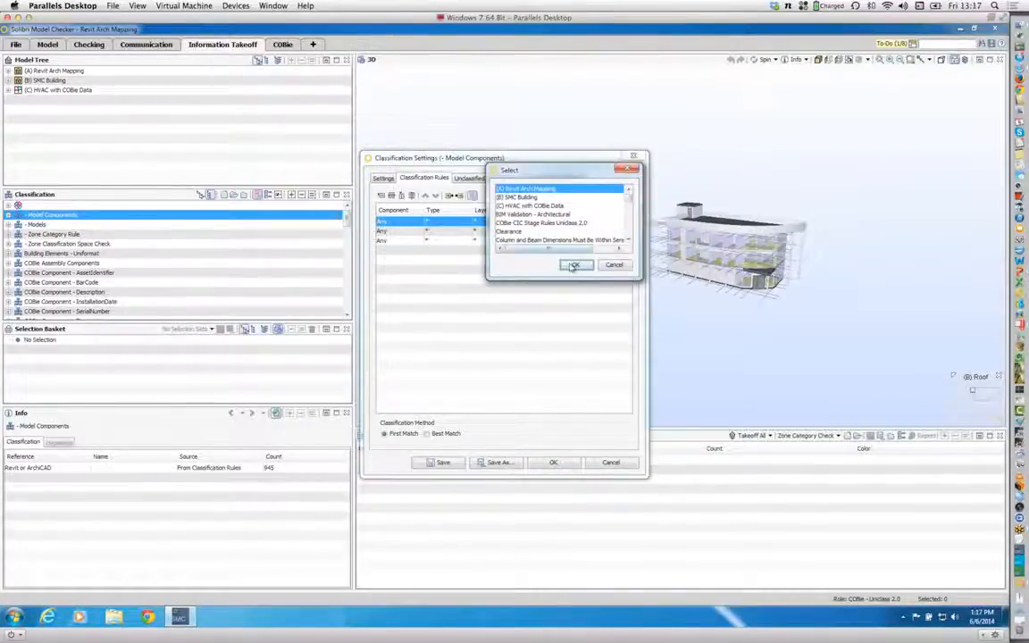
left_click(575, 265)
left_click(629, 223)
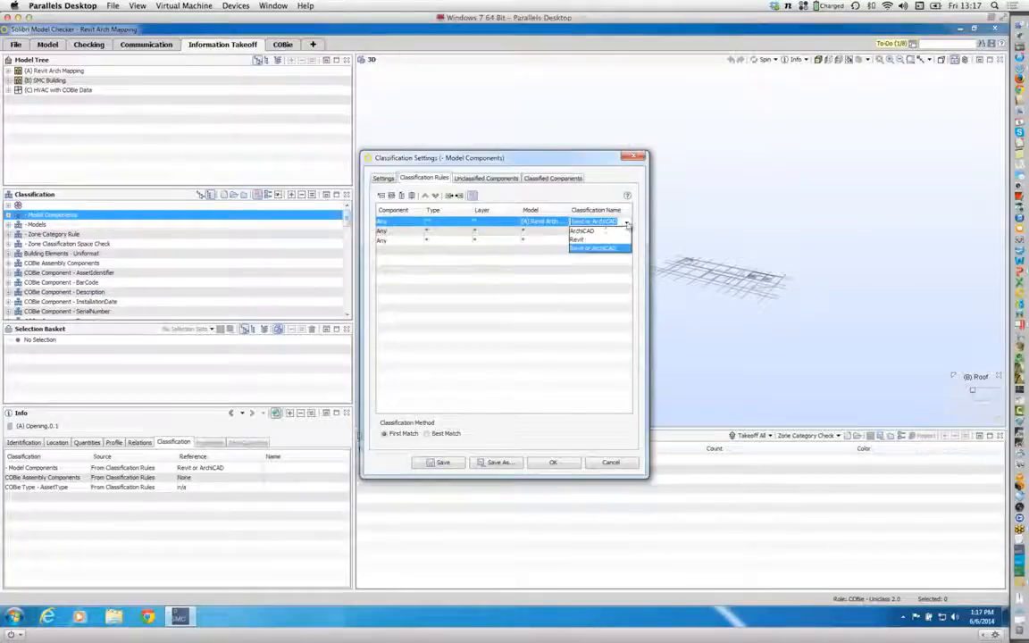
left_click(582, 240)
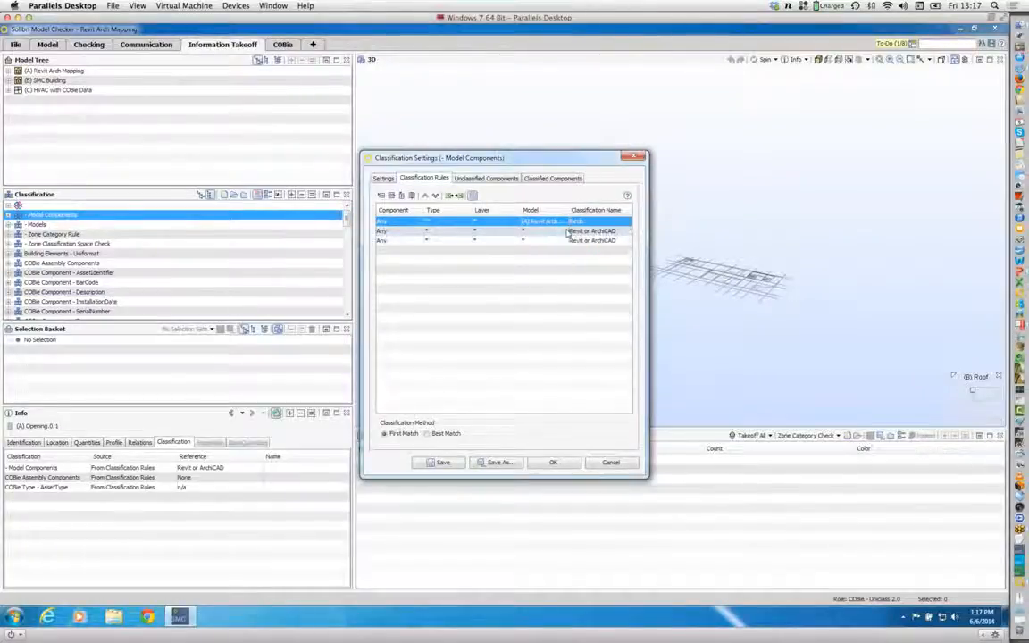
Step: Assign the second Model Components rule to the (B) SMC Building model with the classification name ArchiCAD
left_click(527, 230)
left_click(522, 208)
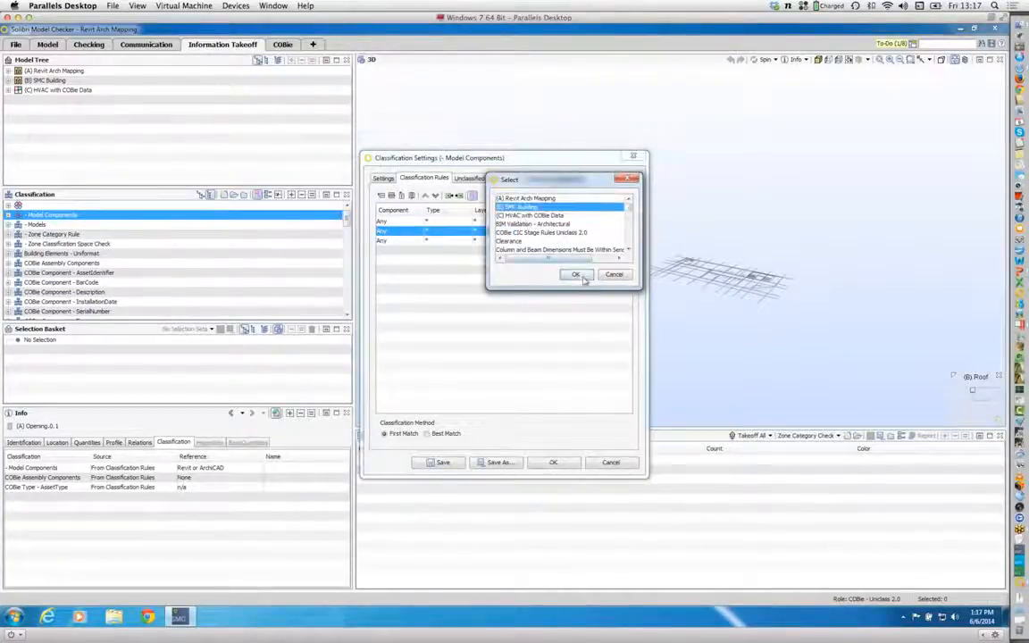
left_click(580, 276)
left_click(627, 232)
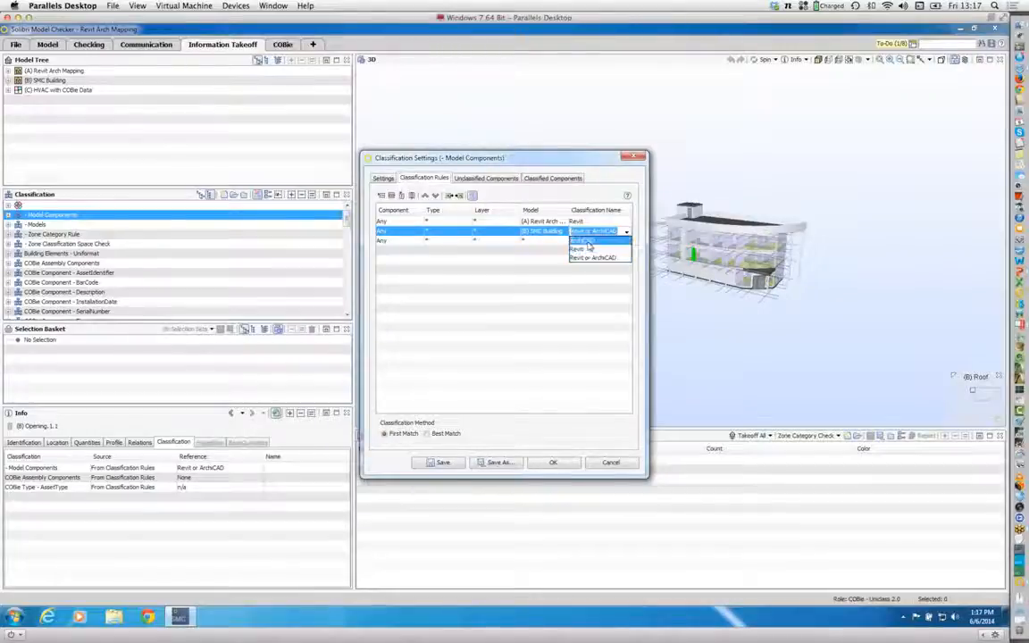
left_click(589, 240)
Step: Assign the third rule to the (C) HVAC with COBie Data model with the classification name Revit, and accept the settings
left_click(540, 241)
left_click(556, 241)
left_click(564, 243)
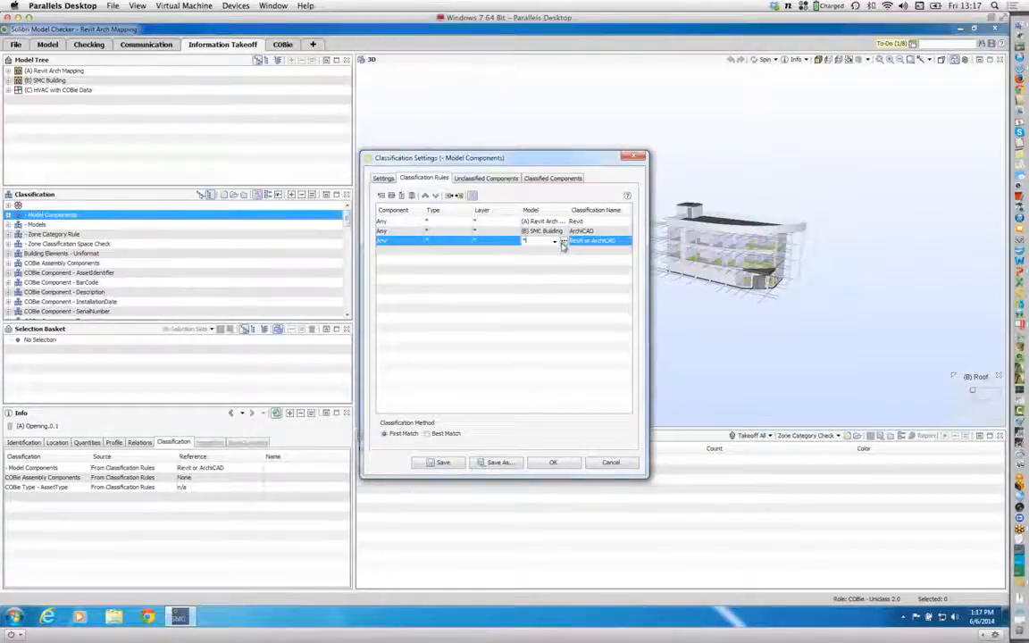
left_click(564, 243)
left_click(553, 224)
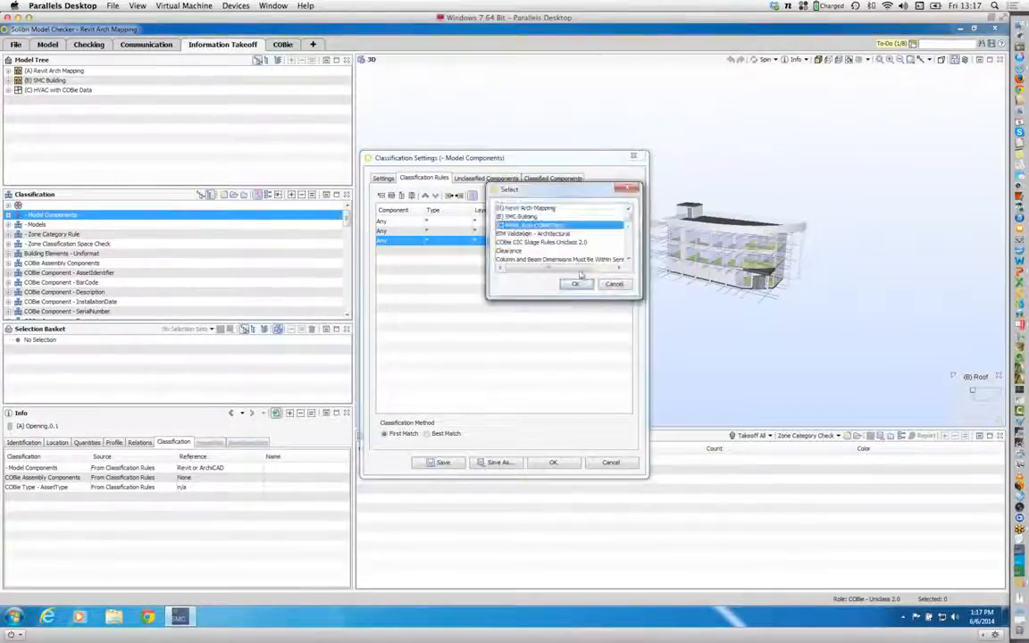
left_click(586, 286)
left_click(625, 243)
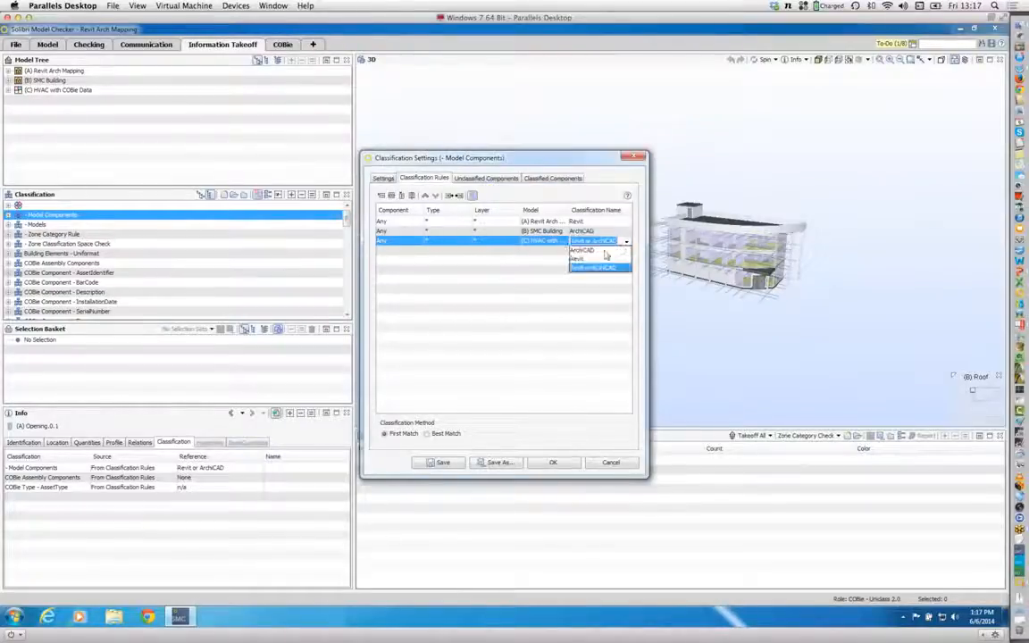
left_click(590, 260)
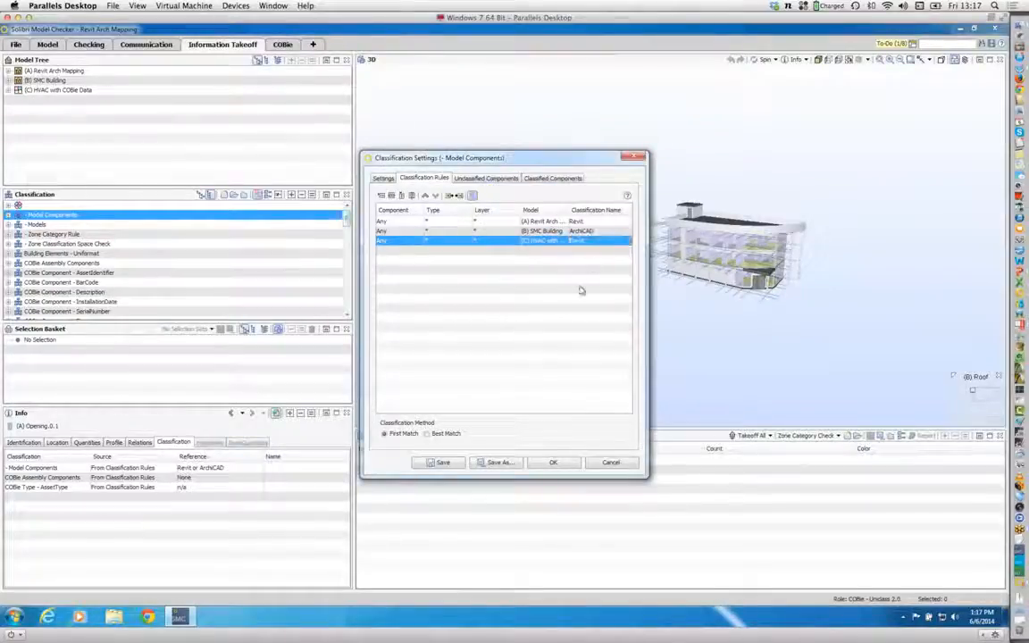
left_click(553, 464)
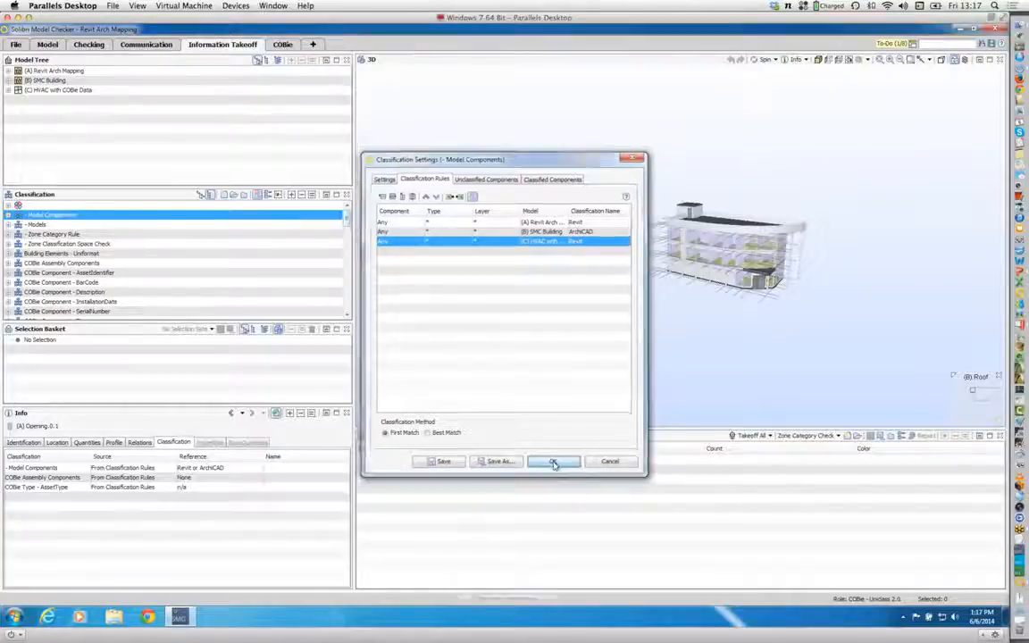
Step: Expand the Model Components classification and view its ArchiCAD and Revit groups in the 3D model
left_click(9, 215)
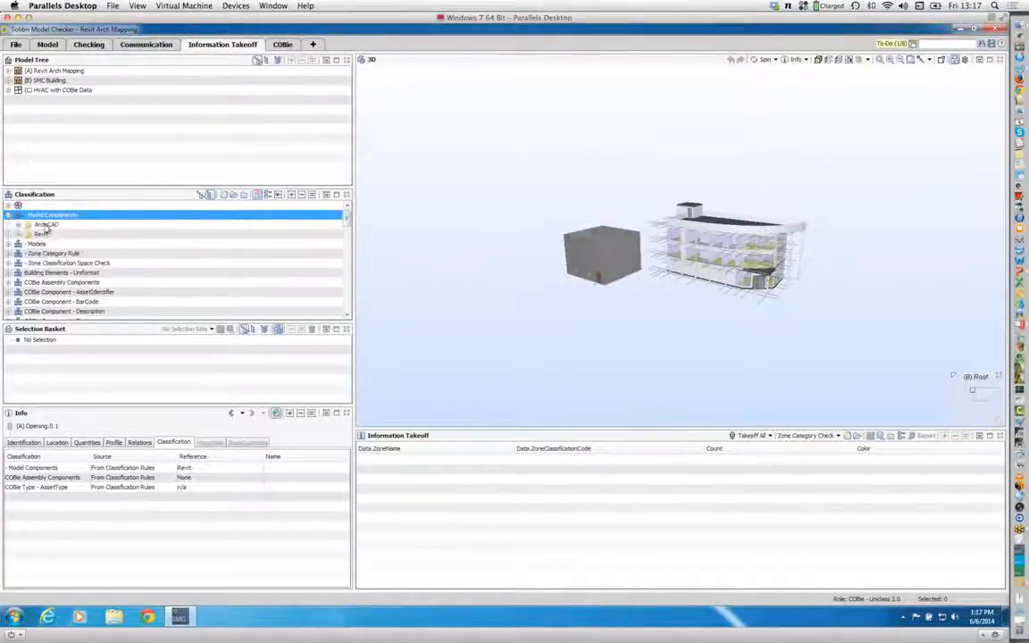
left_click(43, 224)
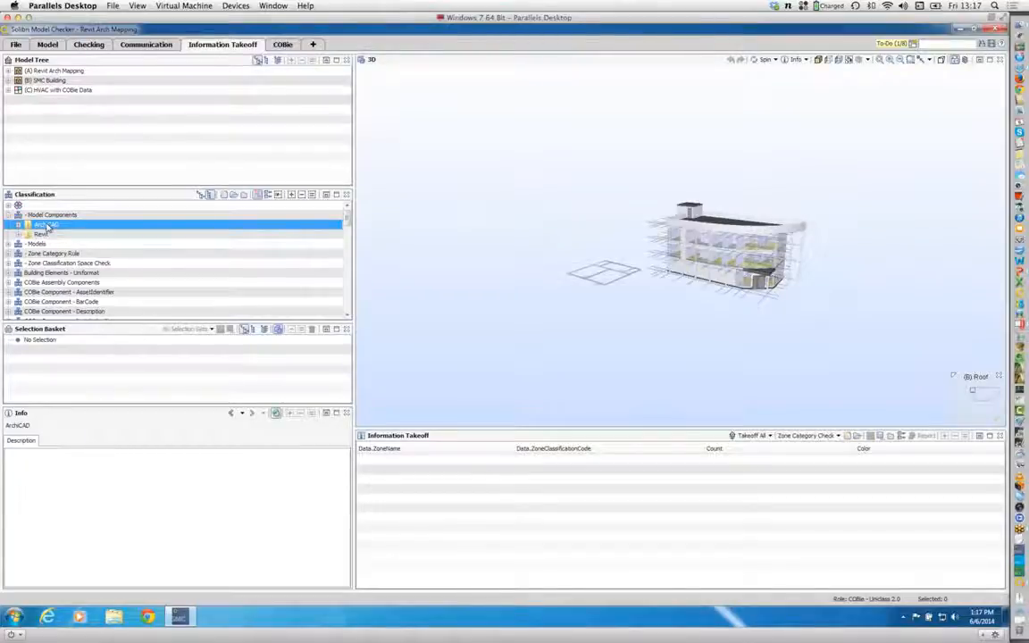
left_click(42, 234)
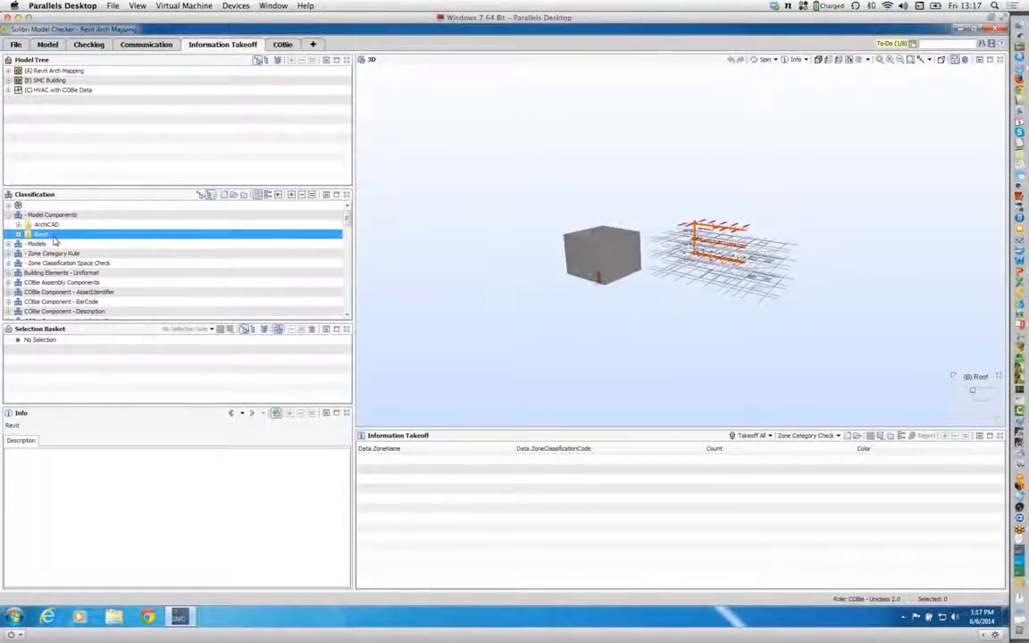
Step: Switch to PowerPoint to check the COBie Beta Workflow slide, and return to Solibri Model Checker
key("super+Tab")
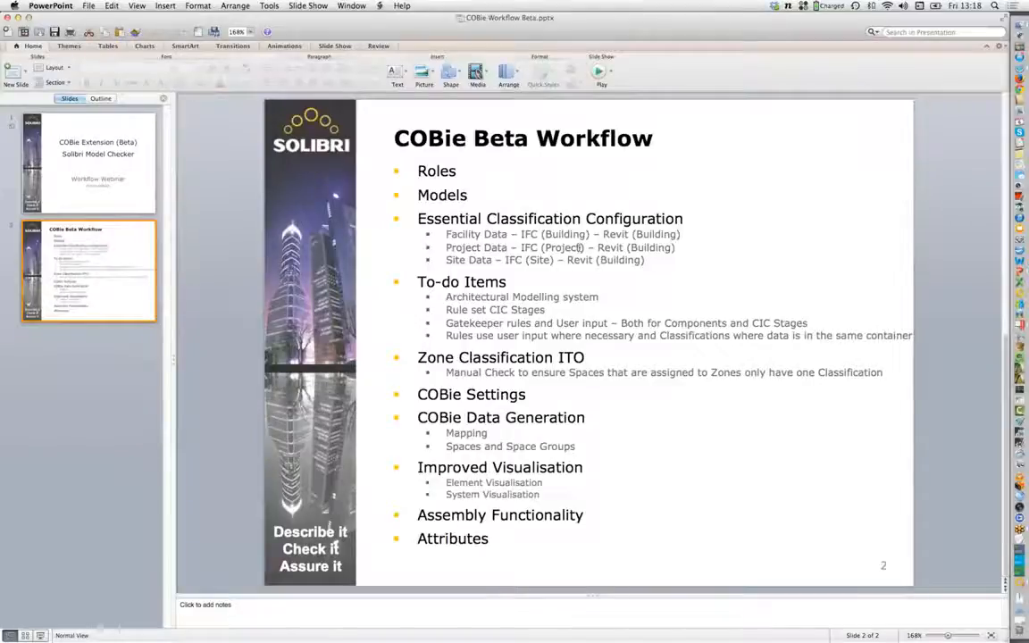
key("super+Tab")
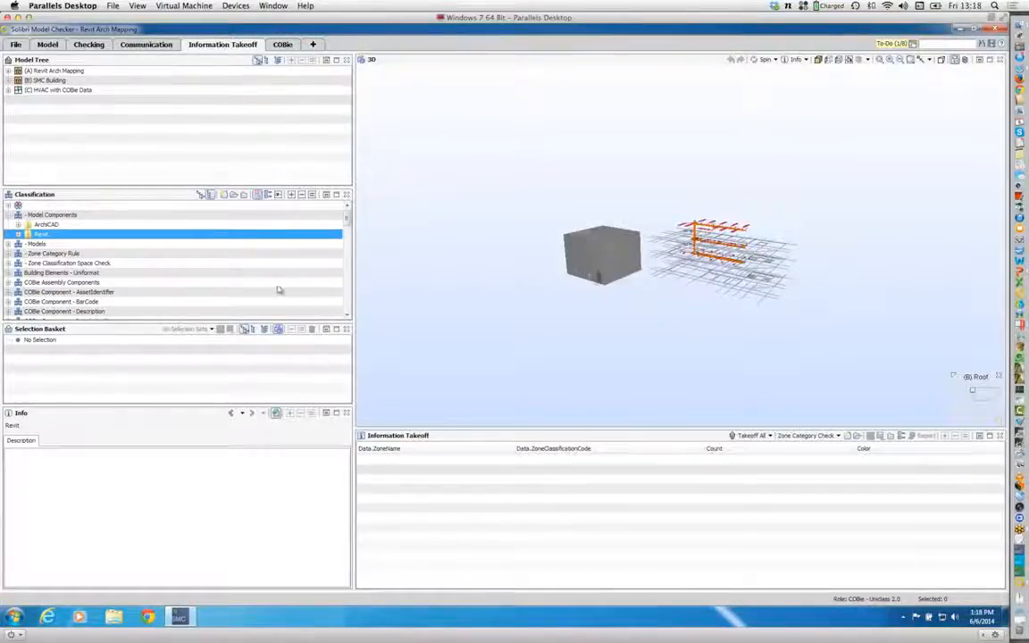
Step: Expand the Models classification and open its classification settings
left_click(8, 243)
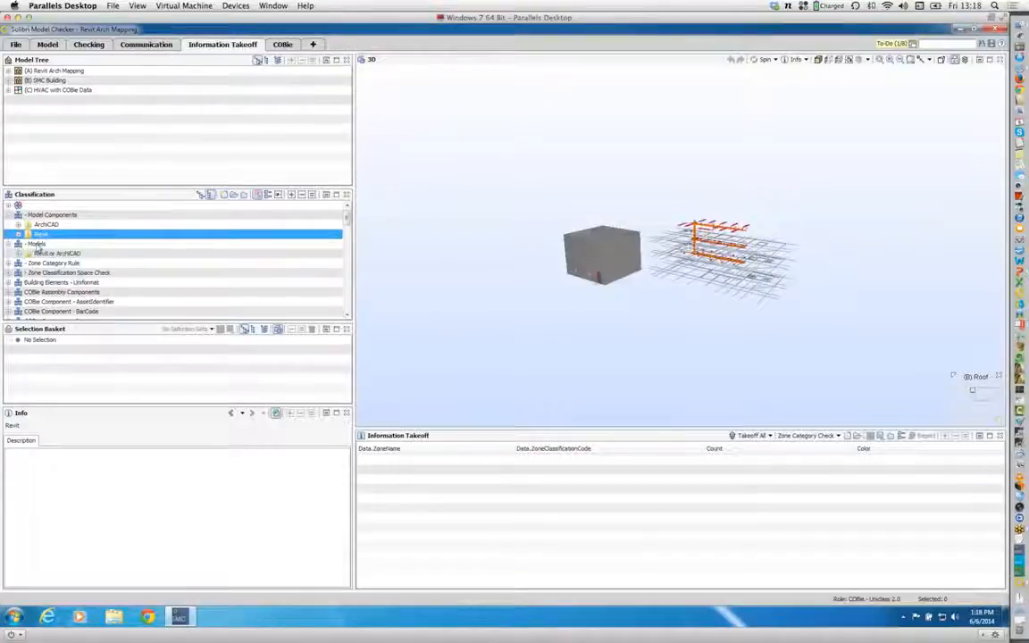
left_click(38, 244)
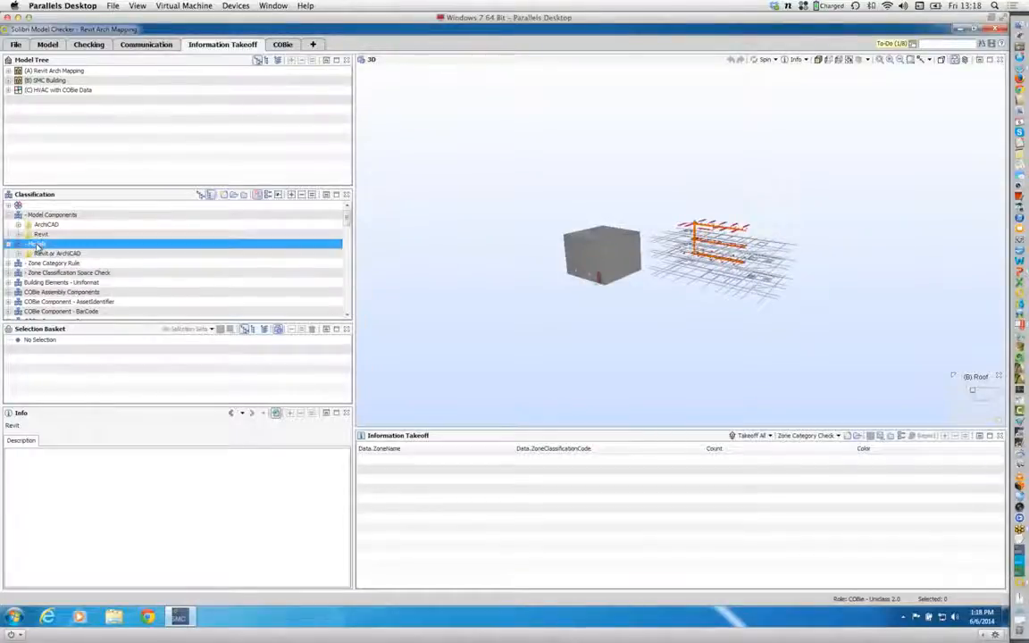
left_click(269, 195)
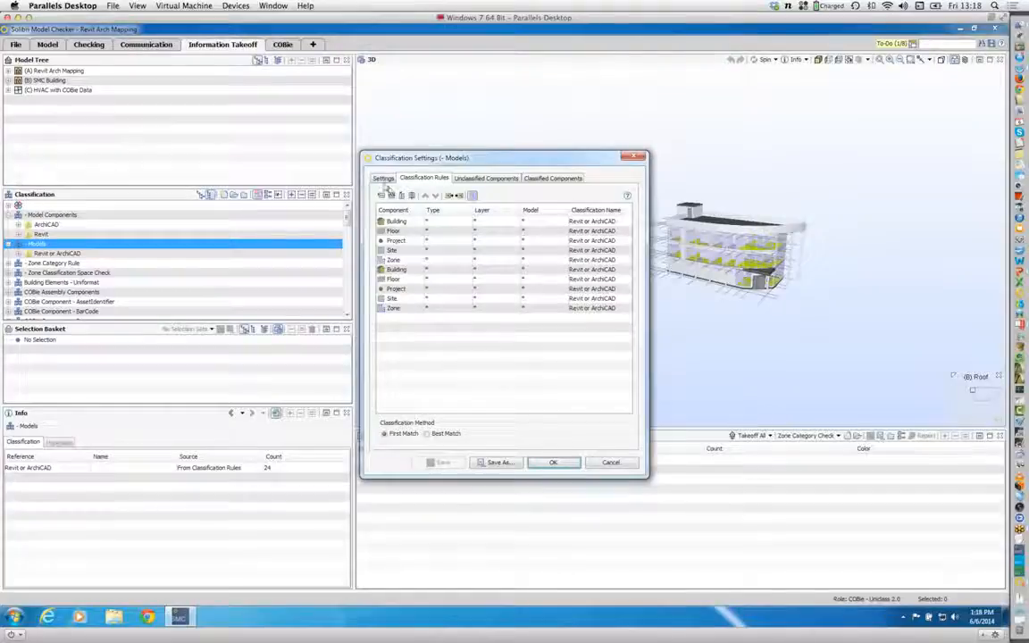
Step: Rename the second default classification name of the Models classification as ArchiCAD
left_click(384, 180)
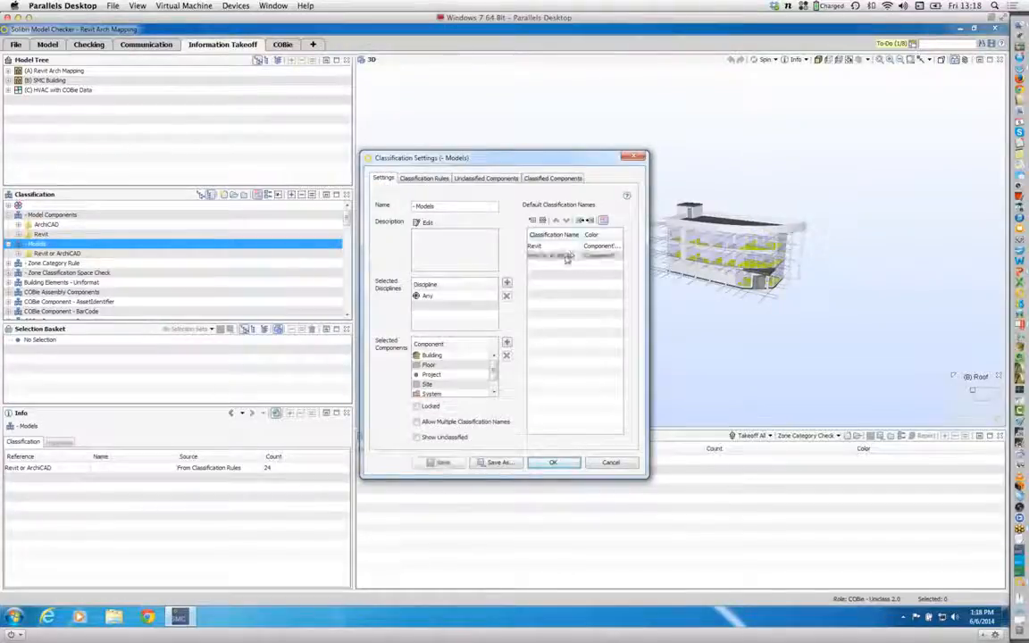
double_click(570, 257)
left_click_drag(574, 256, 507, 259)
key("BackSpace")
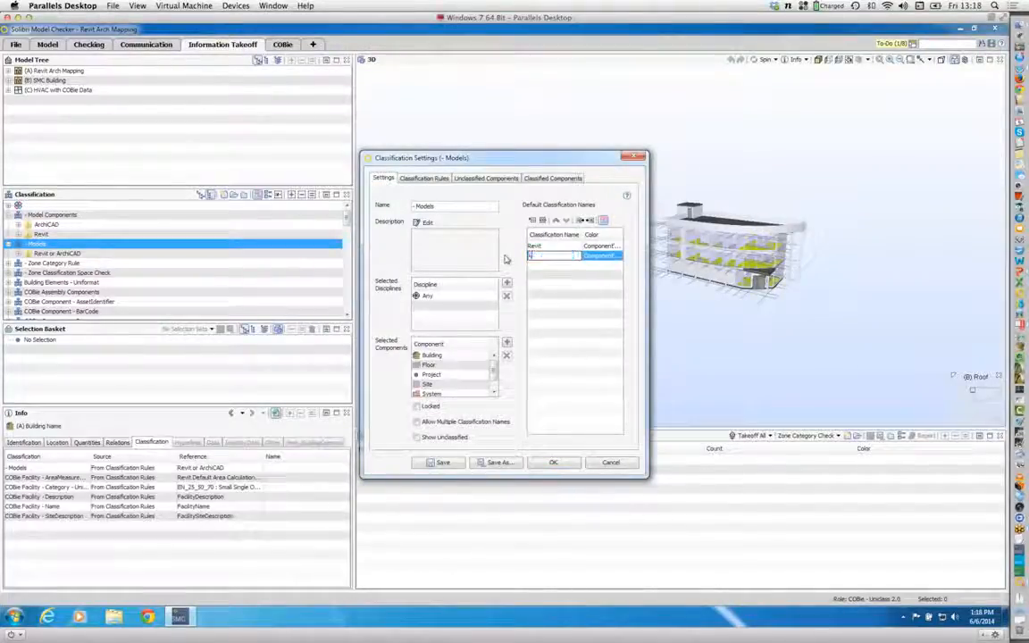
type("ArchiCAD")
key("Return")
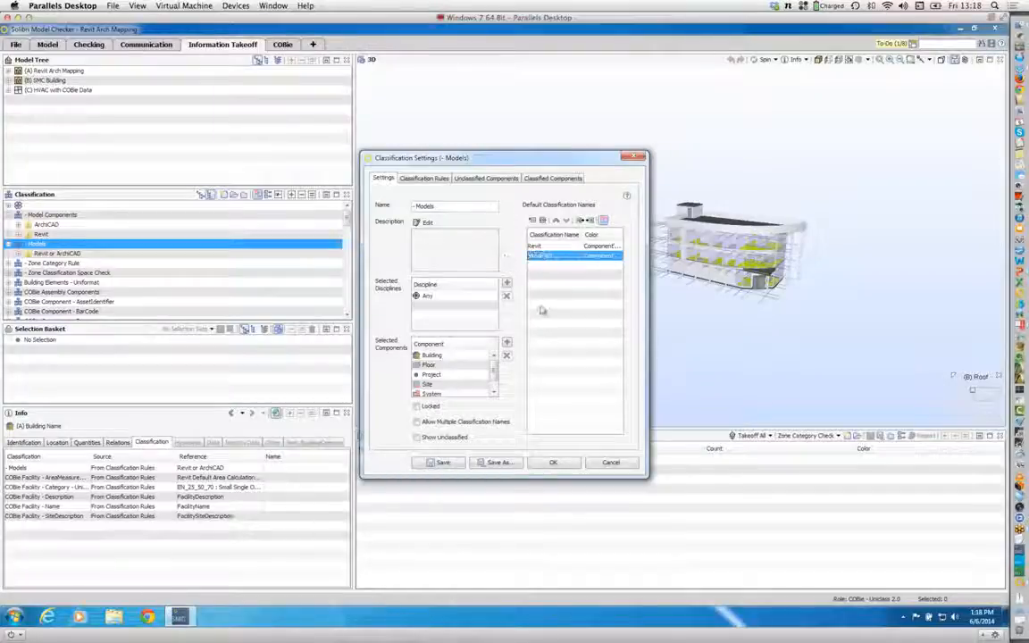
Step: Assign the (A) Revit Arch Mapping model to the first Building, Floor, Project, Site and Zone rules of the Models classification
left_click(428, 179)
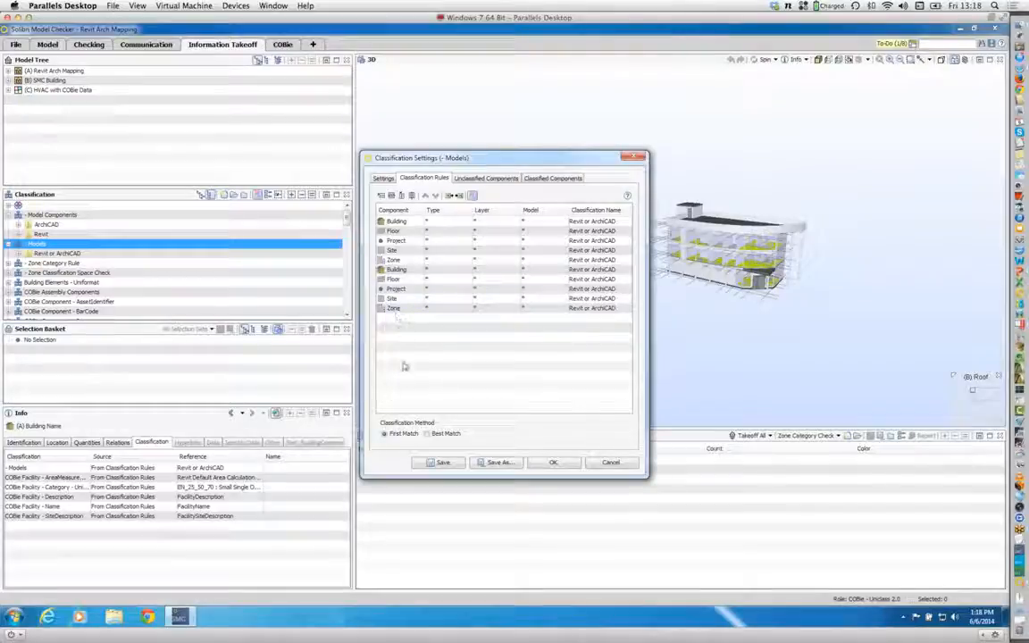
double_click(563, 223)
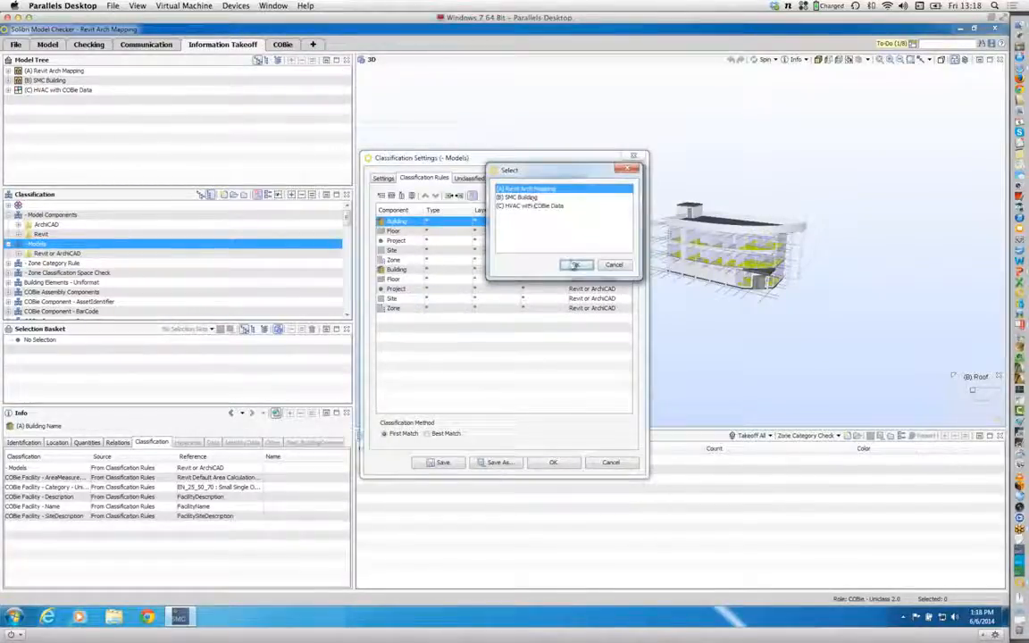
left_click(574, 266)
double_click(563, 231)
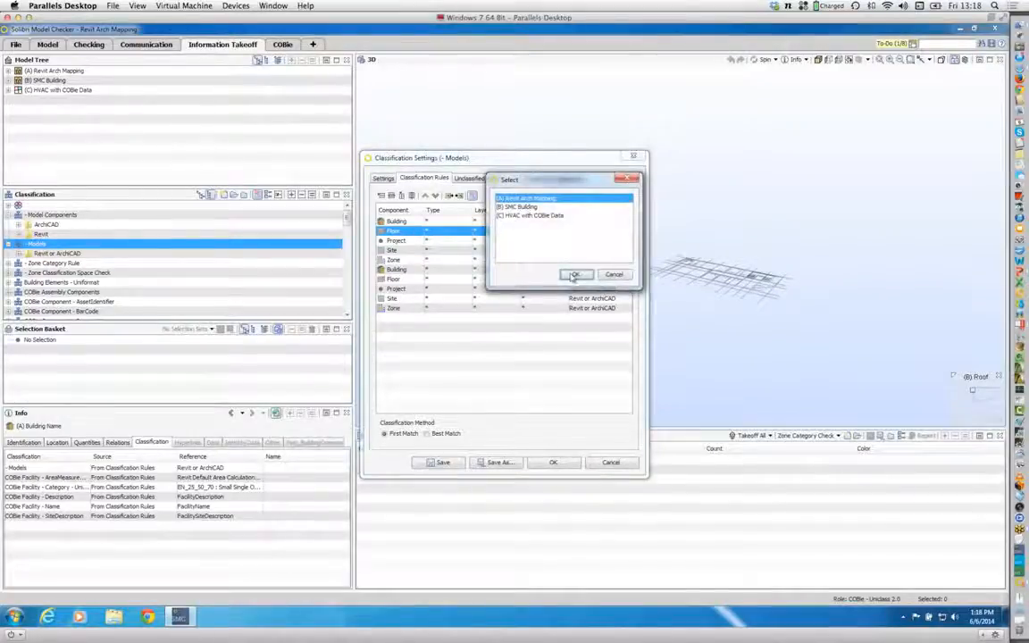
left_click(575, 275)
double_click(563, 240)
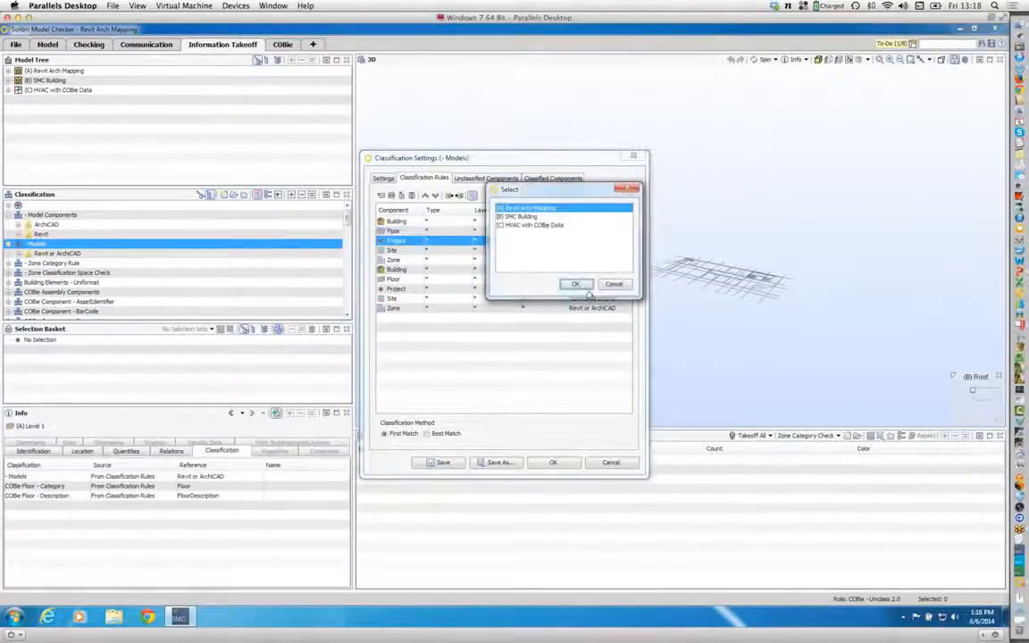
left_click(576, 284)
double_click(564, 250)
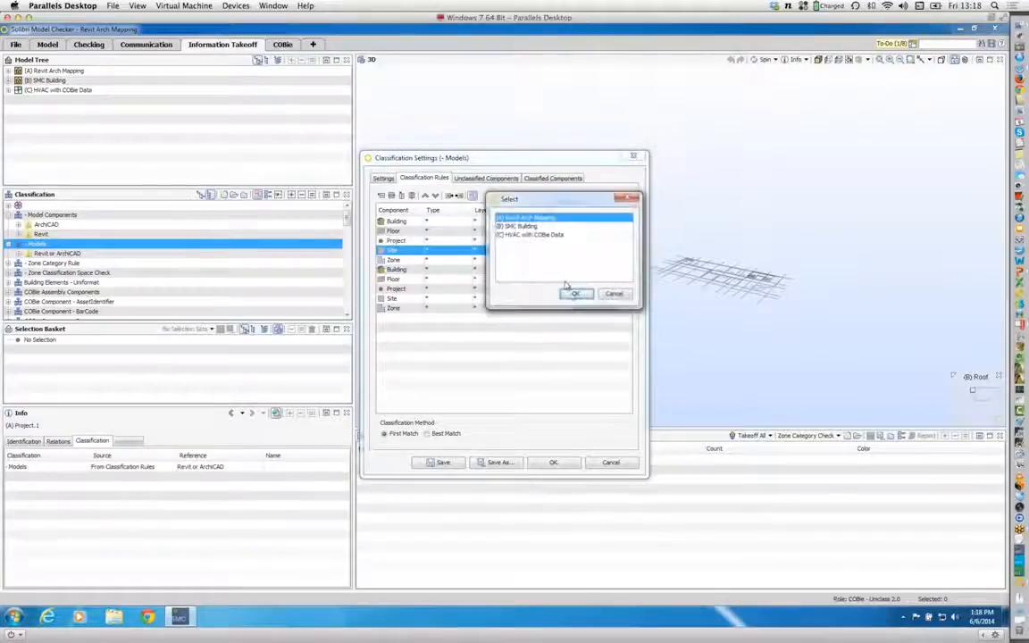
left_click(575, 294)
double_click(564, 259)
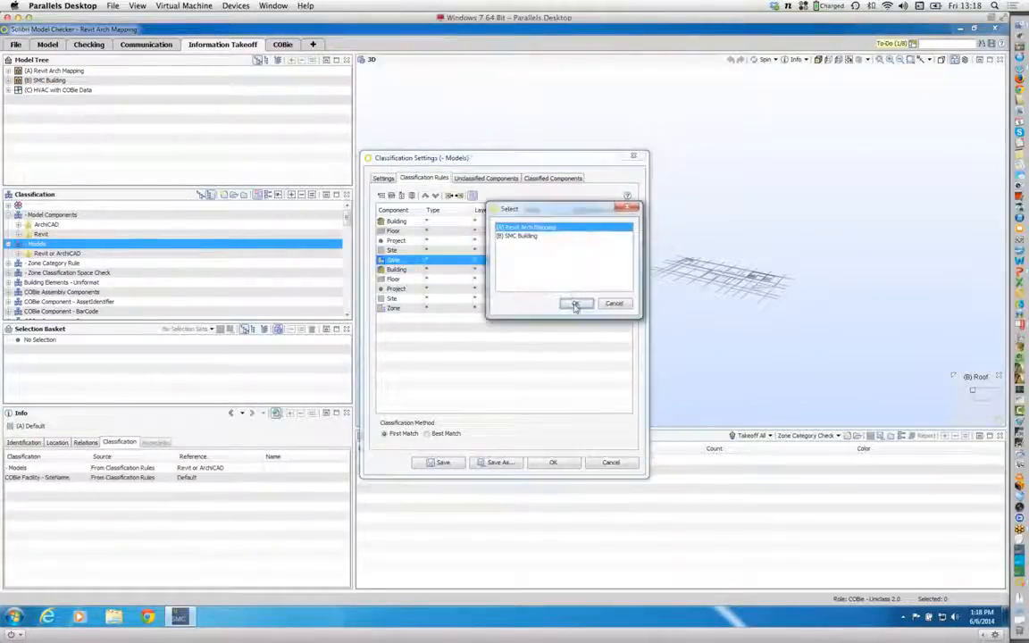
left_click(575, 304)
Step: Set the classification name to Revit for the five Revit Arch Mapping rules, from Building to Zone
left_click(594, 221)
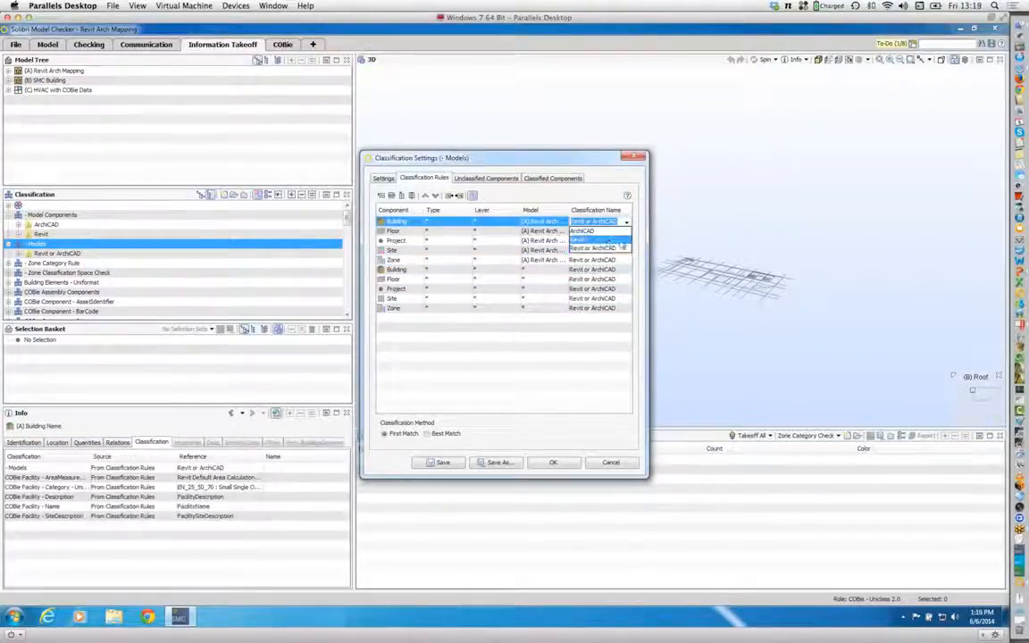
left_click(607, 239)
left_click(594, 231)
left_click(594, 241)
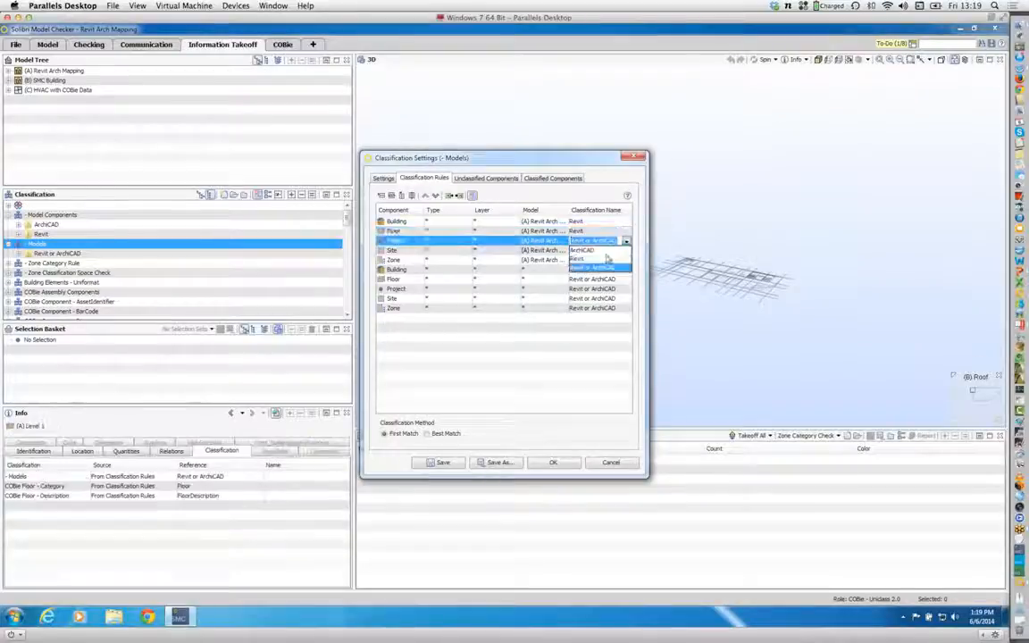
left_click(597, 260)
left_click(594, 250)
left_click(597, 268)
left_click(594, 260)
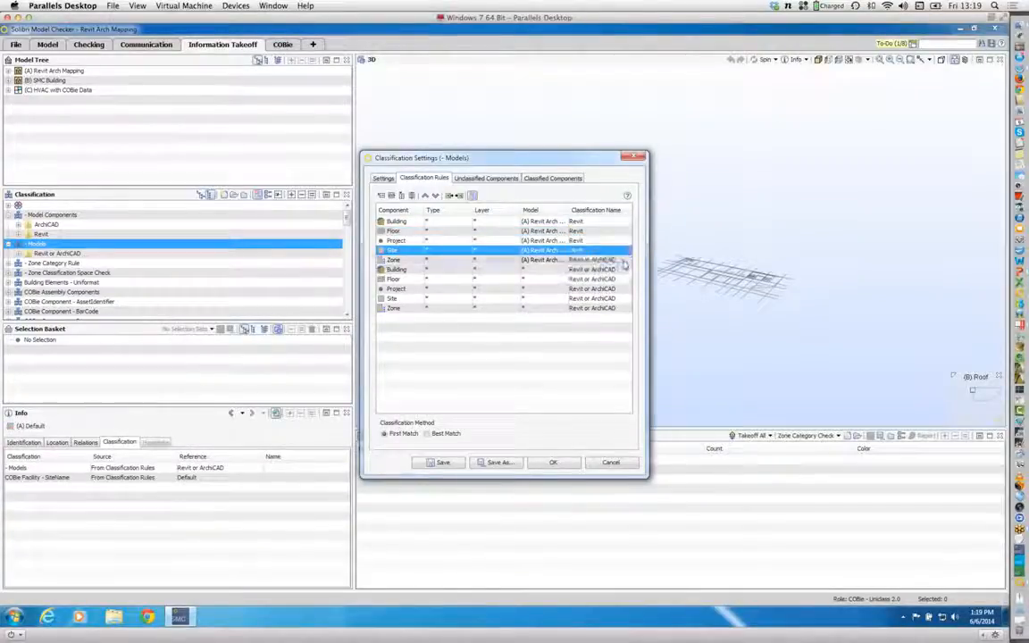
left_click(594, 260)
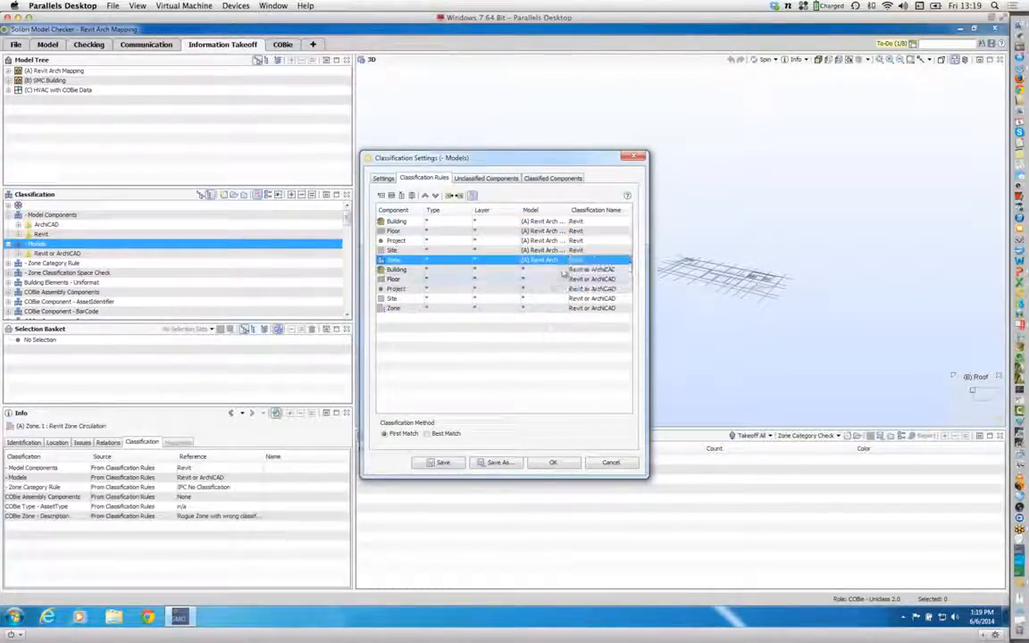
Step: Assign the (B) SMC Building model to the second Building rule and (C) HVAC with COBie Data to the second Floor rule
left_click(561, 270)
left_click(526, 247)
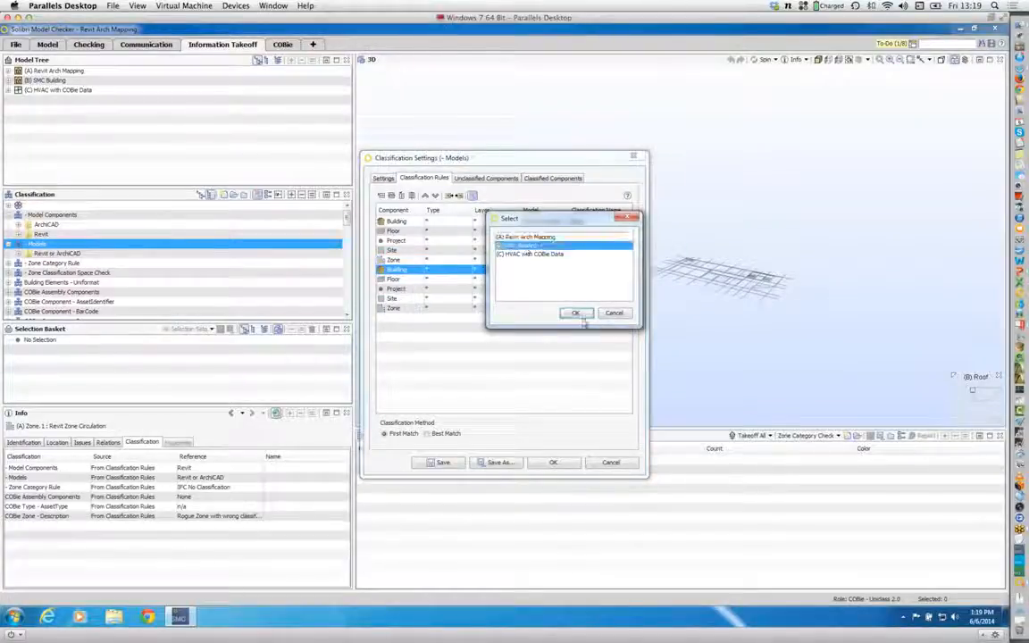
left_click(579, 315)
left_click(564, 280)
left_click(561, 280)
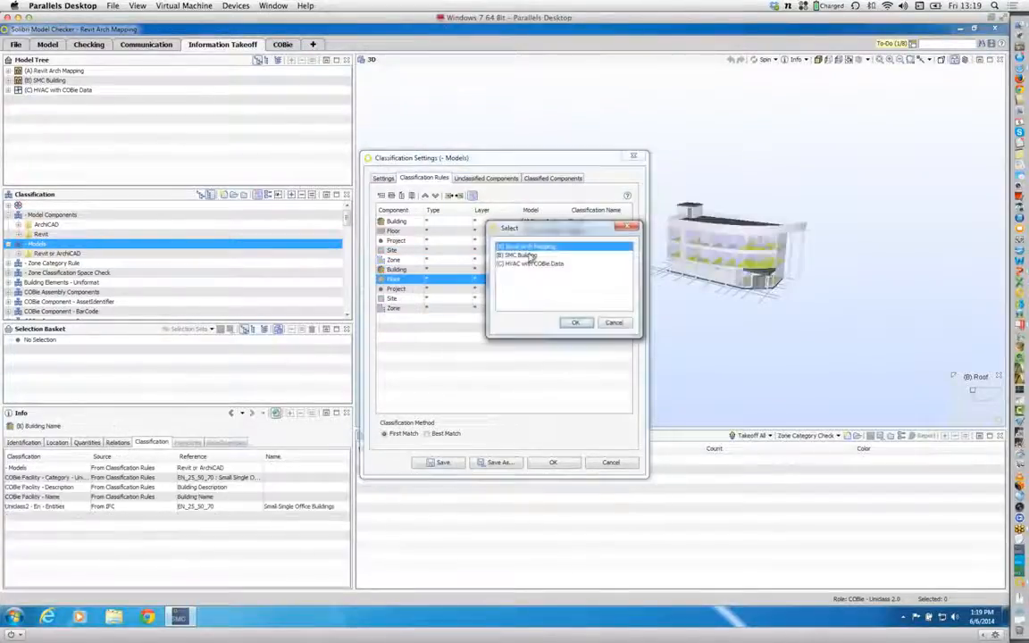
left_click(532, 263)
left_click(575, 322)
Step: Assign the (B) SMC Building model to the second Project, Site and Zone rules of the Models classification
left_click(562, 289)
left_click(563, 290)
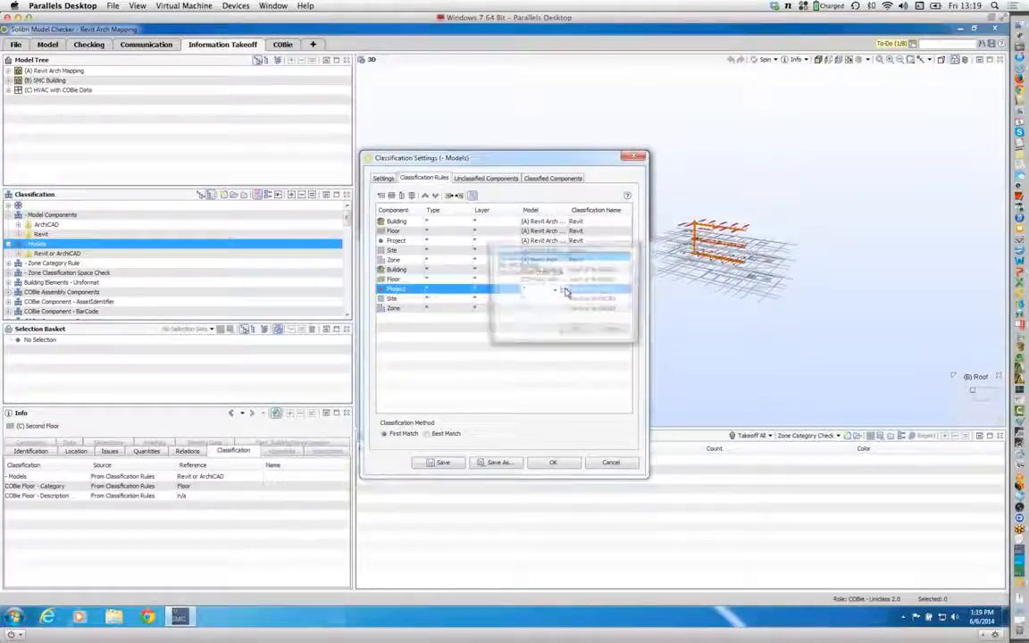
left_click(526, 266)
left_click(575, 331)
left_click(563, 298)
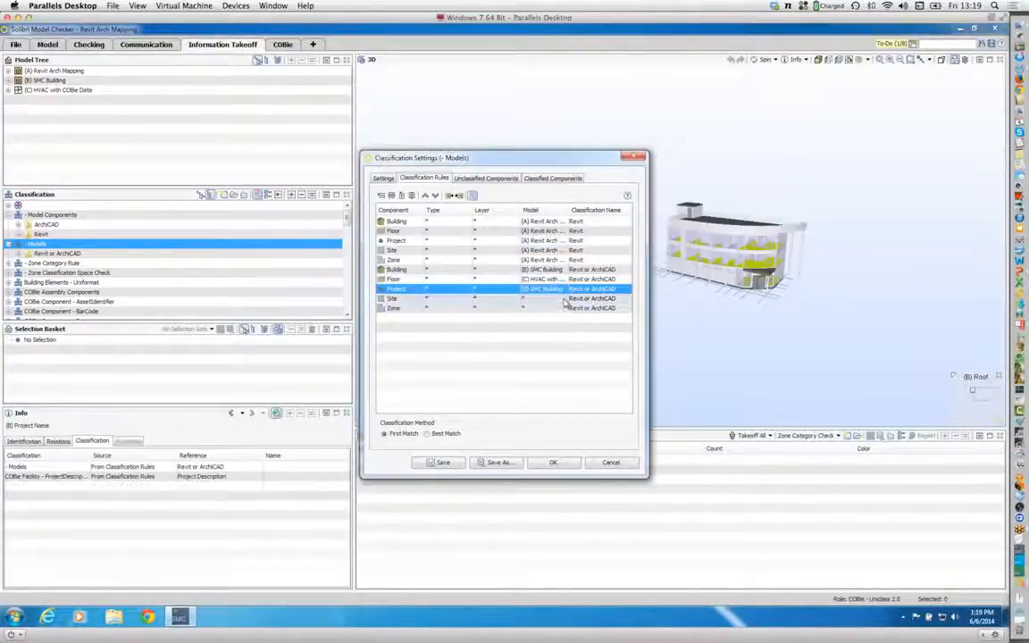
left_click(563, 298)
left_click(527, 275)
left_click(575, 341)
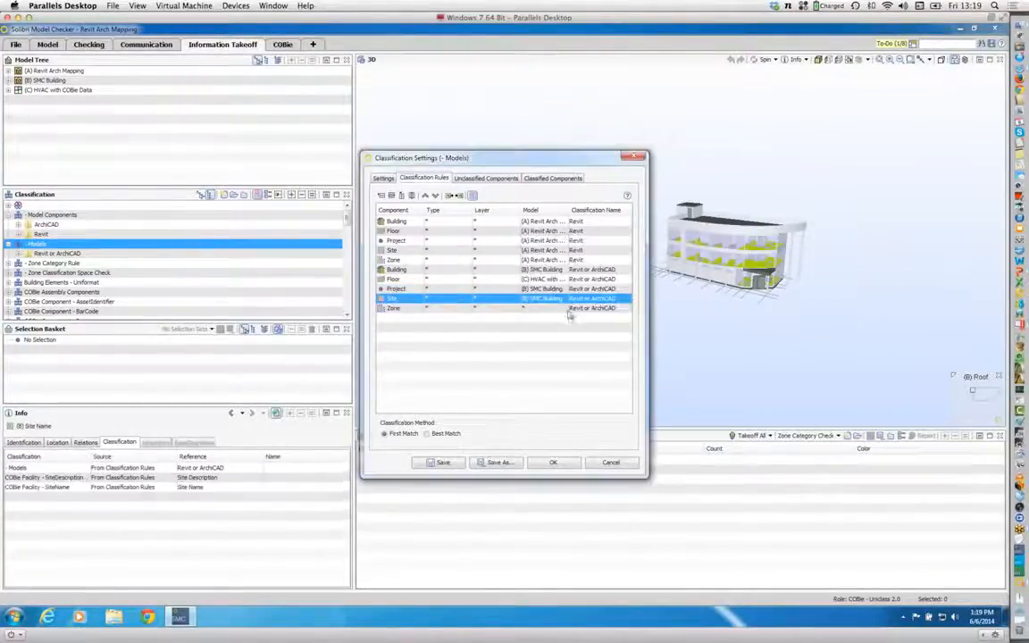
left_click(565, 309)
left_click(564, 309)
left_click(527, 284)
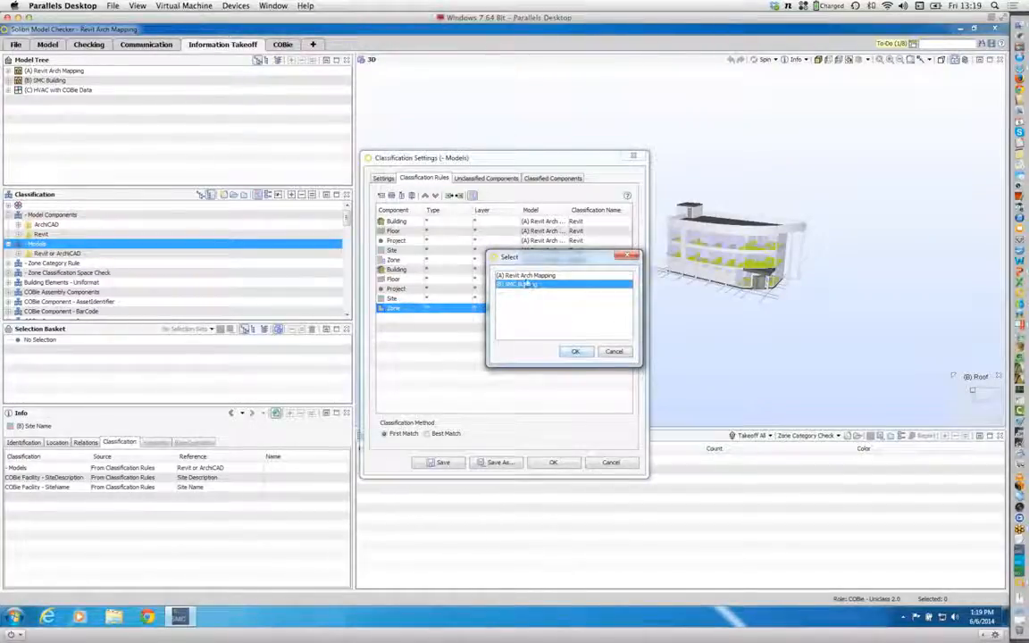
left_click(575, 352)
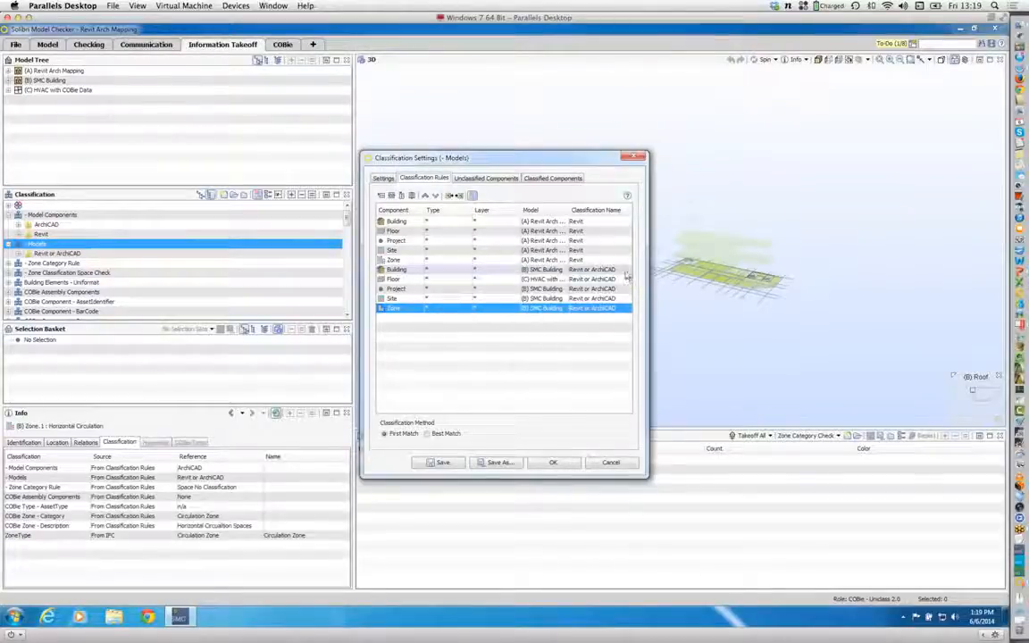
Step: Set the classification name to ArchiCAD for the second set of Building, Floor, Project, Site and Zone rules
left_click(597, 270)
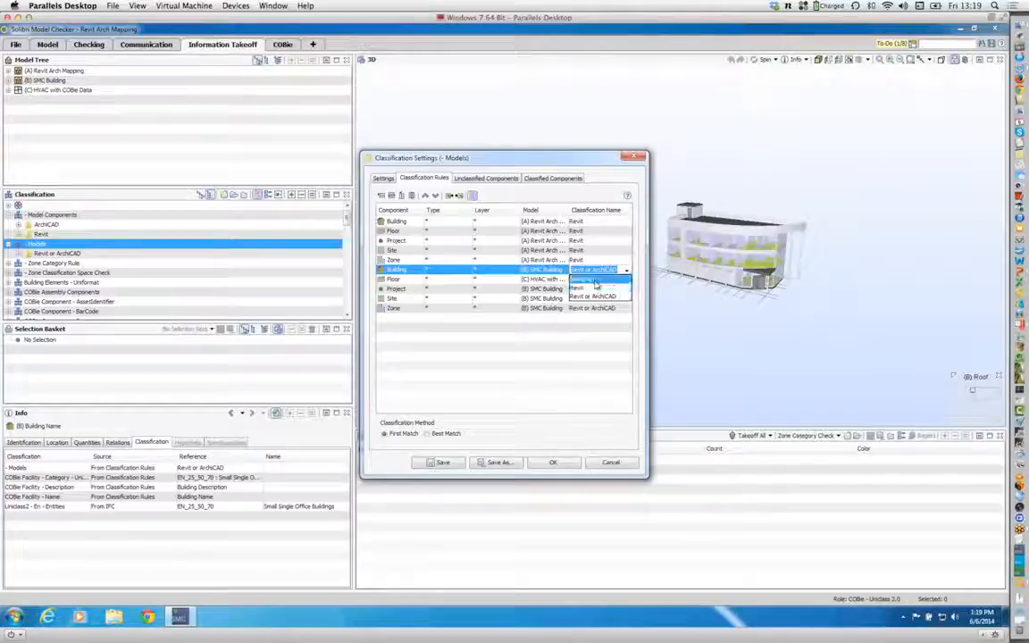
left_click(597, 279)
left_click(625, 281)
left_click(616, 289)
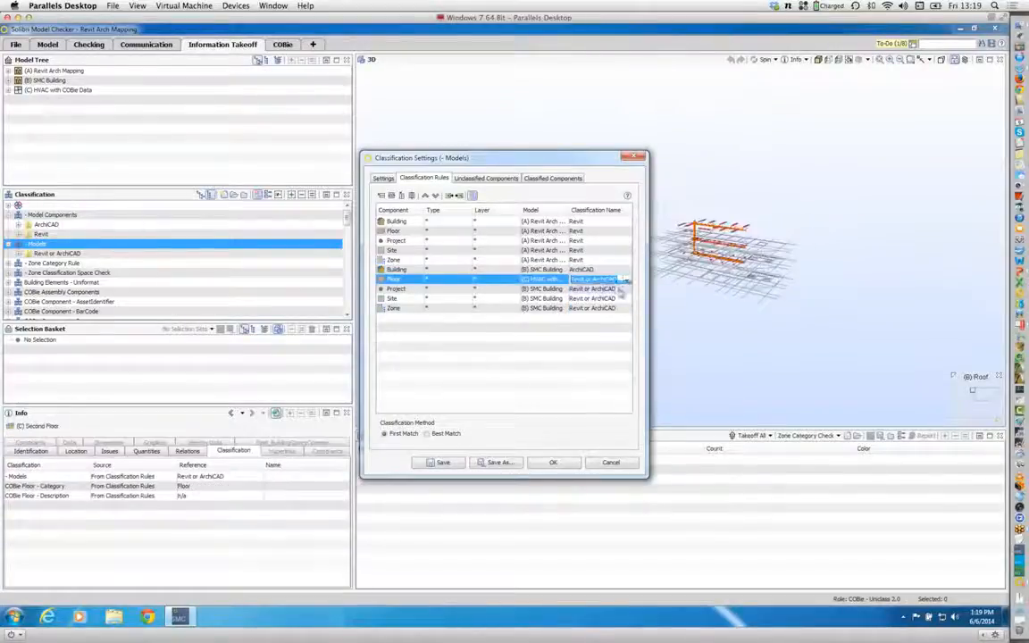
left_click(626, 290)
left_click(615, 298)
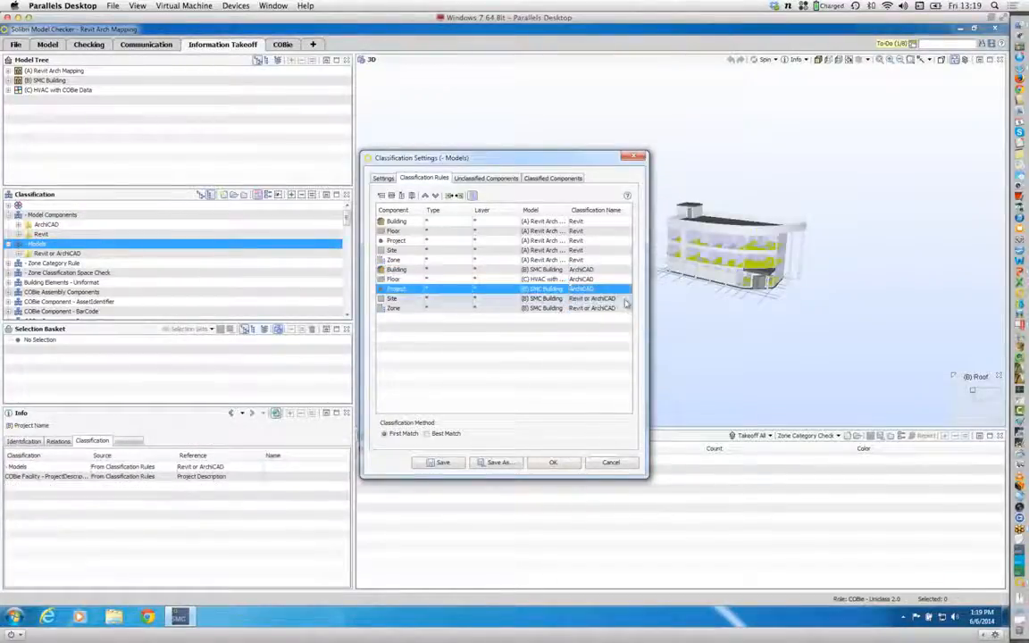
left_click(626, 300)
left_click(618, 308)
left_click(618, 308)
left_click(627, 308)
left_click(594, 319)
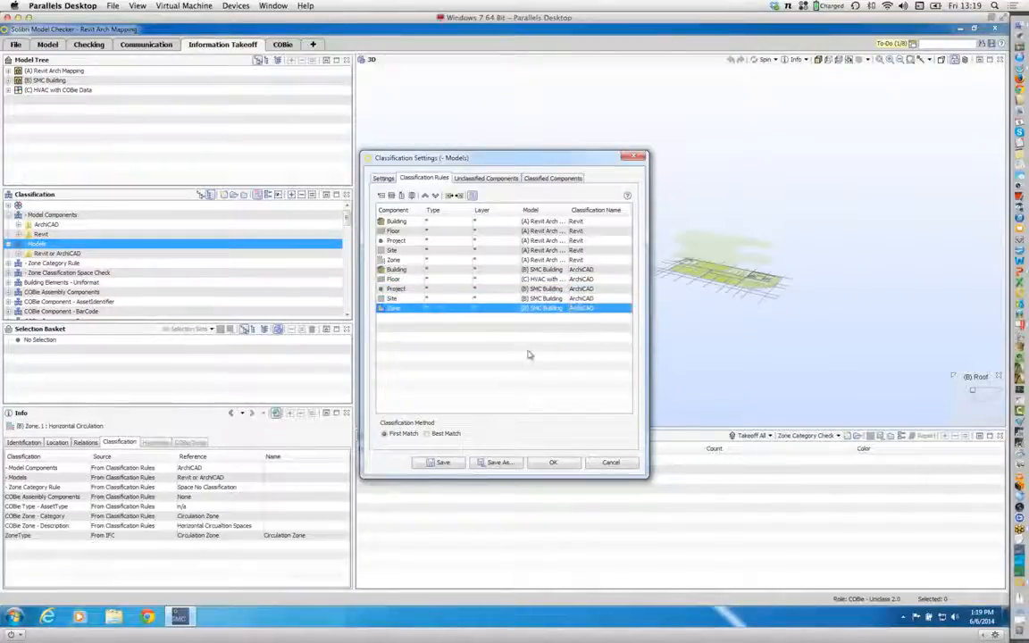
Step: Add four rules at the end of the Models rule list for the Building, Floor, Project and Site components
left_click(383, 199)
left_click(382, 199)
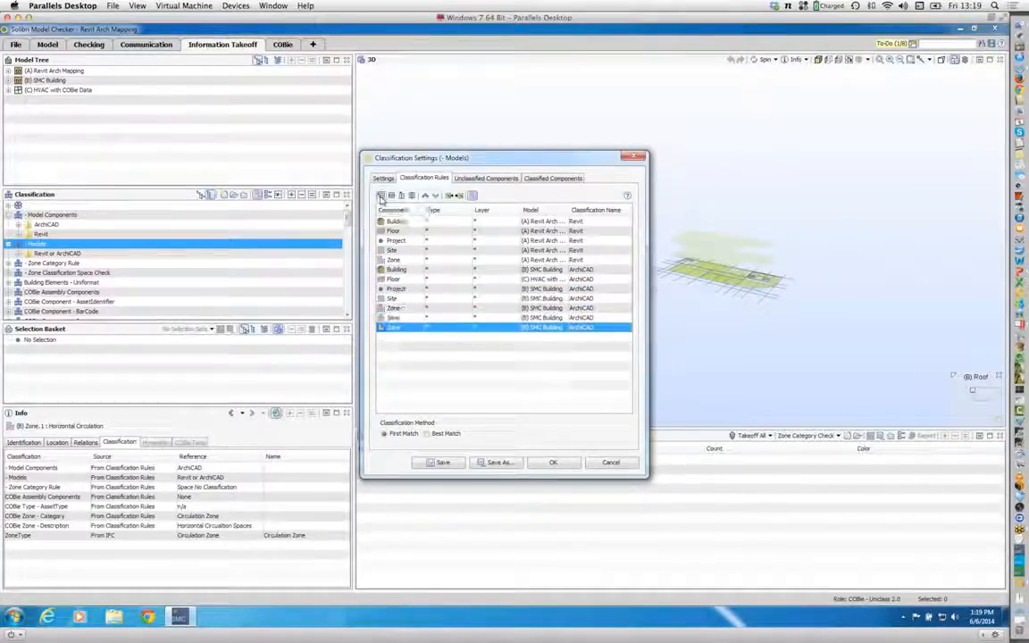
left_click(383, 198)
left_click(382, 198)
left_click(393, 318)
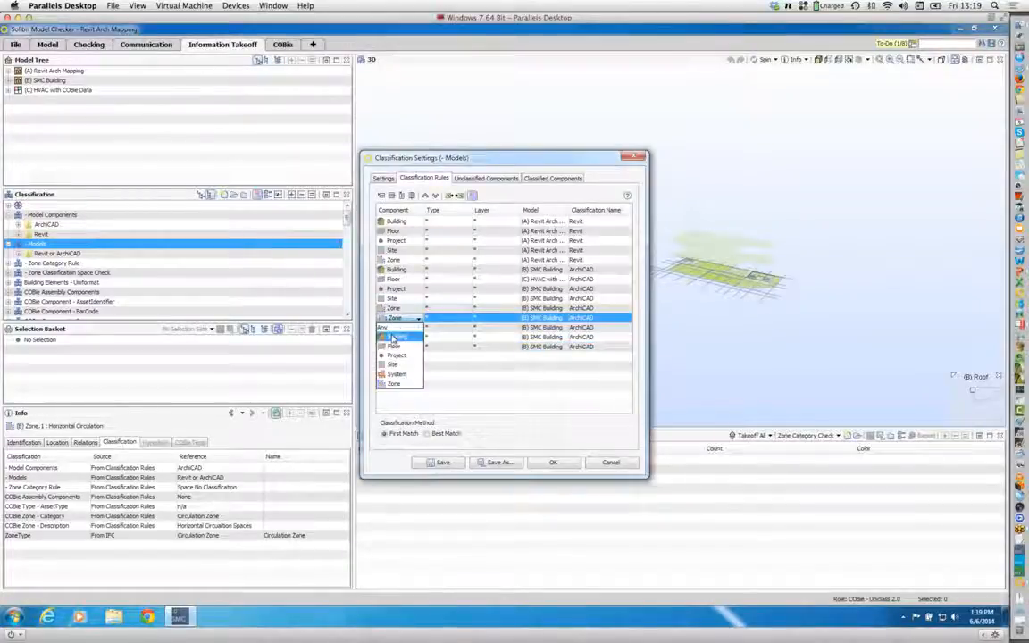
left_click(396, 336)
left_click(395, 328)
left_click(396, 356)
left_click(395, 336)
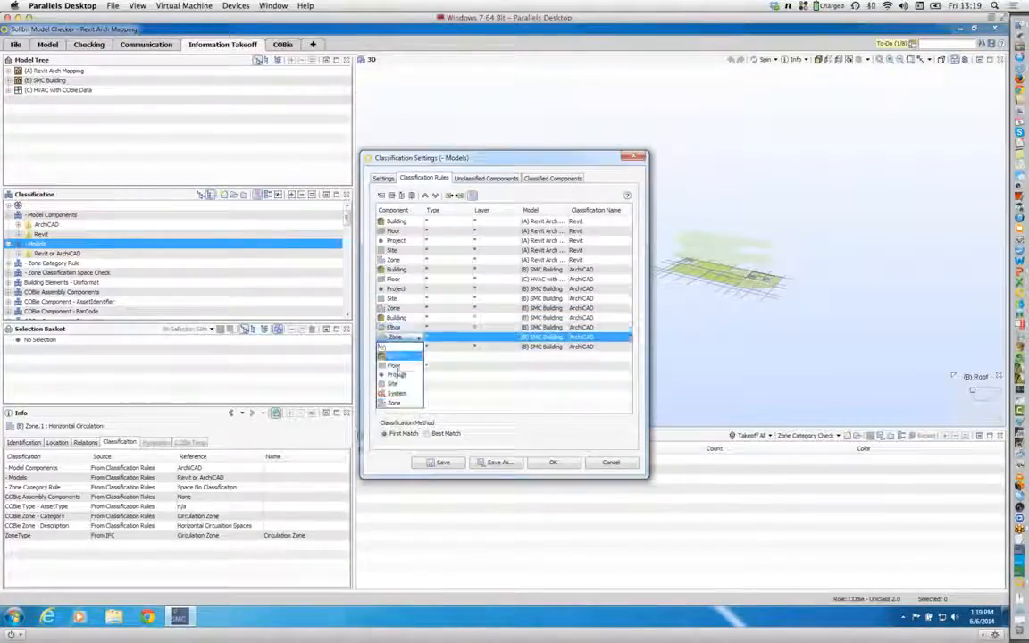
left_click(395, 375)
left_click(396, 346)
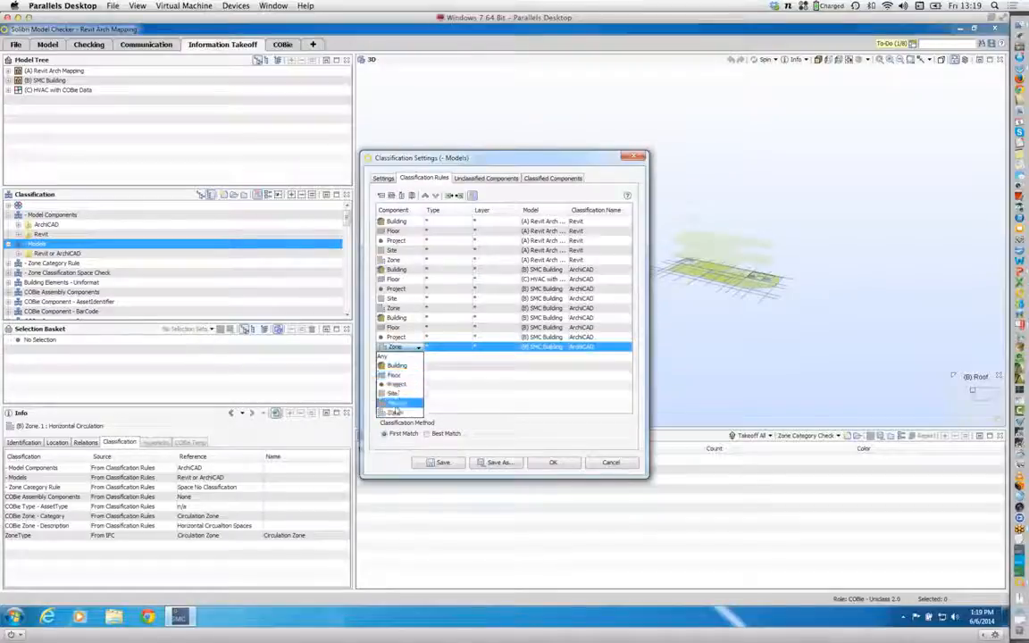
left_click(396, 393)
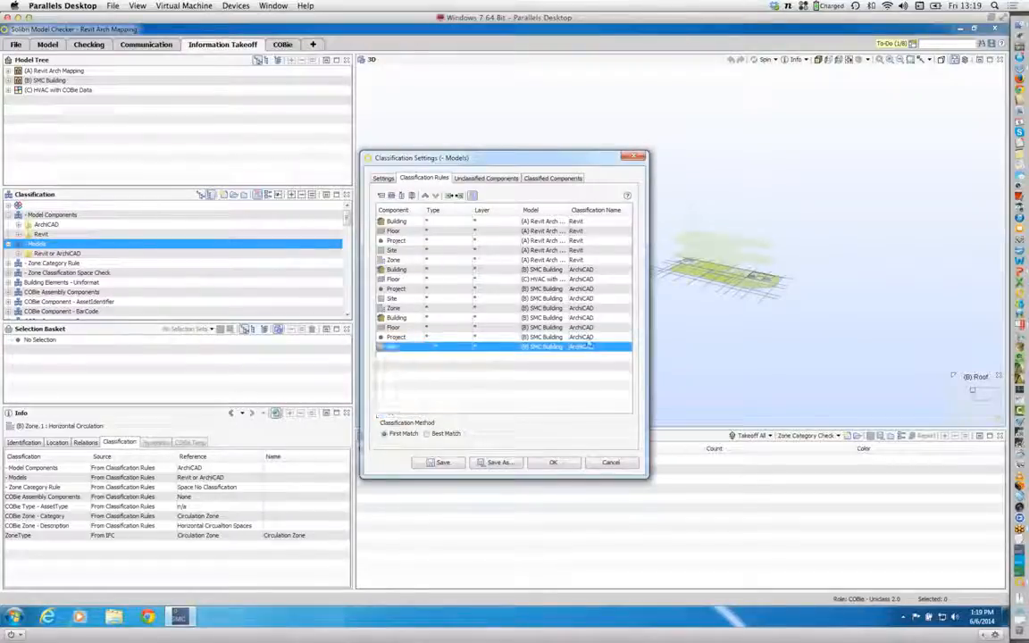
Step: Assign the (C) HVAC with COBie Data model to the four new Building, Floor, Project and Site rules
left_click(547, 317)
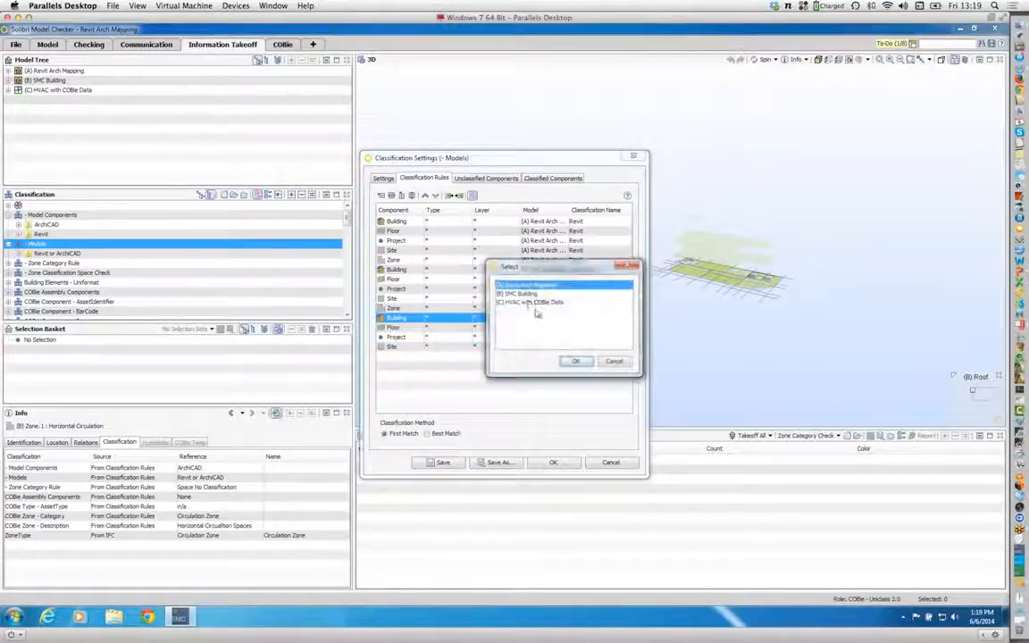
left_click(536, 302)
left_click(576, 361)
left_click(541, 327)
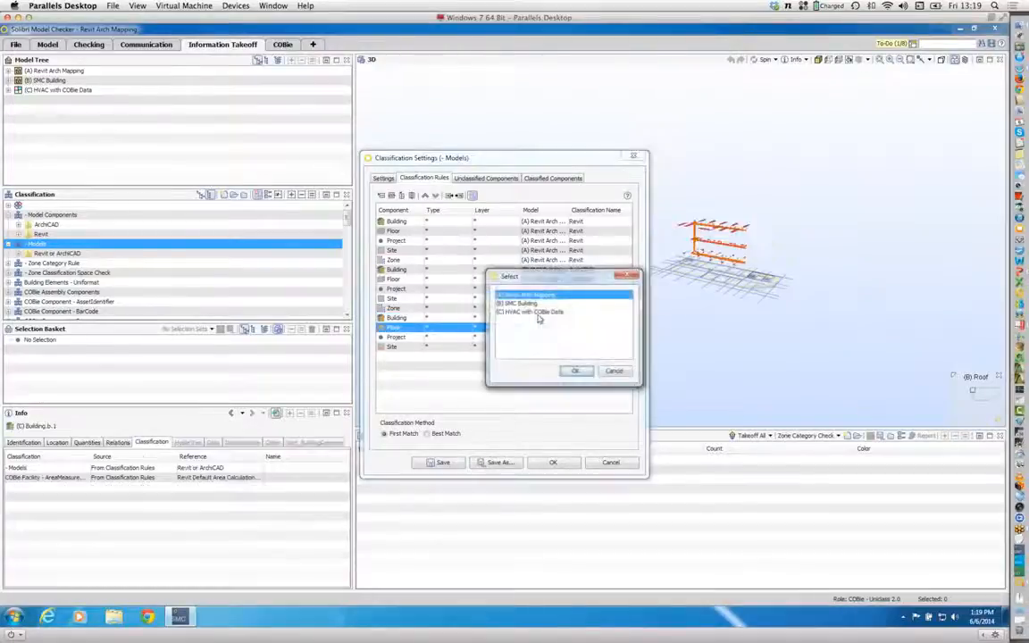
left_click(536, 311)
left_click(576, 370)
left_click(540, 337)
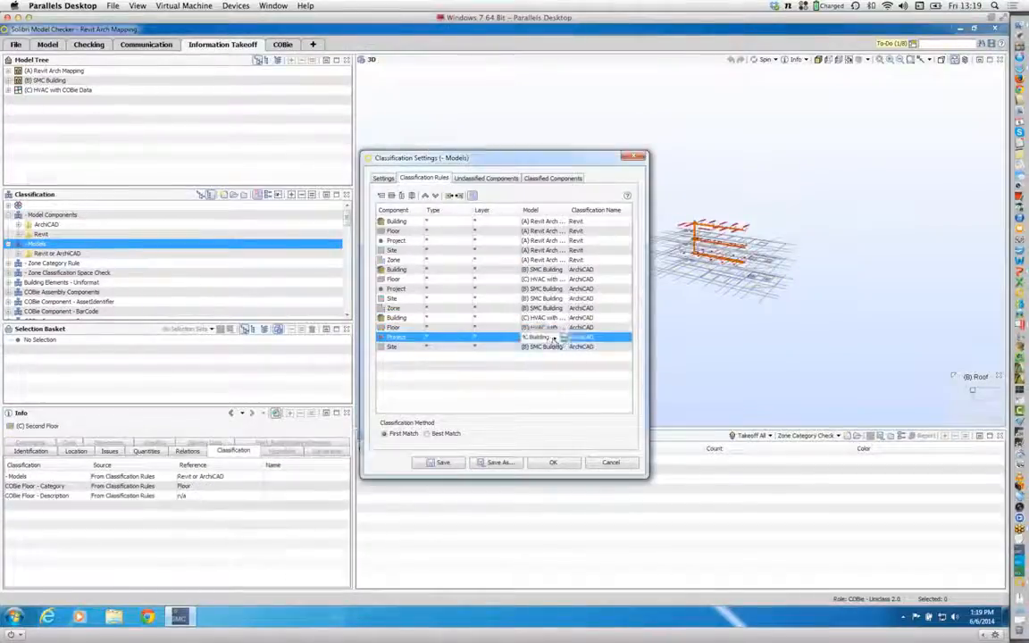
left_click(536, 322)
left_click(574, 379)
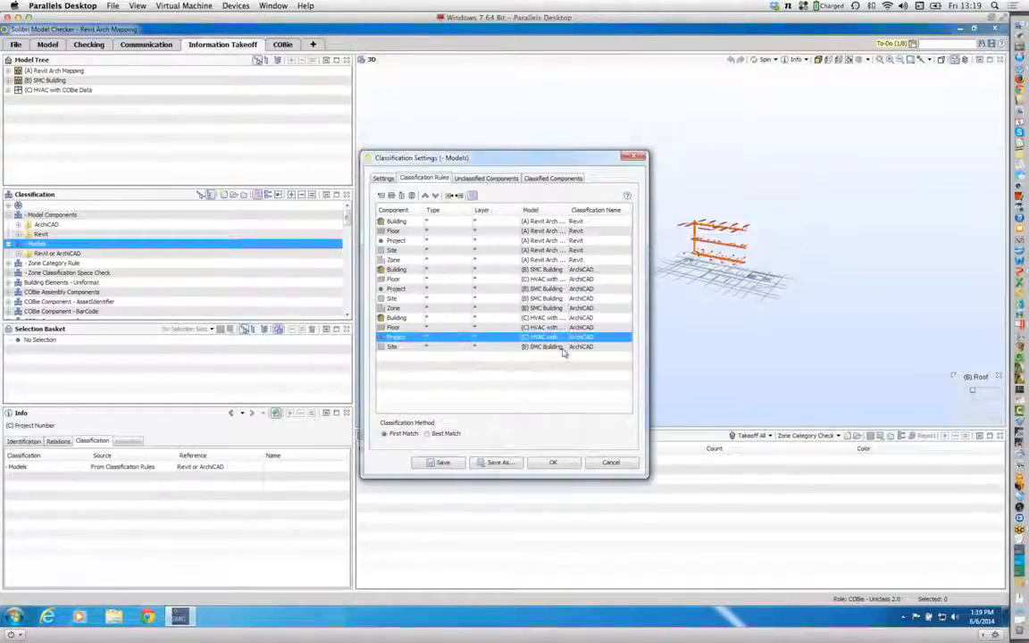
left_click(540, 347)
left_click(533, 332)
left_click(574, 390)
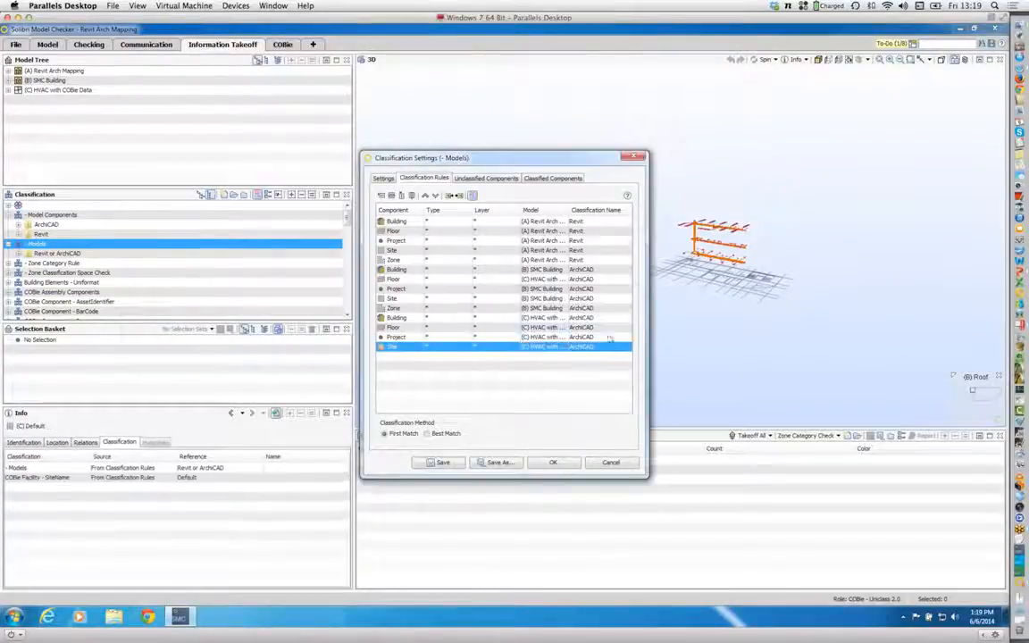
Step: Set the classification name to Revit for the last four HVAC rules and apply the Models classification settings
left_click(616, 318)
left_click(628, 320)
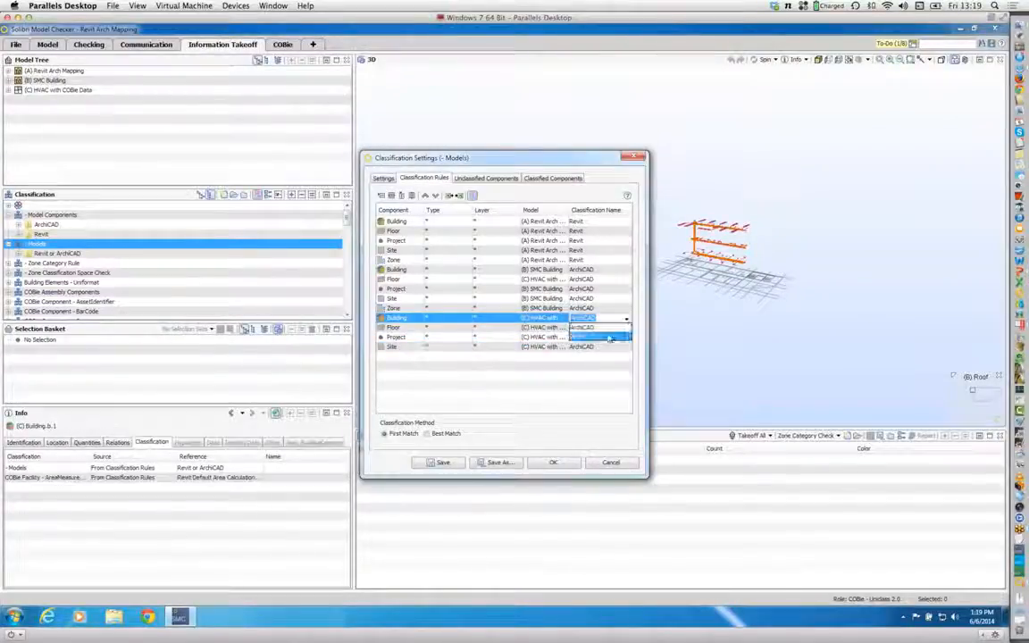
left_click(608, 338)
left_click(626, 329)
left_click(603, 345)
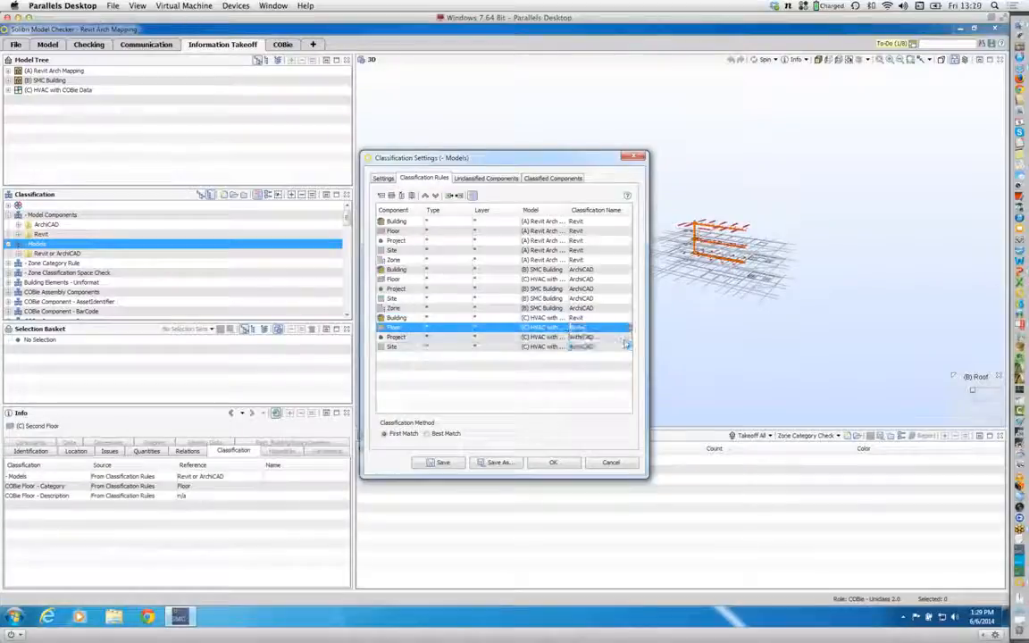
left_click(626, 337)
left_click(627, 351)
left_click(626, 350)
left_click(593, 365)
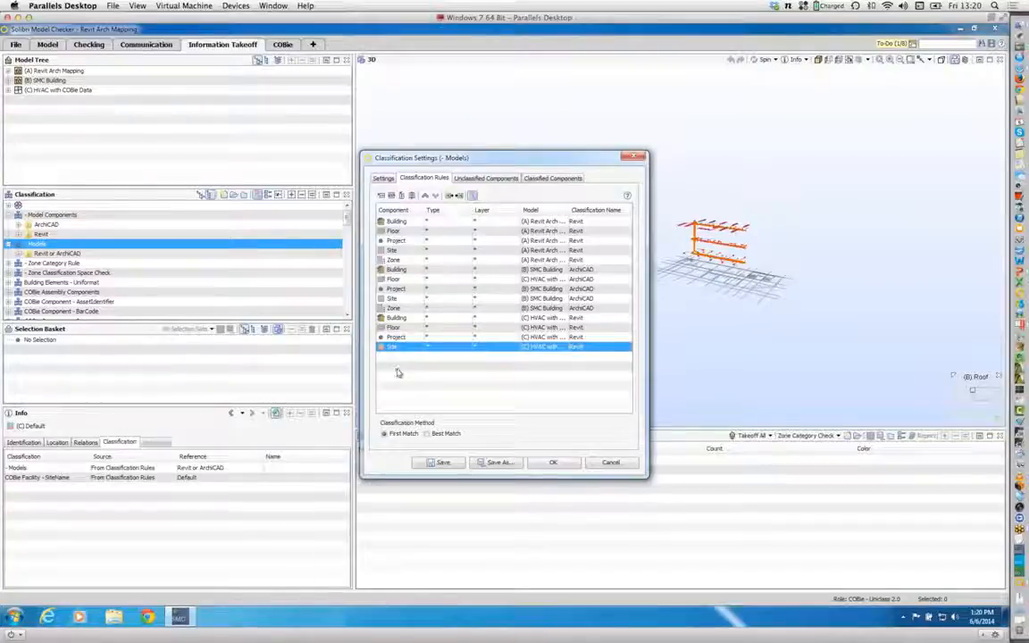
left_click(562, 464)
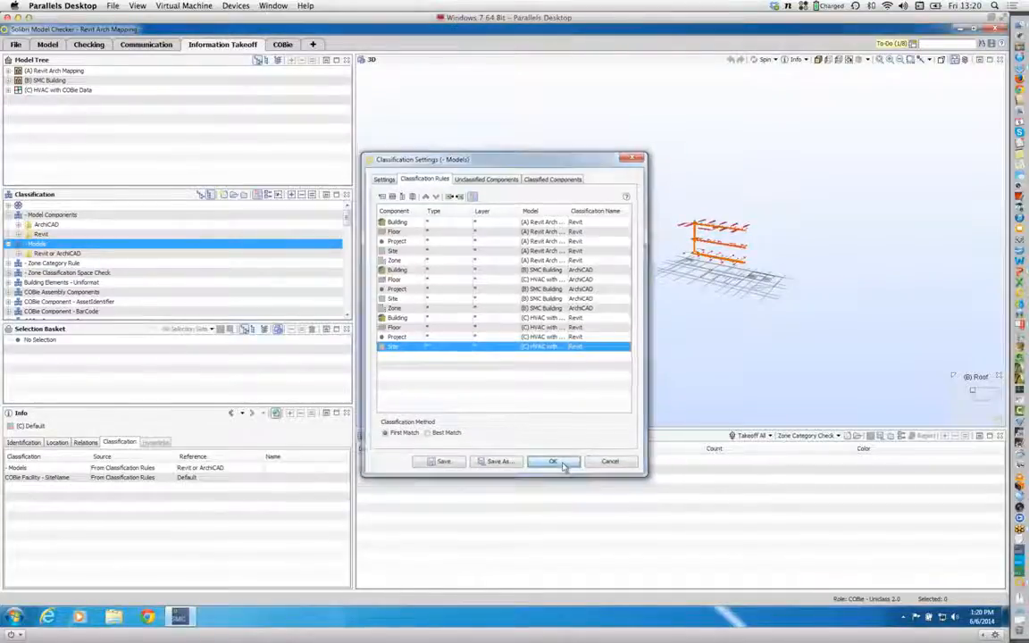
Step: Expand the Models classification, show its Revit group in 3D, and expand the Zone Category Rule classification
left_click(9, 244)
left_click(41, 264)
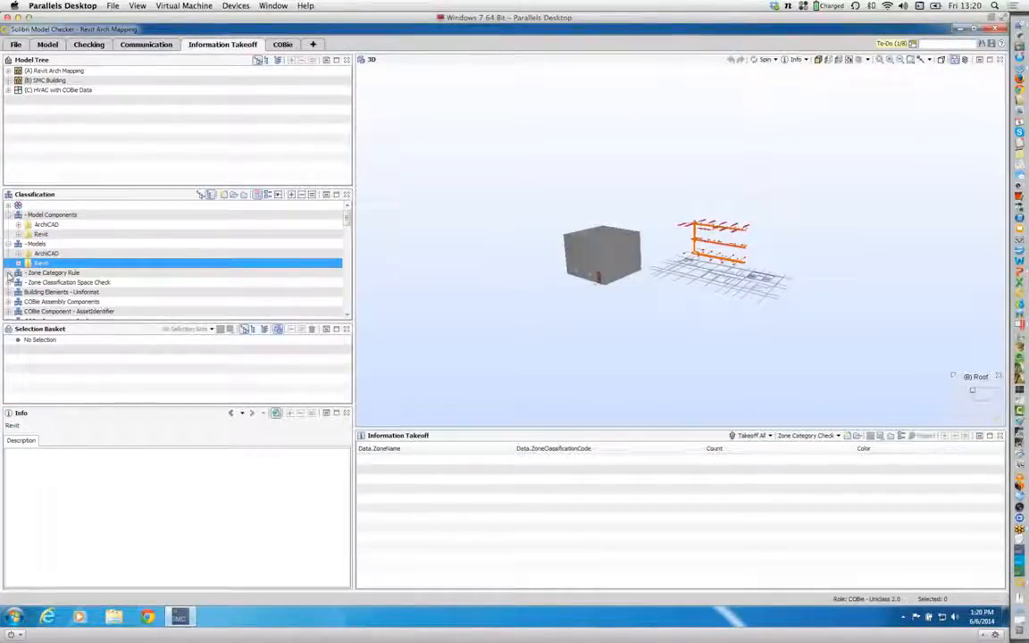
left_click(18, 272)
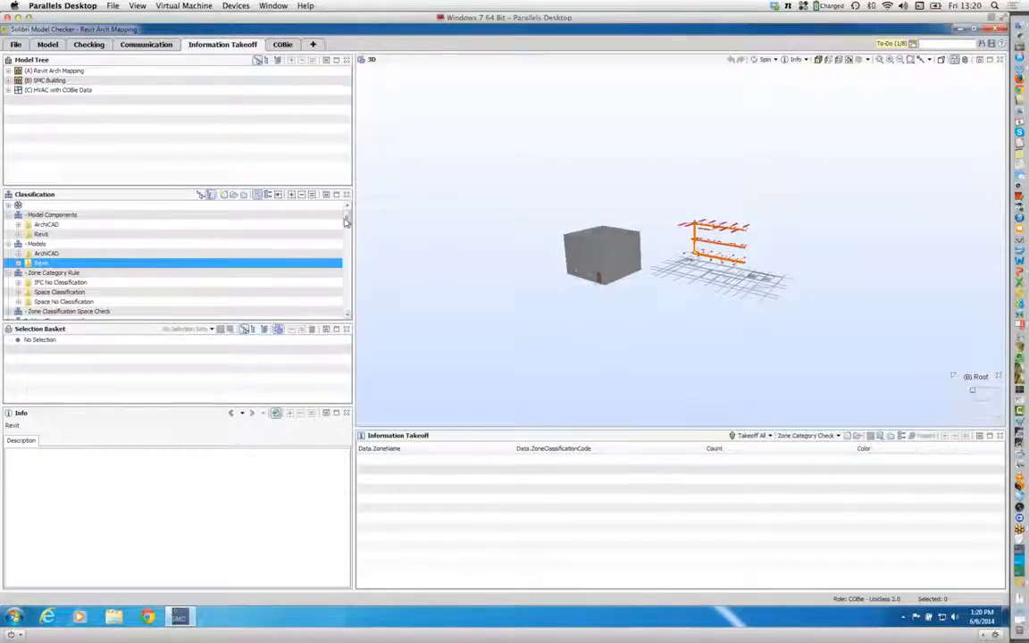
Step: Examine the Circulation, Occupancy and Ventilation Zone groups of the ZoneType classification, collapse it, and return to the Zone Category Rule classification
left_click_drag(346, 222, 348, 312)
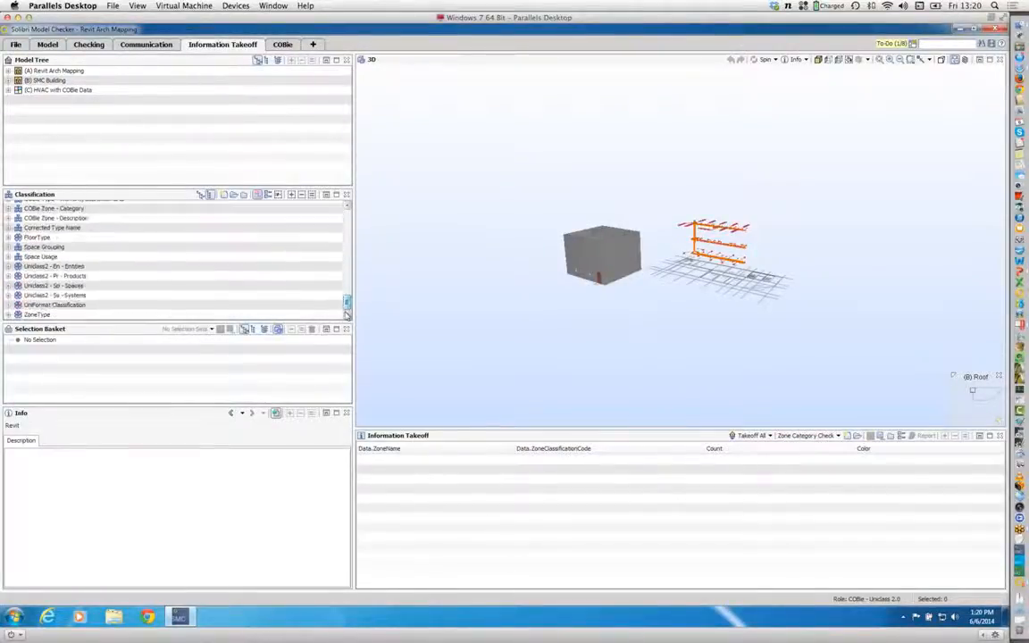
left_click(8, 315)
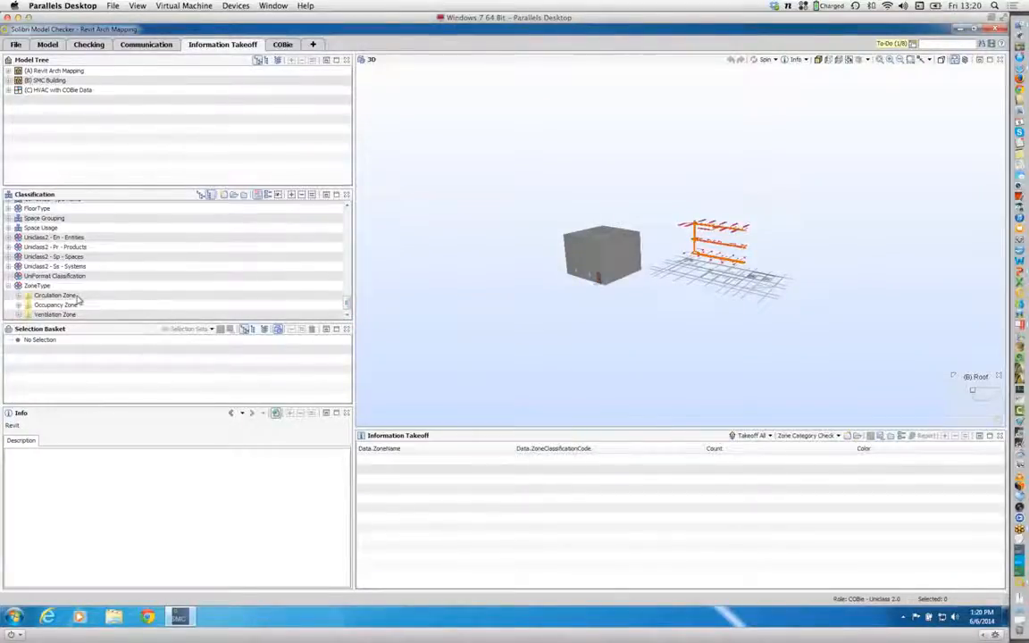
left_click(76, 296)
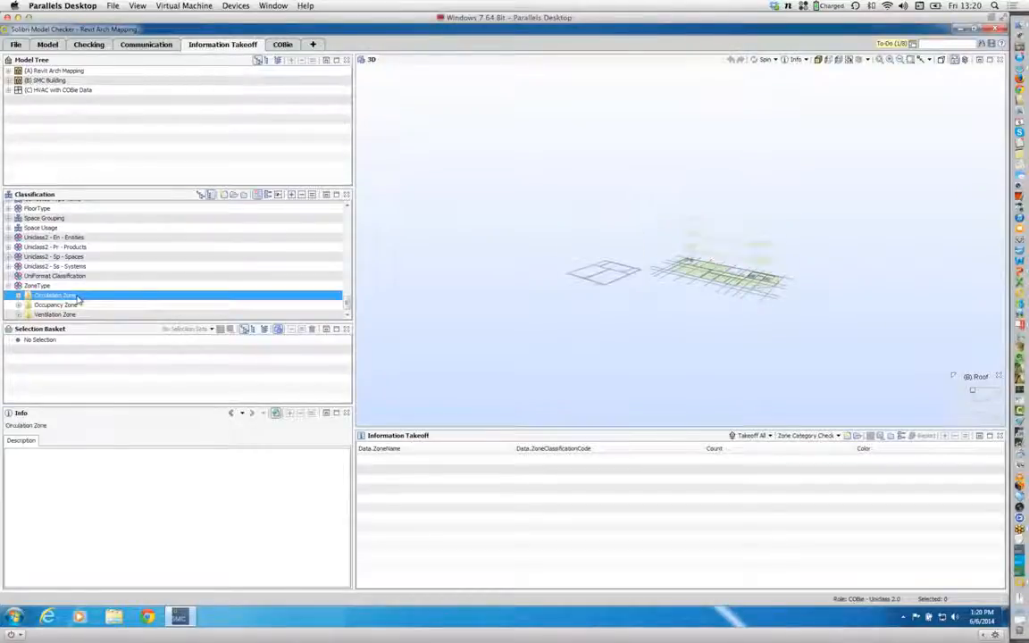
left_click(69, 306)
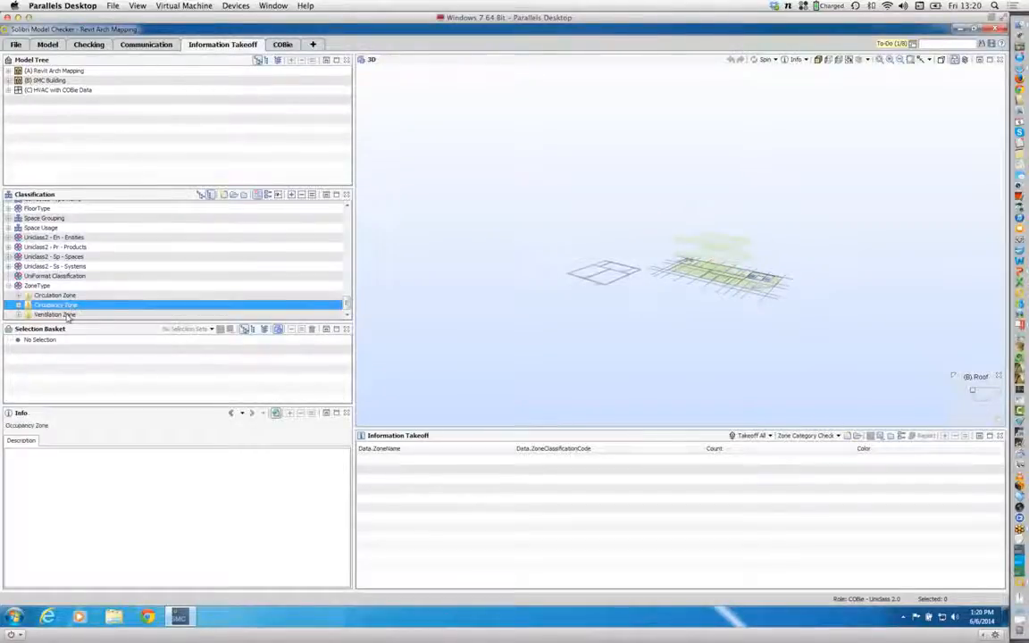
left_click(68, 314)
left_click(63, 305)
left_click(54, 295)
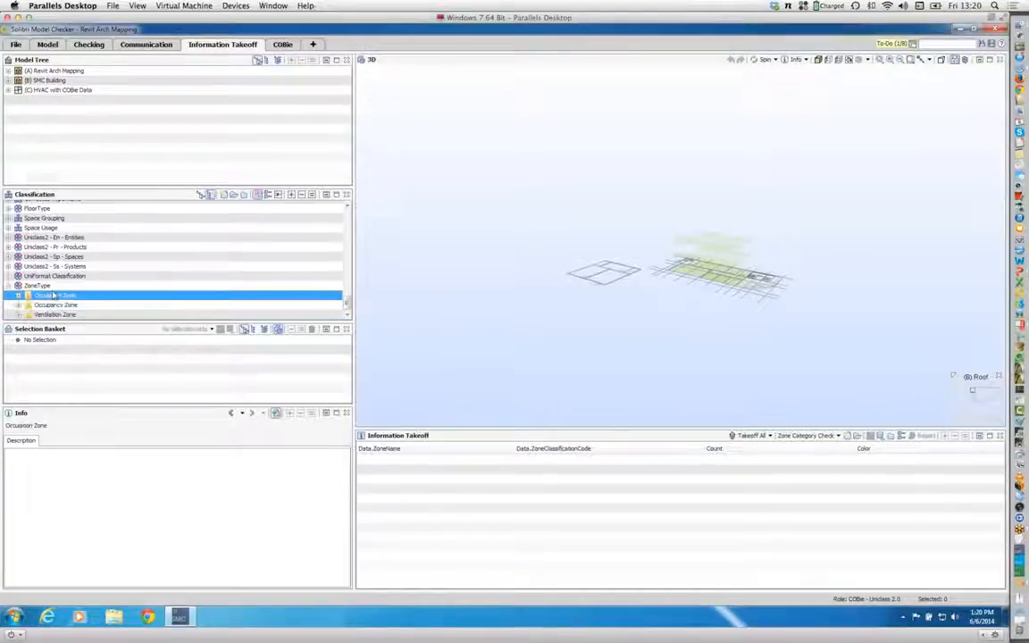
left_click(50, 286)
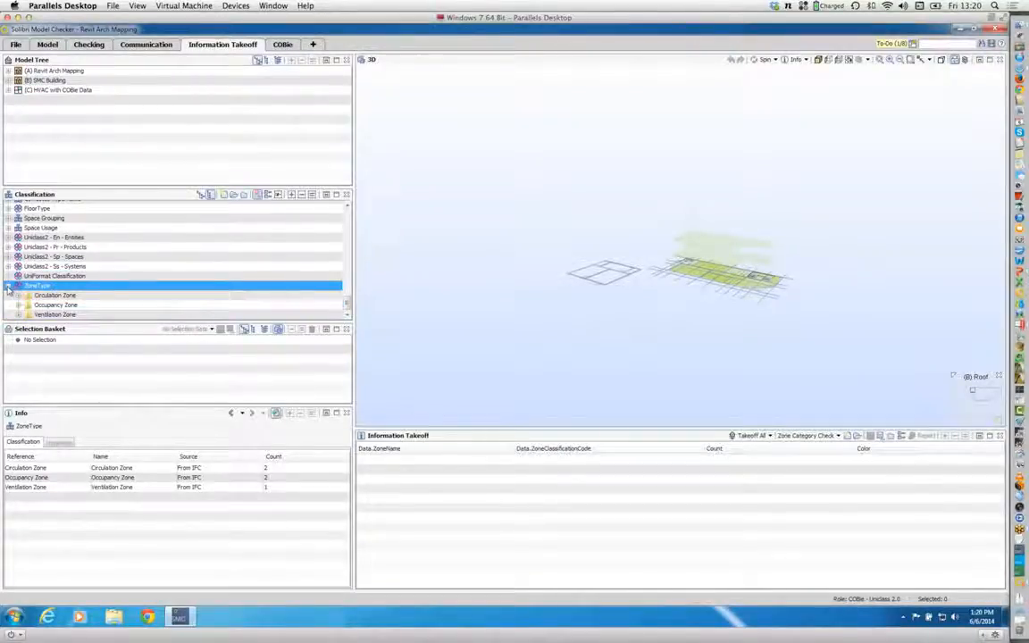
left_click(8, 286)
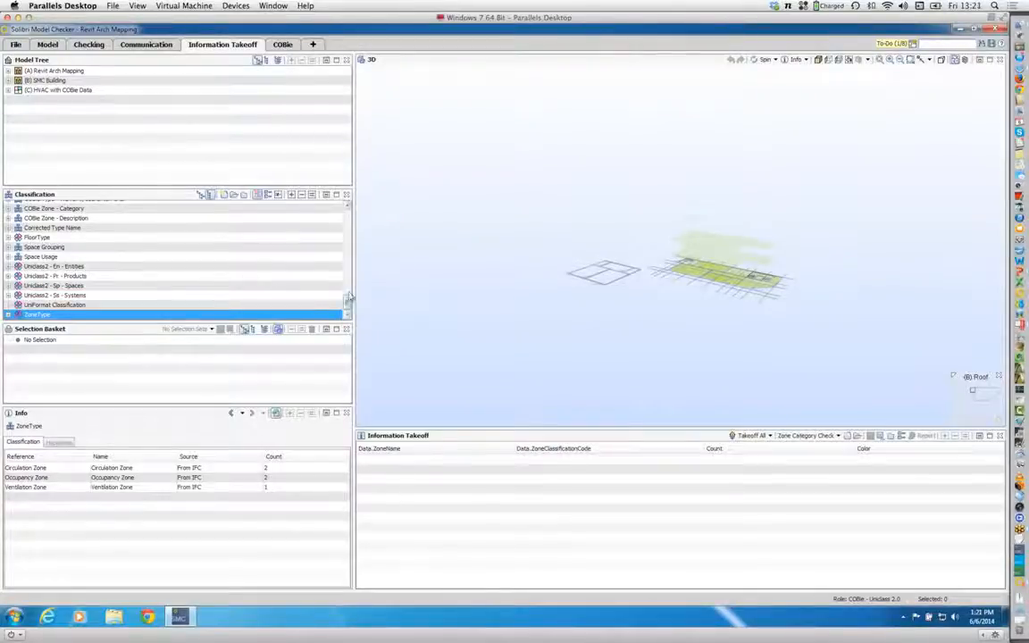
left_click_drag(349, 297, 349, 216)
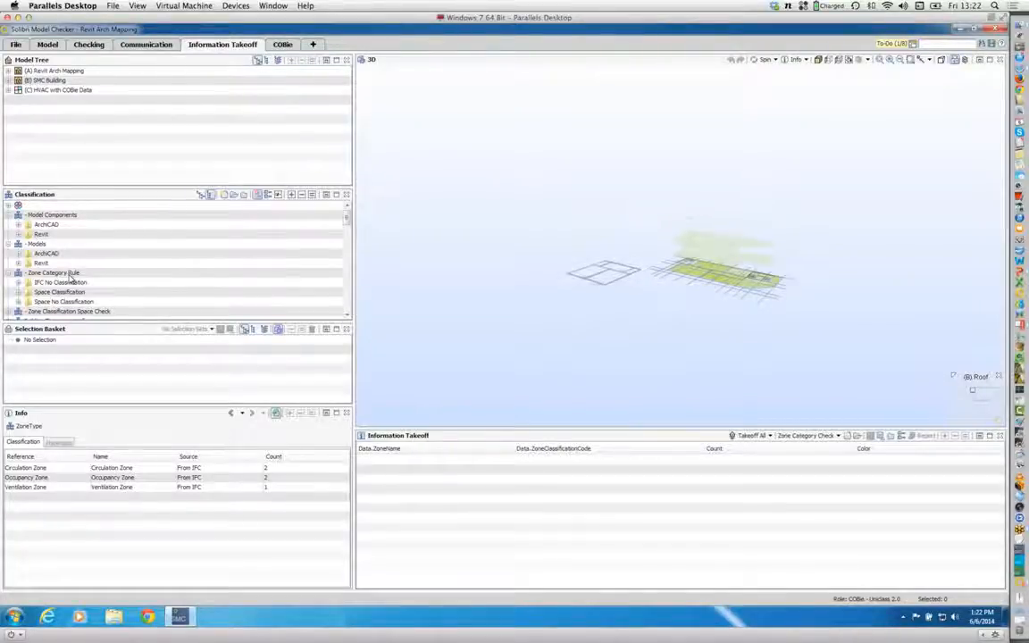
Step: In the Zone Category Rule classification's rules, set the first Zone rule's classification name to IFC Classified
left_click(80, 275)
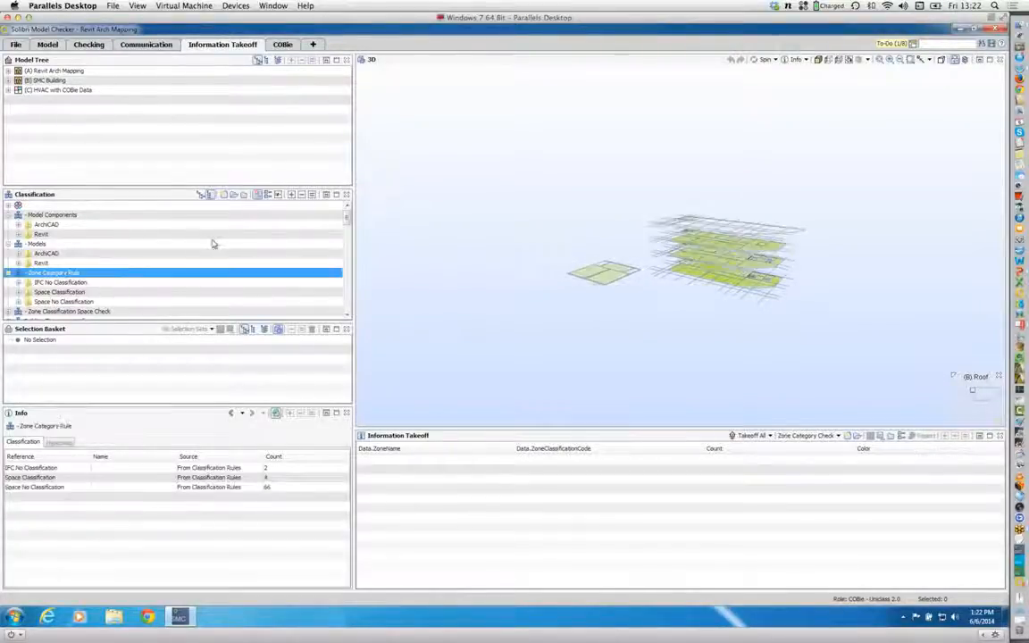
left_click(242, 195)
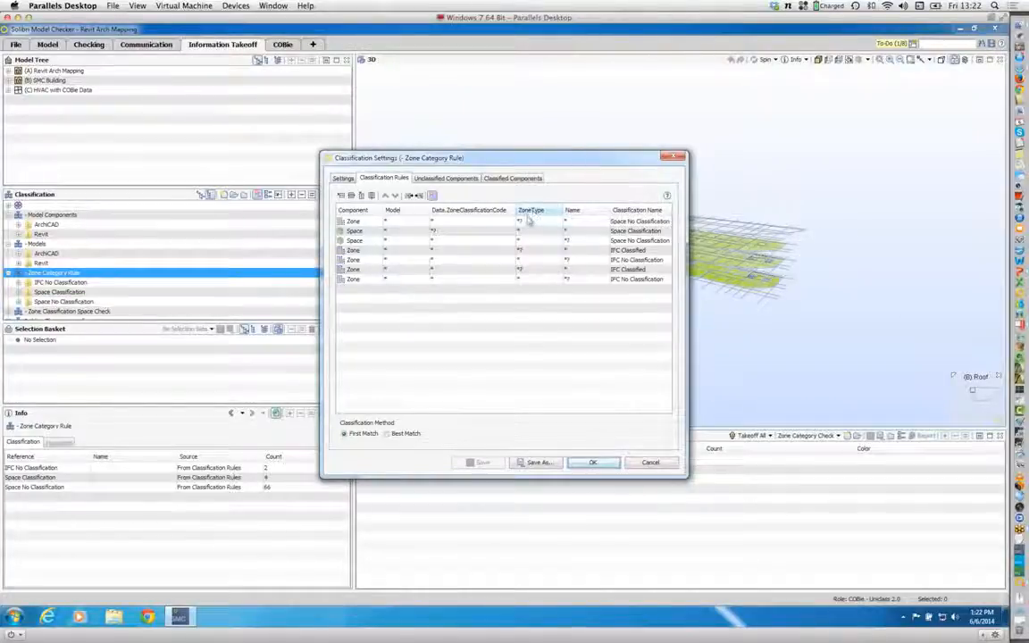
left_click(649, 221)
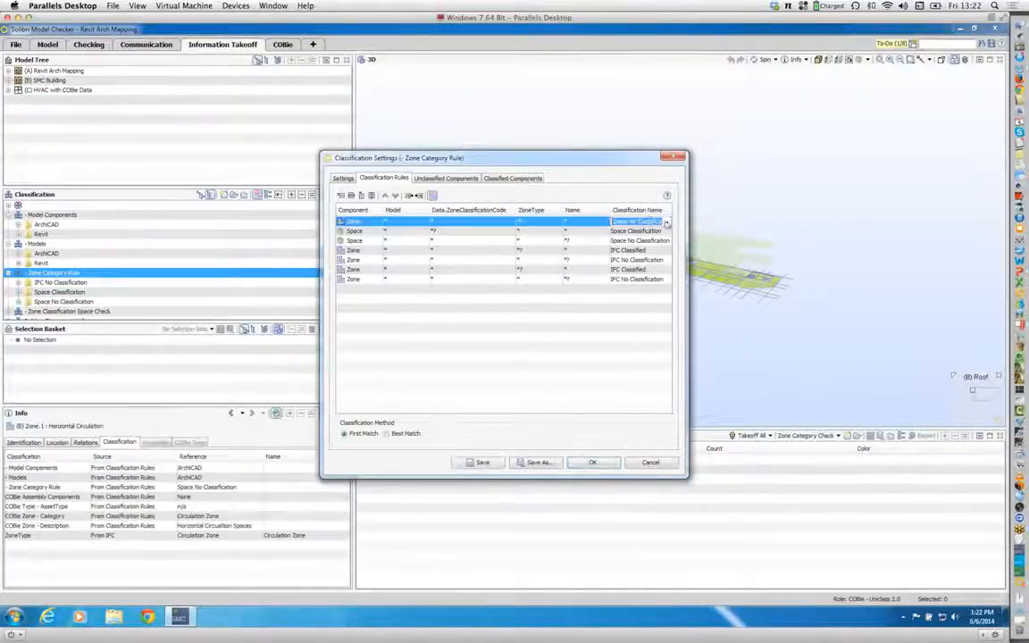
left_click(649, 222)
left_click(628, 230)
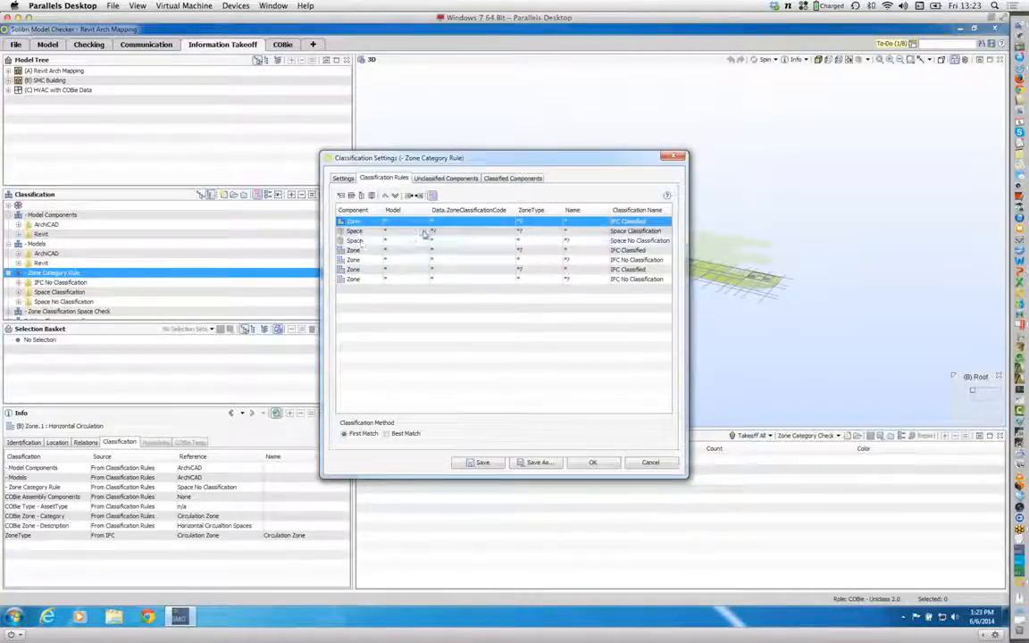
Step: Assign the (A) Revit Arch Mapping model to the Space Classification and Space No Classification rules
double_click(387, 231)
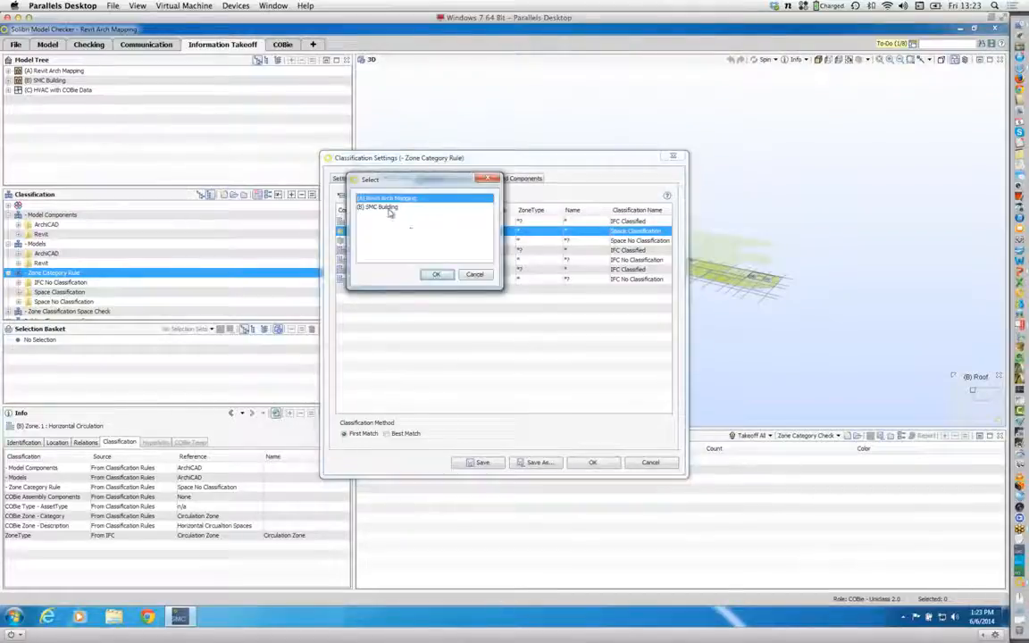
left_click(437, 275)
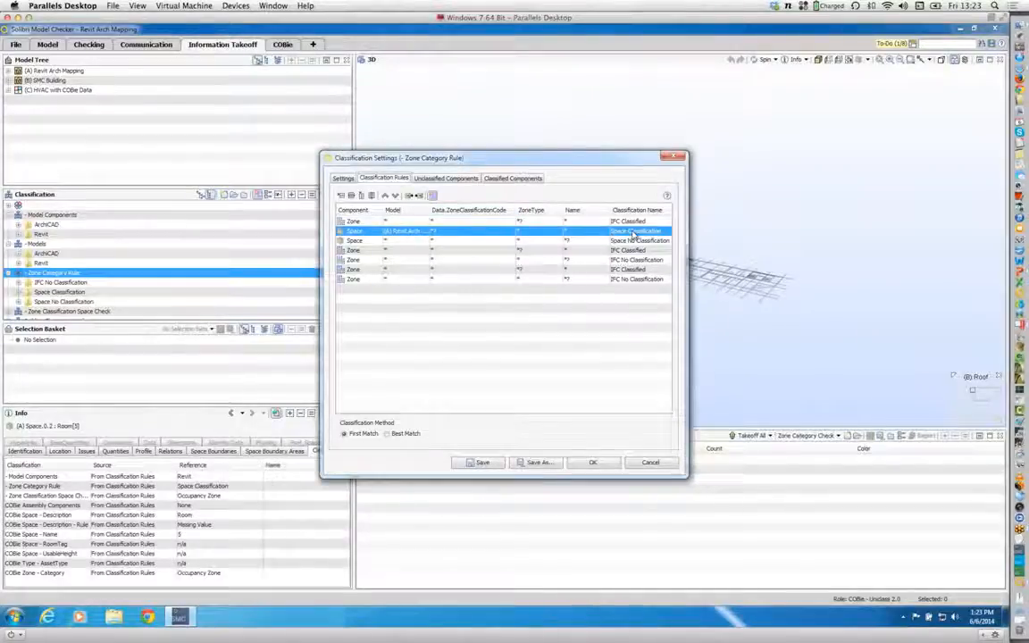
double_click(427, 243)
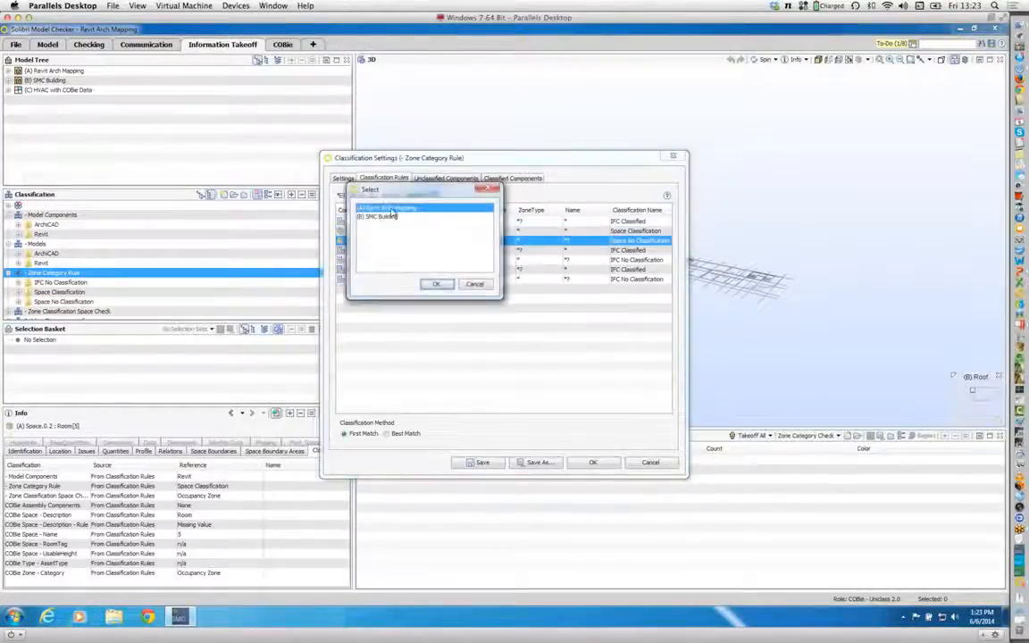
left_click(434, 283)
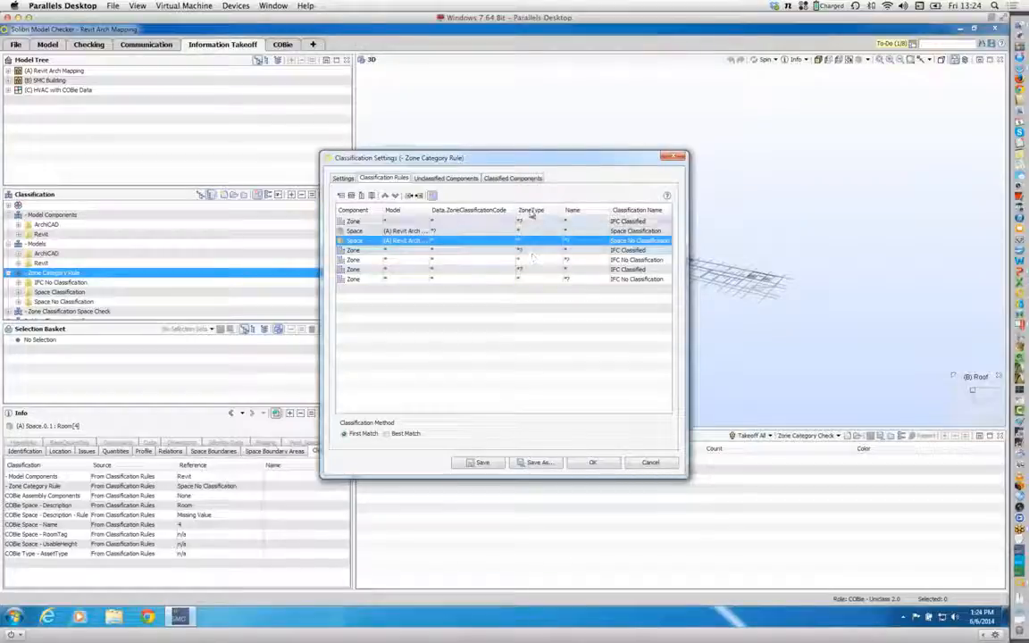
Step: Assign the (B) SMC Building model to the IFC Classified and IFC No Classification Zone rules directly below the Space rules
double_click(425, 253)
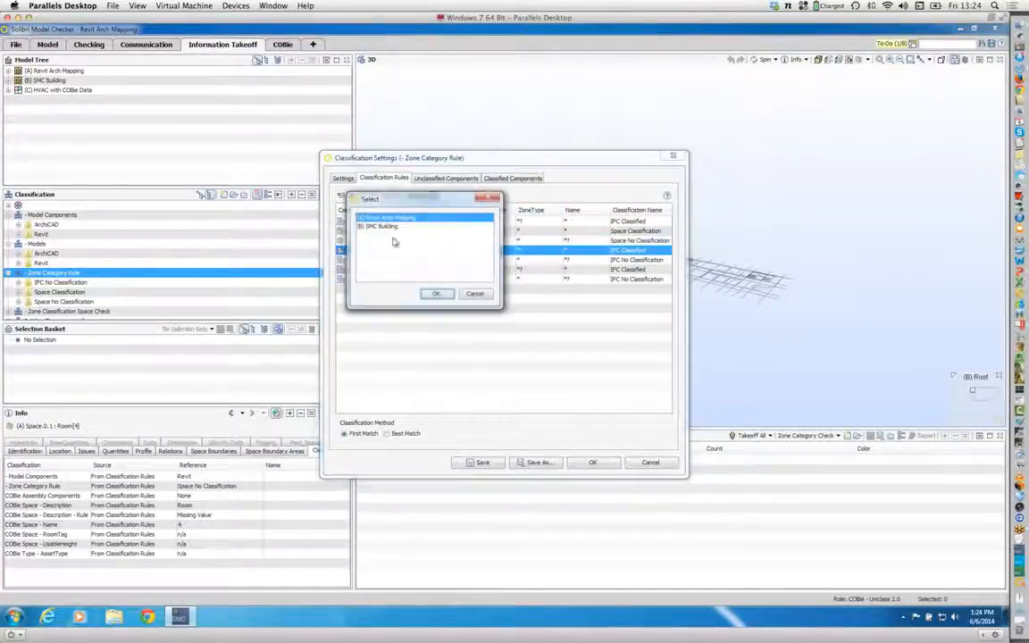
left_click(393, 227)
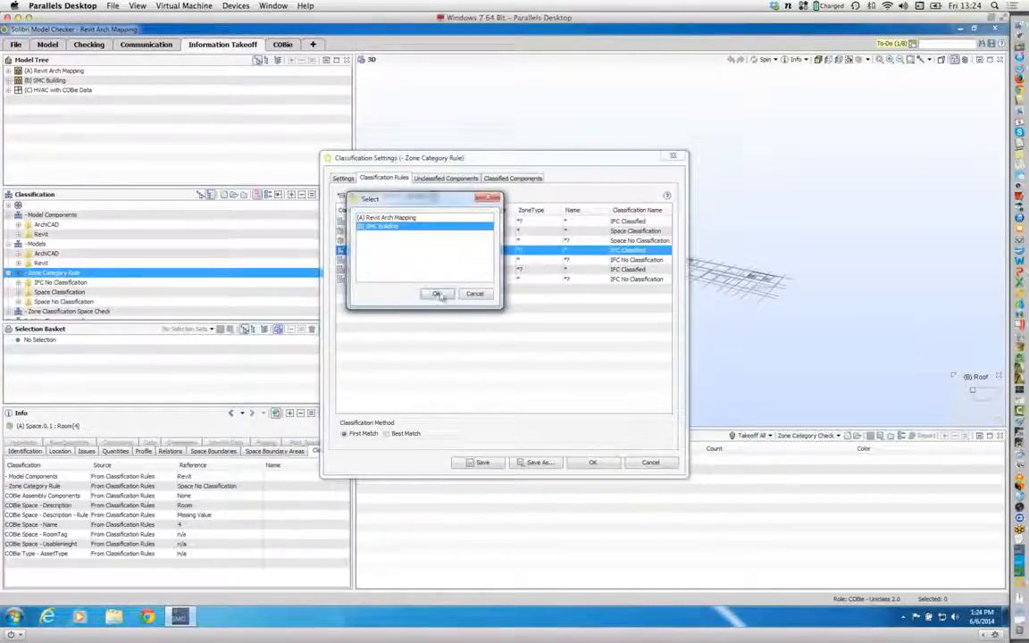
left_click(437, 295)
double_click(421, 259)
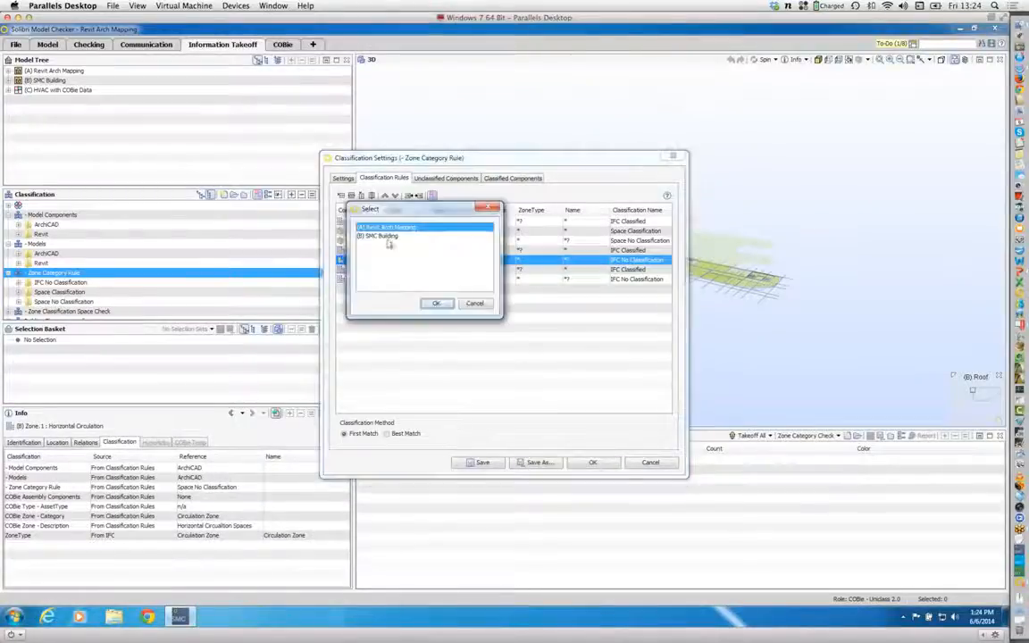
left_click(377, 235)
left_click(435, 303)
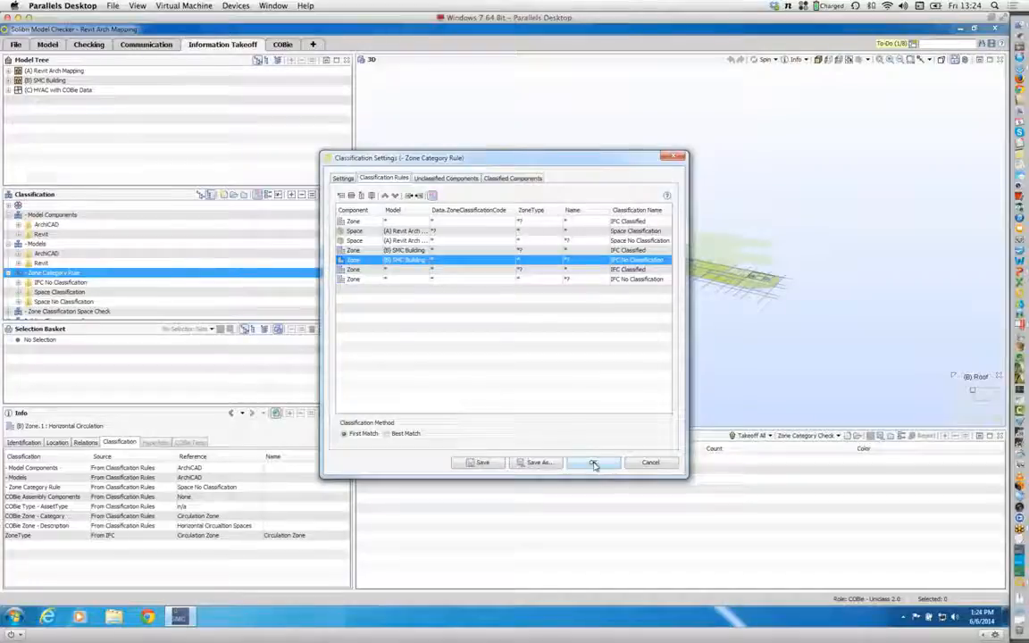
Step: Delete the last two Zone rules that have no model assigned and apply the Zone Category Rule settings
left_click(363, 270)
left_click(352, 198)
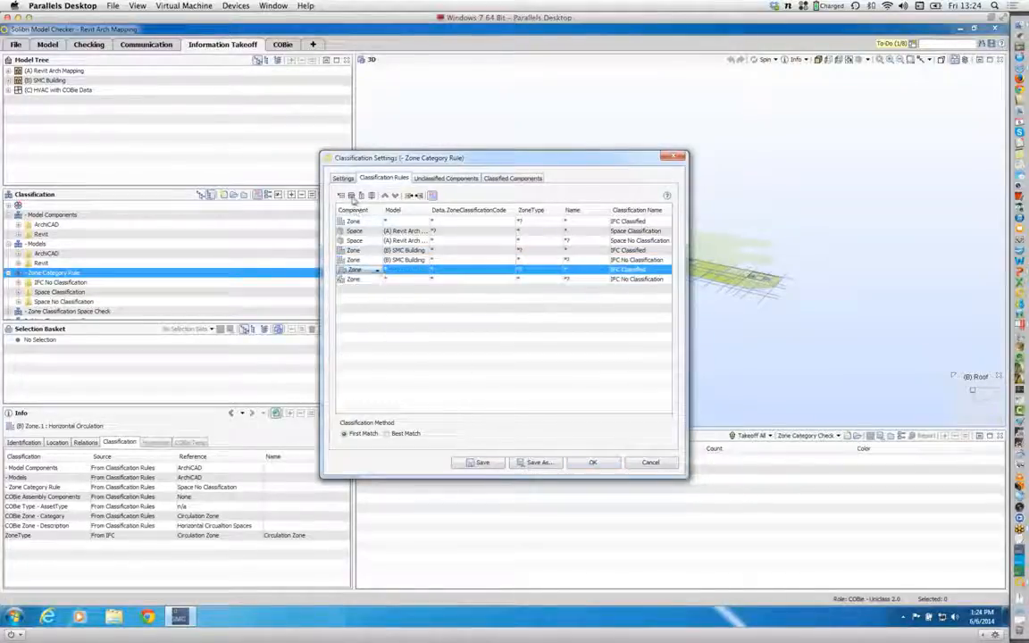
left_click(364, 270)
left_click(352, 196)
left_click(352, 197)
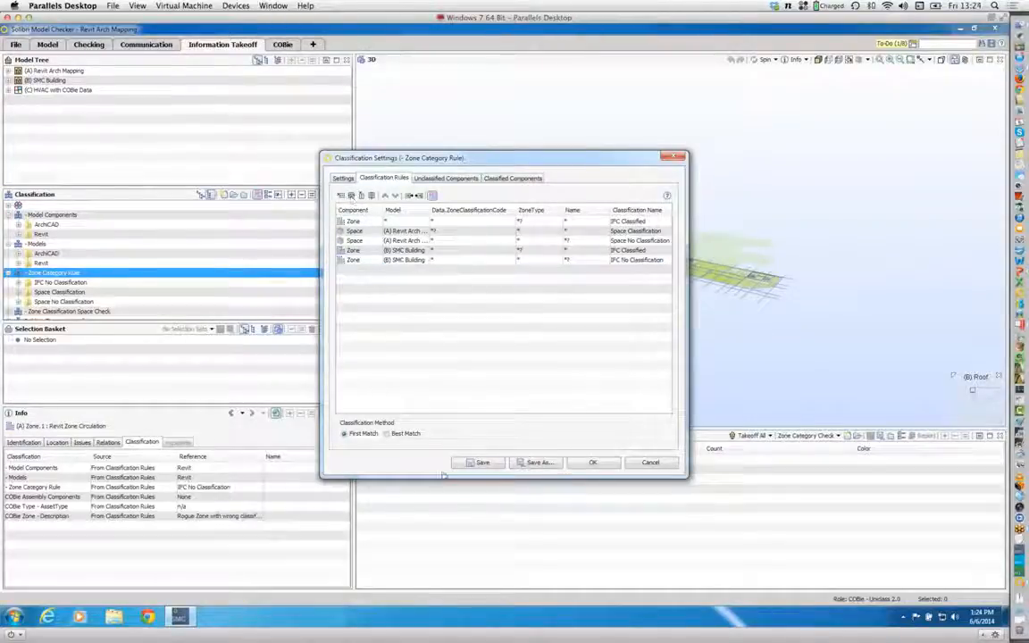
left_click(590, 462)
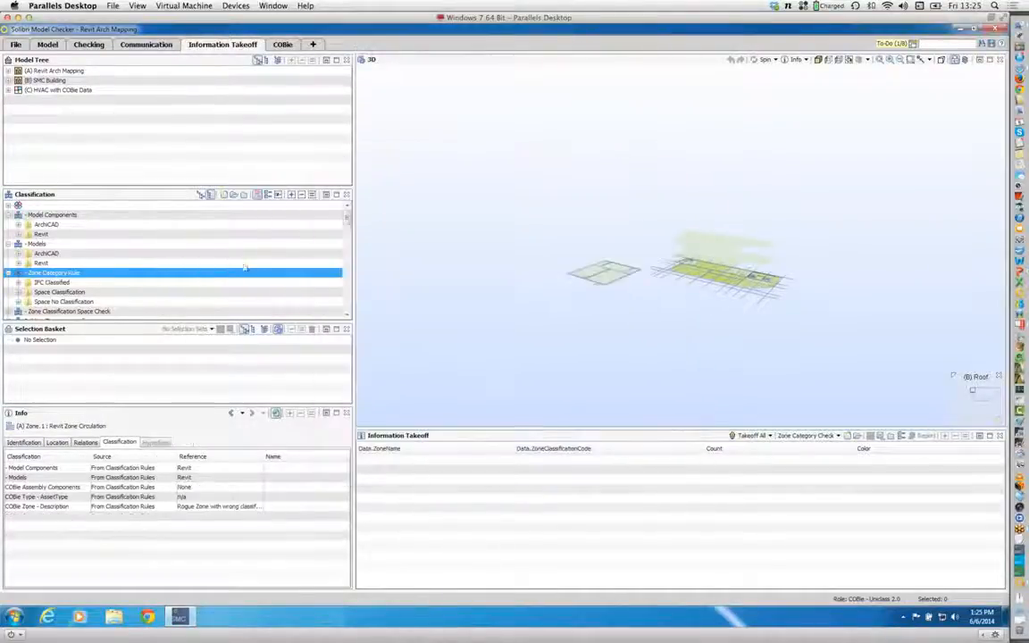
Step: Examine the IFC Classified, Space Classification and Space No Classification groups of the Zone Category Rule classification in 3D
left_click(46, 282)
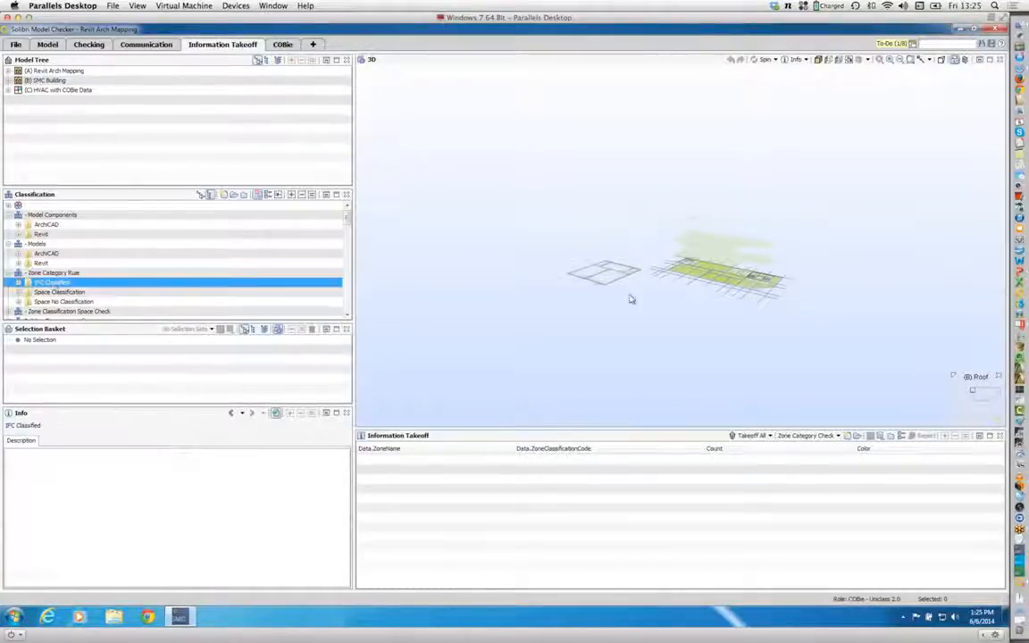
scroll(755, 273, "up", 5)
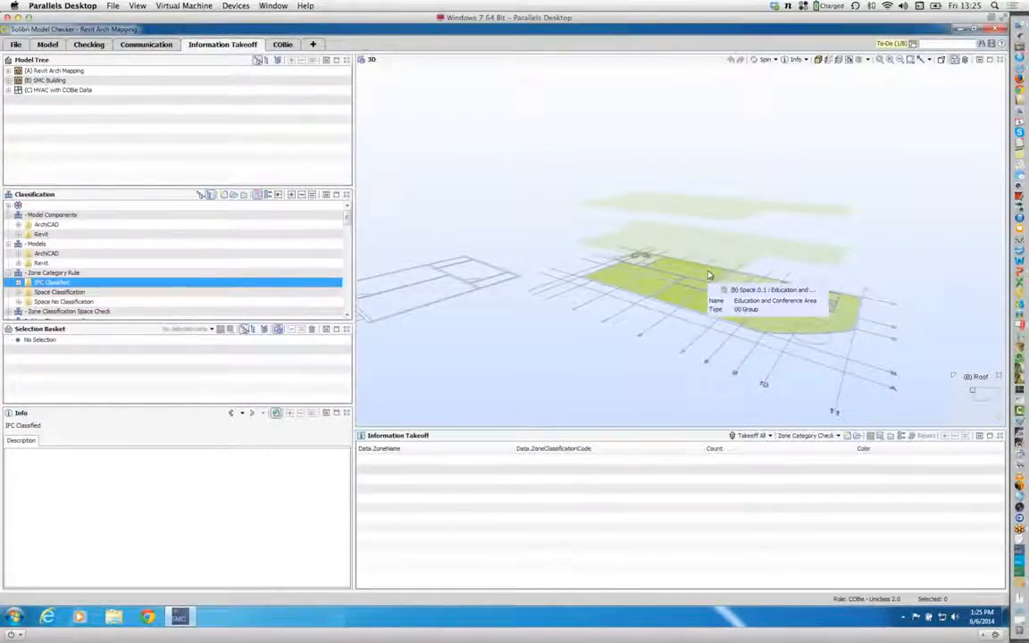
left_click(76, 293)
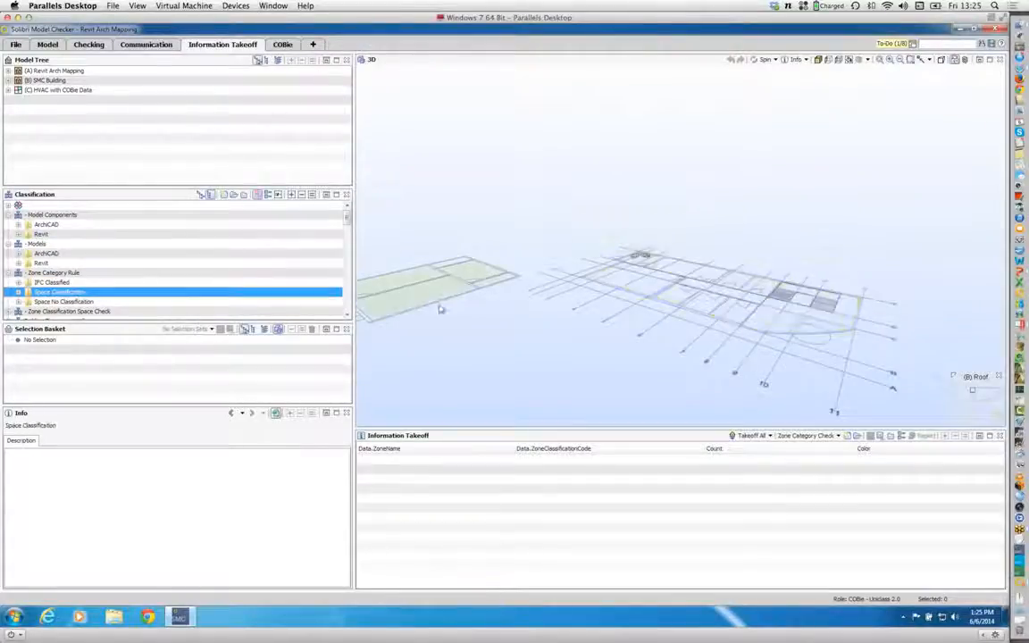
scroll(388, 299, "up", 4)
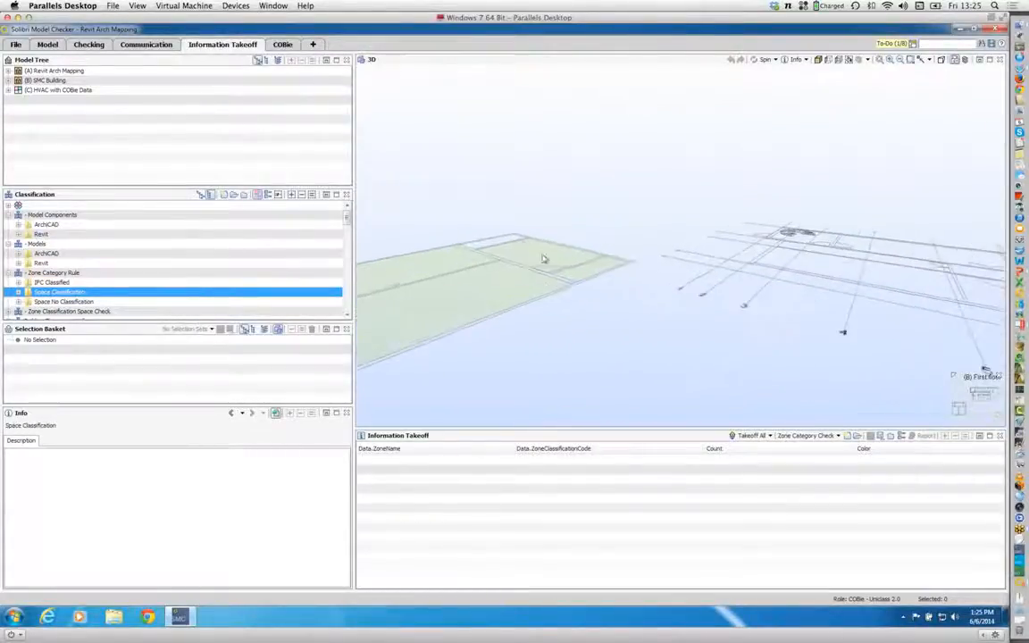
left_click(55, 302)
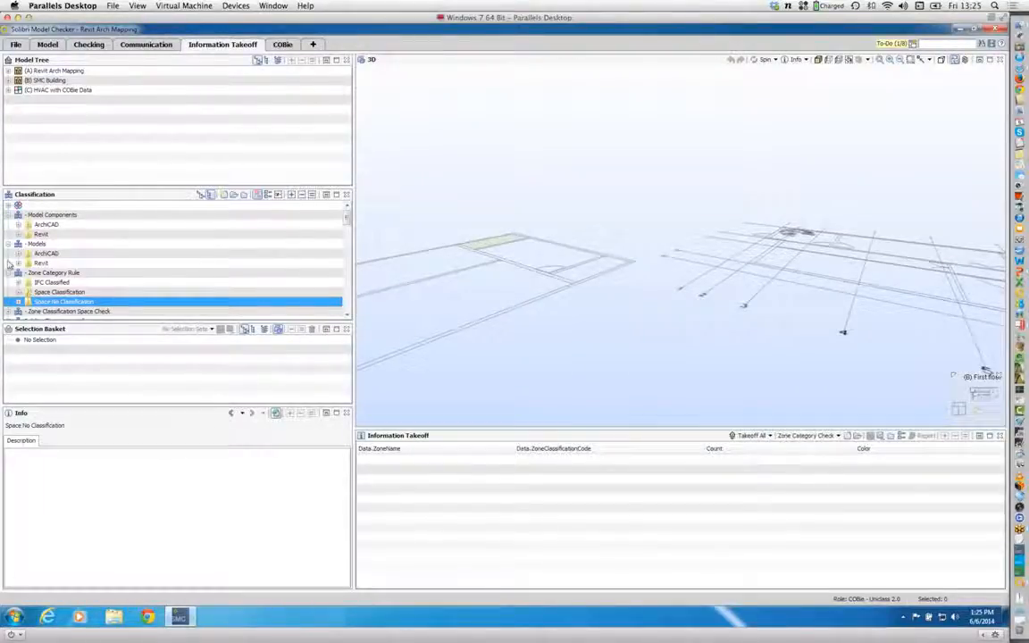
Step: Collapse the Zone Category Rule, Models and Model Components classifications, and switch to the COBie Workflow Beta presentation in PowerPoint
left_click(8, 273)
left_click(8, 243)
left_click(8, 215)
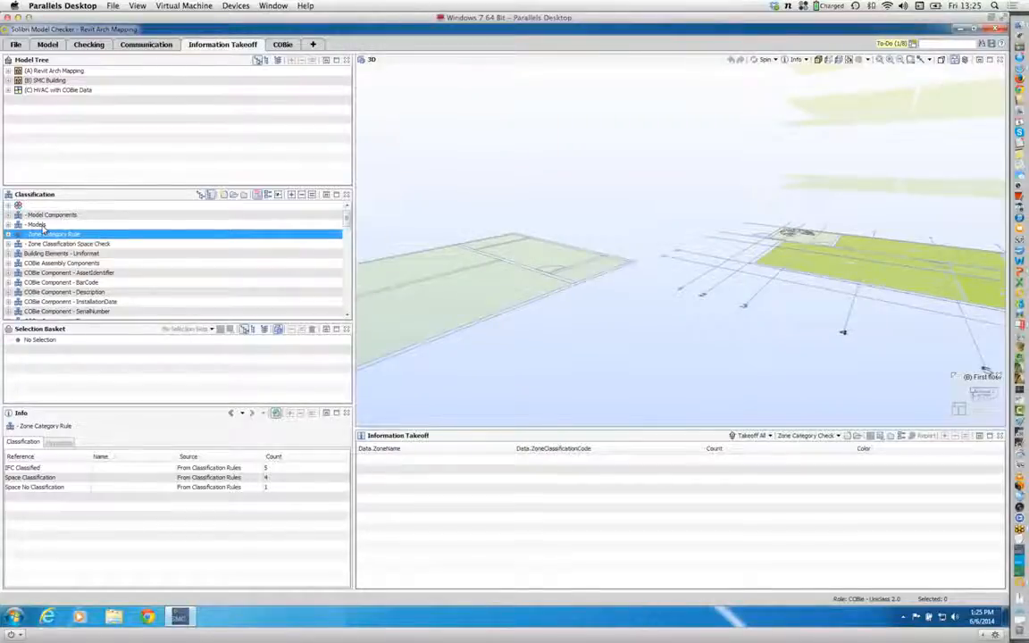
key("super+Tab")
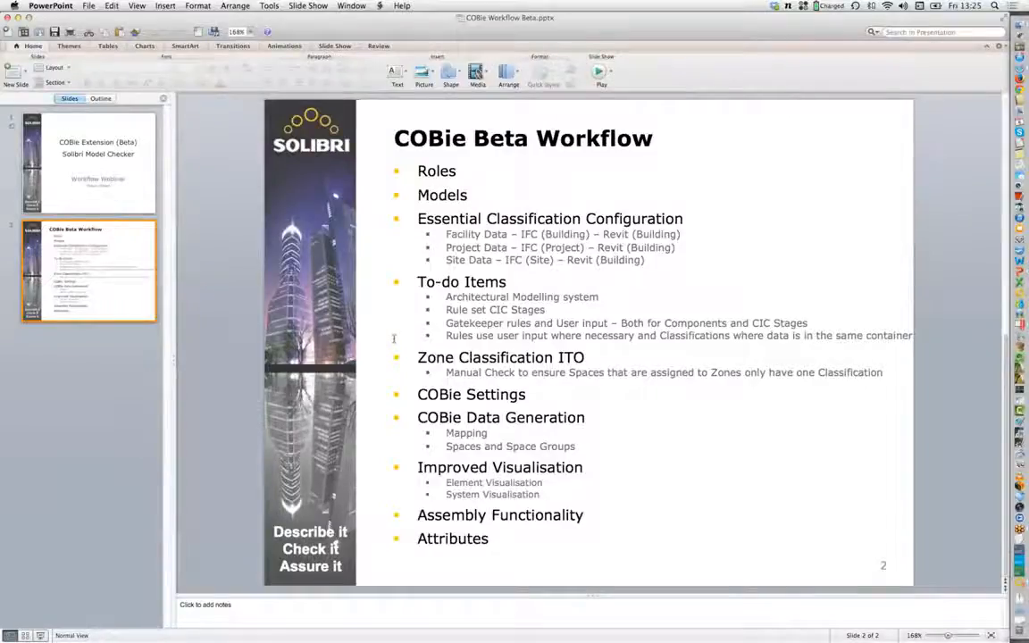
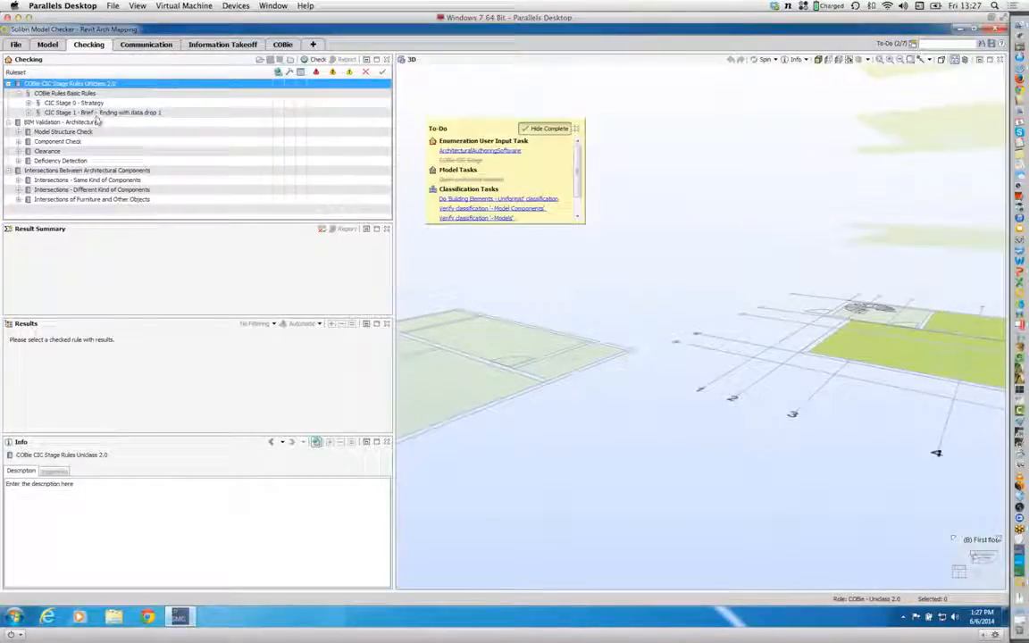
Step: Set the COBie CIC Stage user input to Stage 3
left_click(460, 161)
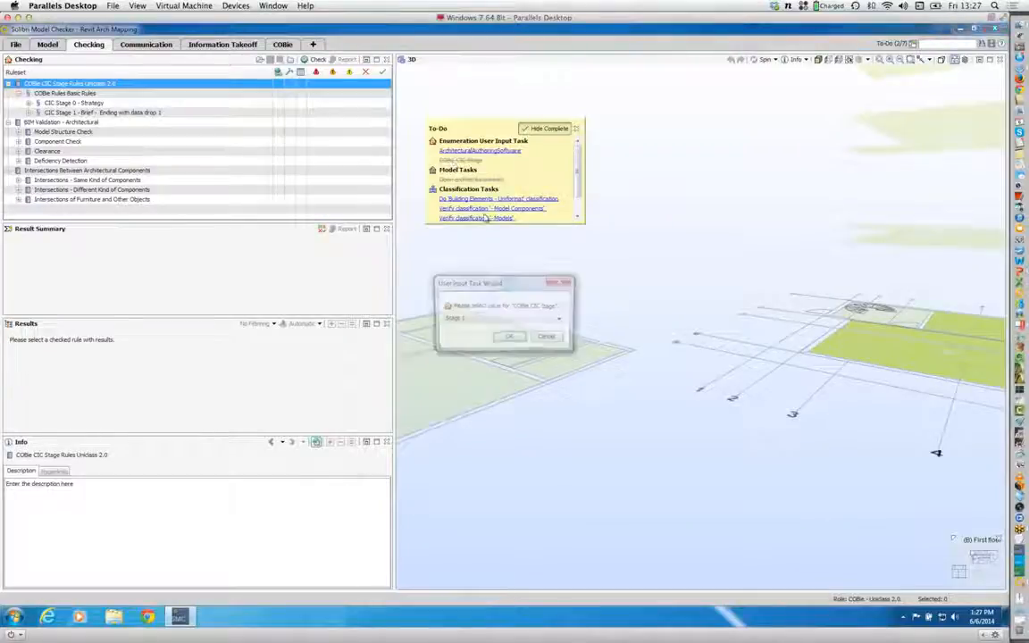
left_click(500, 319)
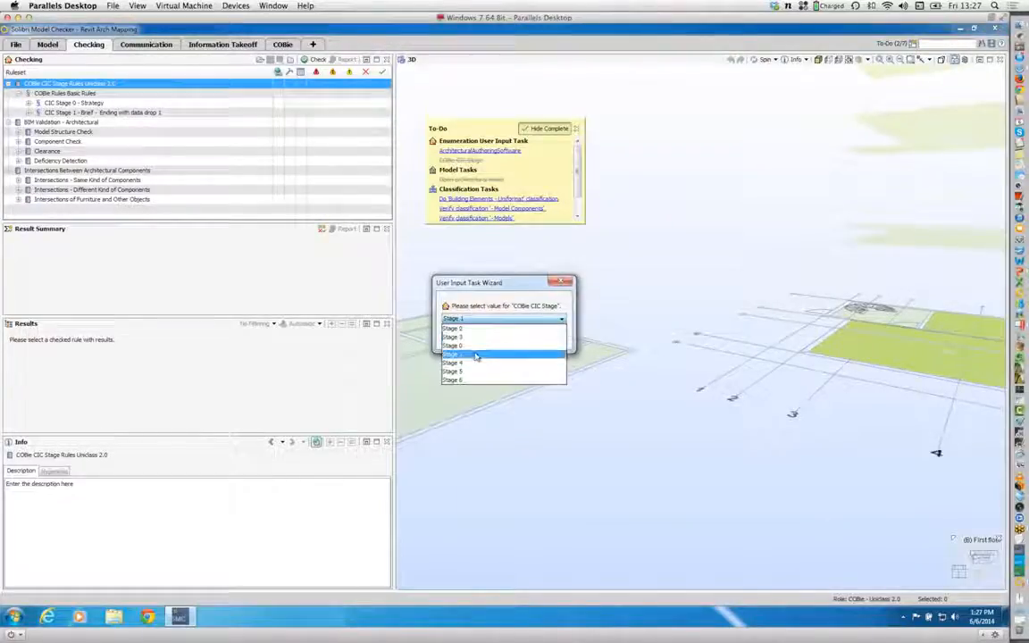
left_click(476, 355)
left_click(505, 338)
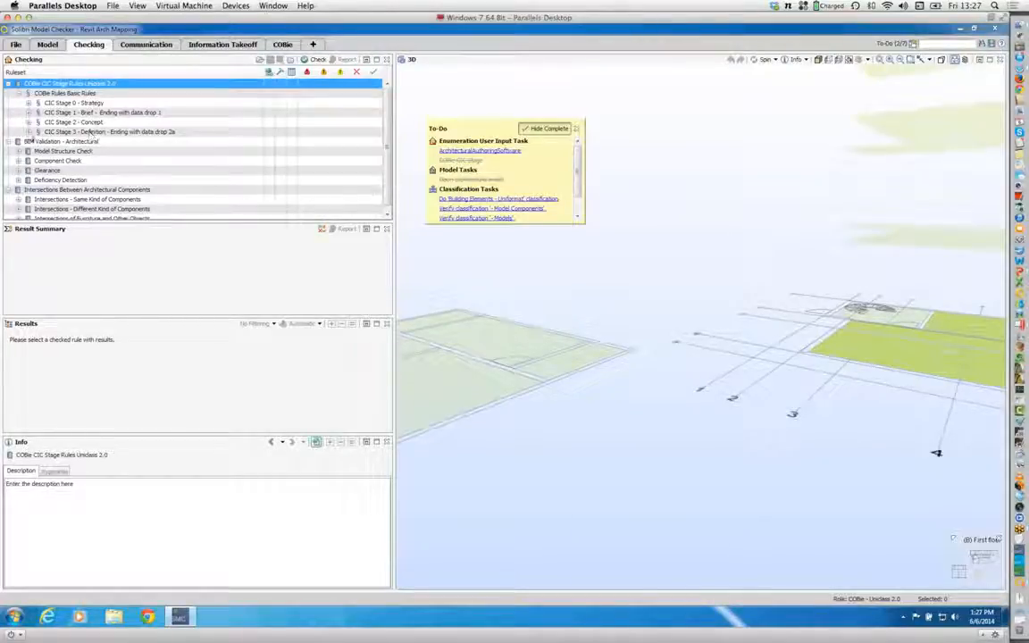
Step: Examine the Floor rules and the required Type rules under CIC Stage 3 - Definition in the COBie ruleset
left_click(28, 132)
left_click(39, 151)
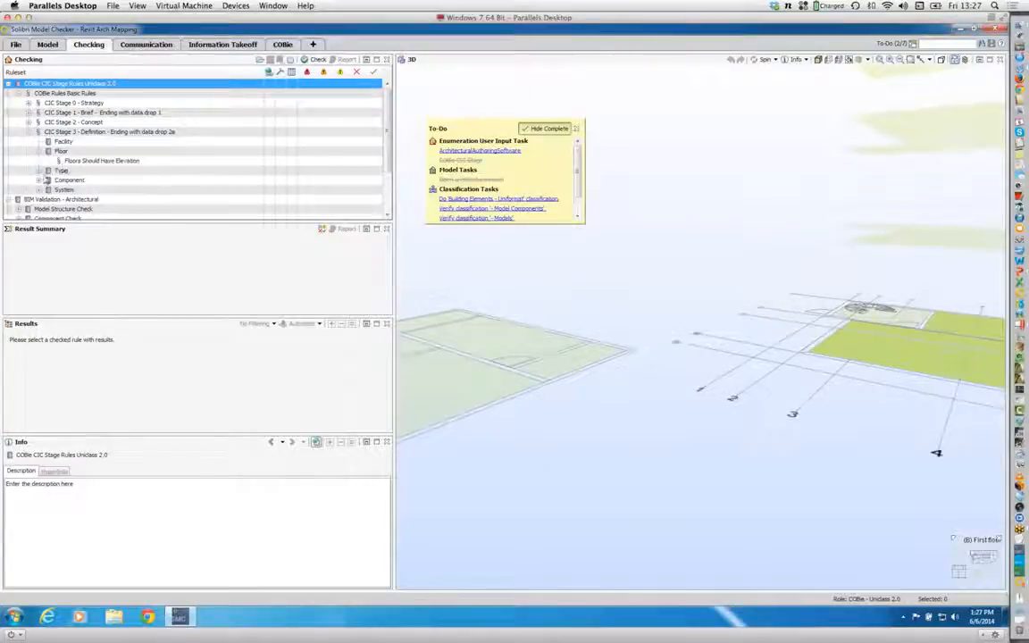
left_click(39, 170)
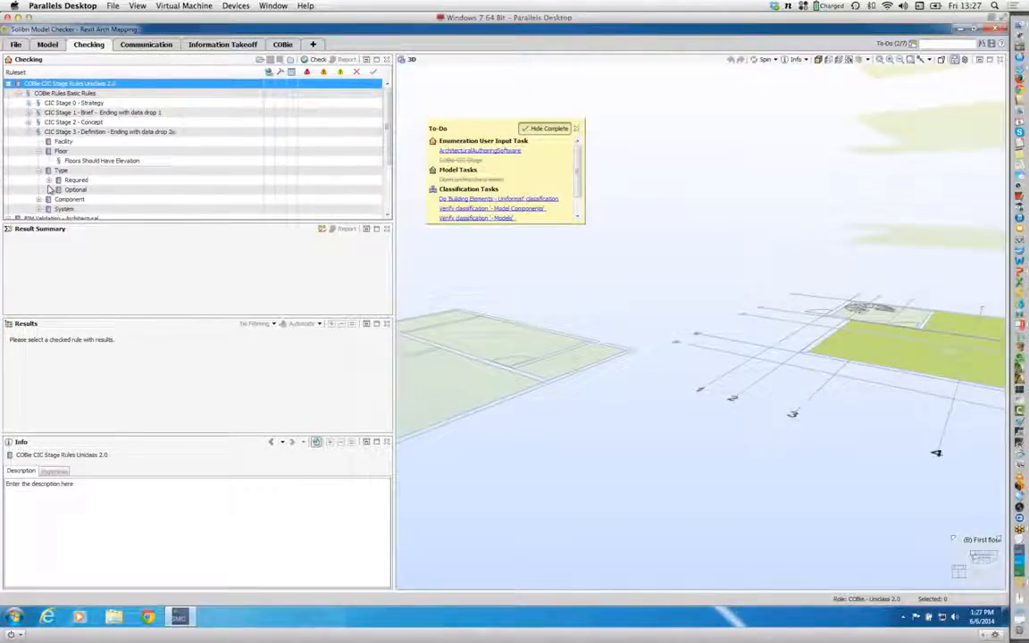
left_click(48, 179)
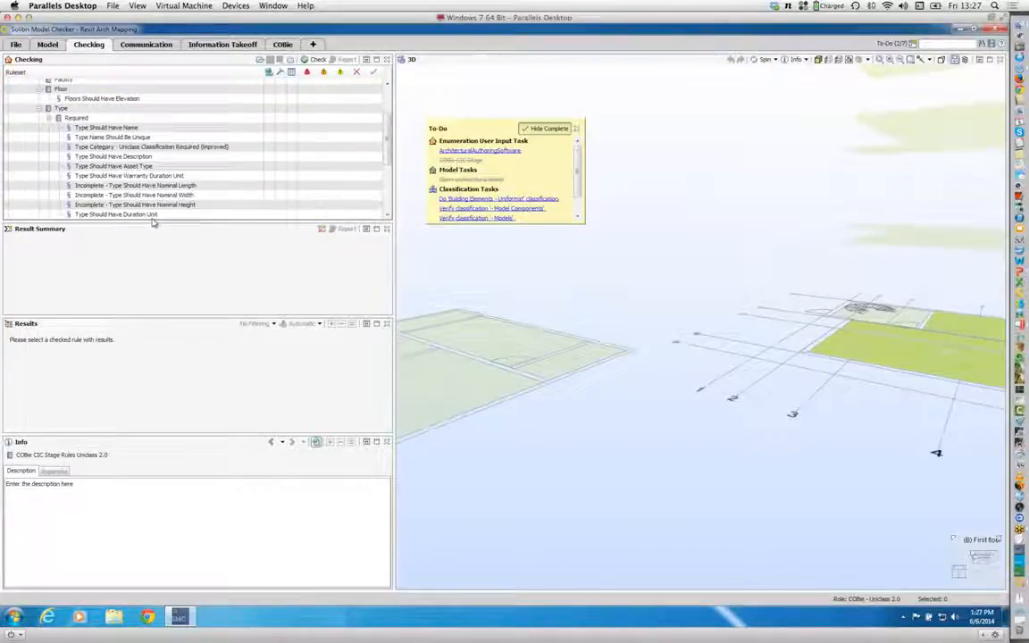
scroll(123, 189, "up", 2)
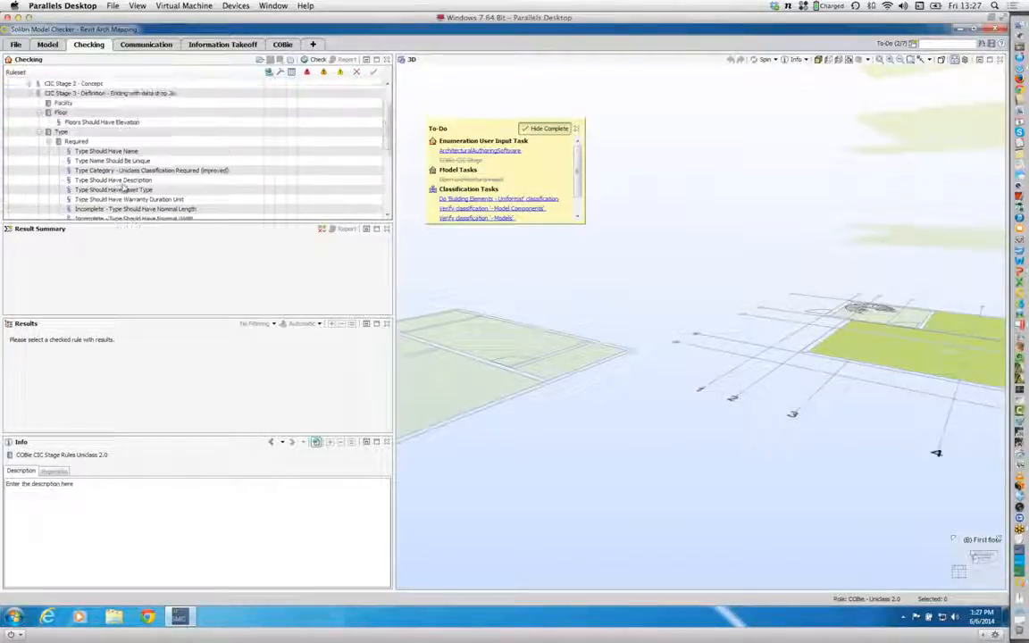
scroll(122, 189, "up", 1)
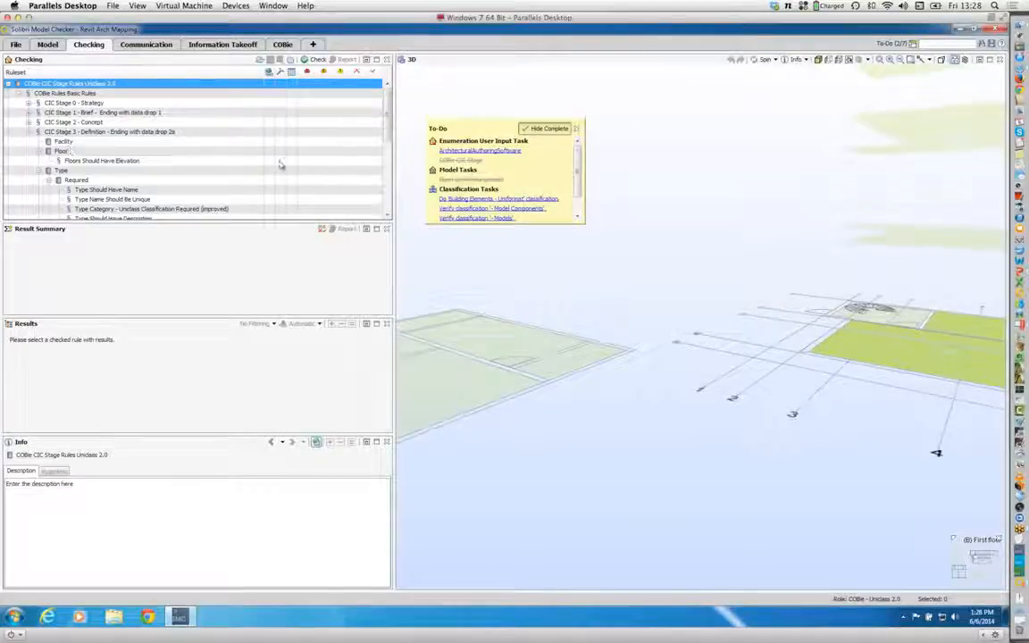
Step: Set the COBie CIC Stage user input to Stage 6 and collapse the CIC Stage 3 rules
left_click(465, 162)
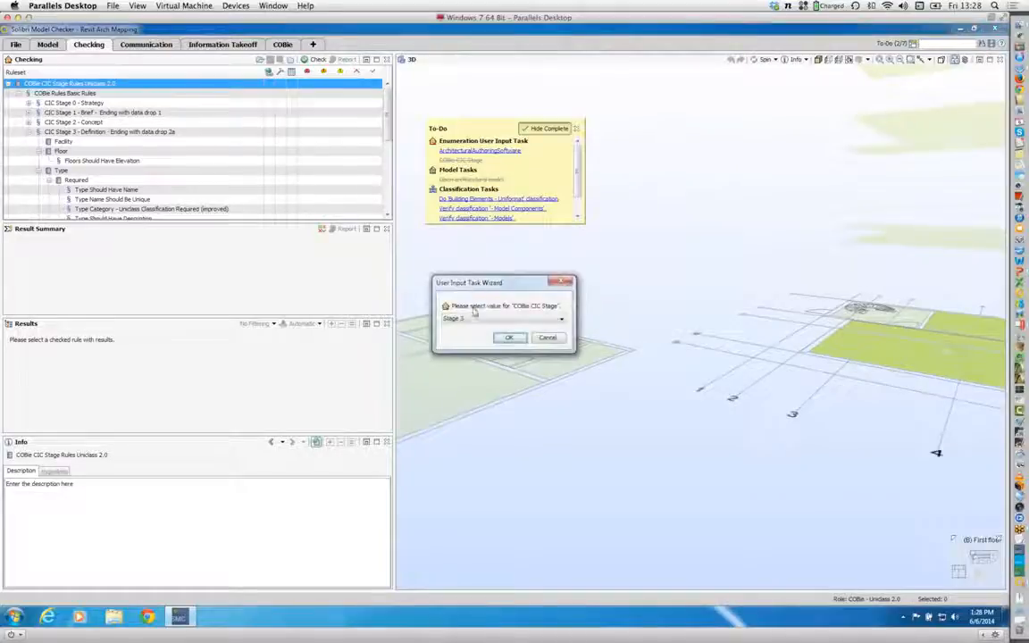
left_click(474, 319)
left_click(470, 381)
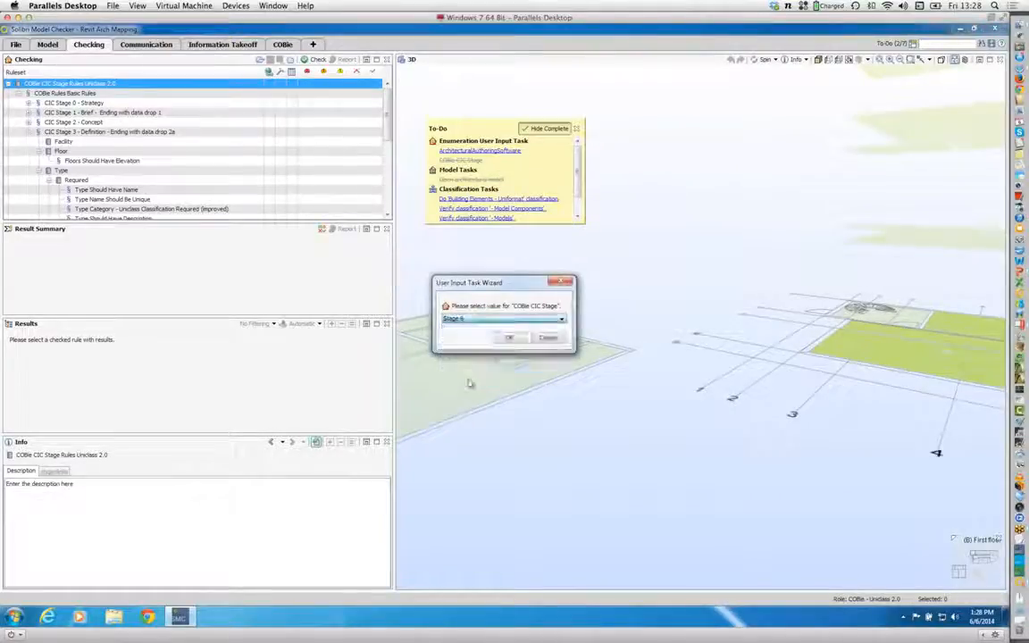
left_click(513, 341)
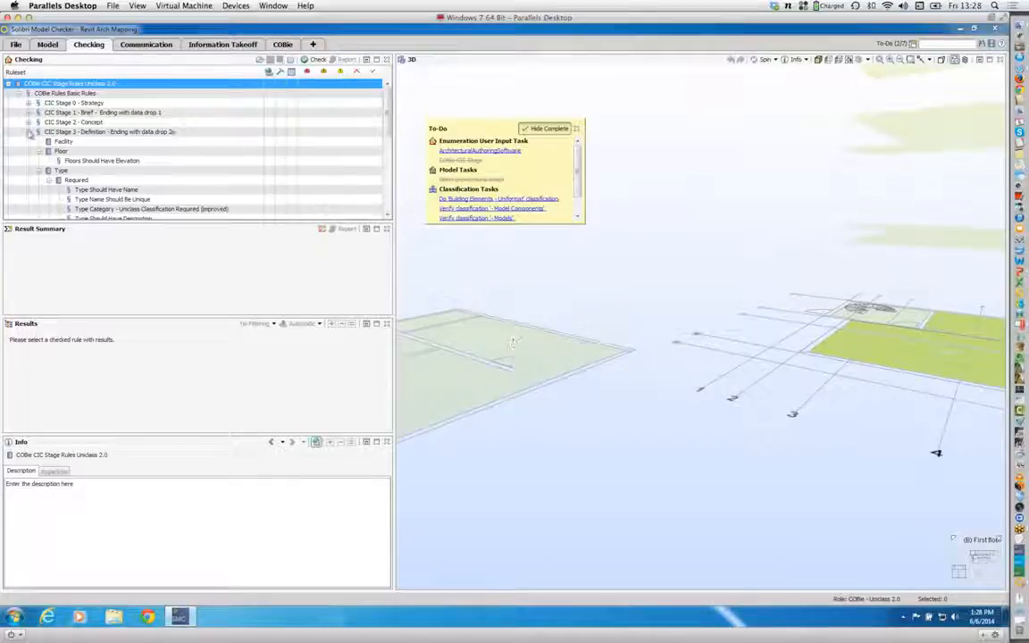
left_click(38, 132)
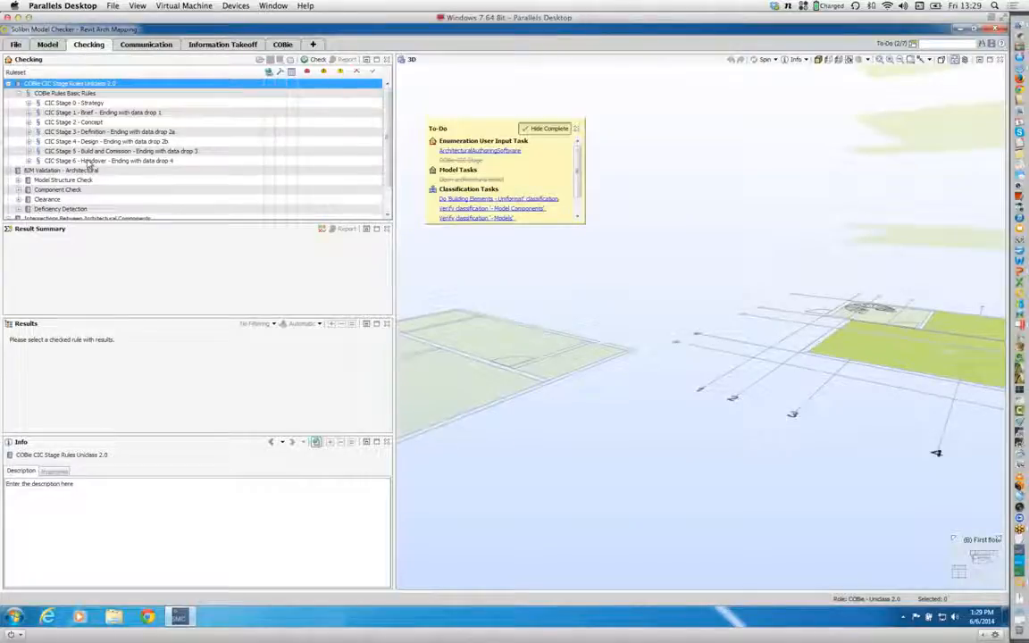
Step: Set the ArchitecturalAuthoringSoftware user input to Revit
left_click(492, 152)
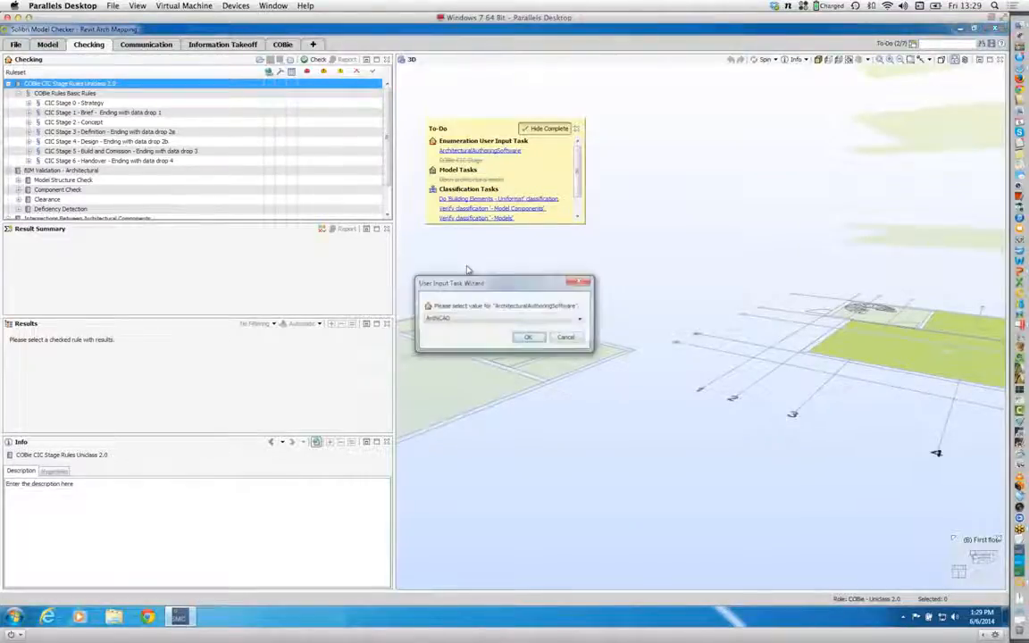
left_click(460, 318)
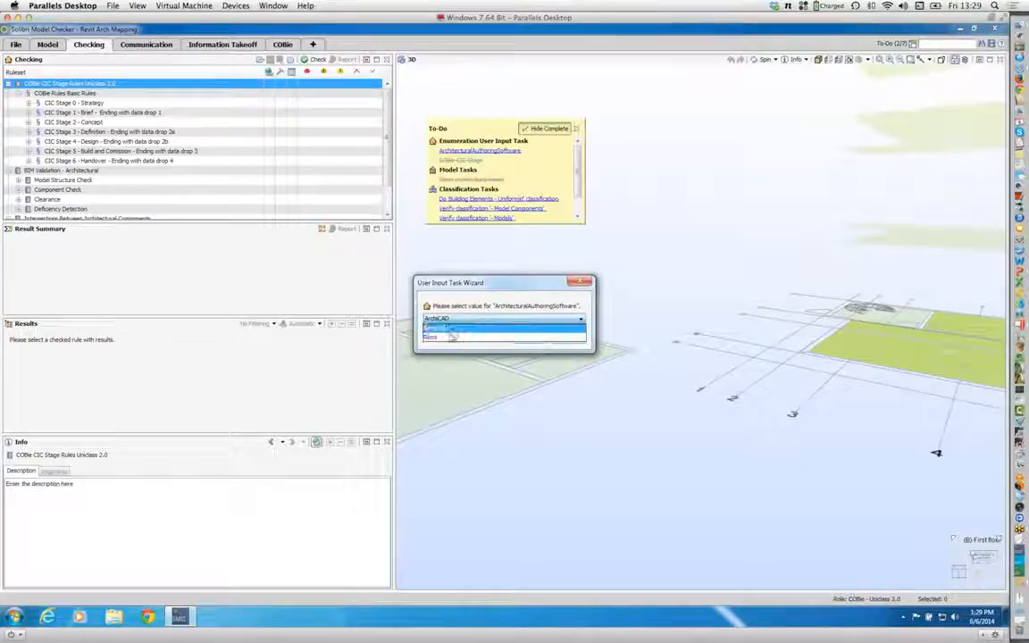
left_click(445, 338)
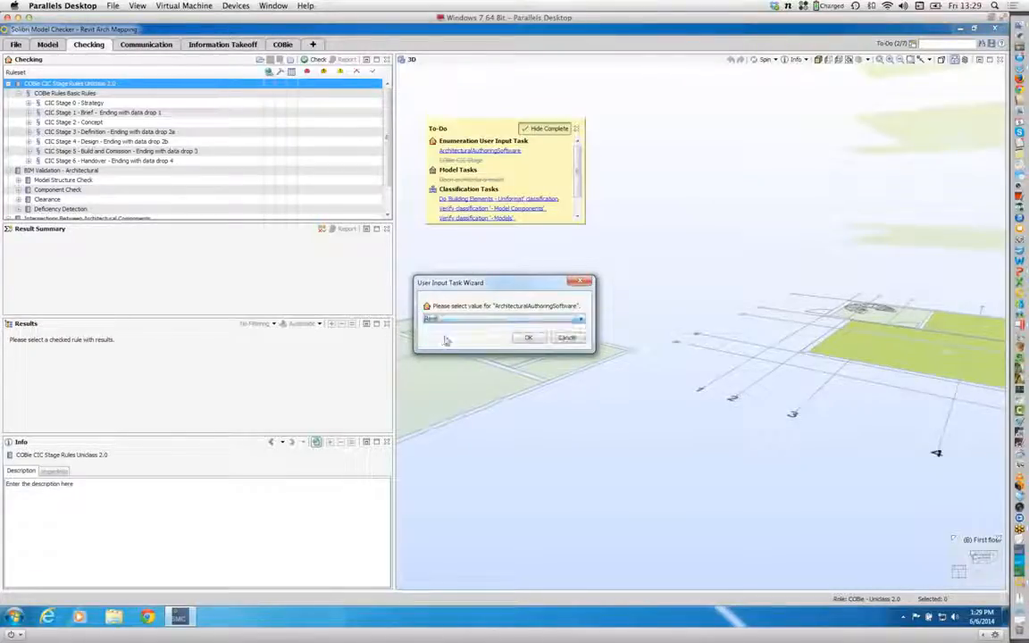
left_click(528, 338)
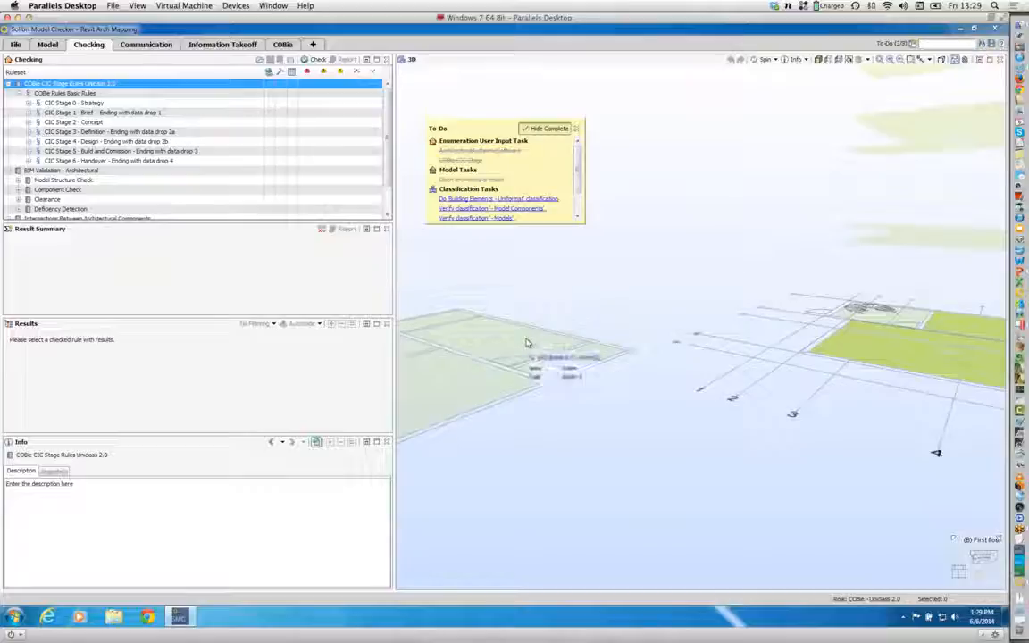
Step: Expand the Revit Authoring Check rules in the Facility groups of CIC Stage 1 - Brief and CIC Stage 0 - Strategy
left_click(28, 112)
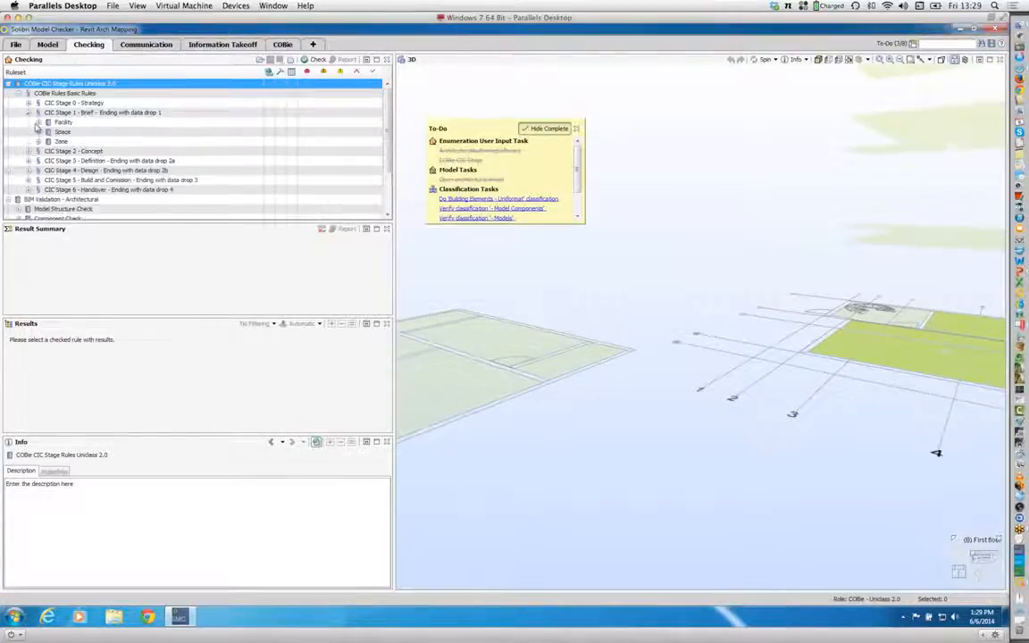
left_click(39, 122)
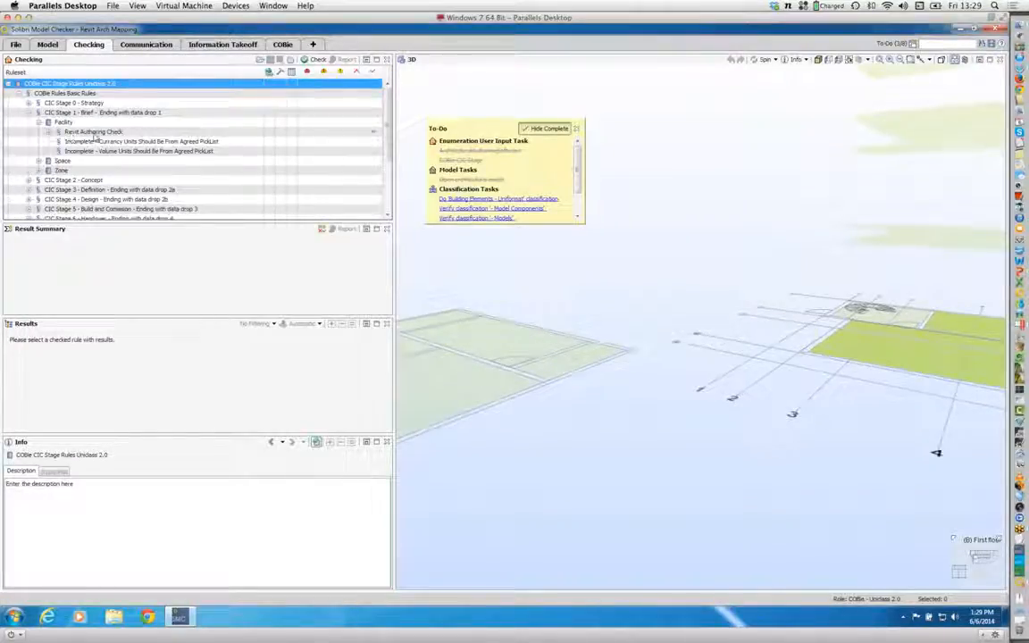
left_click(49, 132)
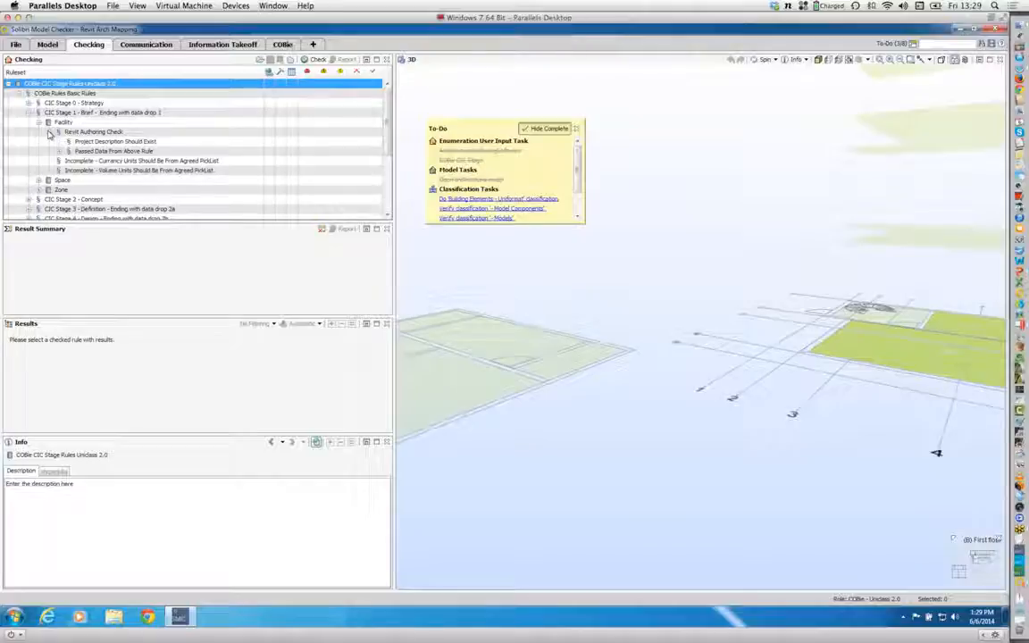
left_click(29, 102)
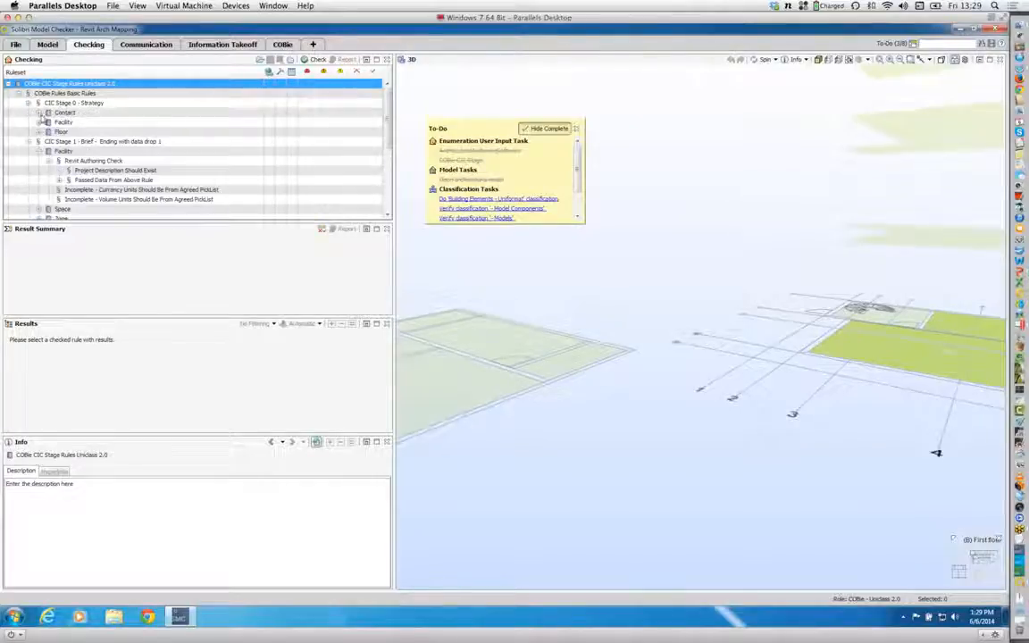
left_click(38, 122)
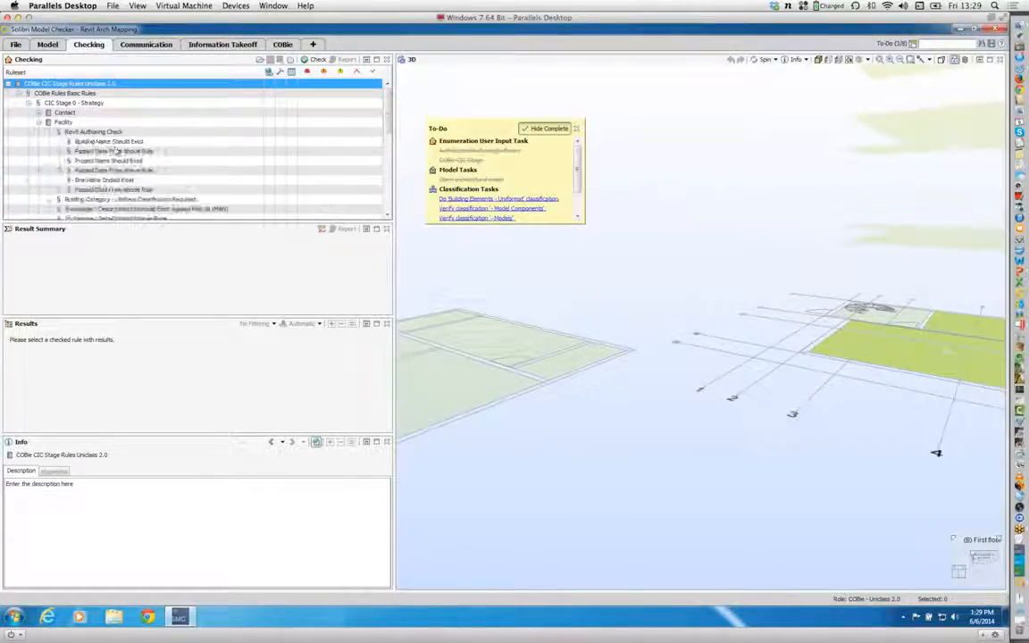
Step: Examine the description and rule parameters of the Building Name Should Exist rule under CIC Stage 0
left_click(108, 141)
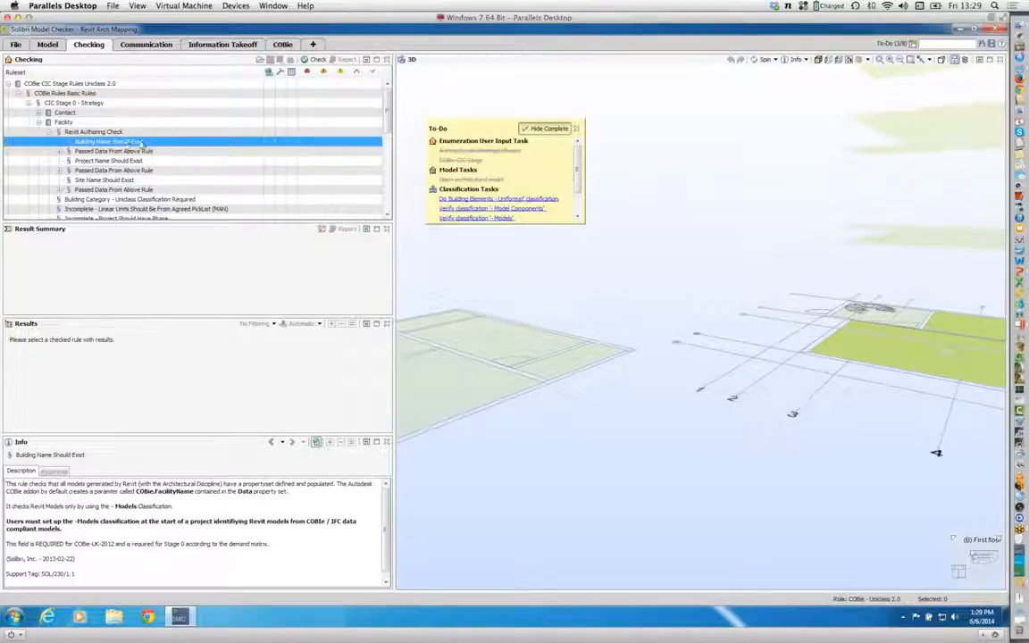
right_click(131, 143)
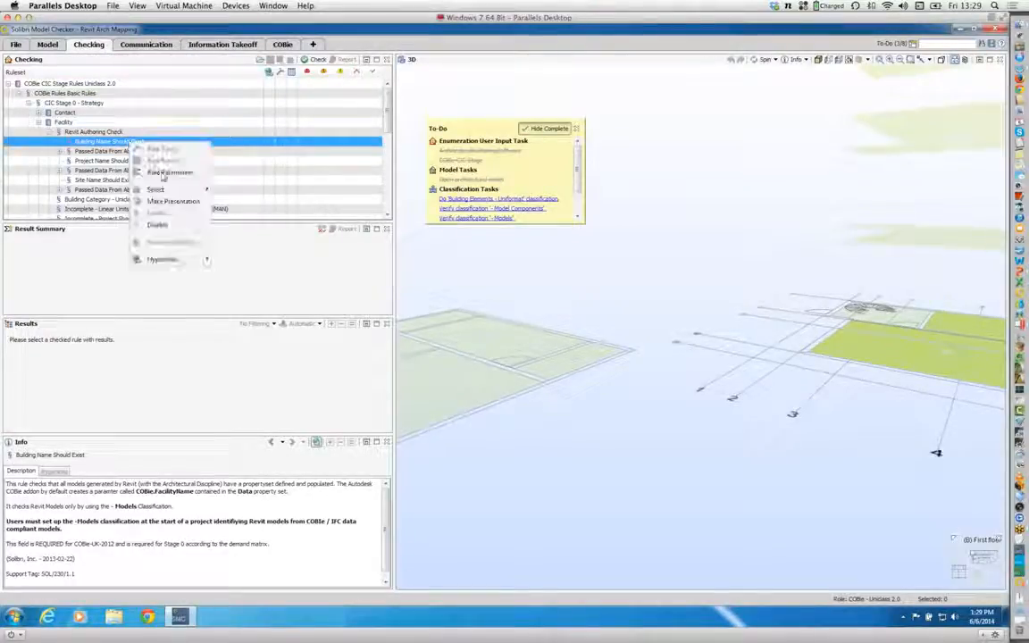
left_click(169, 173)
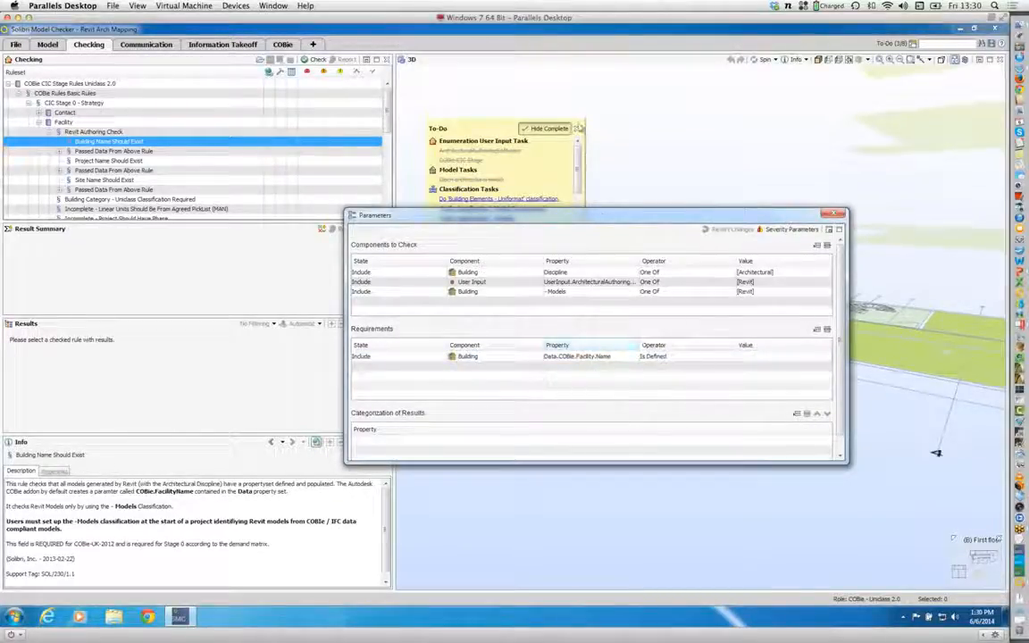
Step: Set the ArchitecturalAuthoringSoftware user input to ArchiCAD
left_click(476, 161)
left_click(476, 320)
left_click(475, 329)
left_click(526, 339)
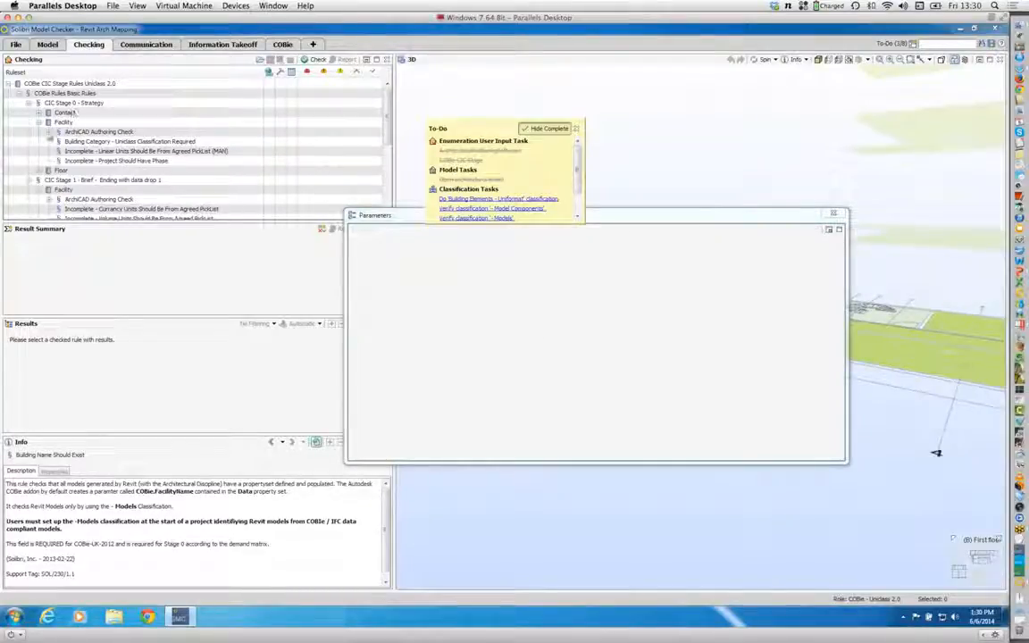
Step: Examine the parameters of the ArchiCAD Building Should Have Name rule under CIC Stage 0, then close the To-Do list and the rule parameters
left_click(49, 133)
left_click(107, 141)
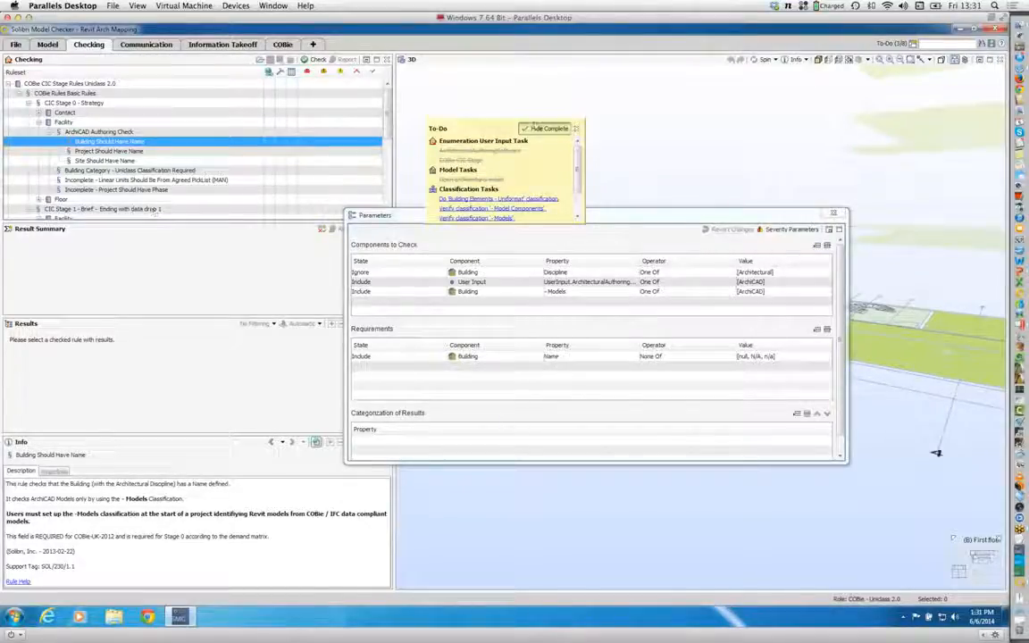
left_click(577, 129)
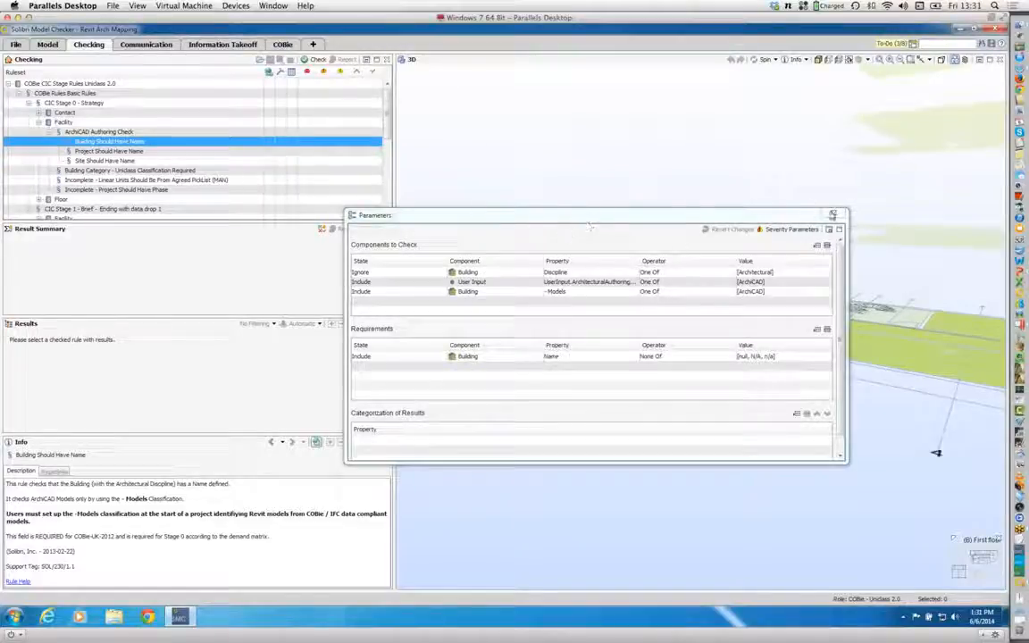
left_click(832, 217)
Step: Examine the rule parameters of Type Should Have Asset Type among the required Type rules of CIC Stage 3
scroll(390, 145, "down", 1)
scroll(390, 145, "down", 5)
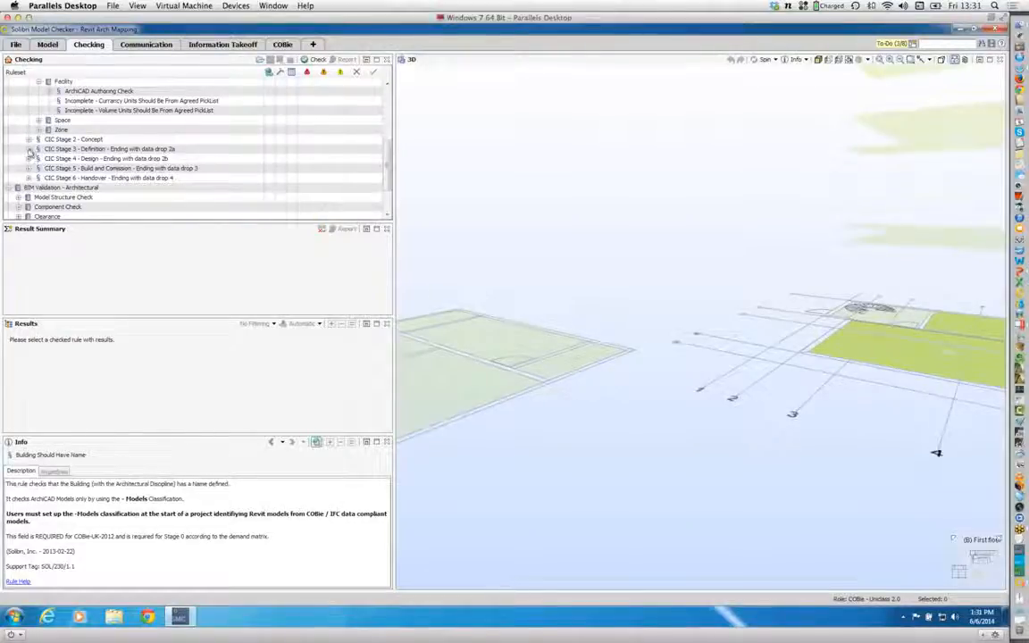
left_click(29, 150)
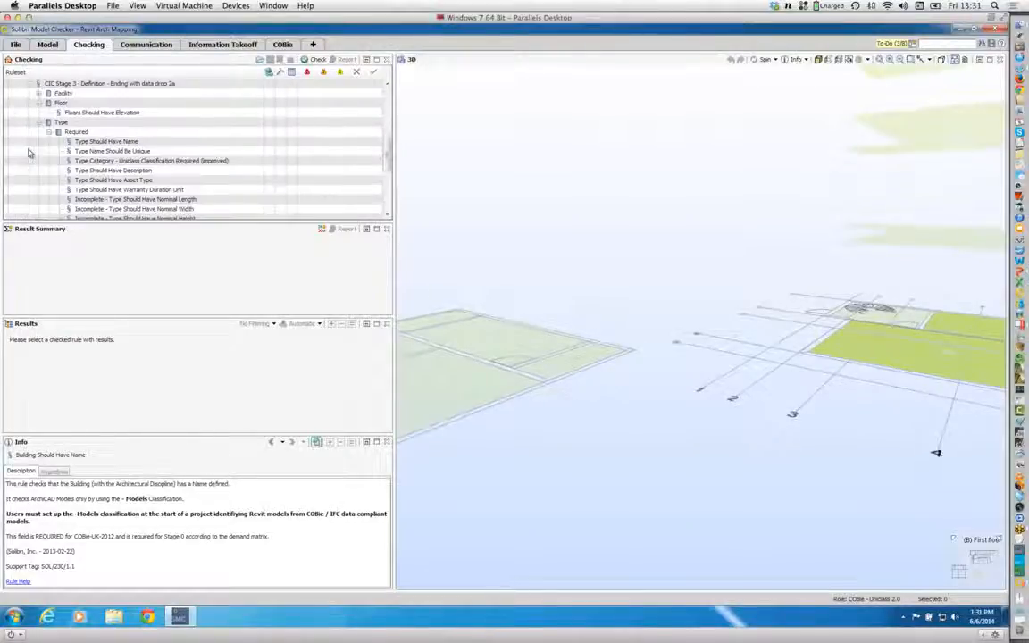
left_click(138, 181)
right_click(139, 181)
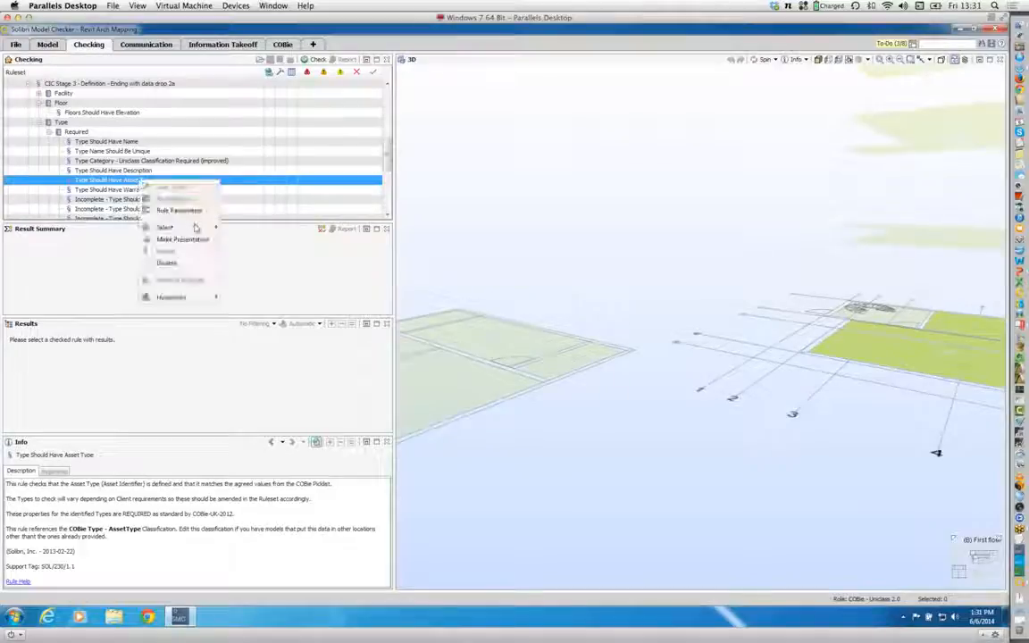
left_click(175, 209)
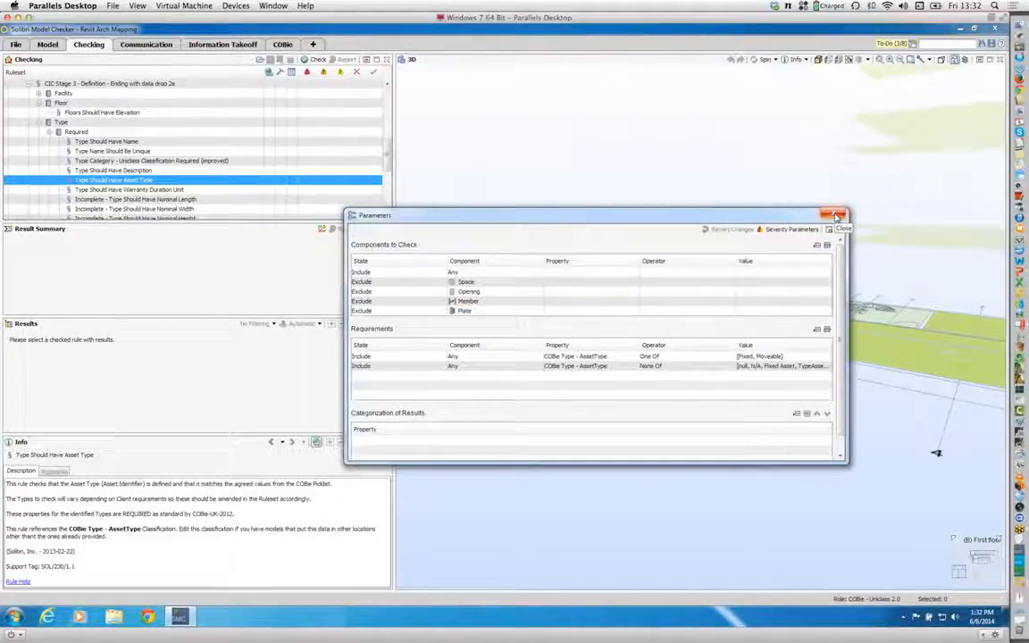
Step: Examine and close the Type Should Have Warranty Duration Unit rule parameters, and switch to the COBie Workflow Beta presentation in PowerPoint
left_click(183, 189)
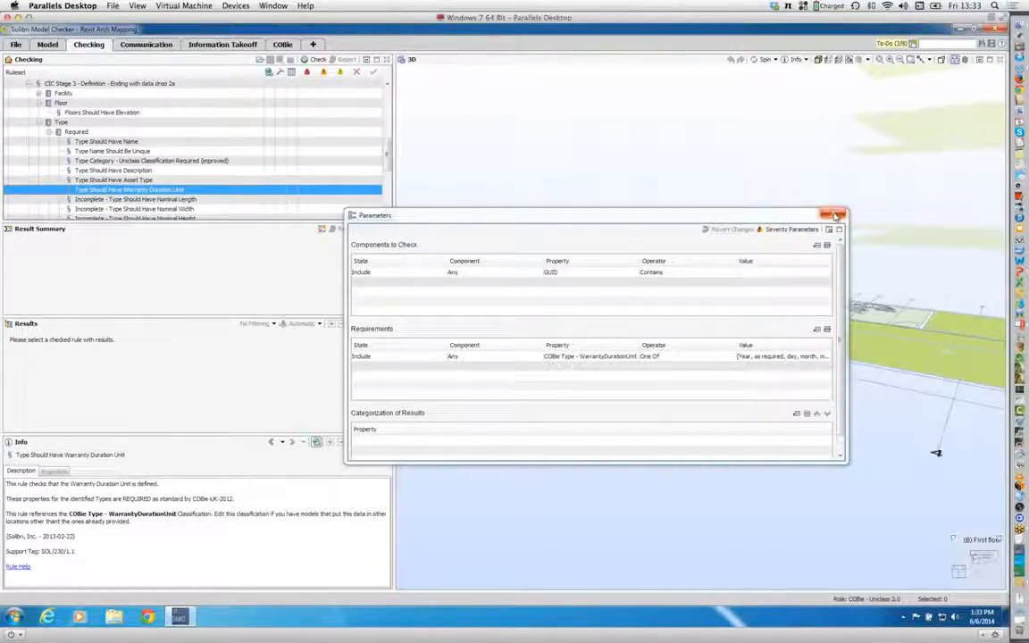
left_click(834, 215)
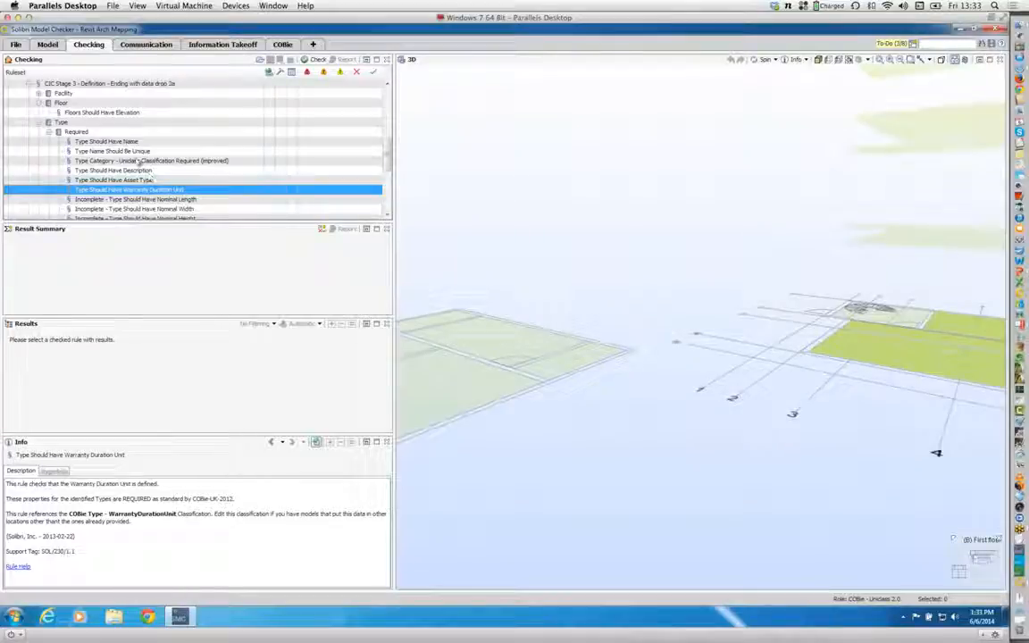
left_click_drag(386, 143, 389, 105)
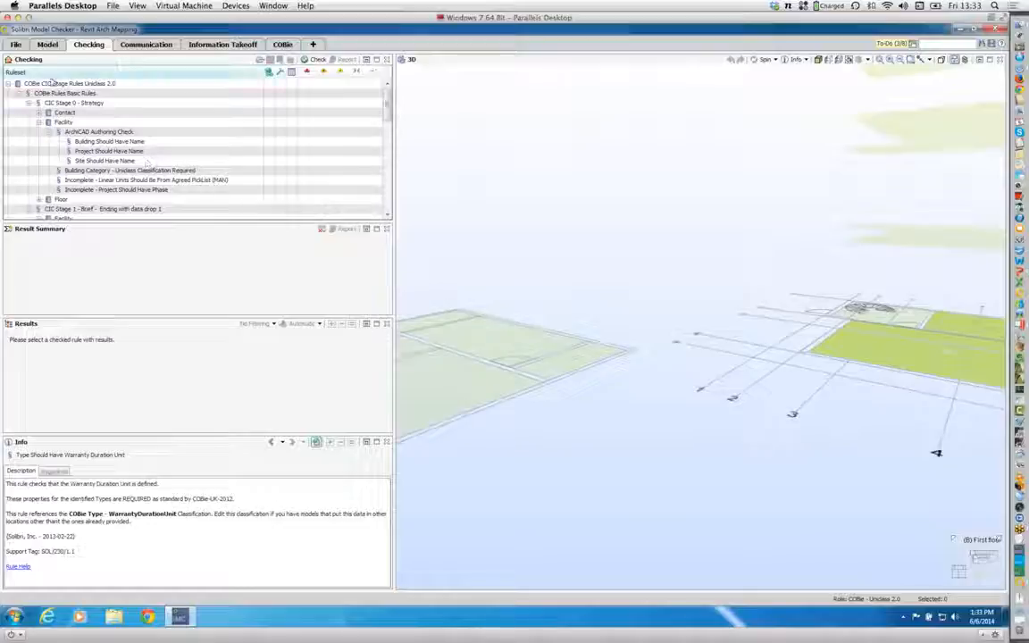
key("super+Tab")
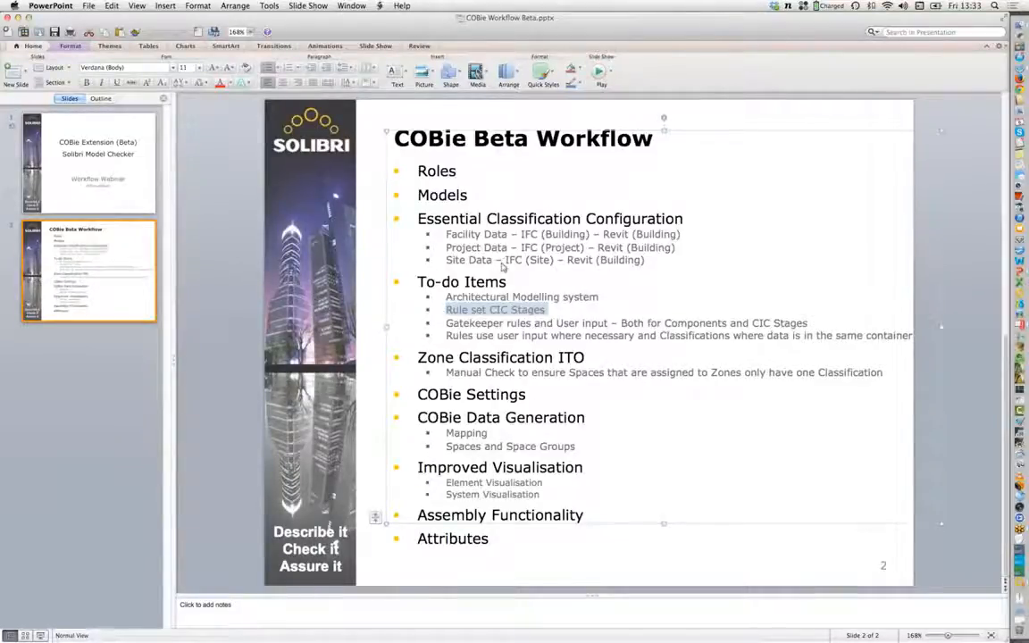
Step: Switch back to Solibri Model Checker and examine the Zone Classification Space Check and Zone Category Rule groups, expanding the Space Classification spaces
key("super+Tab")
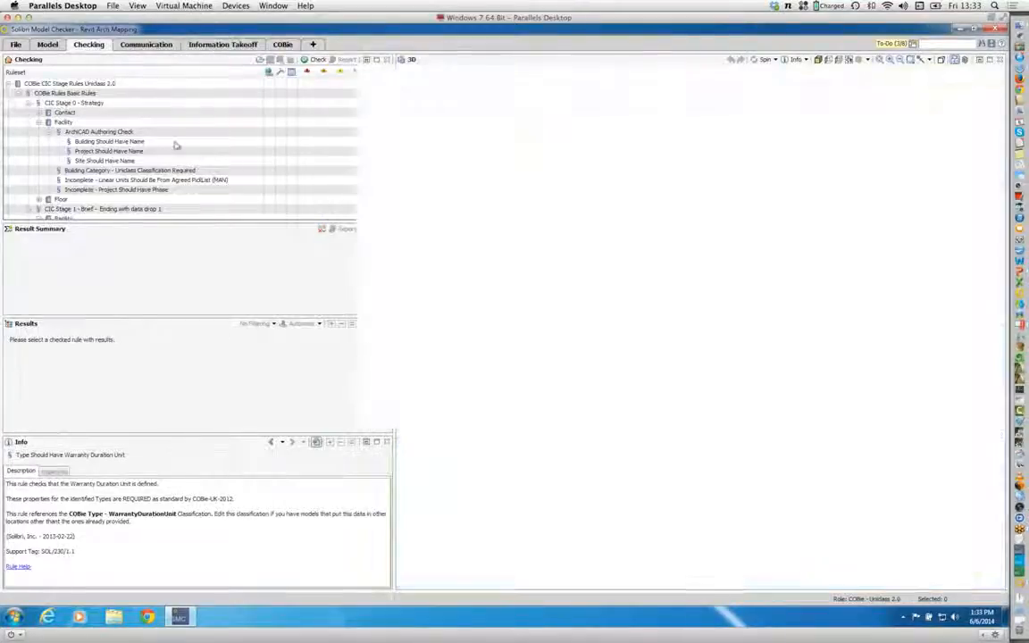
left_click(189, 45)
double_click(57, 245)
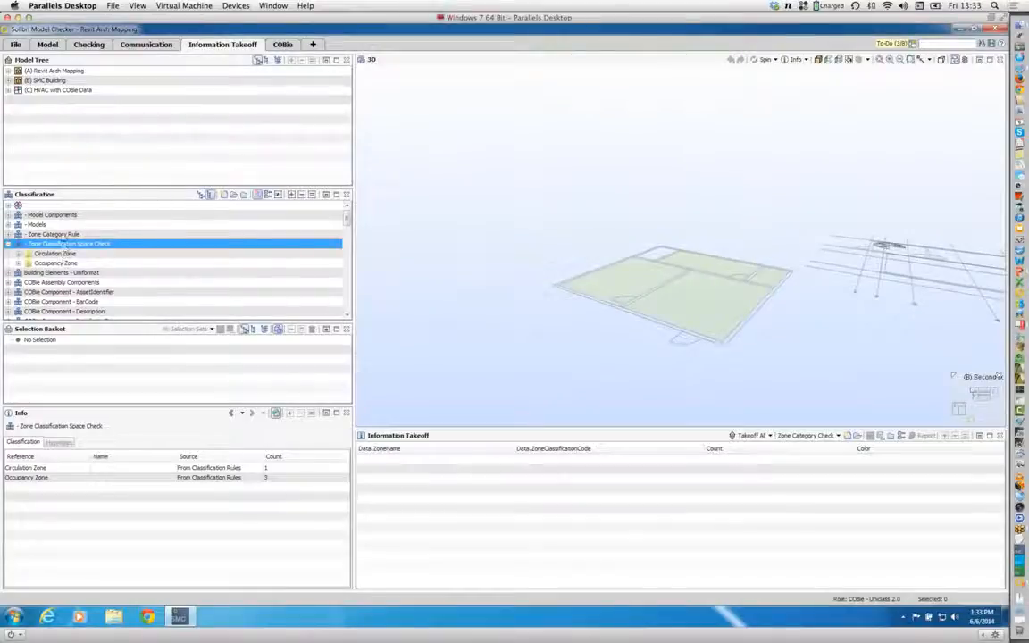
double_click(56, 234)
left_click(57, 243)
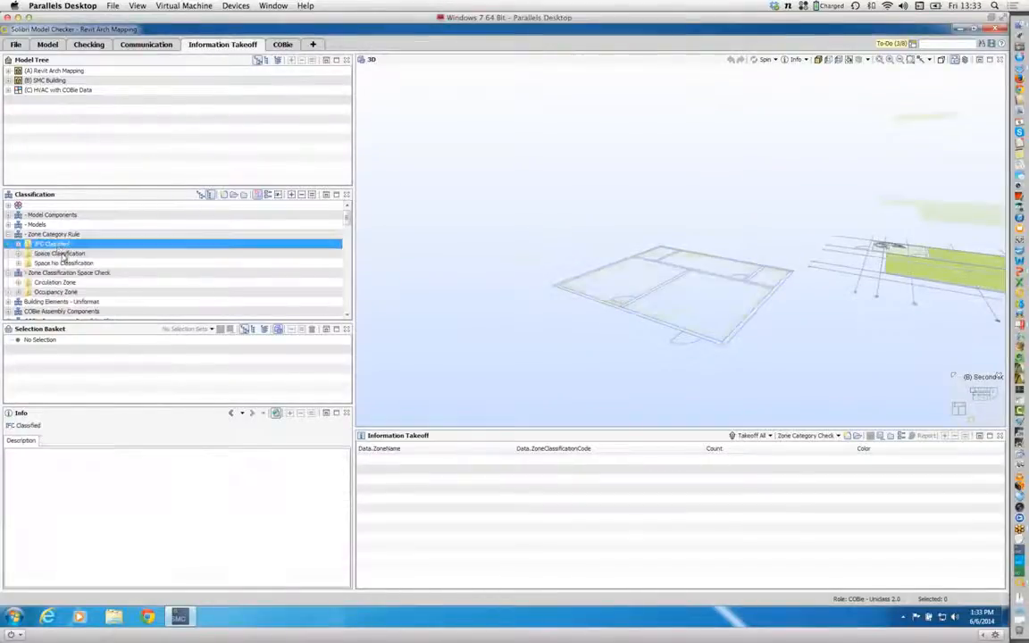
left_click(61, 253)
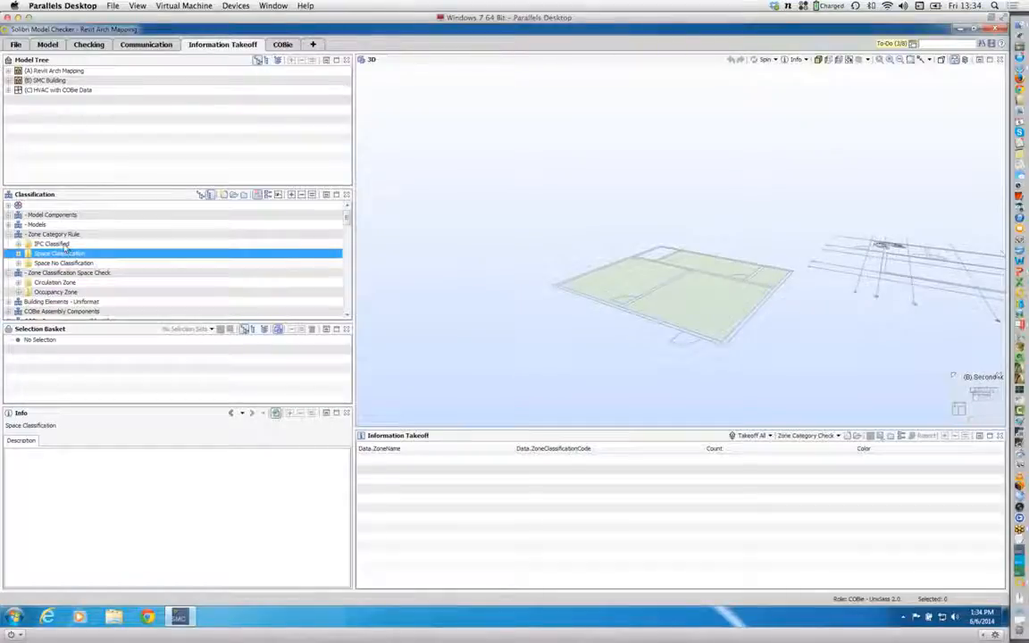
double_click(64, 254)
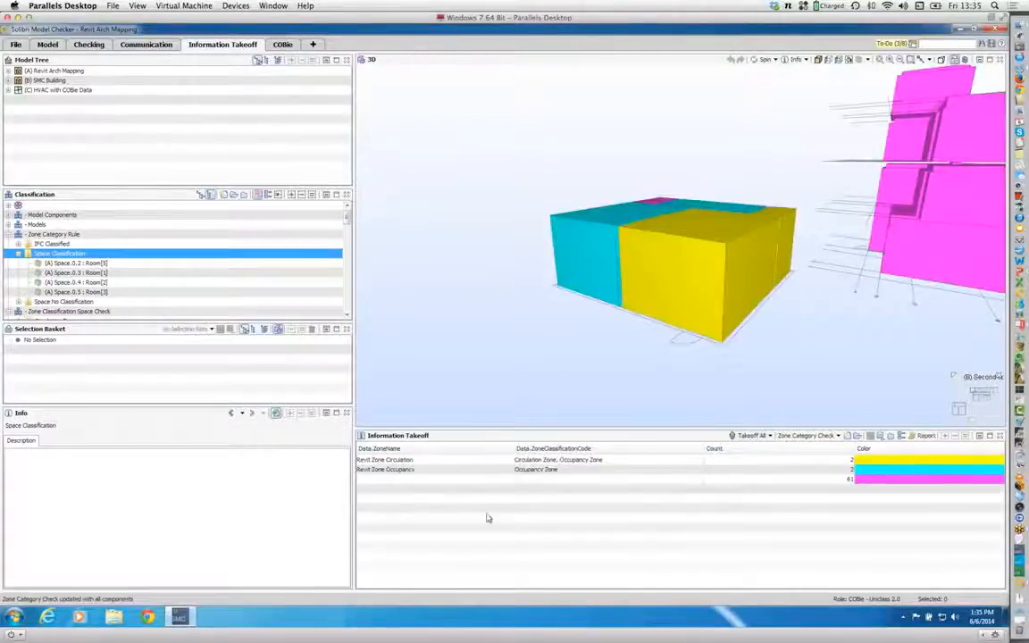
Step: Examine the Zone Category Check takeoff by isolating the spaces of the Revit Zone Occupancy and Revit Zone Circulation rows in 3D
scroll(644, 310, "down", 6)
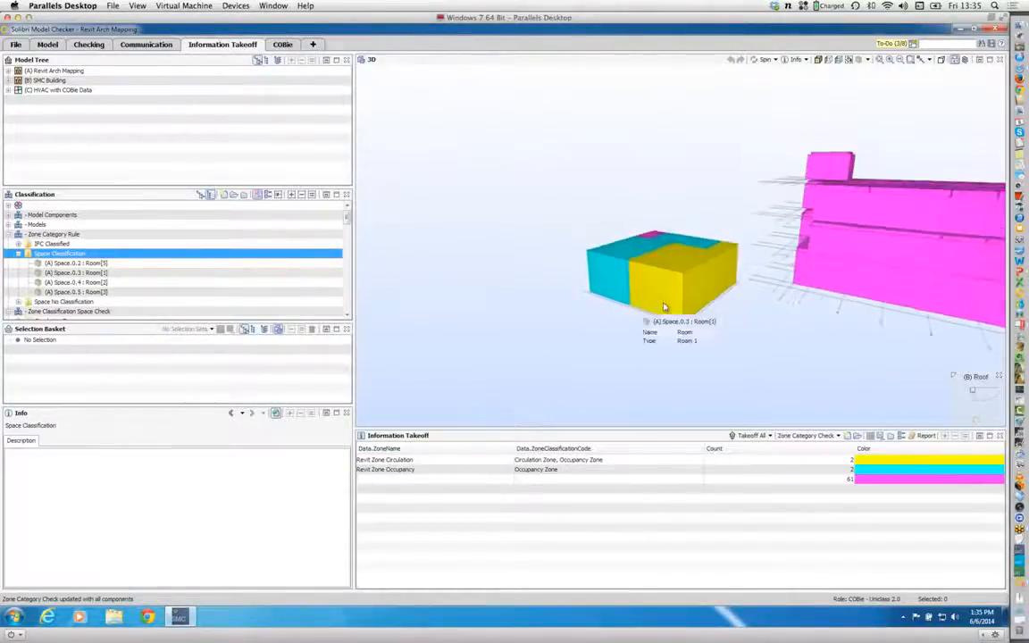
left_click_drag(721, 348, 725, 383)
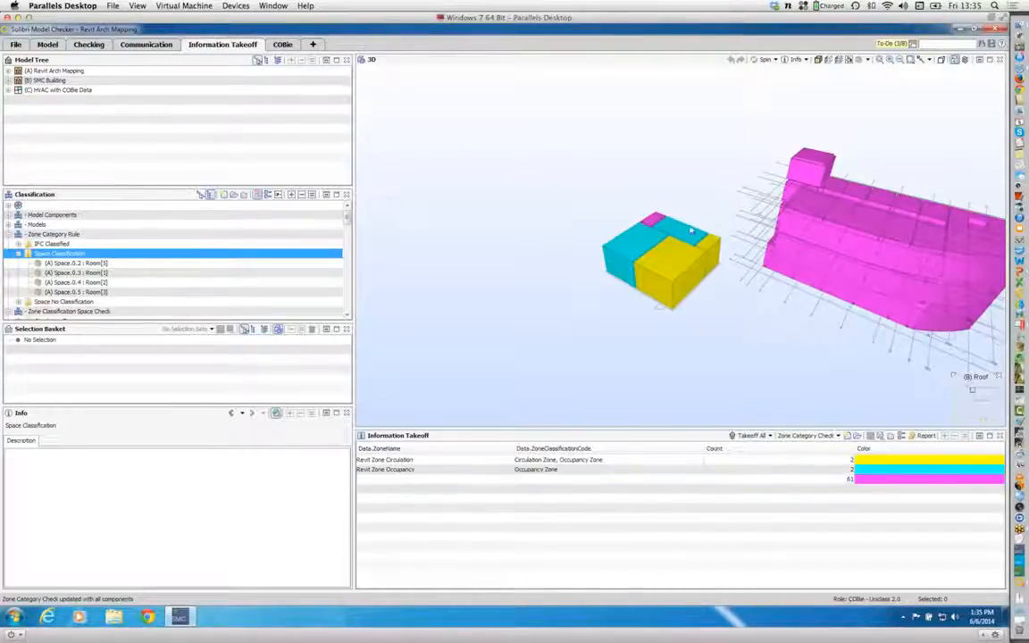
mouse_move(653, 220)
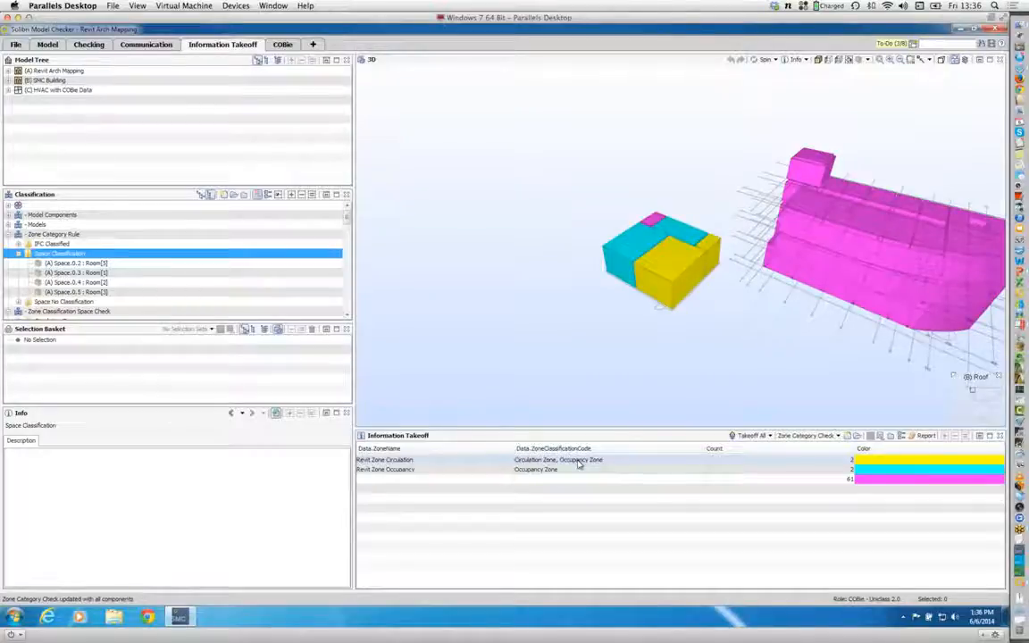
left_click(554, 470)
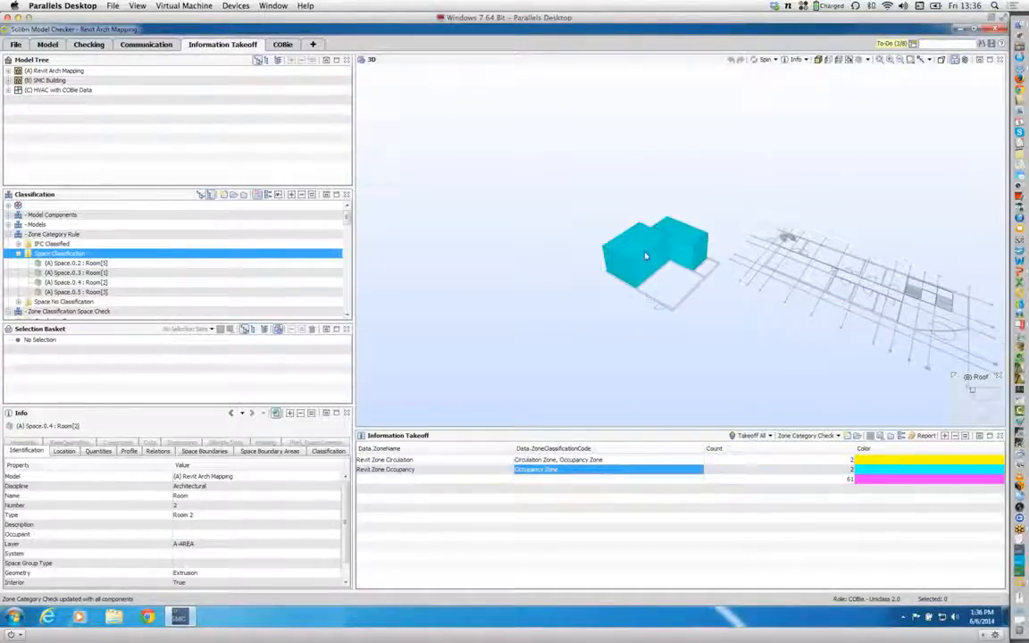
mouse_move(653, 265)
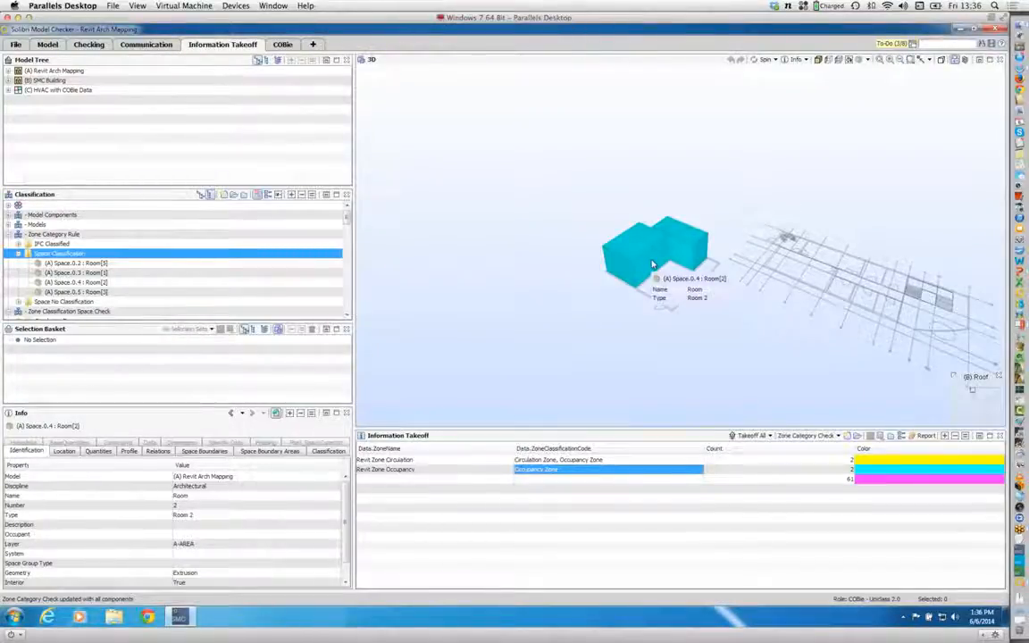
left_click(572, 460)
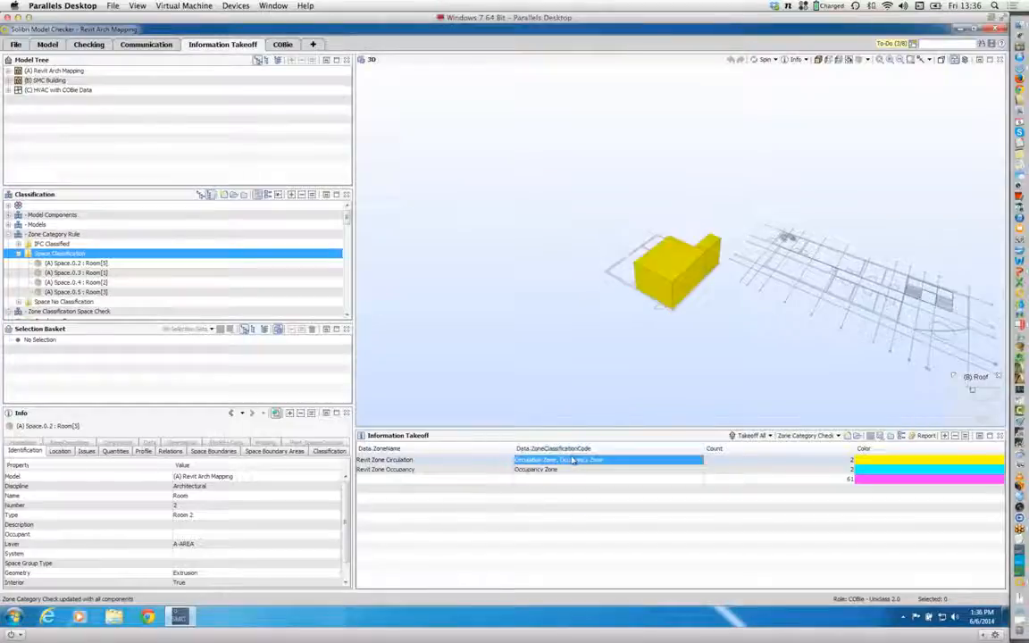
mouse_move(673, 282)
mouse_move(713, 249)
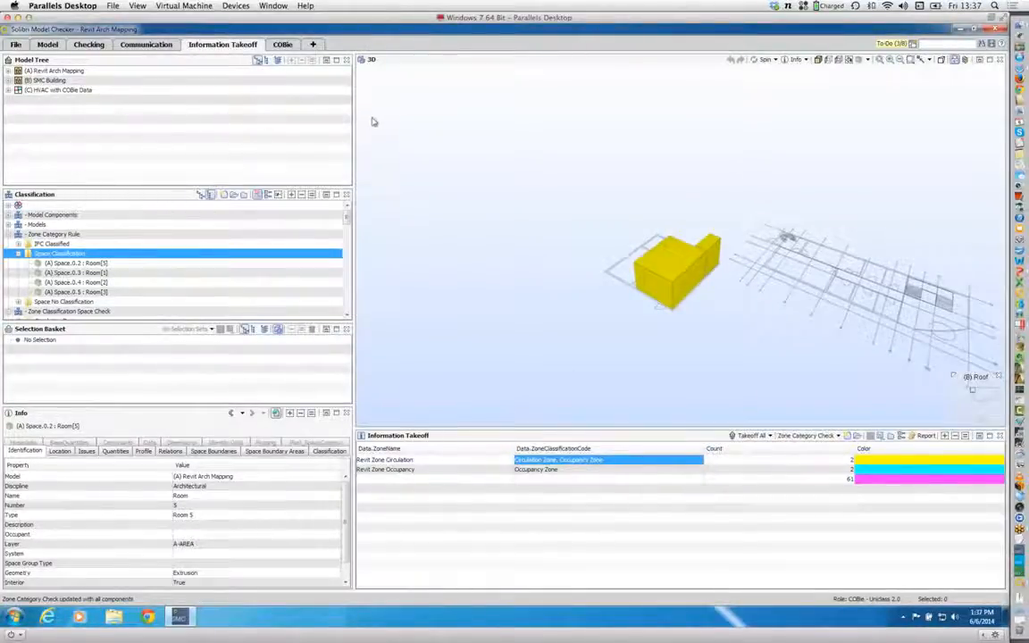
Step: Set the ArchitecturalAuthoringSoftware user input in the To-Do list to Revit
left_click(895, 42)
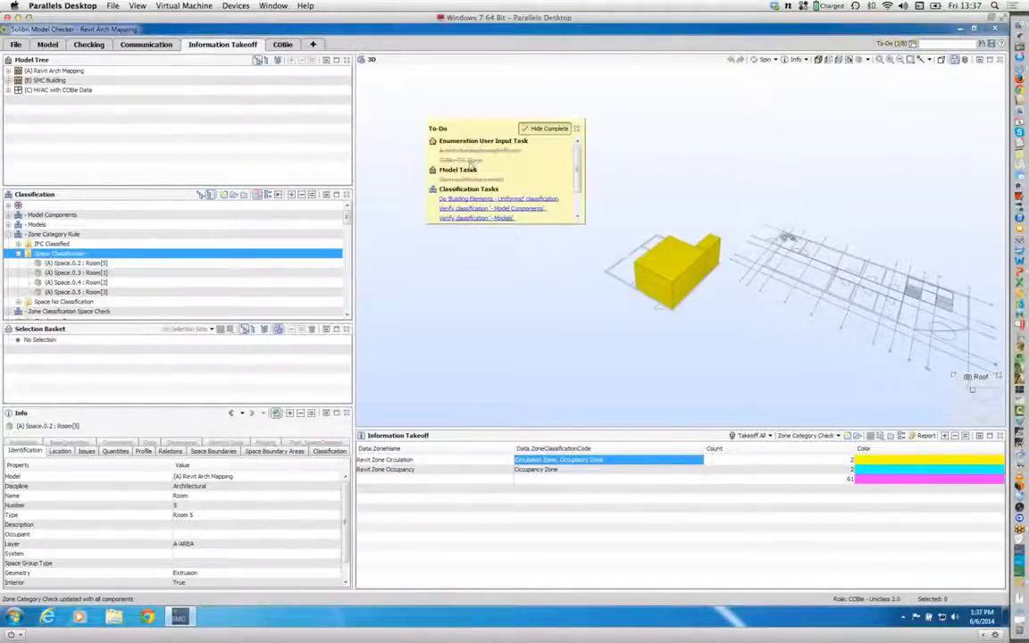
left_click(480, 154)
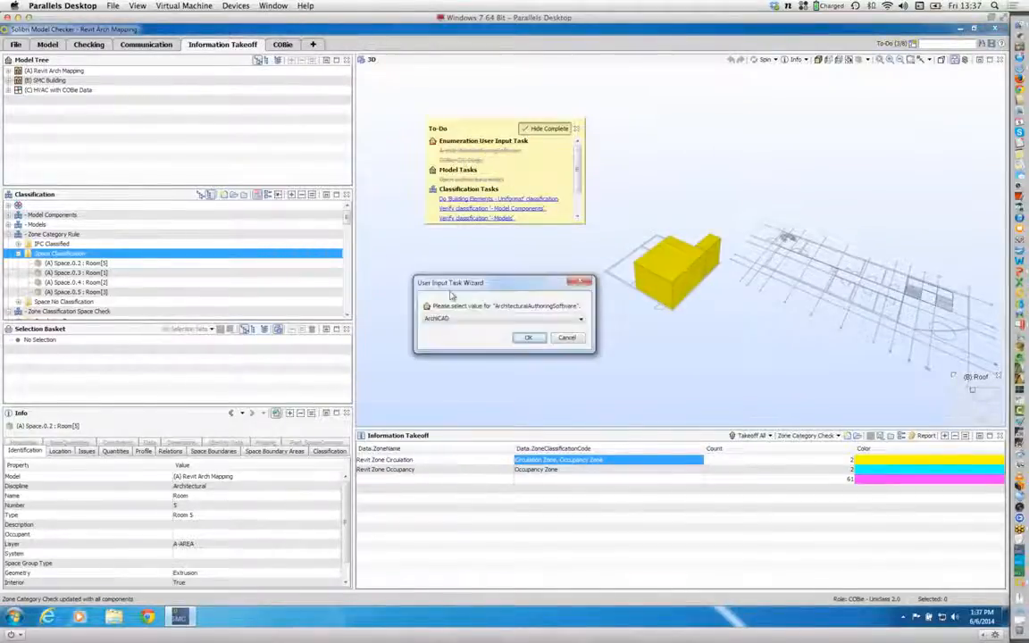
left_click(461, 320)
left_click(447, 338)
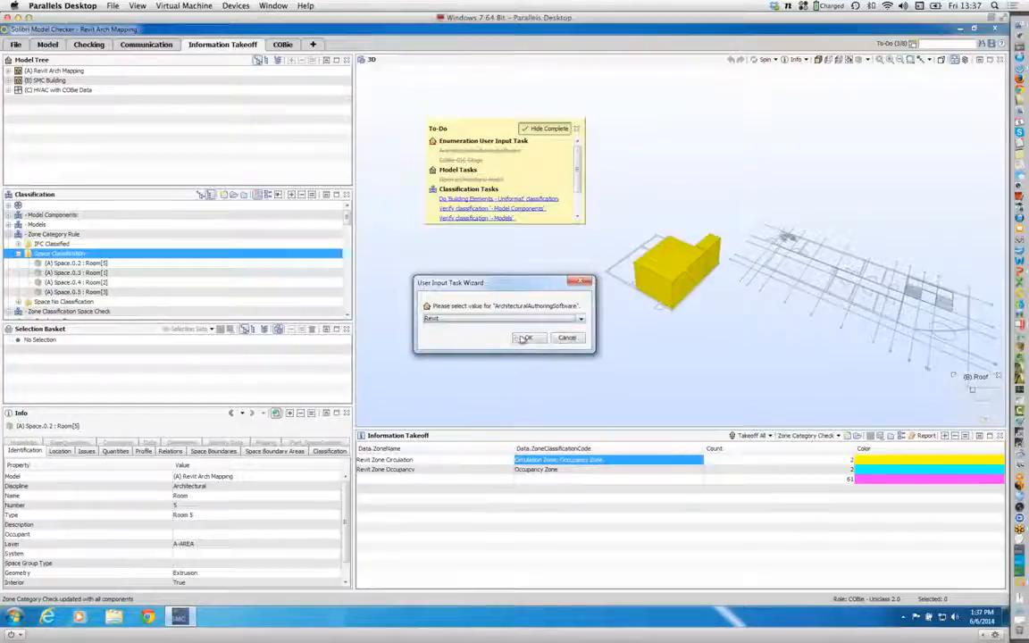
left_click(527, 338)
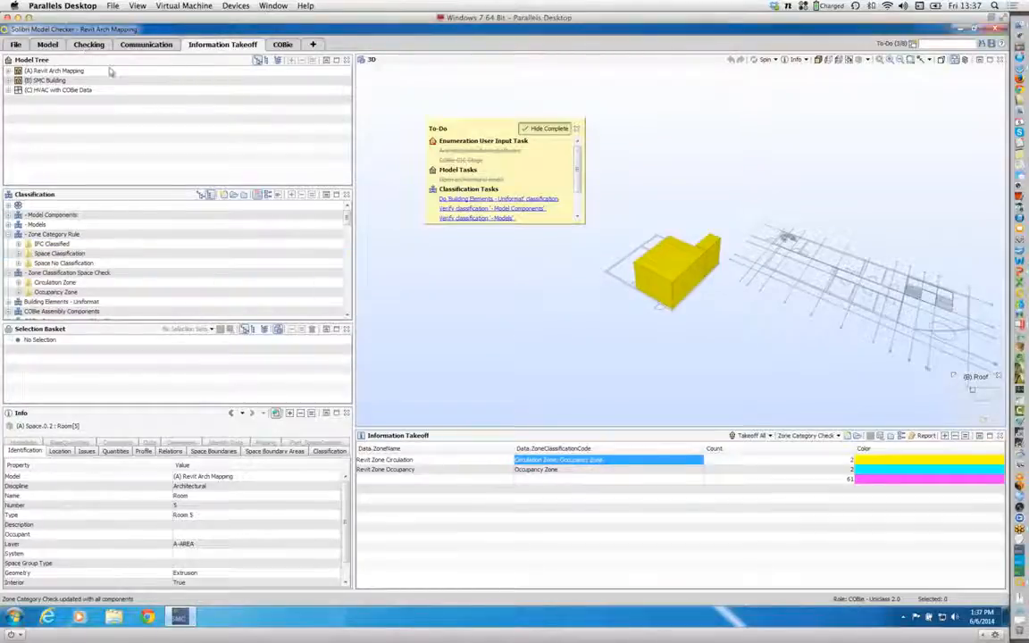
Step: Check the models against the COBie CIC Stage Rules Uniclass 2.0 ruleset, proceeding despite the incomplete classification tasks
left_click(80, 44)
left_click(312, 59)
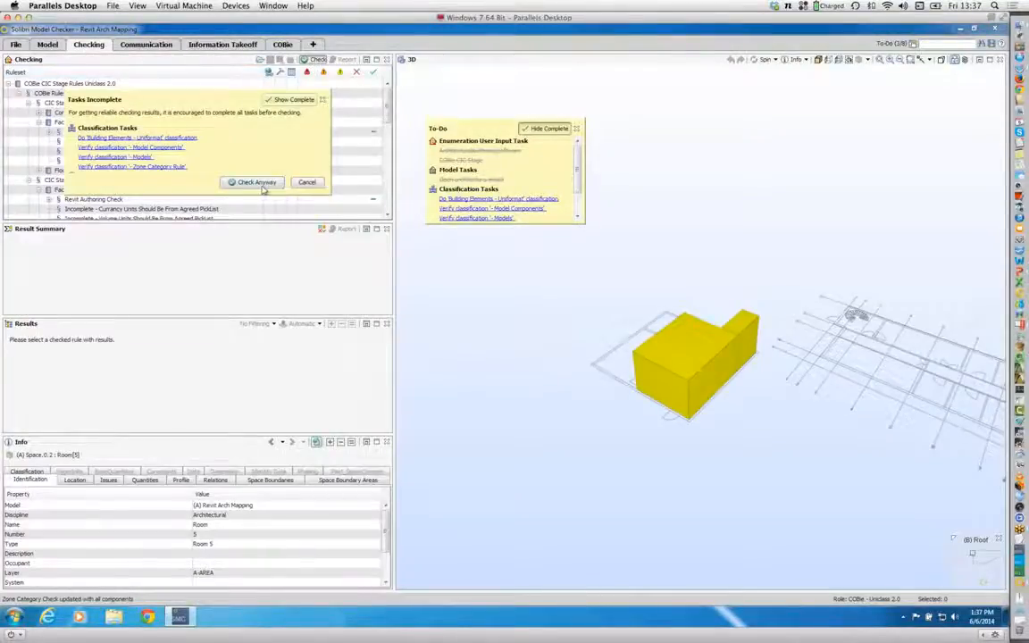
left_click(266, 182)
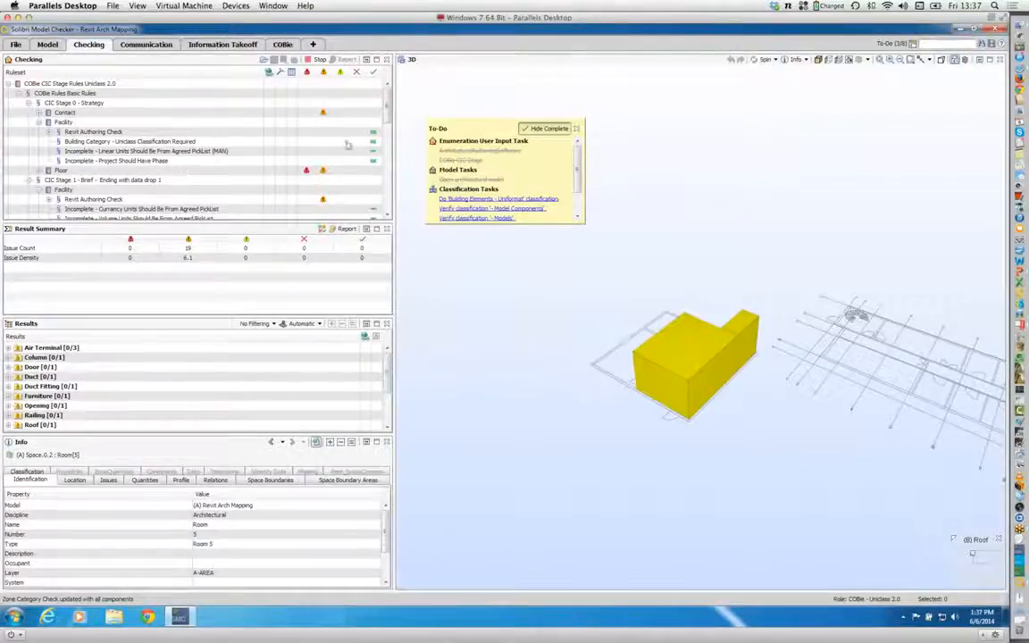
Step: Expand the Zone rules under CIC Stage 1 and read the description of the Check ZoneClassificationCode of space is consistent rule
scroll(349, 105, "down", 5)
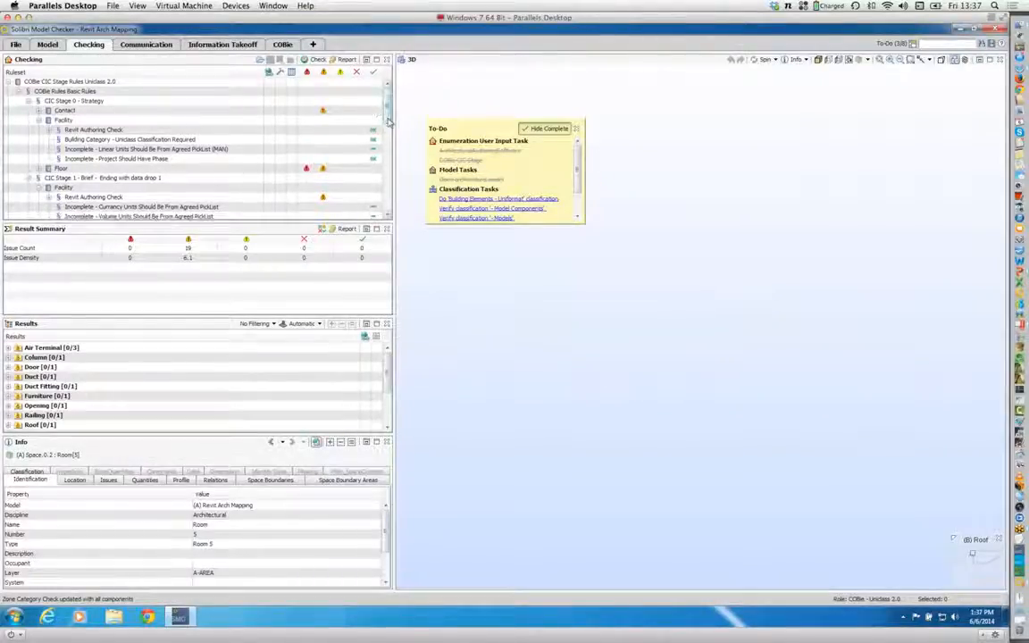
left_click(37, 152)
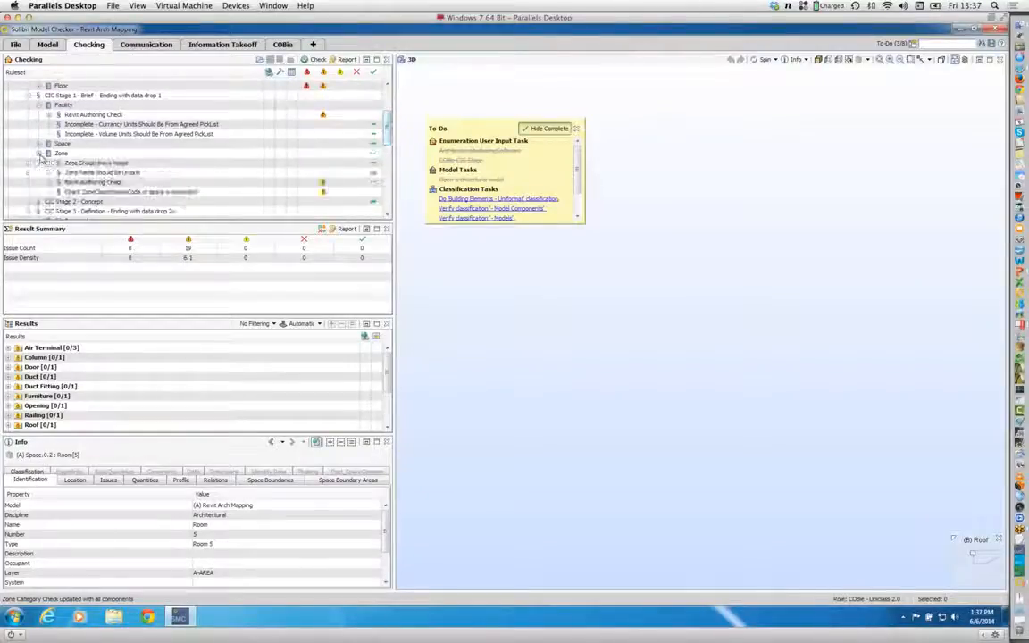
left_click(107, 191)
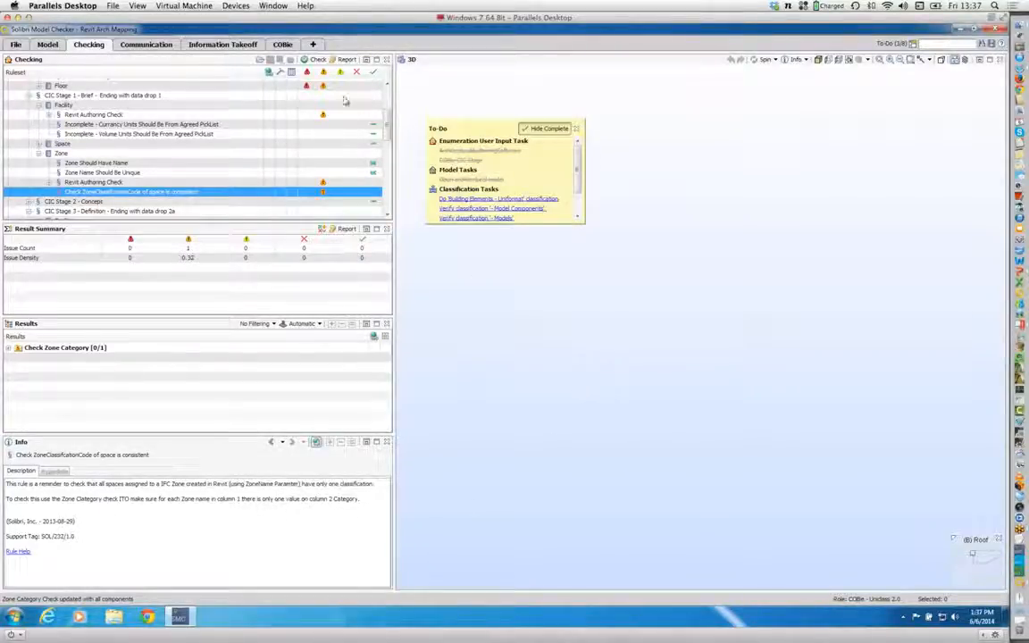
Step: Show all models from the Information Takeoff view, and isolate the Revit Zone Circulation spaces classified as both Circulation Zone and Occupancy Zone
left_click(230, 45)
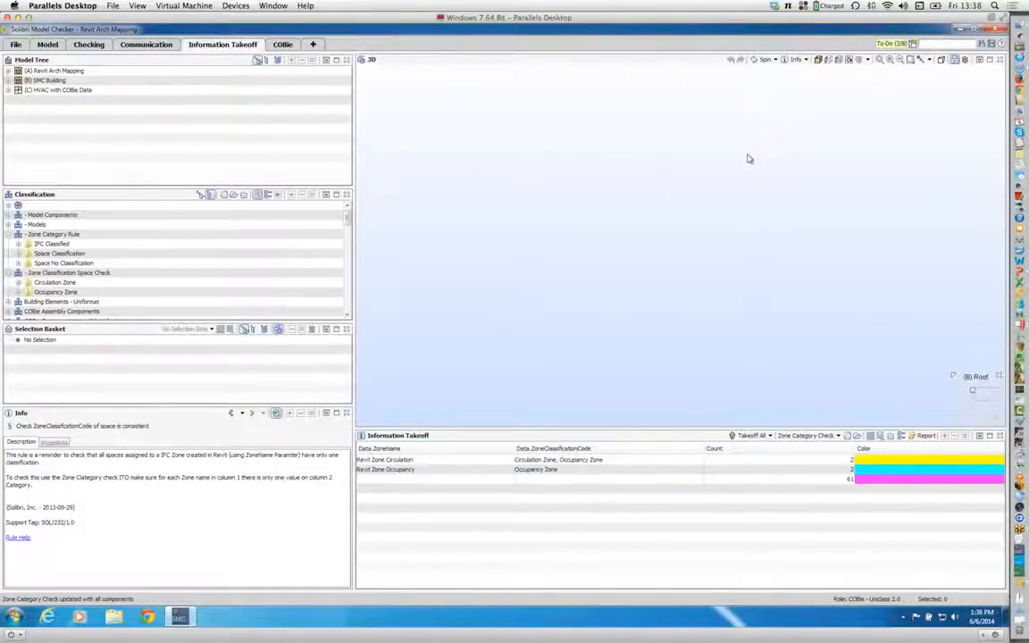
left_click(817, 60)
scroll(652, 217, "up", 5)
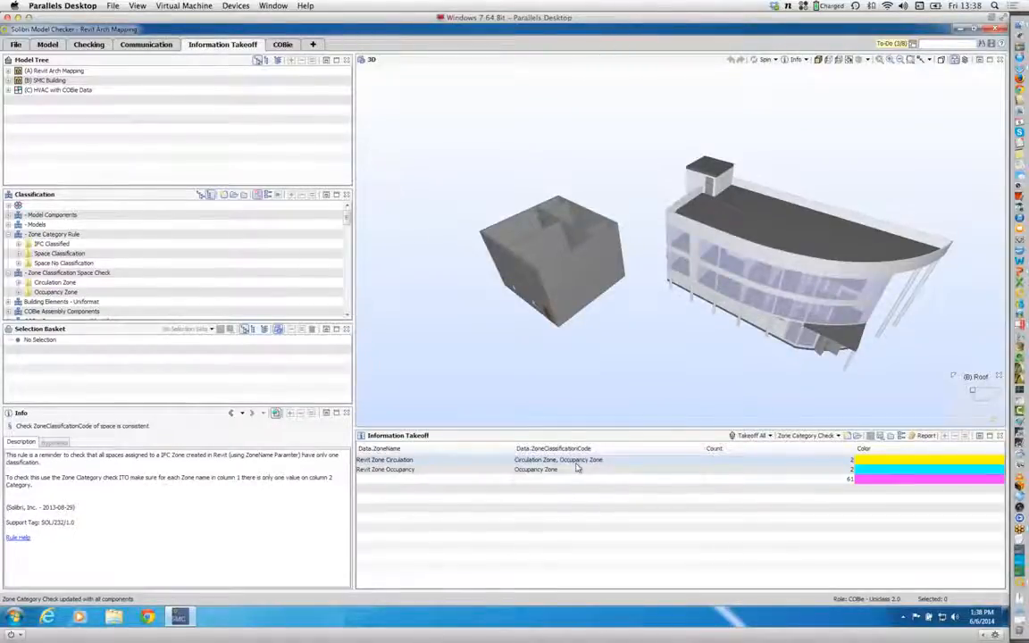
left_click(560, 461)
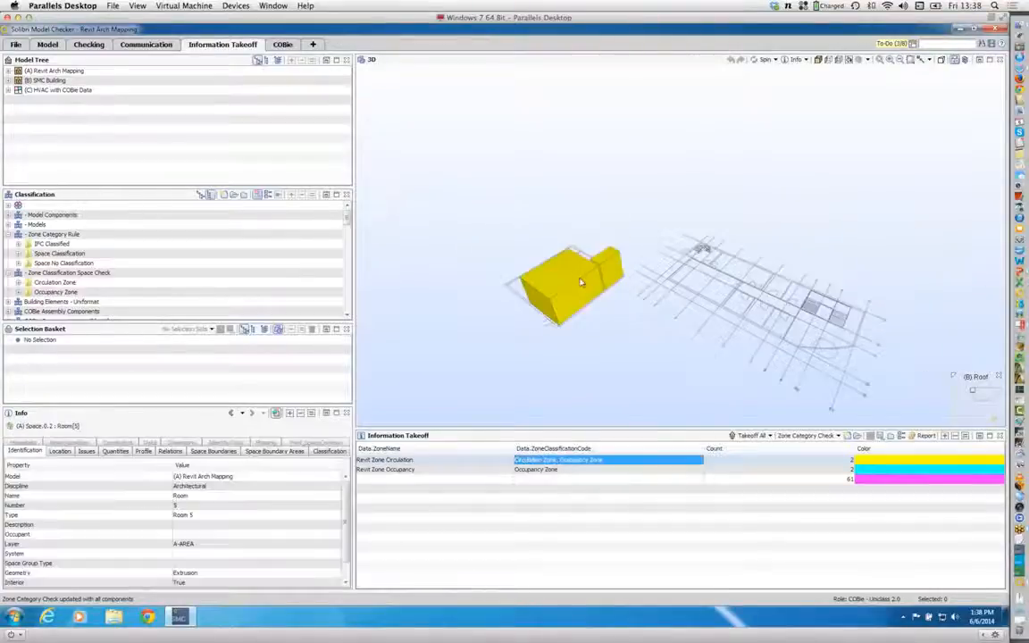
mouse_move(604, 277)
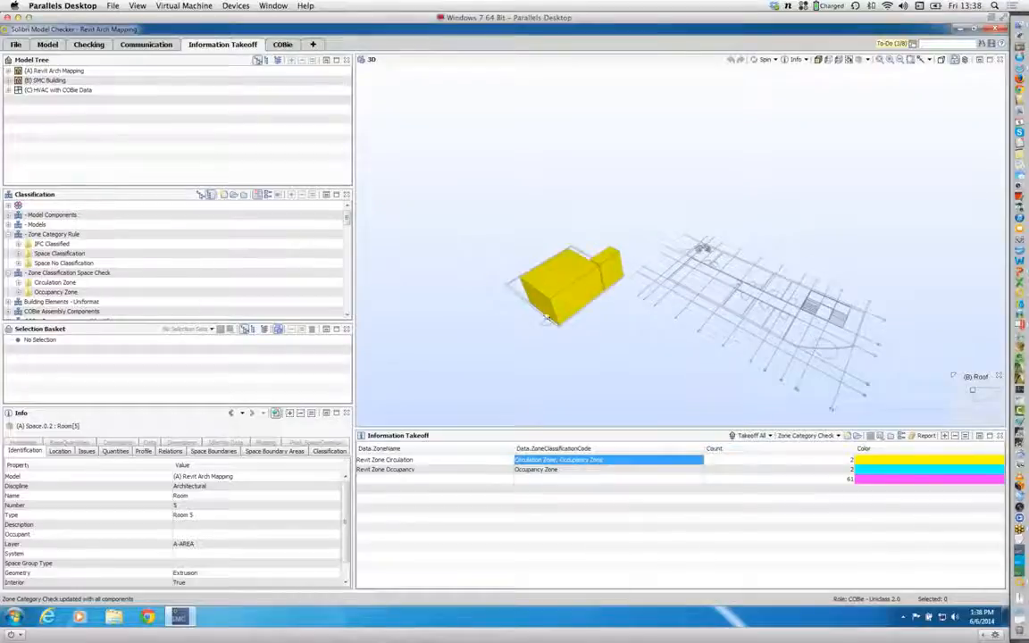
Step: Review the checked ruleset from CIC Stage 0, consult the COBie Beta Workflow slide in PowerPoint and return to Solibri Model Checker
left_click(89, 45)
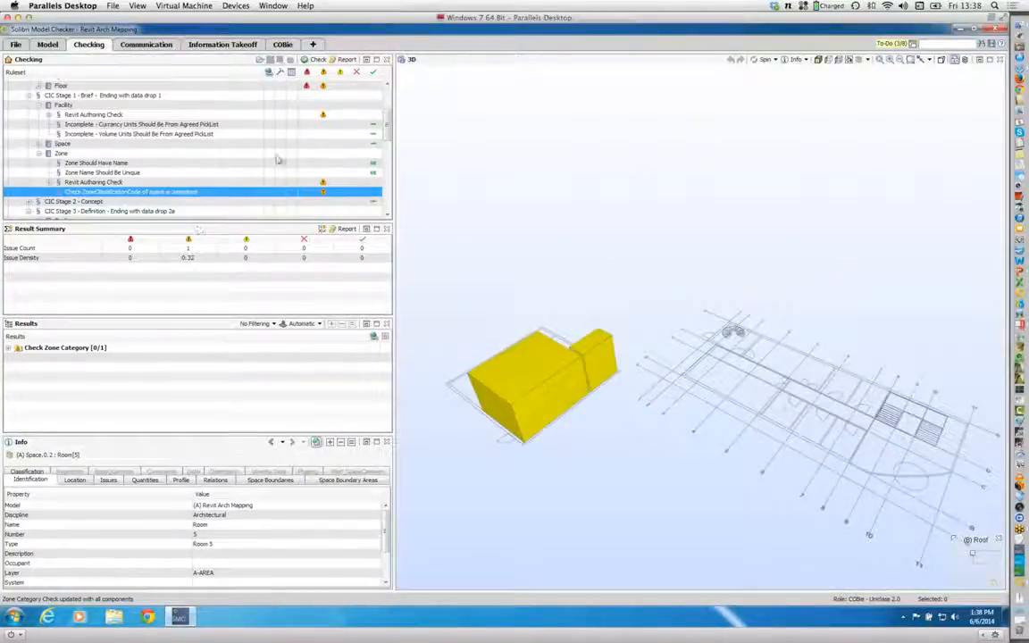
left_click_drag(386, 125, 390, 92)
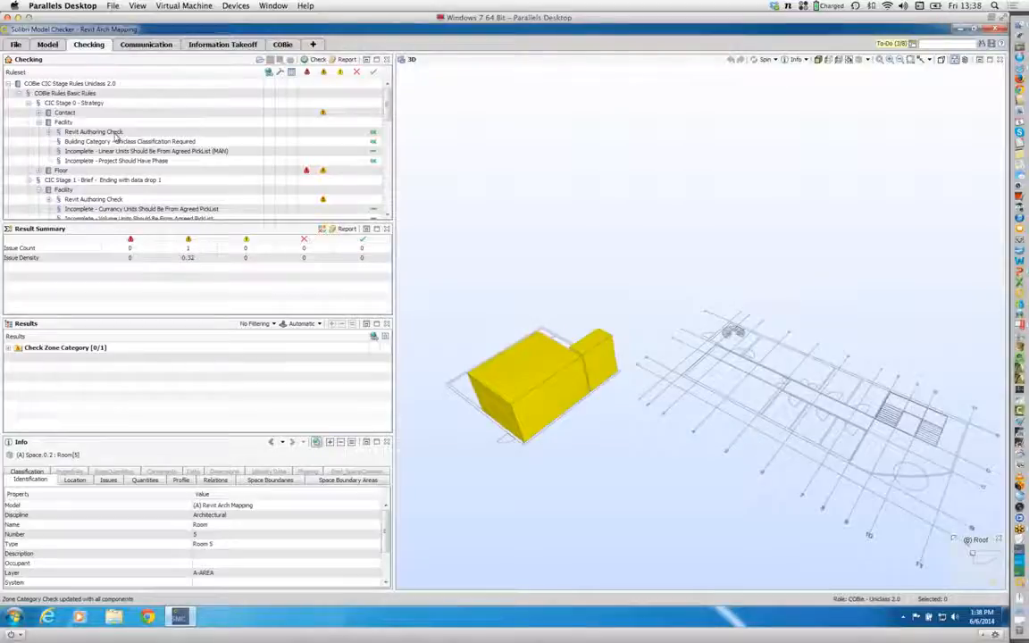
key("super+Tab")
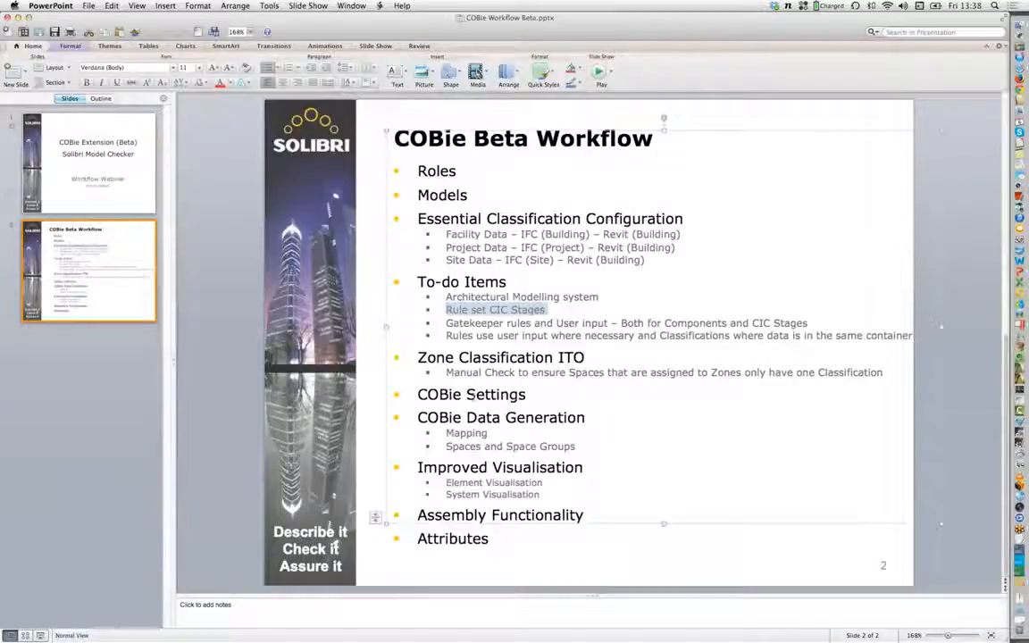
key("super+Tab")
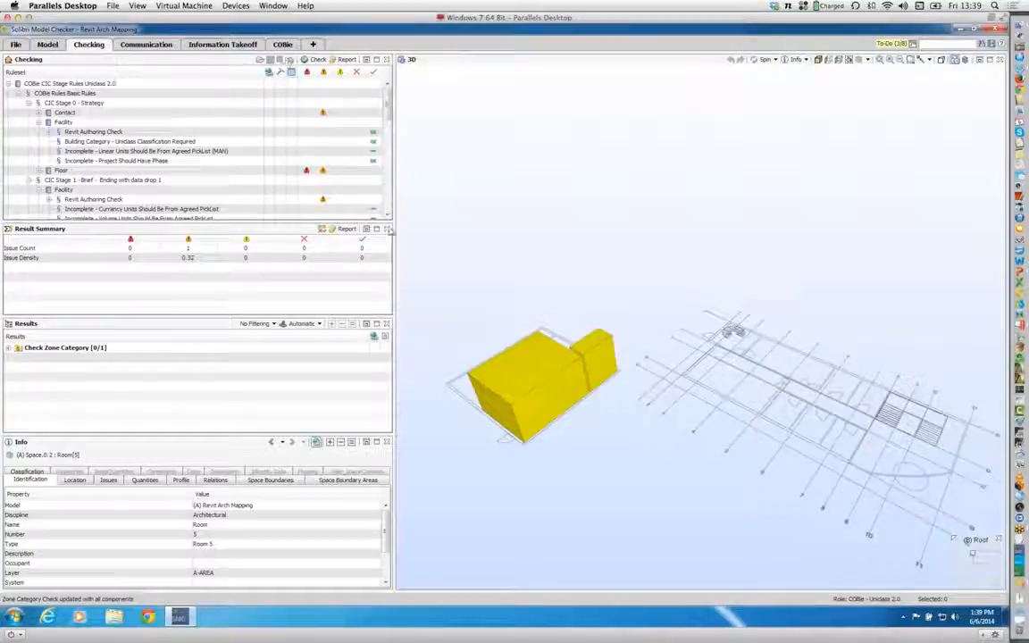
Step: Load the COBie - Uniclass 2.0.xml settings in the COBie view and open the COBie Settings dialog
left_click_drag(394, 232, 312, 234)
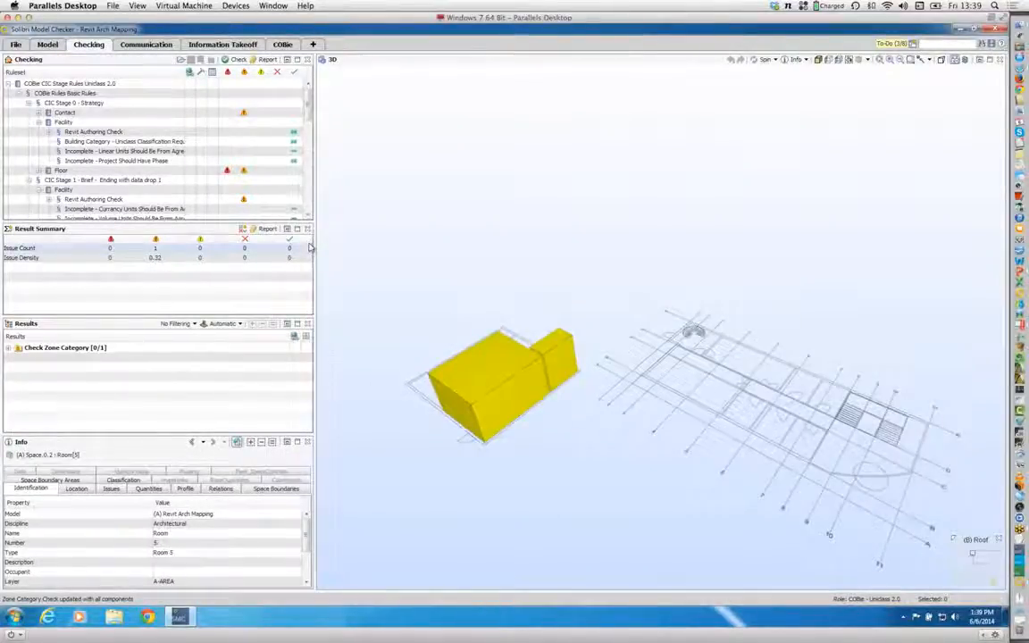
left_click(282, 44)
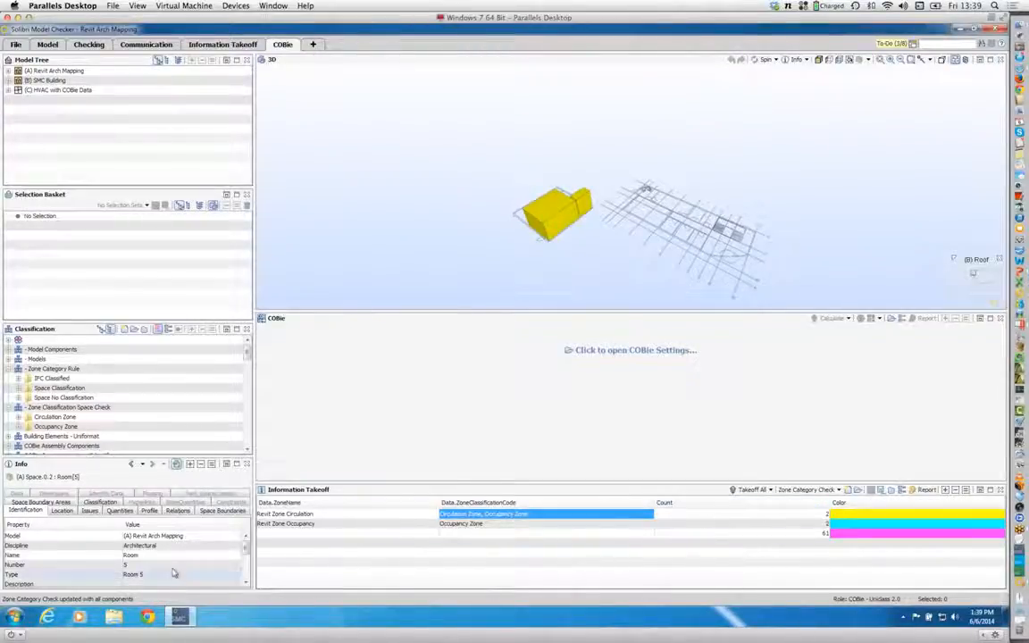
left_click(632, 353)
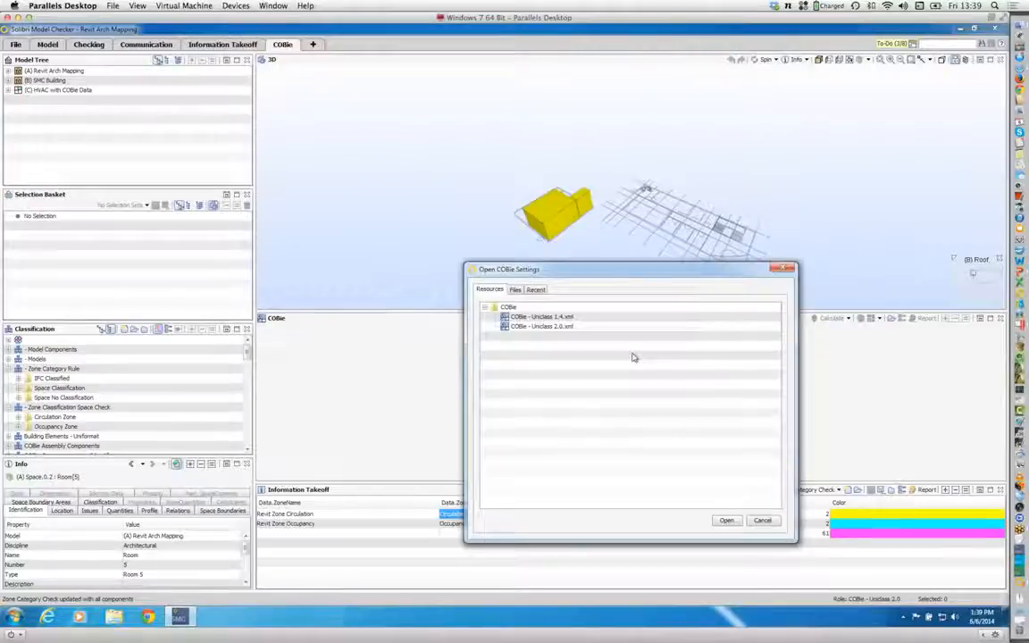
left_click(569, 328)
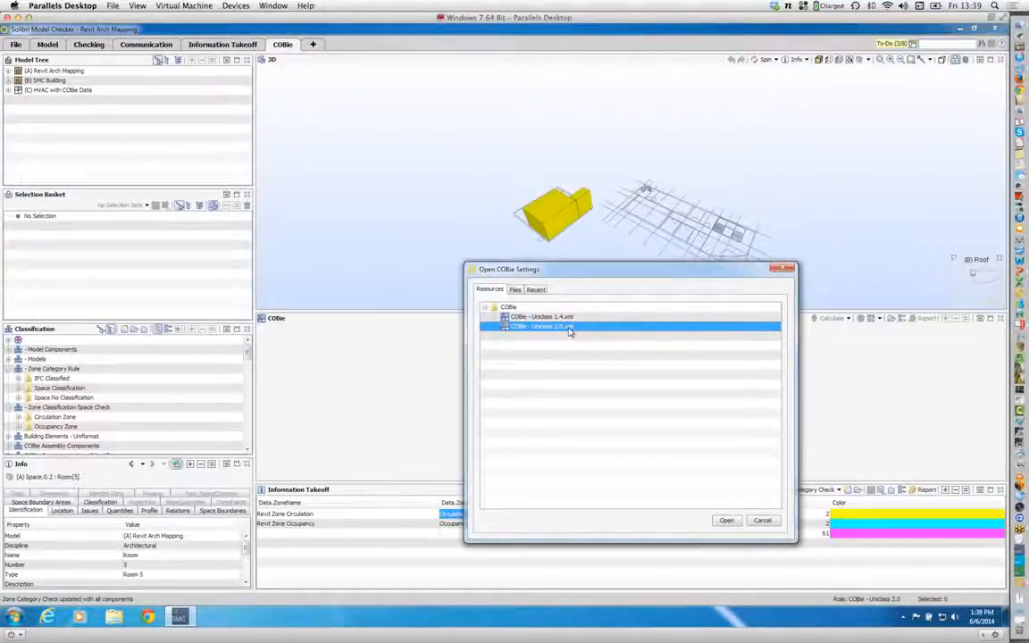
left_click(726, 521)
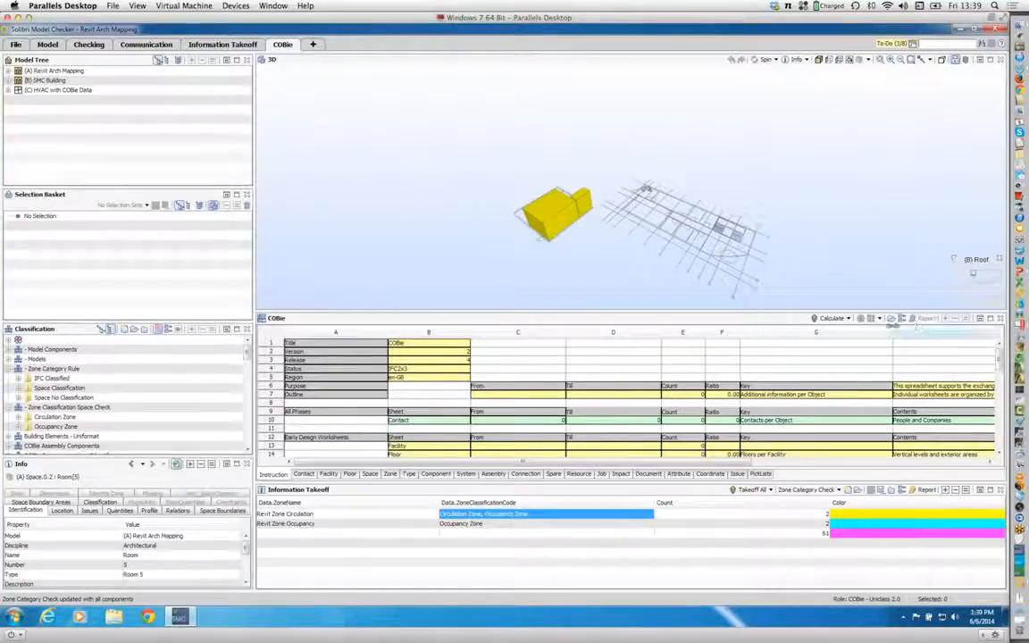
left_click(900, 320)
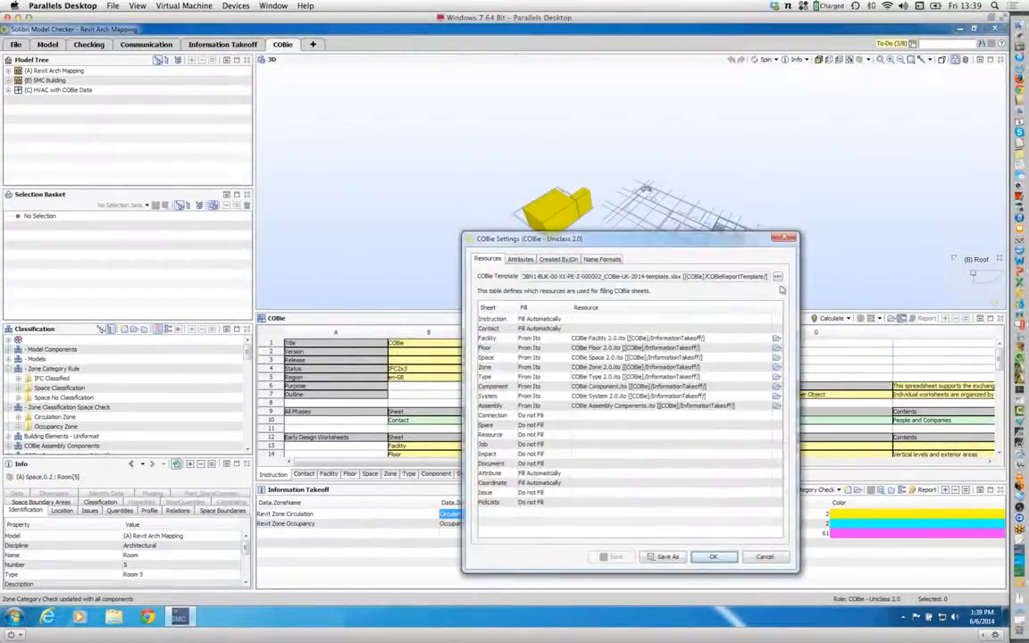
Step: Set the Attribute and Coordinate sheets to Do not Fill in the COBie settings and accept the changes
left_click_drag(599, 234, 560, 136)
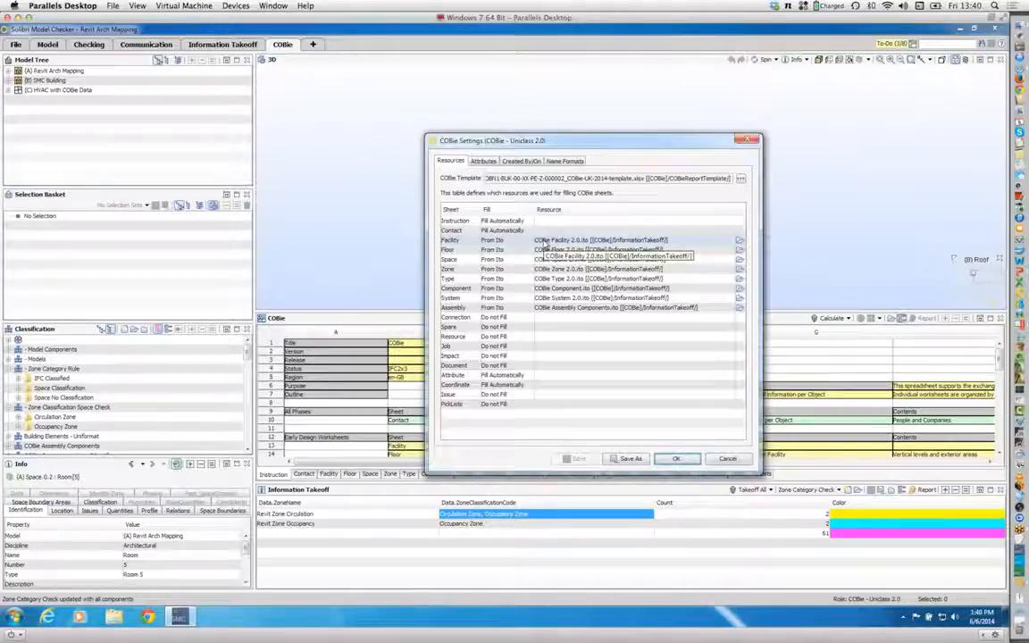
left_click(517, 379)
left_click(507, 403)
left_click(505, 385)
left_click(506, 414)
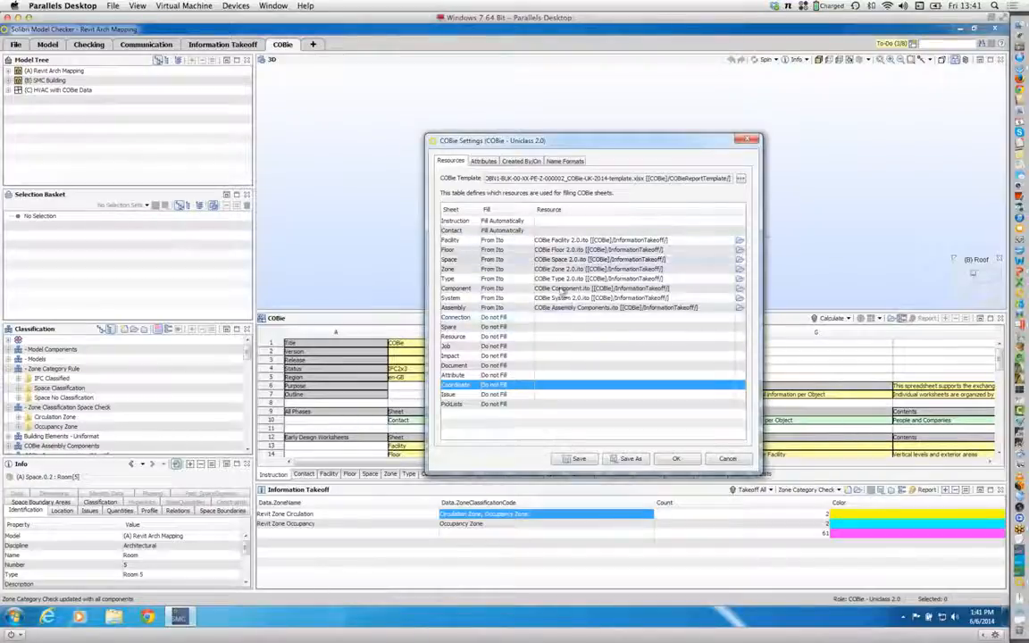
left_click(676, 458)
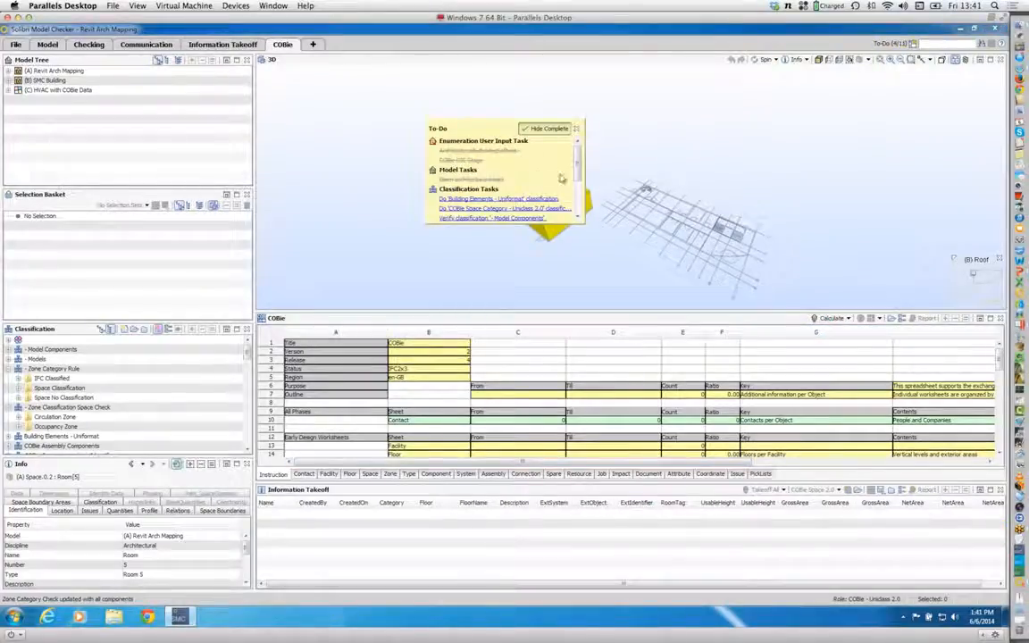
Step: Calculate the COBie data despite the incomplete tasks and close the To-Do list
mouse_move(578, 166)
left_mouse_down()
mouse_move(577, 197)
mouse_move(577, 162)
left_mouse_up()
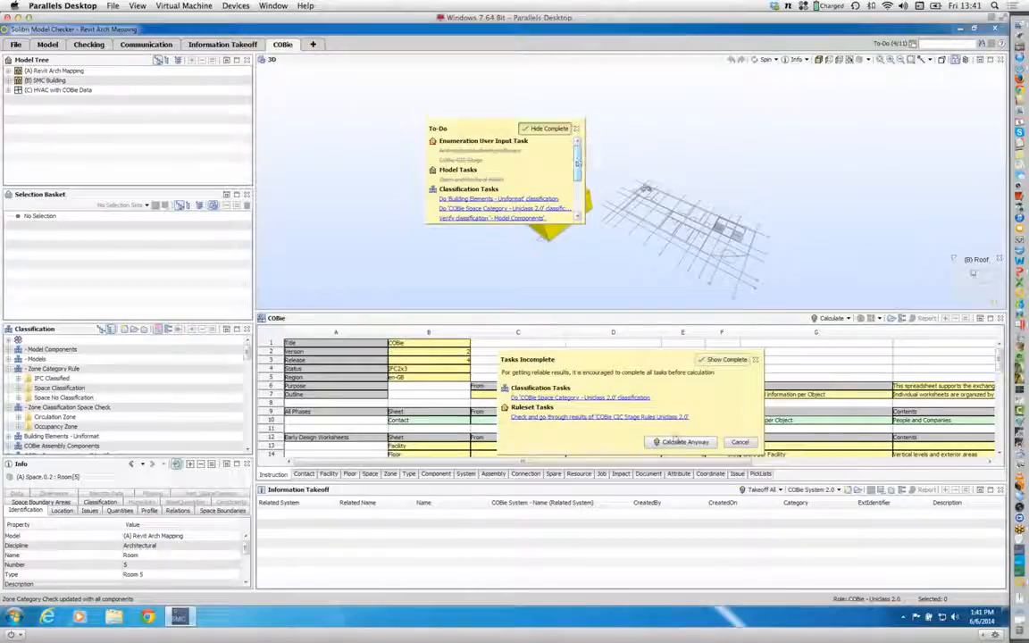
left_click(694, 442)
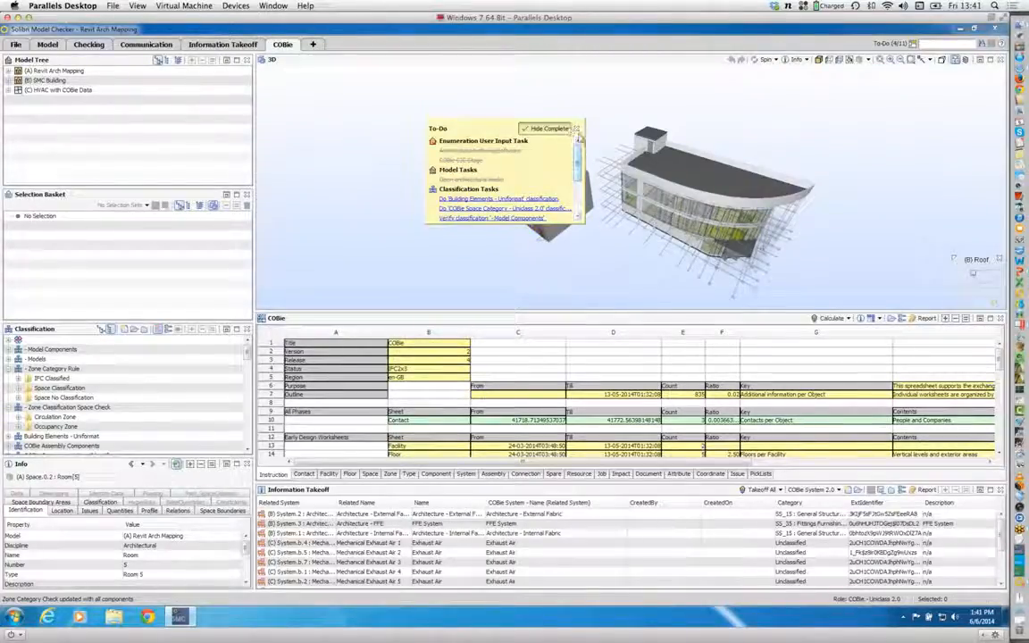
left_click(578, 130)
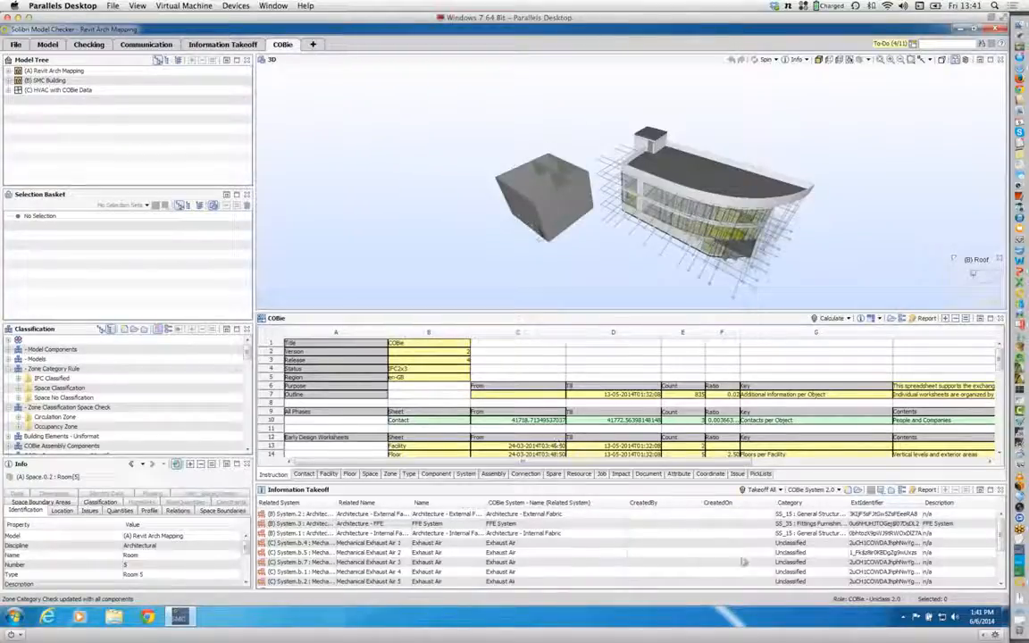
Step: Show the COBie Facility 2.0 takeoff together with the Facility sheet of the calculated COBie data
left_click(839, 490)
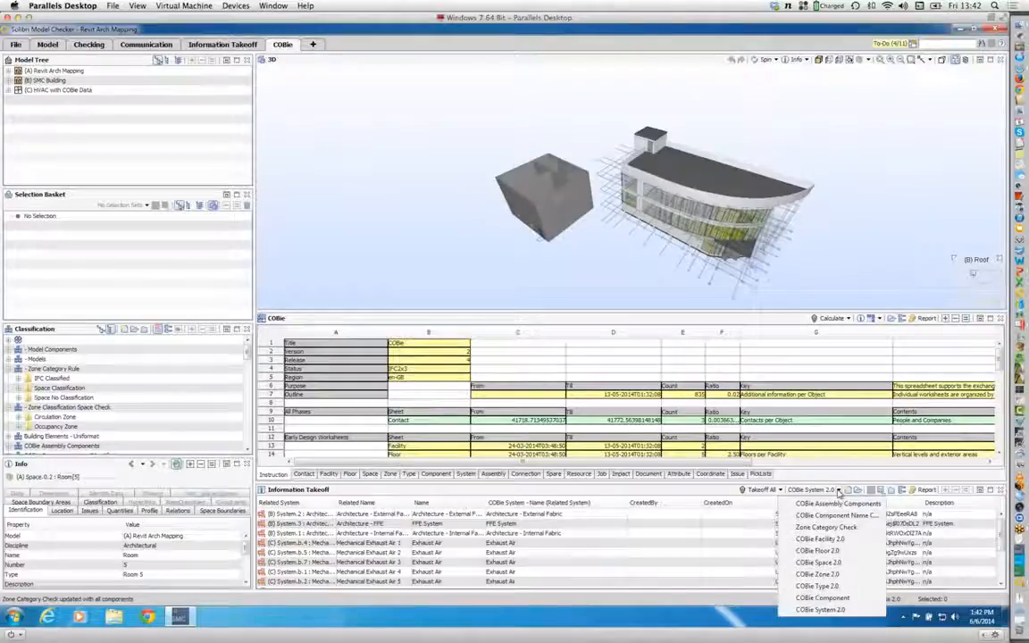
left_click(819, 540)
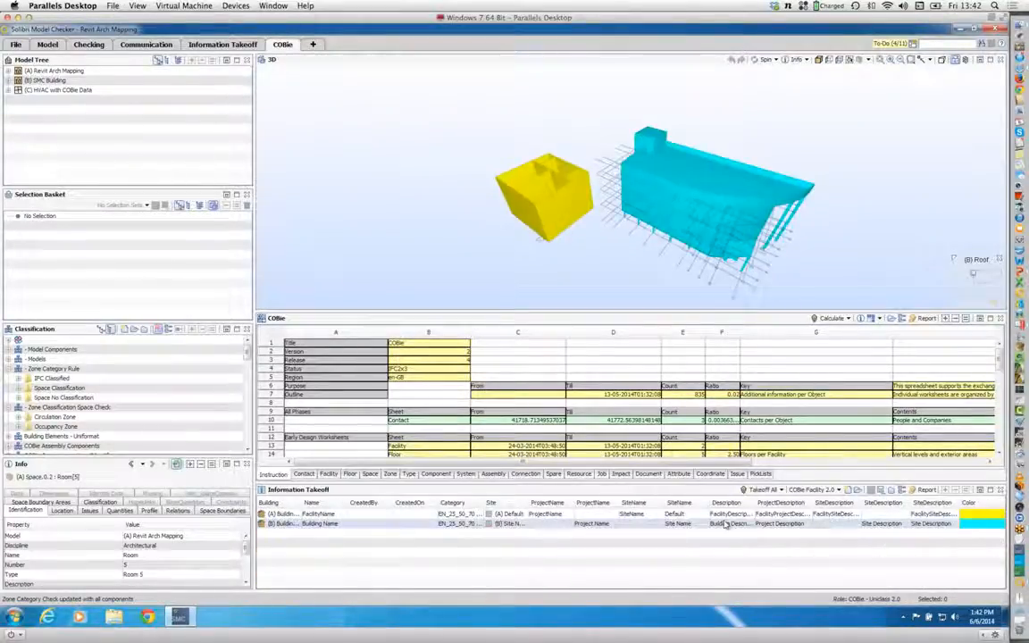
left_click(338, 474)
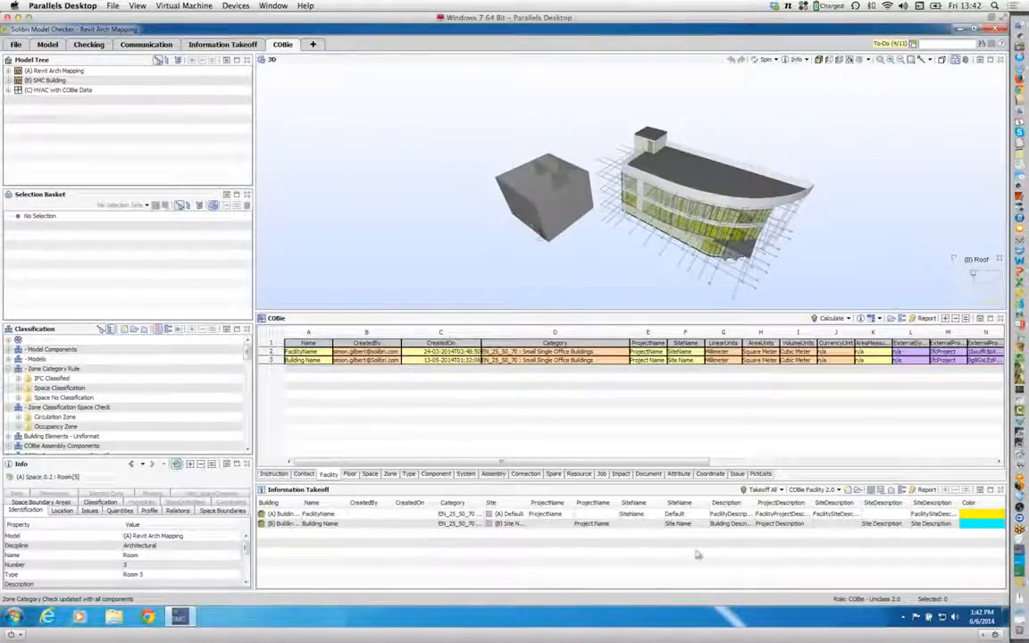
Step: Collapse the Zone Category Rule and Zone Classification Space Check classifications
left_click(912, 44)
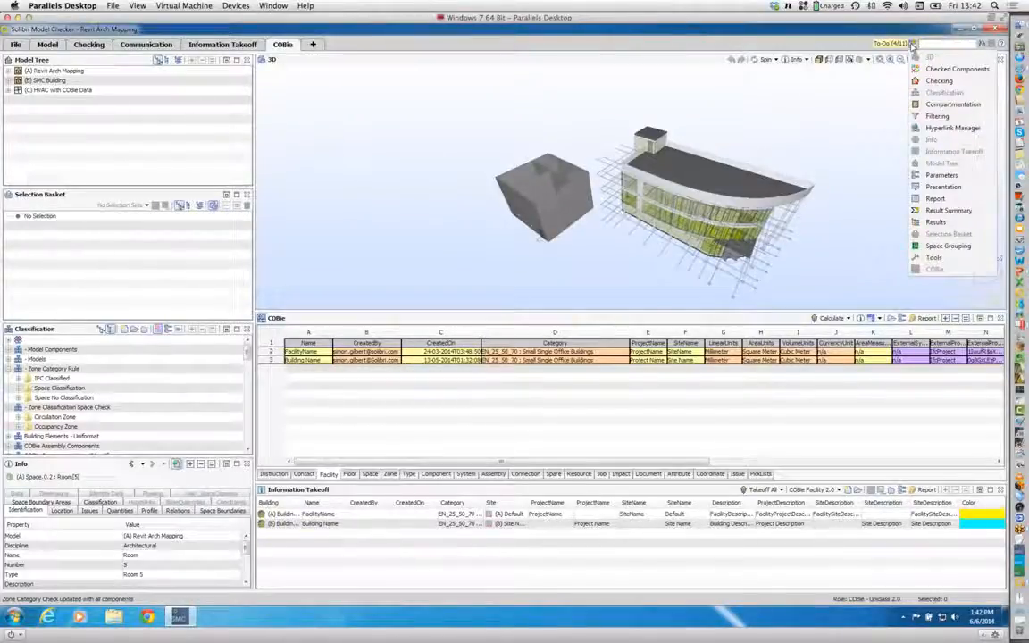
left_click(912, 45)
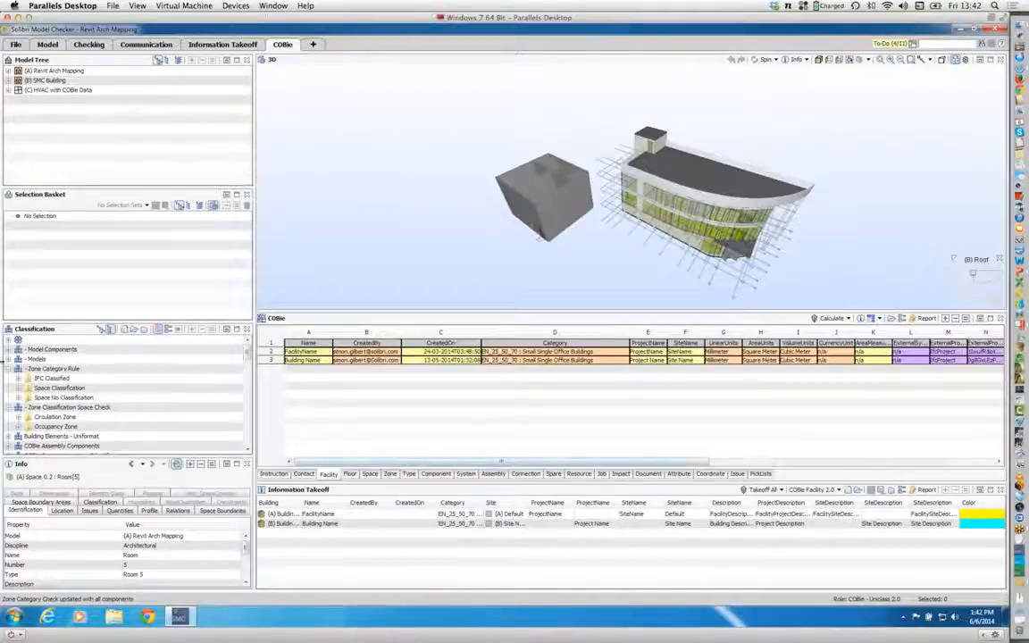
left_click(9, 369)
left_click(9, 379)
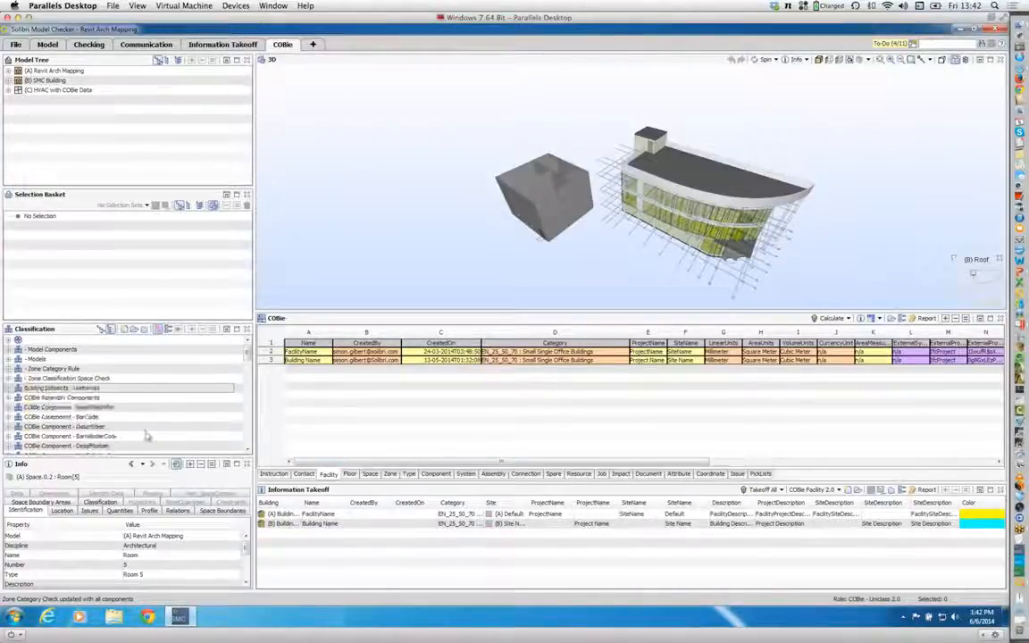
Step: Display the COBie Type sheet with the COBie Type 2.0 takeoff and inspect the definition of the takeoff's AssetType column
left_click(408, 475)
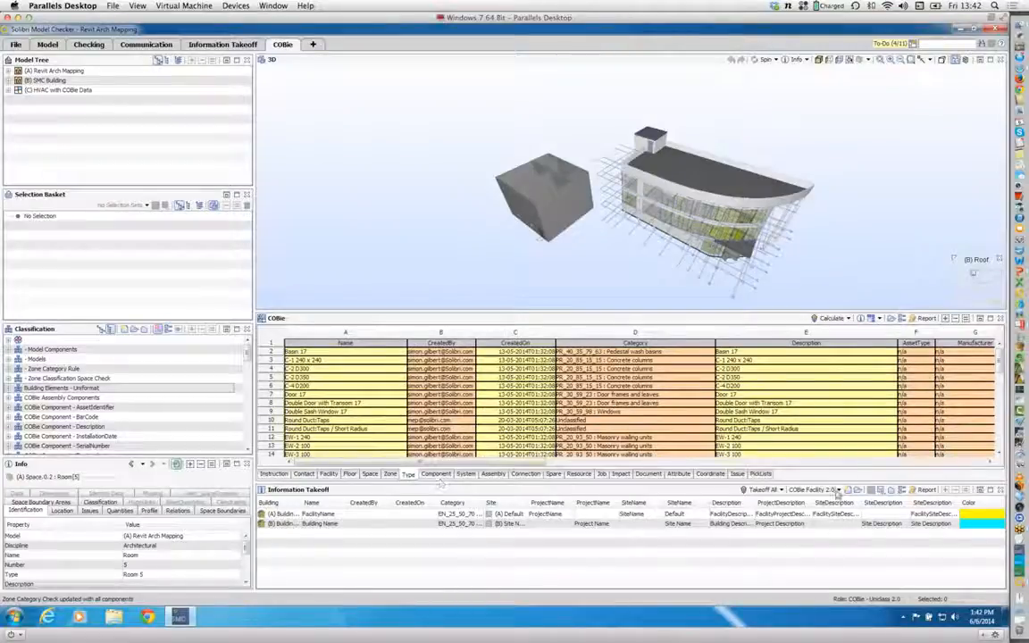
left_click(838, 492)
left_click(826, 467)
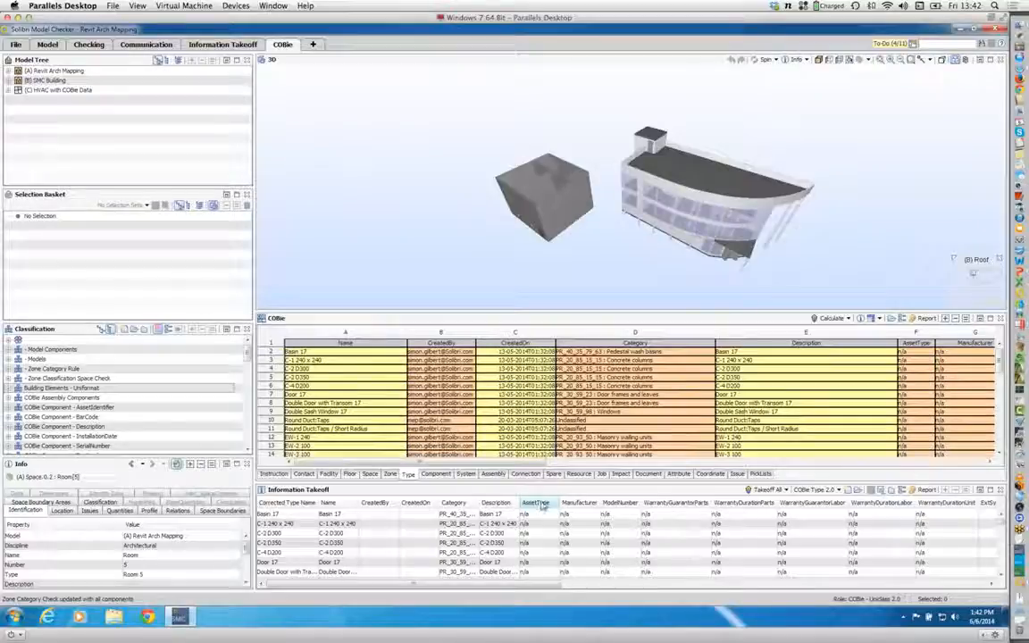
left_click(915, 344)
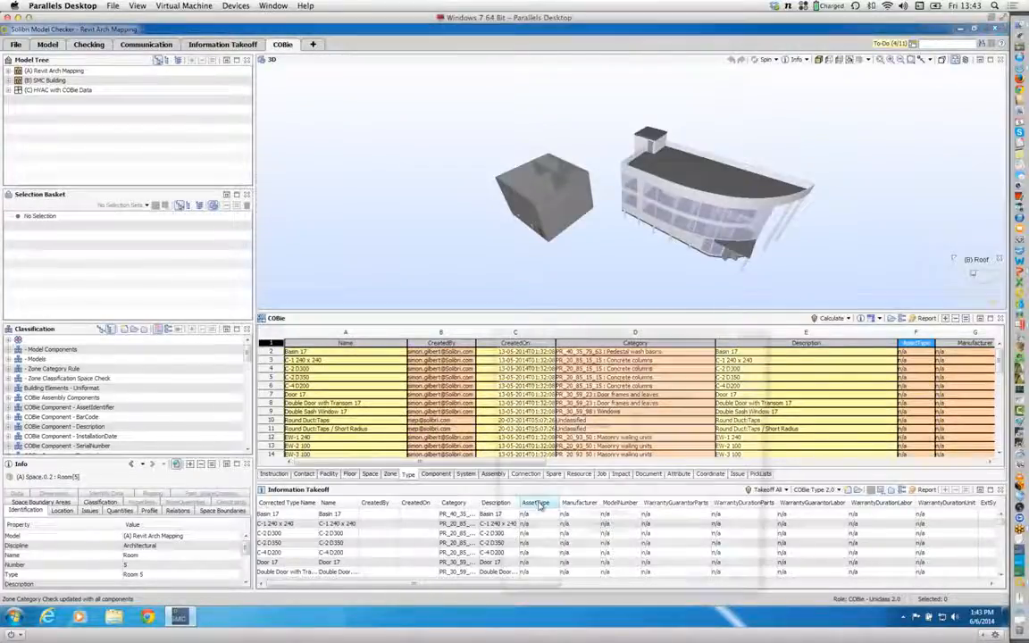
double_click(538, 504)
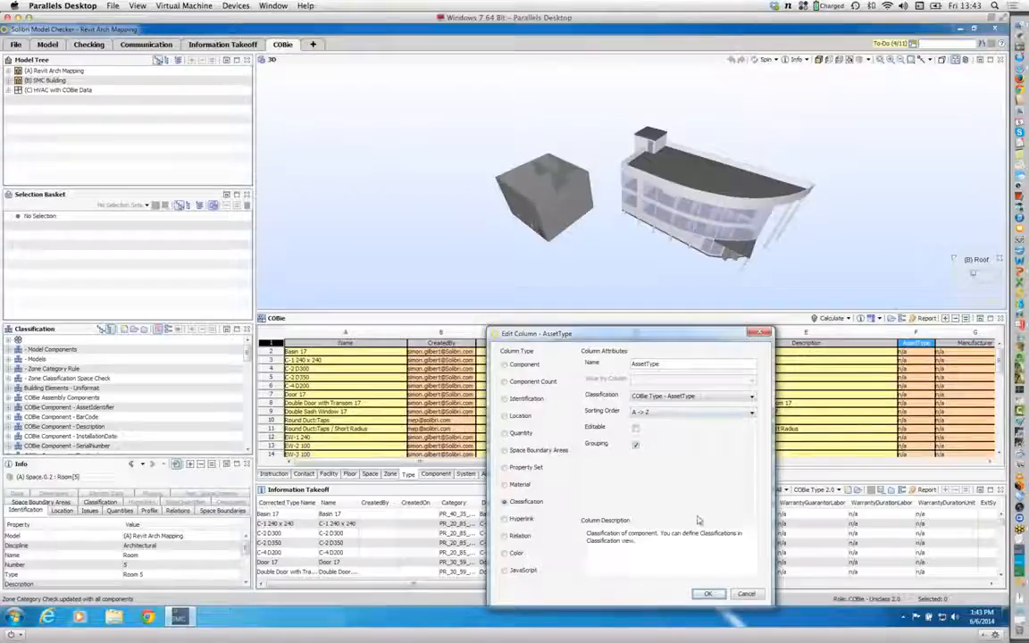
left_click(746, 595)
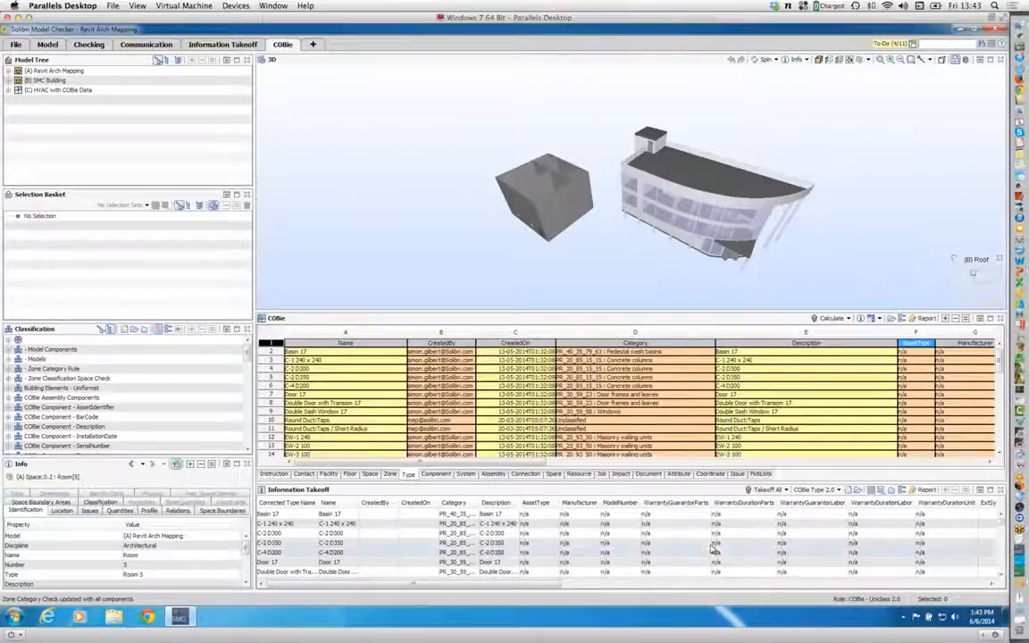
Step: Open the COBie Type - AssetType classification settings and review the property mapped in the ArchiCAD Mapping column
left_click(247, 451)
left_click(248, 450)
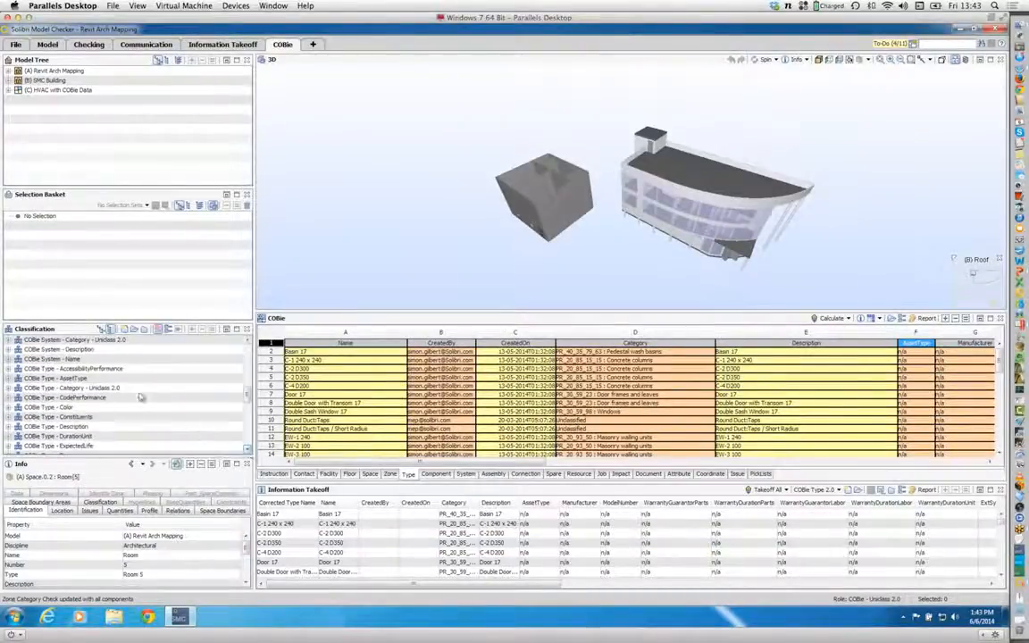
left_click(81, 378)
left_click(176, 331)
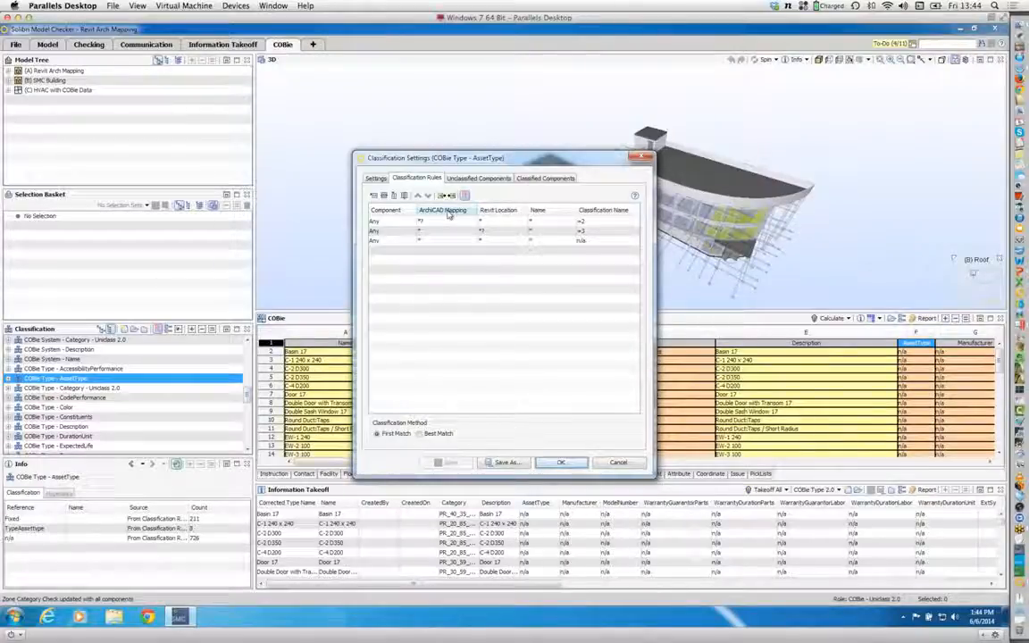
double_click(449, 212)
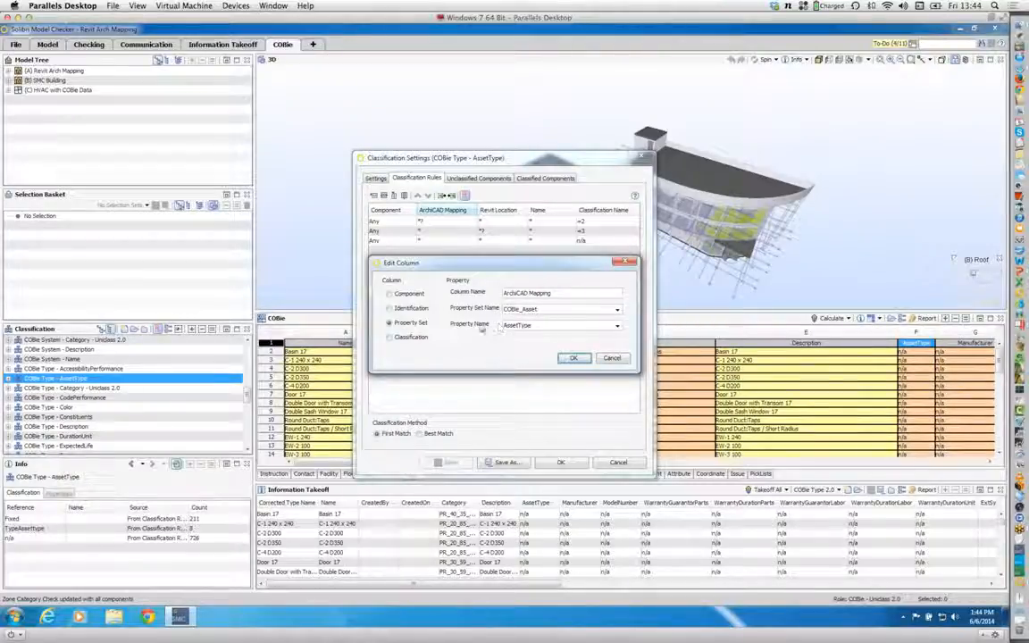
left_click(574, 357)
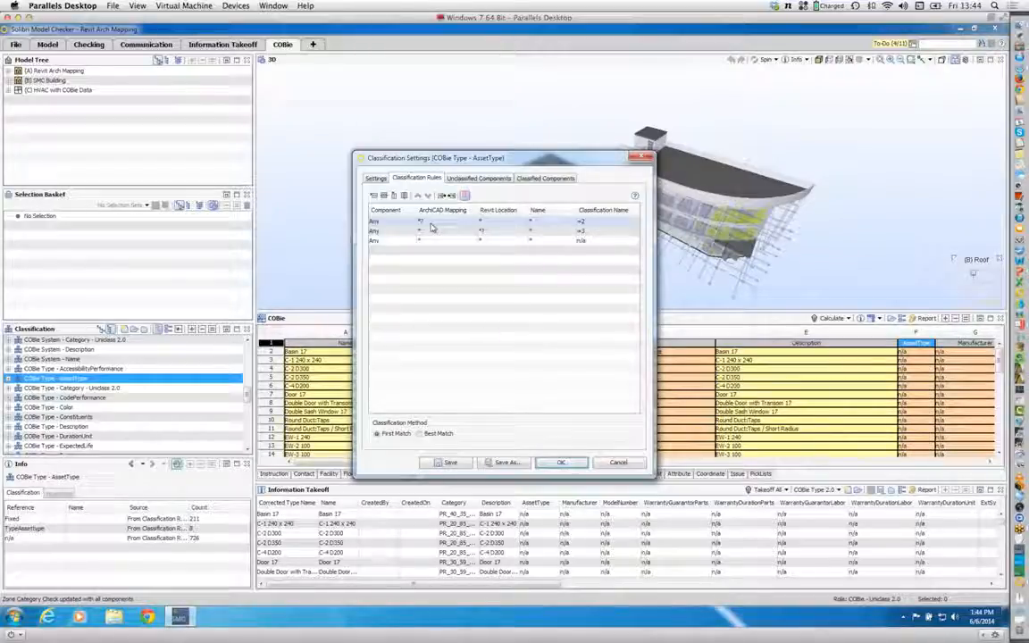
Step: Review the property set and property name mapped in the Revit Location column of the classification rules
double_click(506, 211)
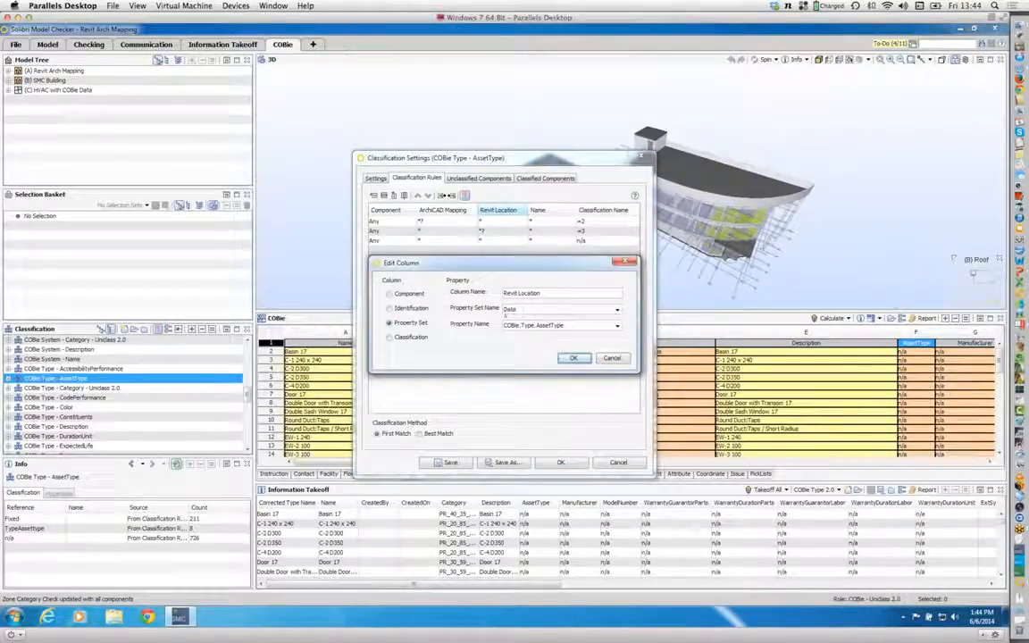
left_click(517, 311)
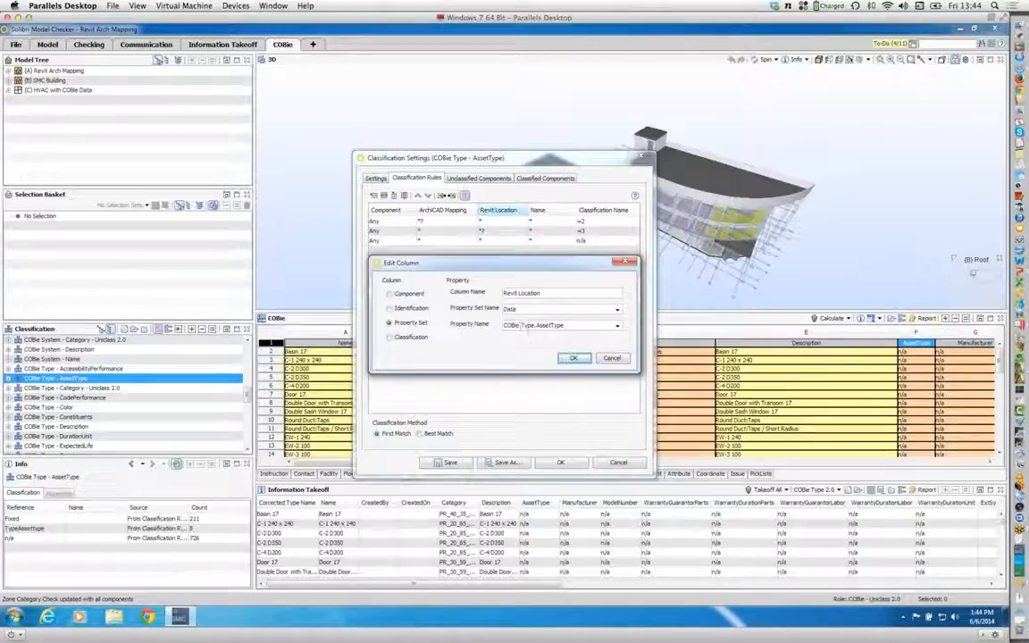
key("BackSpace")
type(".")
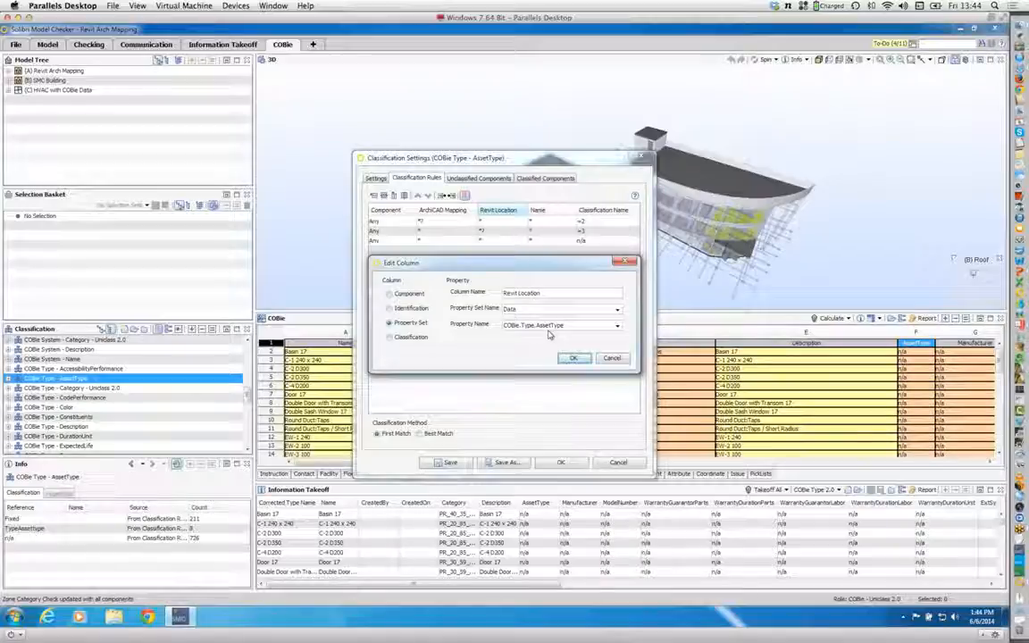
left_click(573, 358)
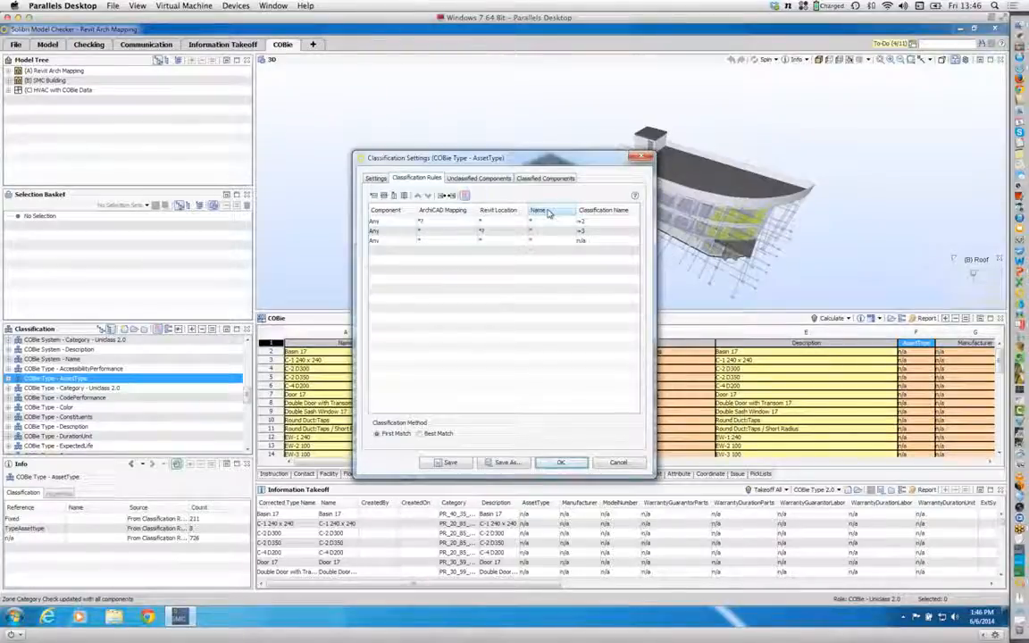
Step: Look at the column options for the classification rules table, without adding a column, and accept the AssetType classification settings
right_click(603, 212)
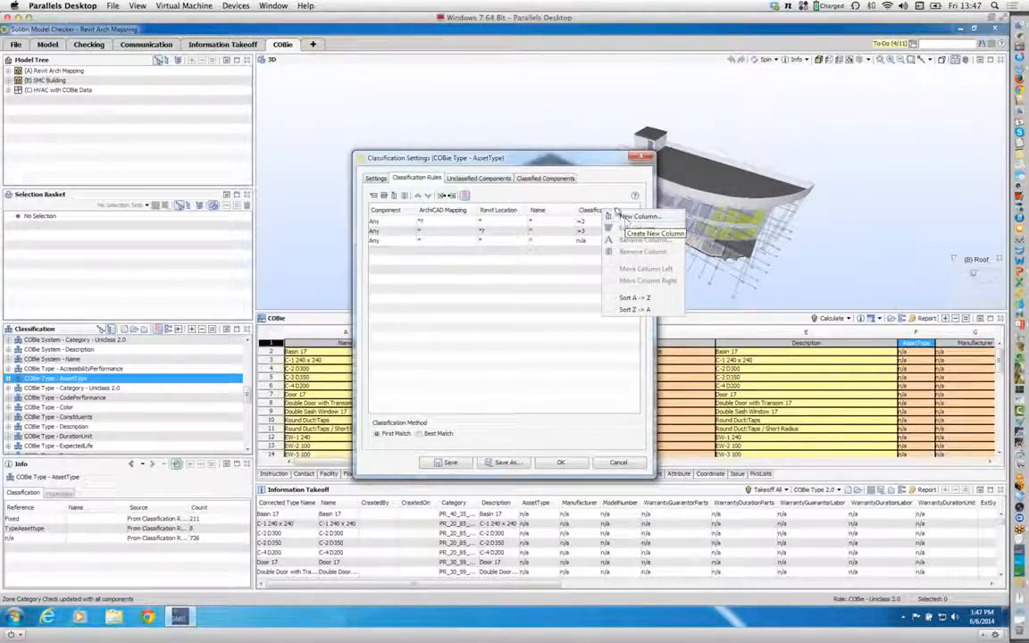
left_click(610, 195)
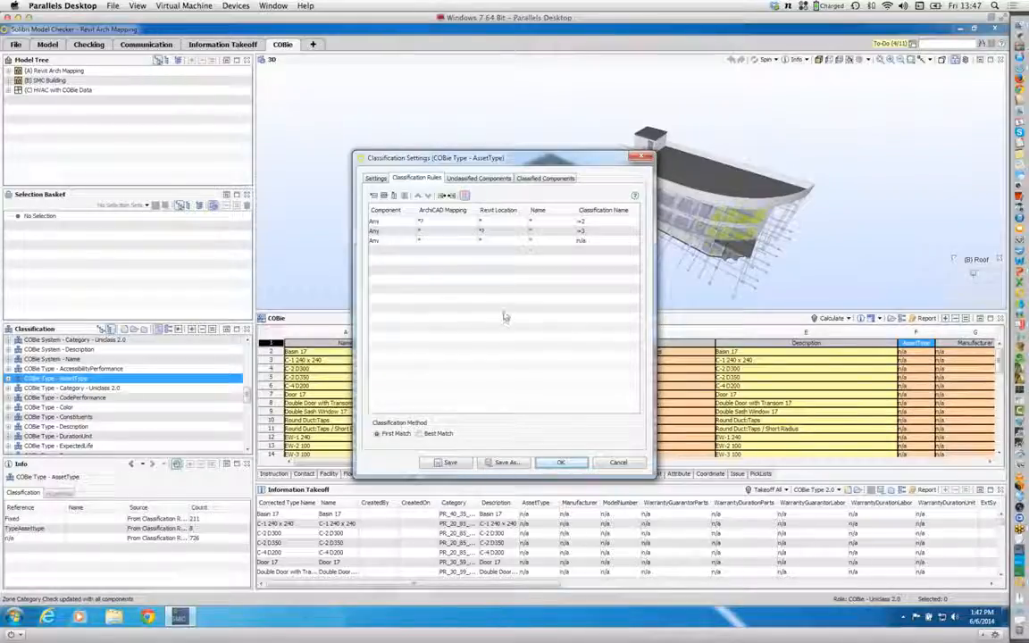
left_click(561, 462)
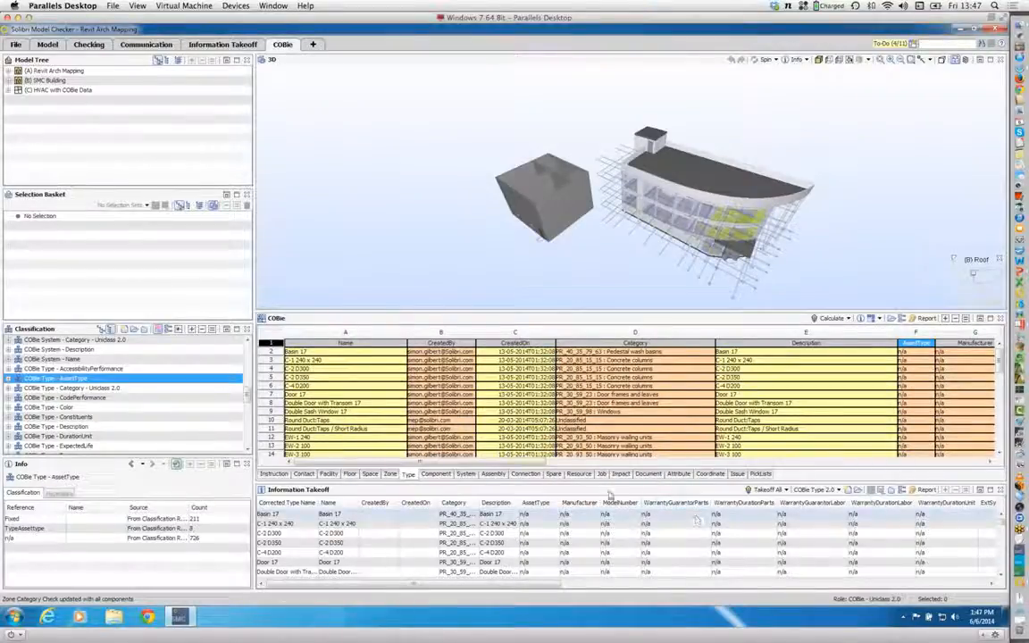
Step: Review the Contact sheet of the COBie data across all of its columns
left_click(314, 475)
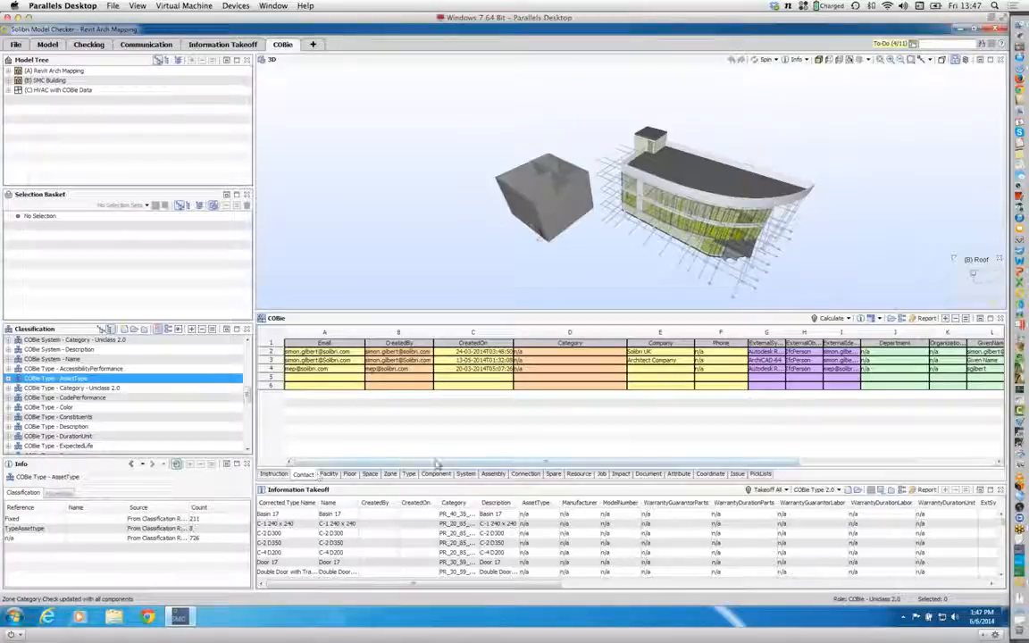
left_click_drag(509, 463, 715, 465)
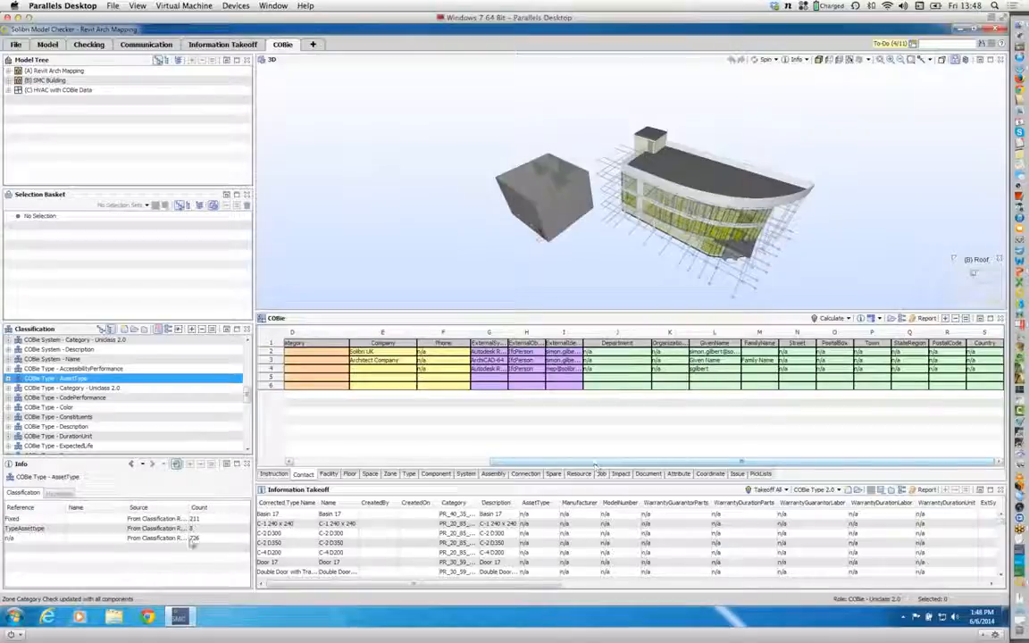
left_click_drag(482, 465, 289, 399)
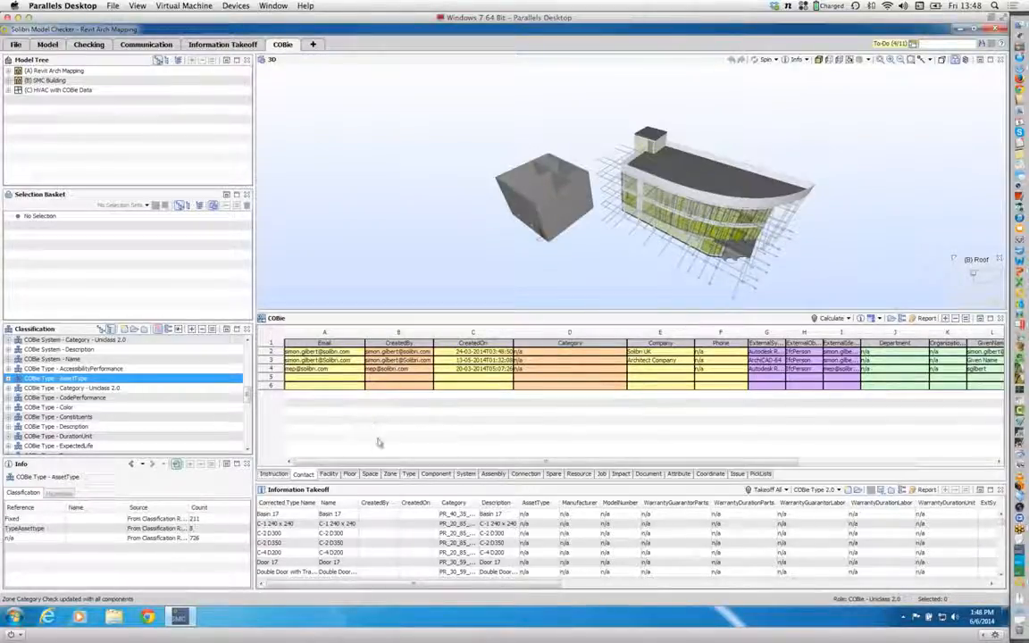
Step: Review the Facility sheet with the COBie Facility 2.0 takeoff and inspect the definition of the second ProjectName column
left_click(330, 475)
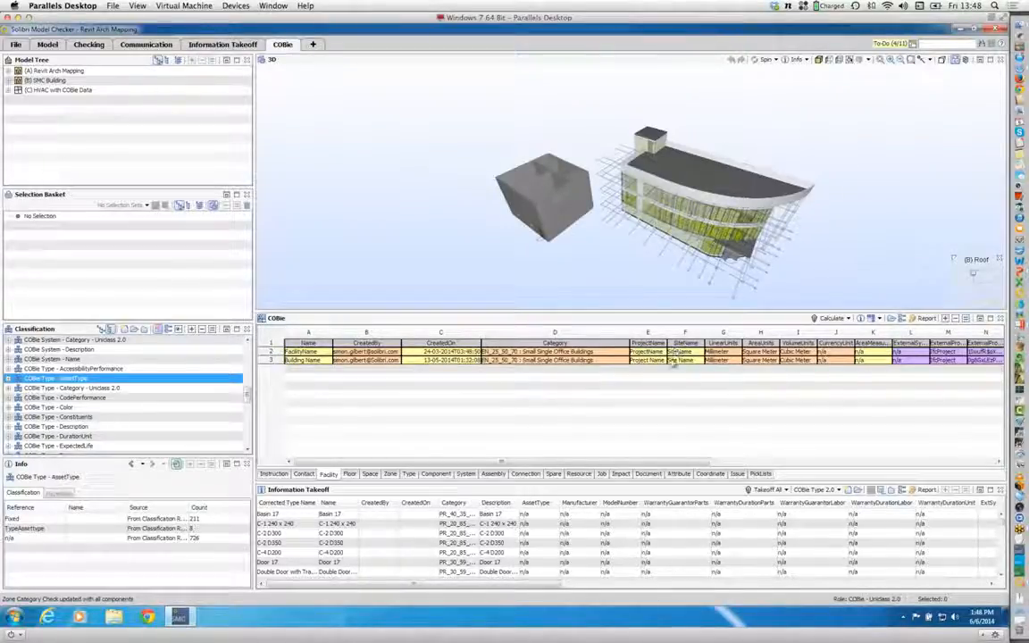
left_click_drag(697, 461, 948, 464)
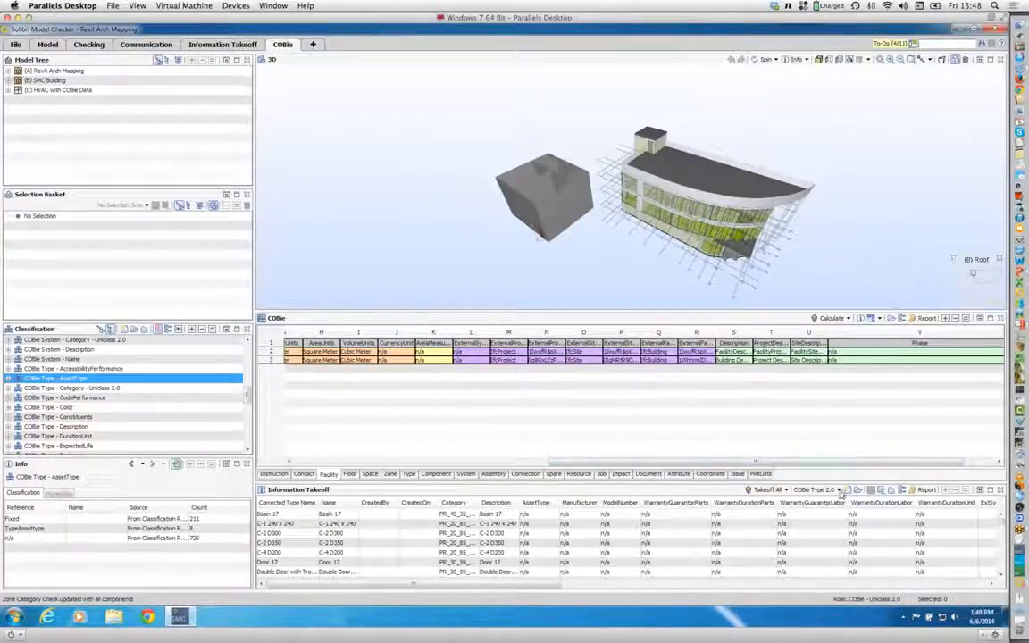
left_click(839, 490)
left_click(746, 367)
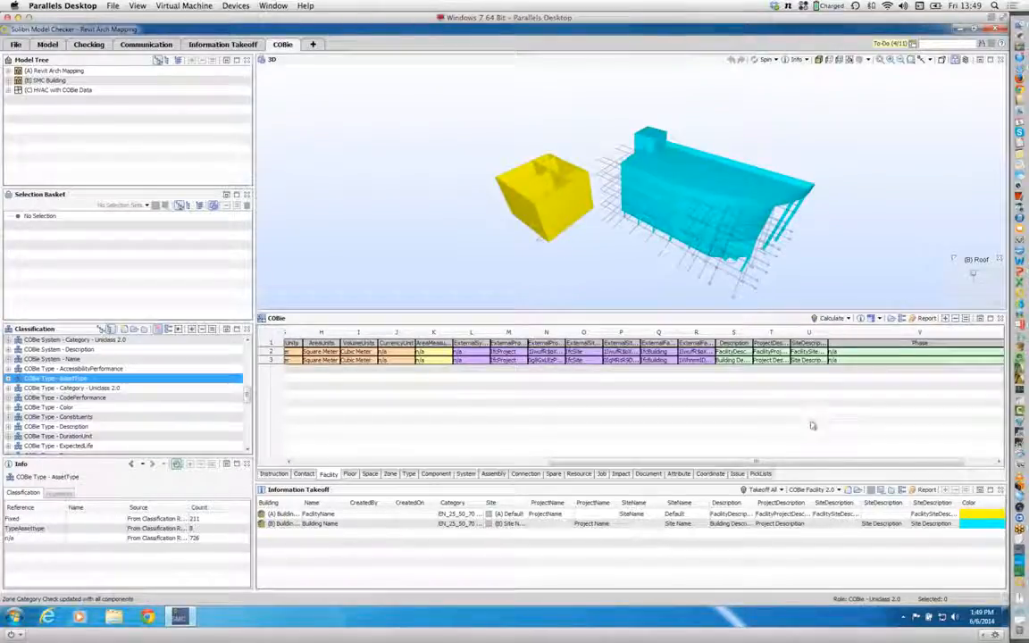
double_click(594, 503)
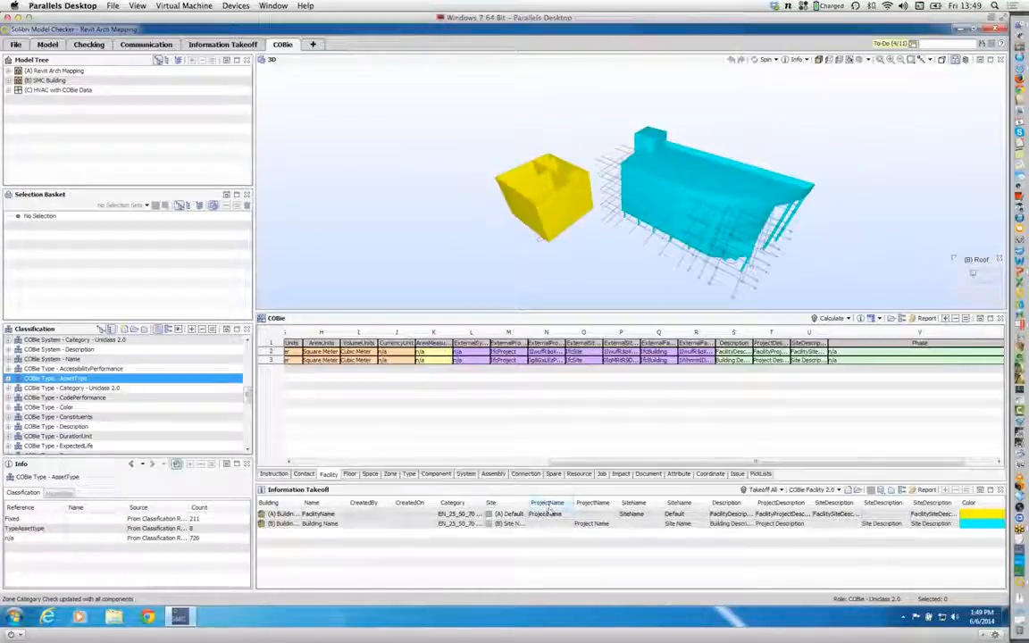
Step: Inspect the definition of the first ProjectName column in the Facility takeoff, and review the Facility sheet's earlier columns
double_click(549, 503)
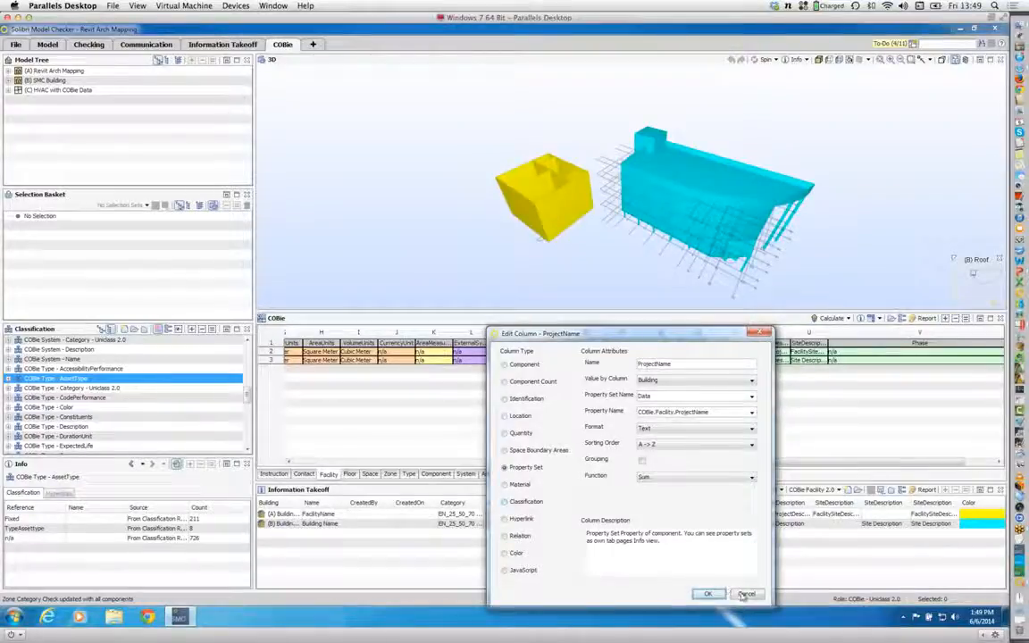
key("Return")
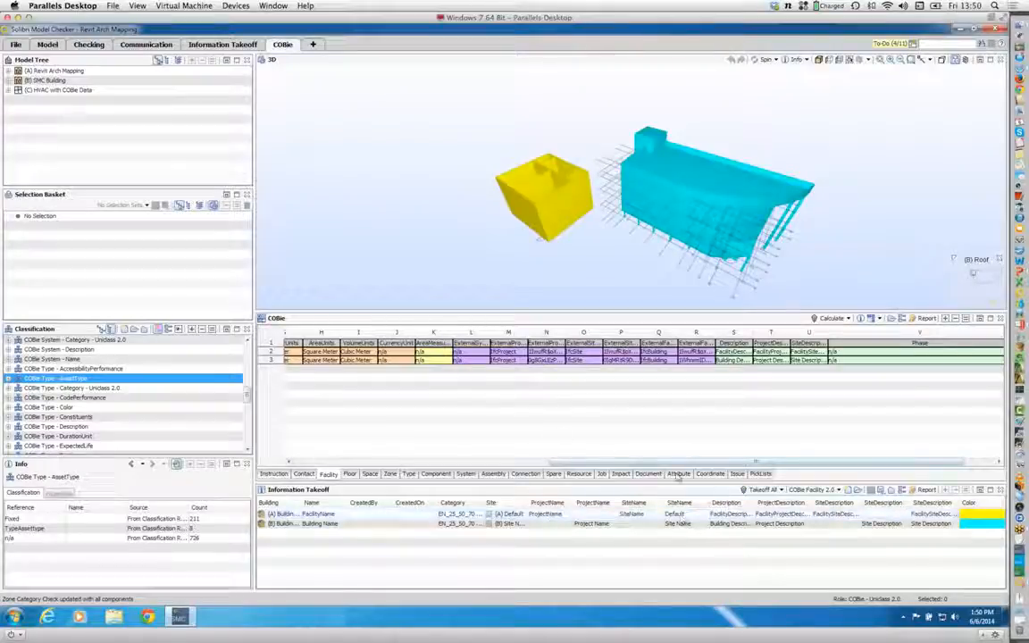
left_click_drag(617, 463, 606, 465)
left_click_drag(571, 463, 571, 464)
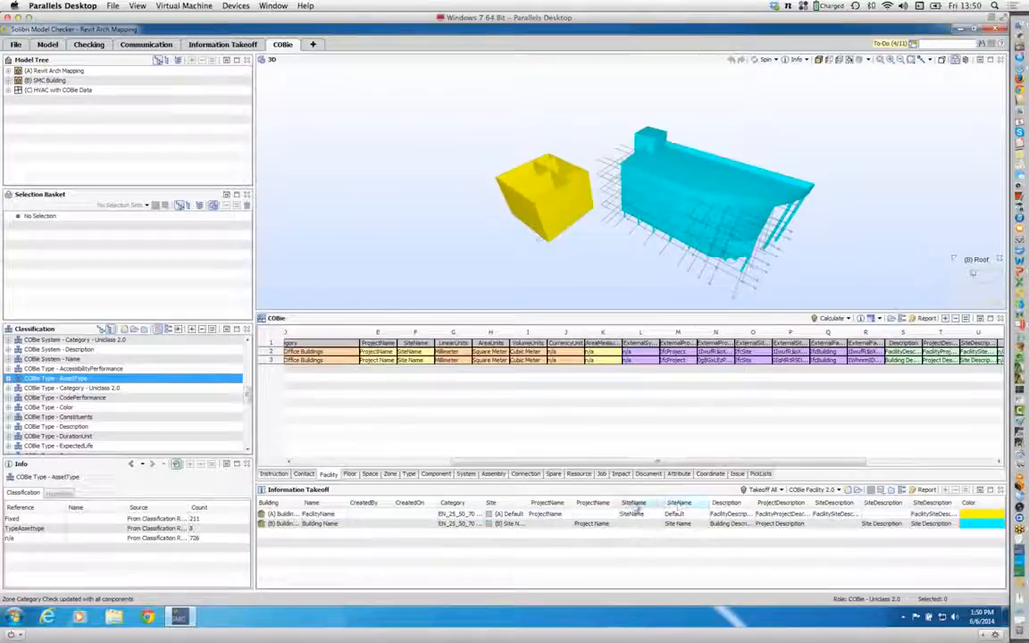
Step: Review the Floor sheet and show the Ground floor, Level 1, First floor and Roof rows one by one in 3D
left_click(348, 474)
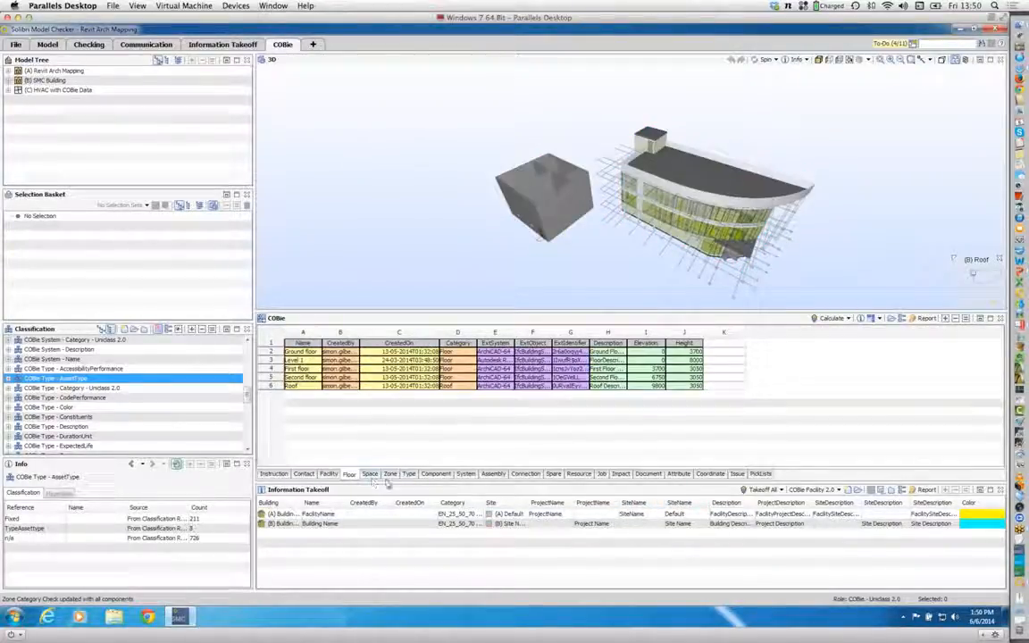
left_click(308, 352)
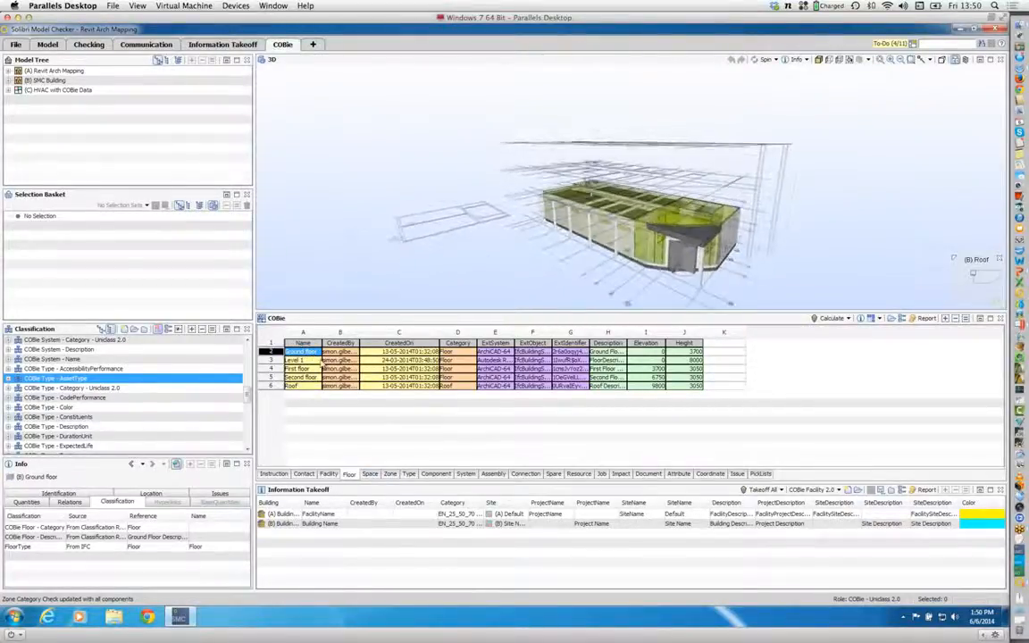
left_click(312, 360)
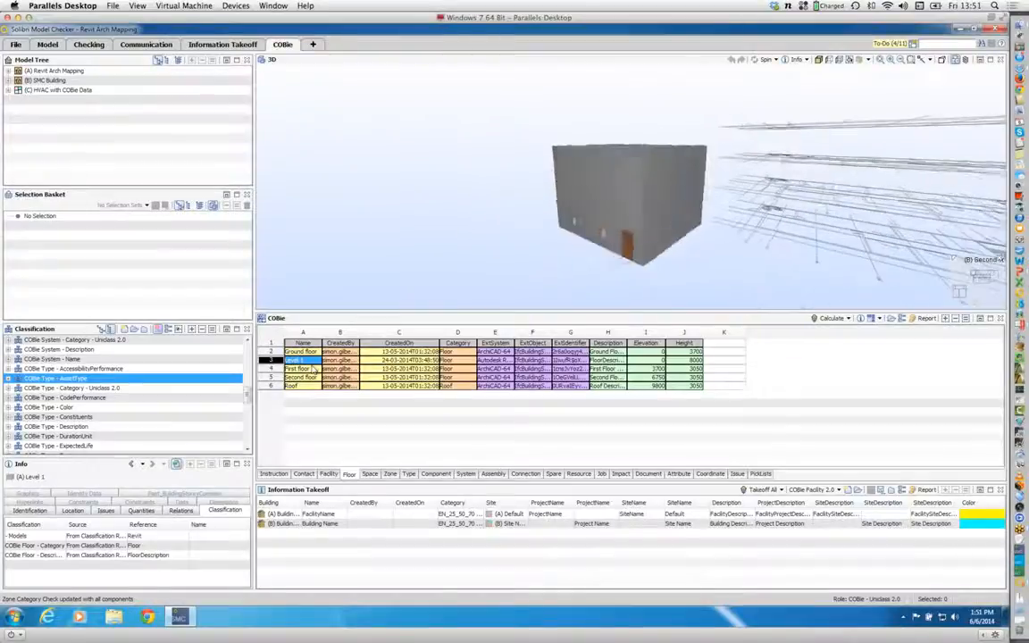
left_click(312, 369)
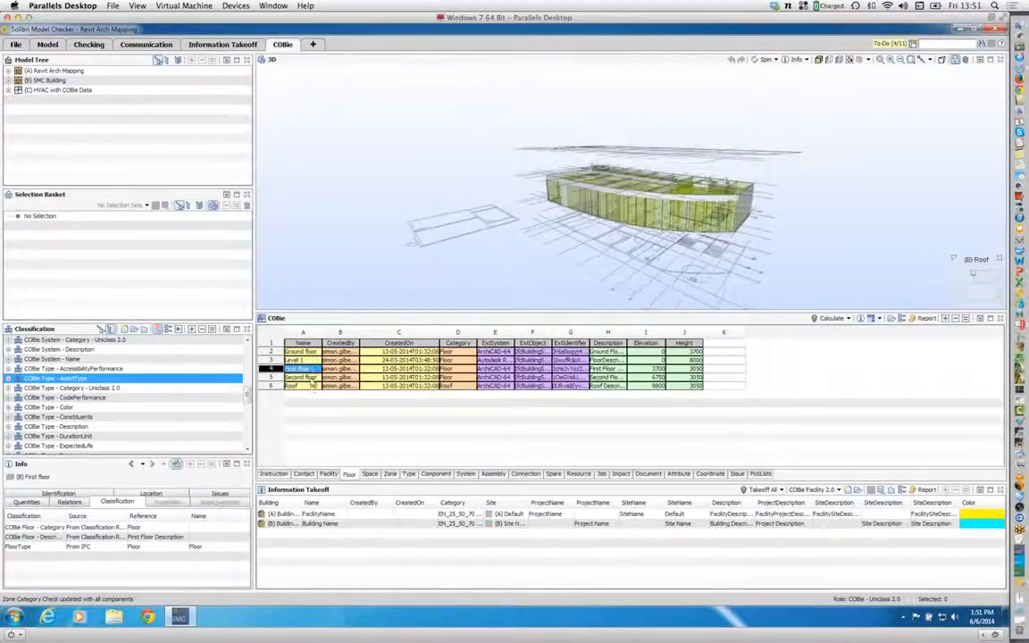
left_click(308, 385)
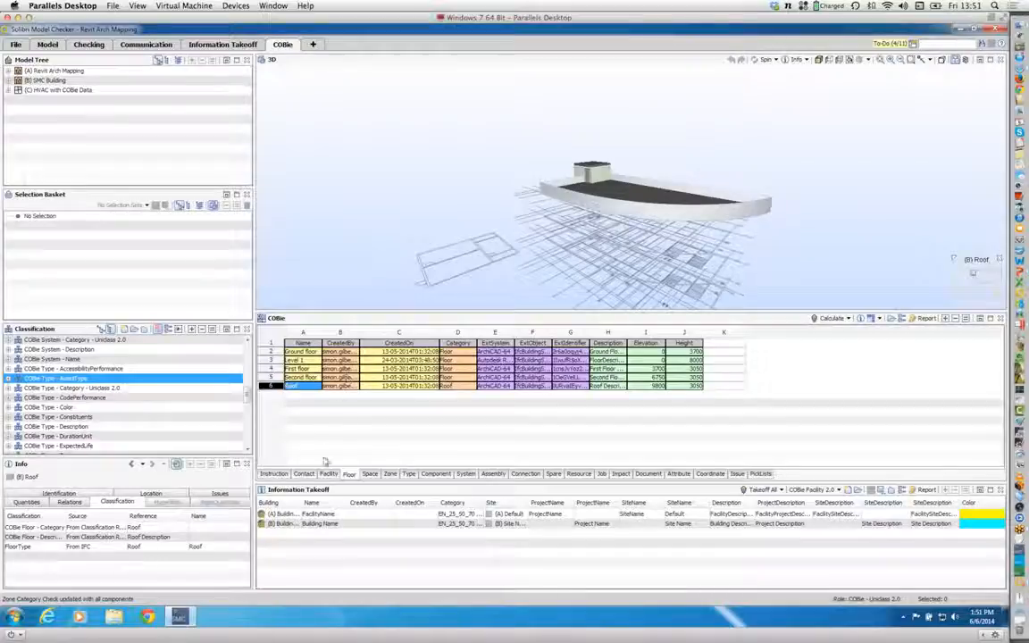
Step: Review the Space sheet and show space 103 in 3D, extending the selection to the space rows below it
left_click(369, 473)
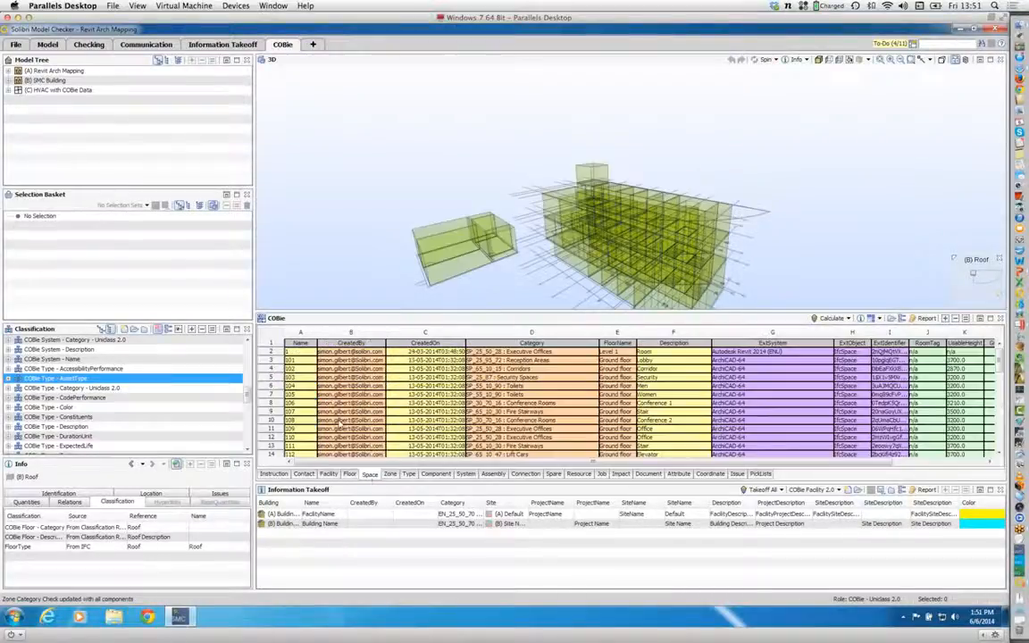
left_click(304, 379)
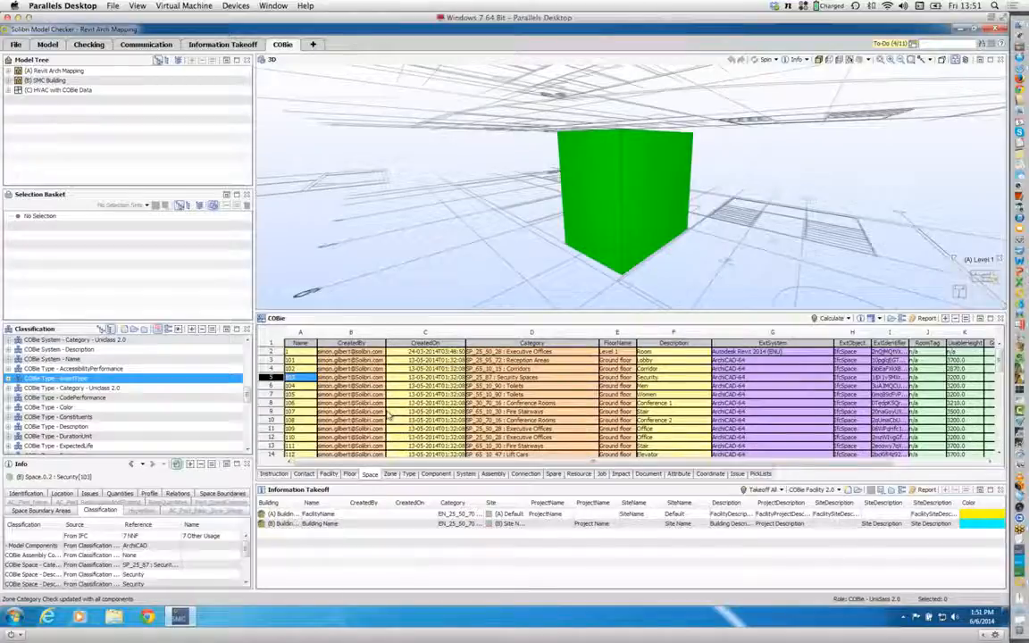
key("shift+Down")
key("shift+Down")
key("shift+Down")
key("shift+Down")
key("shift+Down")
key("shift+Down")
key("shift+Down")
key("shift+Down")
key("shift+Down")
key("shift+Down")
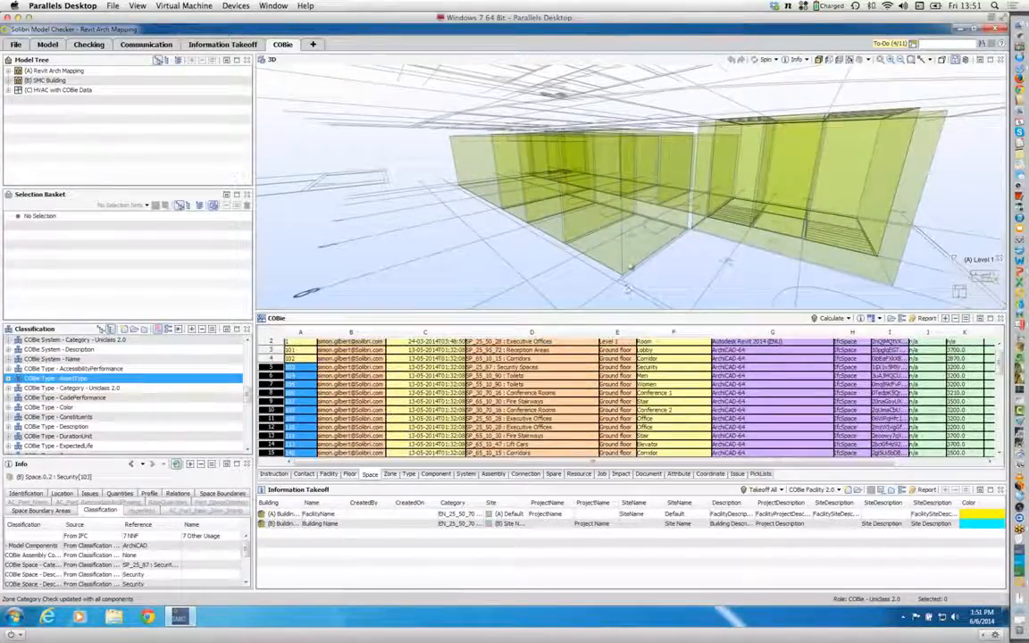
Step: Locate the rows of Conference 1 and Conference 2 in the Space sheet from the spaces picked in 3D
left_click(484, 167)
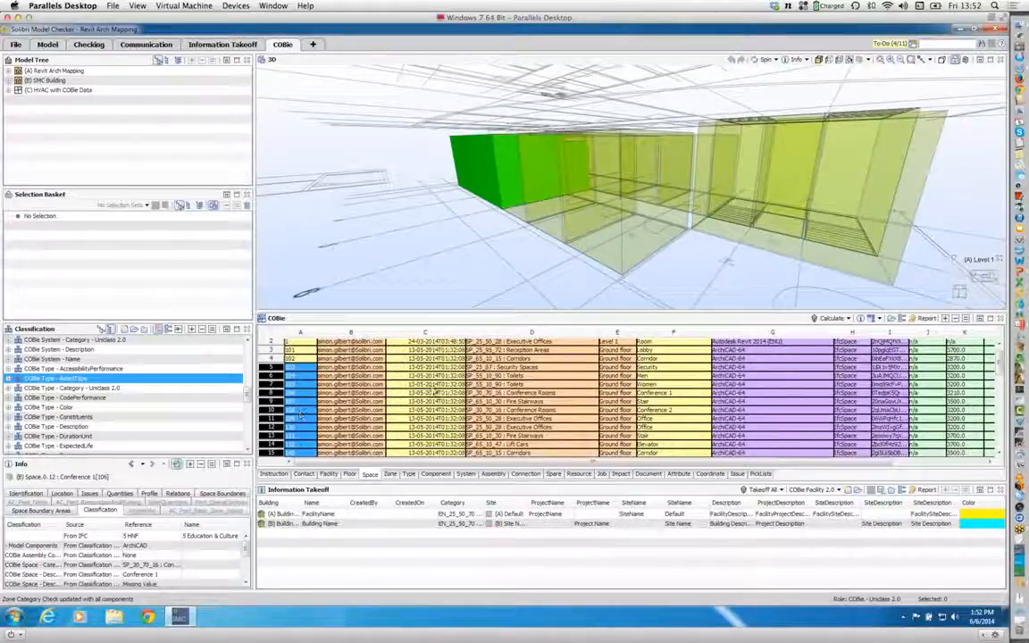
left_click(863, 319)
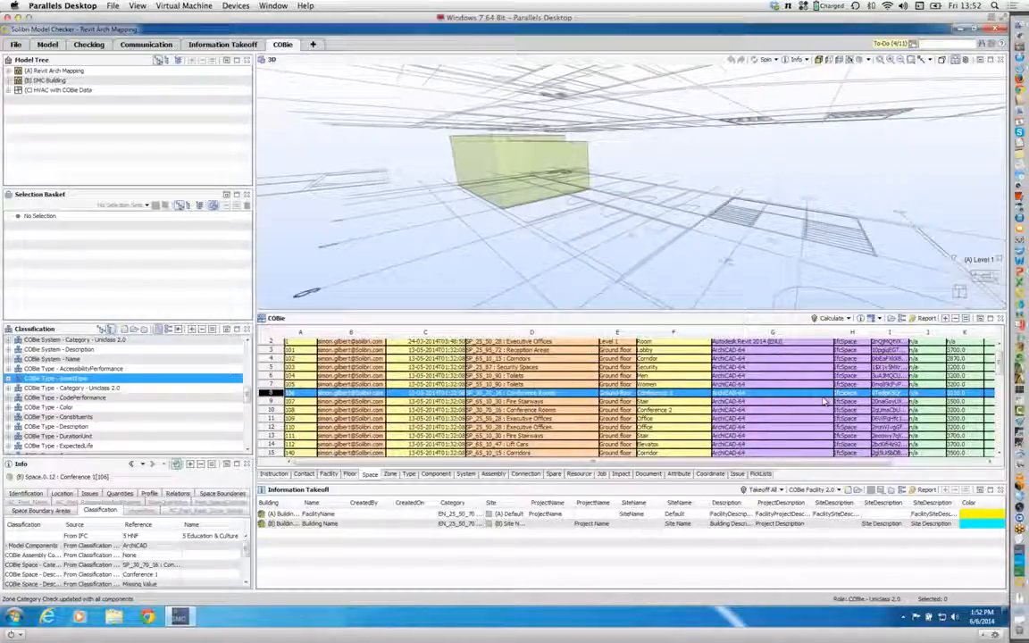
left_click(300, 411)
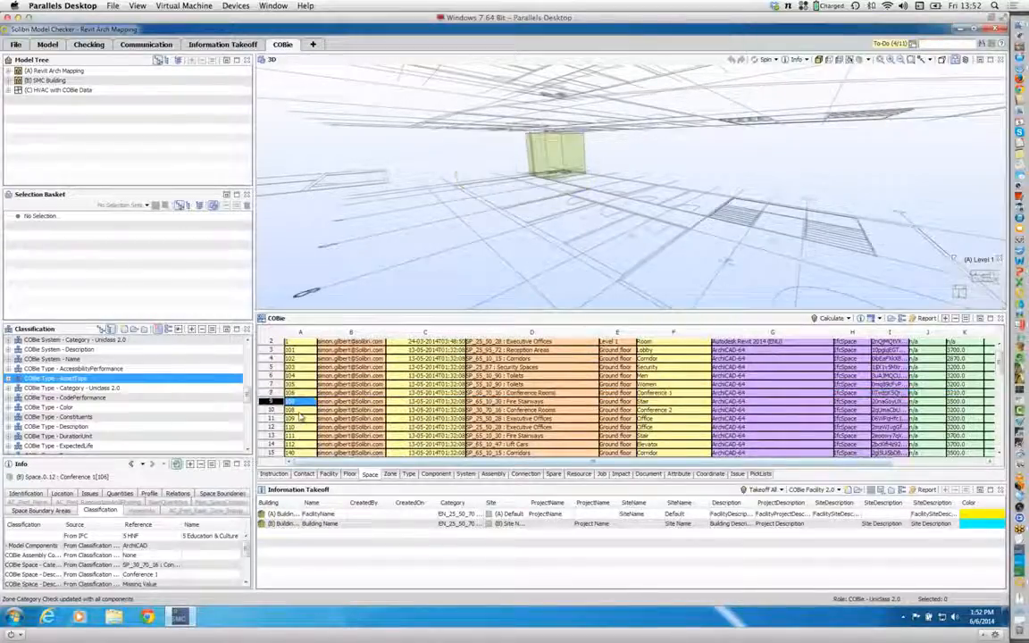
left_click_drag(300, 416, 300, 444)
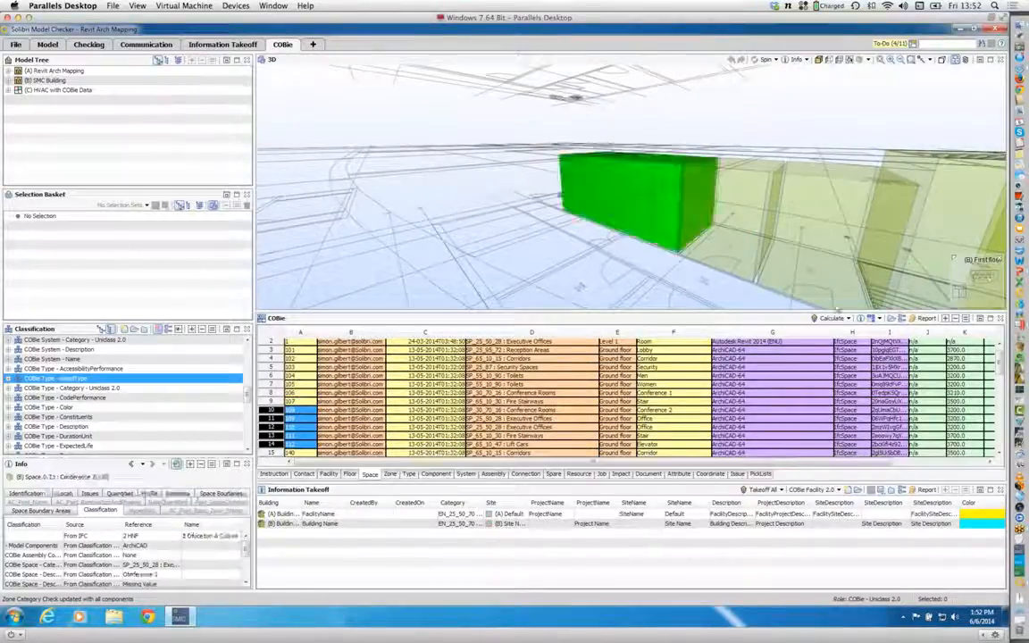
left_click(859, 319)
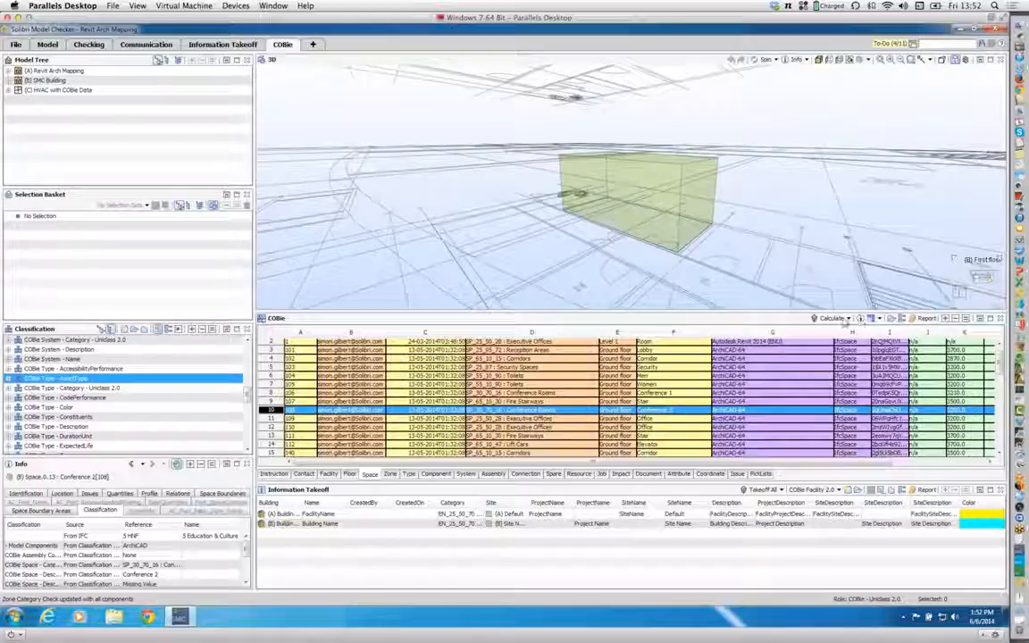
Step: Bring up the Zone sheet together with the COBie Zone 2.0 takeoff
left_click(391, 474)
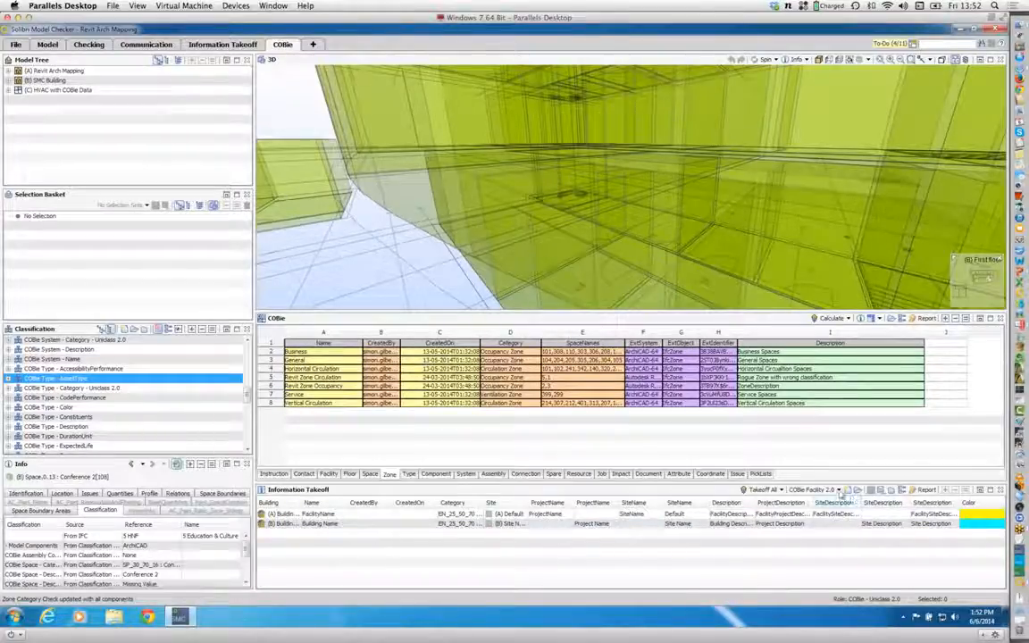
left_click(815, 490)
left_click(818, 440)
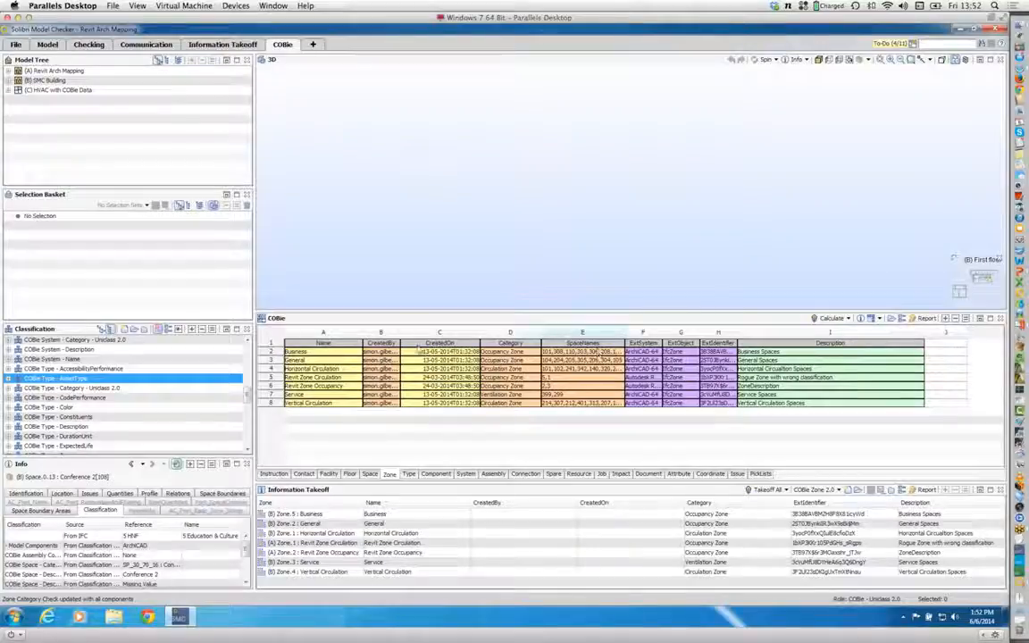
Step: Show the Business, General, Horizontal Circulation, Vertical Circulation, Revit Zone Circulation and Revit Zone Occupancy zones in 3D from the Zone sheet
left_click(327, 354)
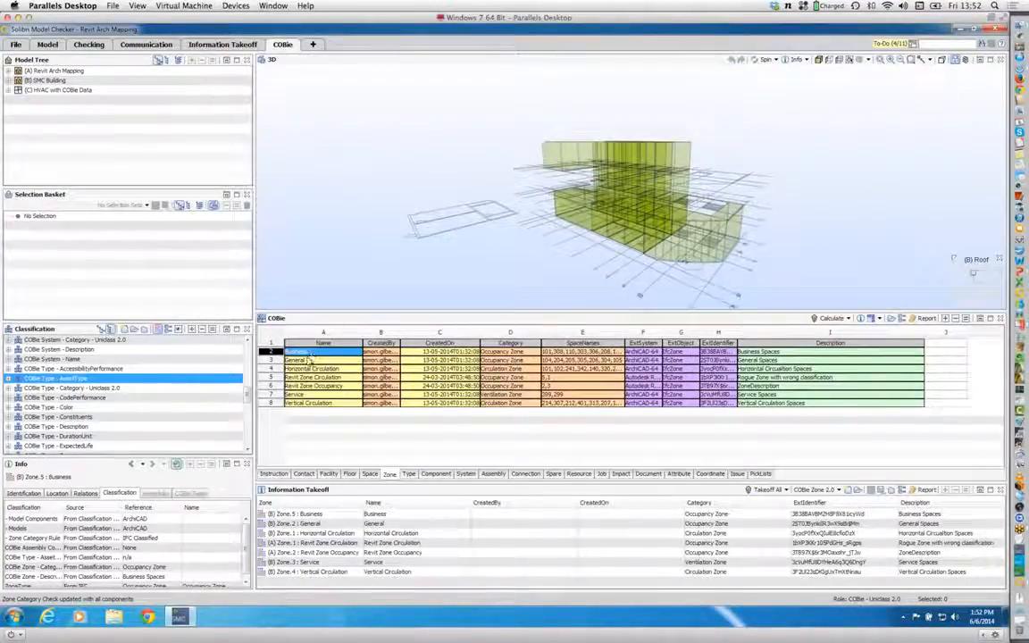
left_click(308, 360)
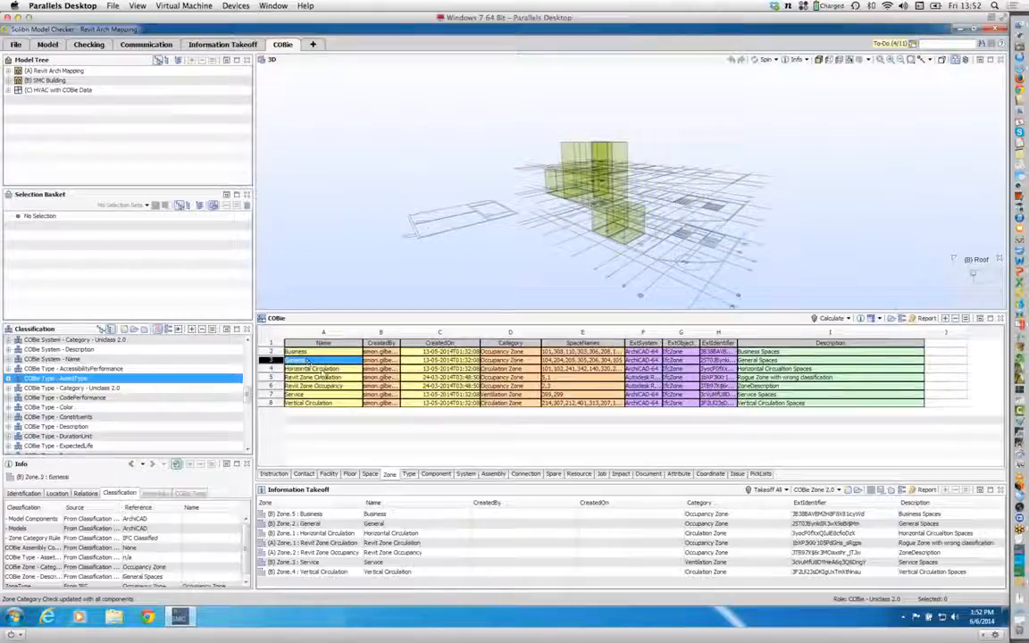
left_click(325, 369)
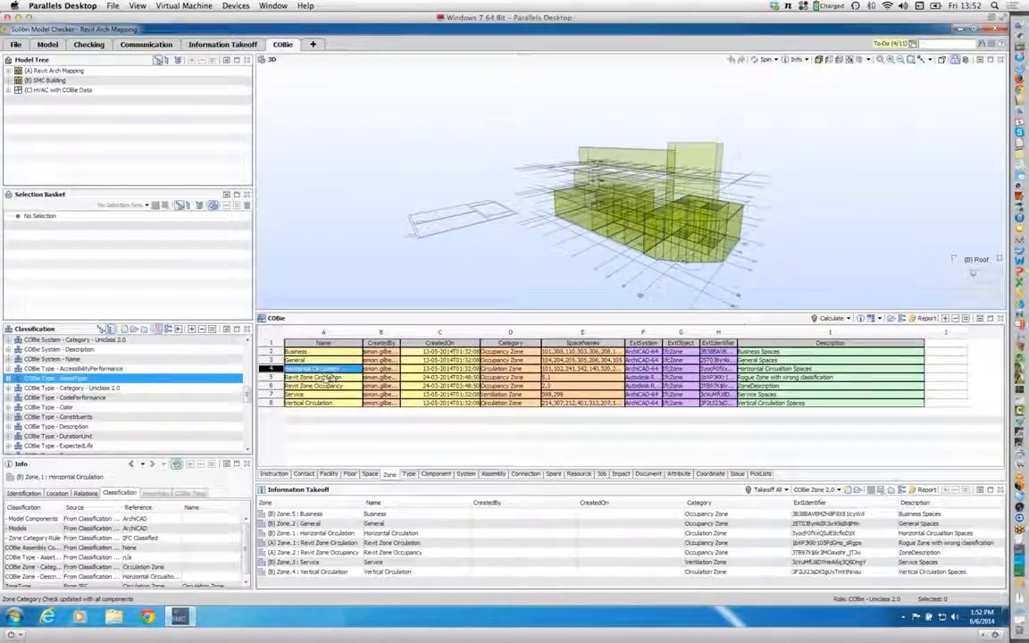
left_click(312, 402)
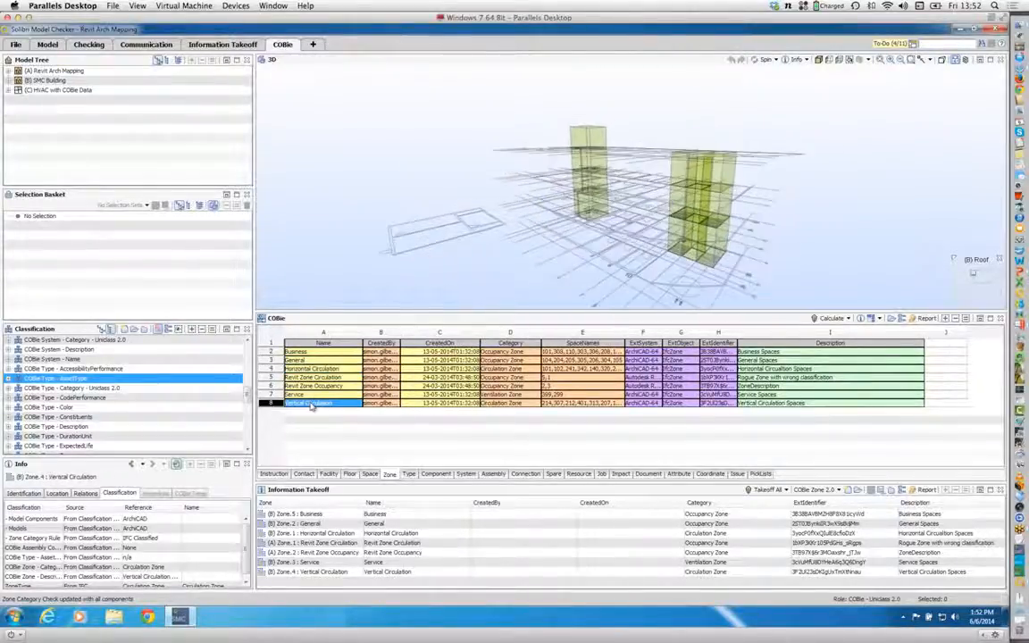
left_click(313, 377)
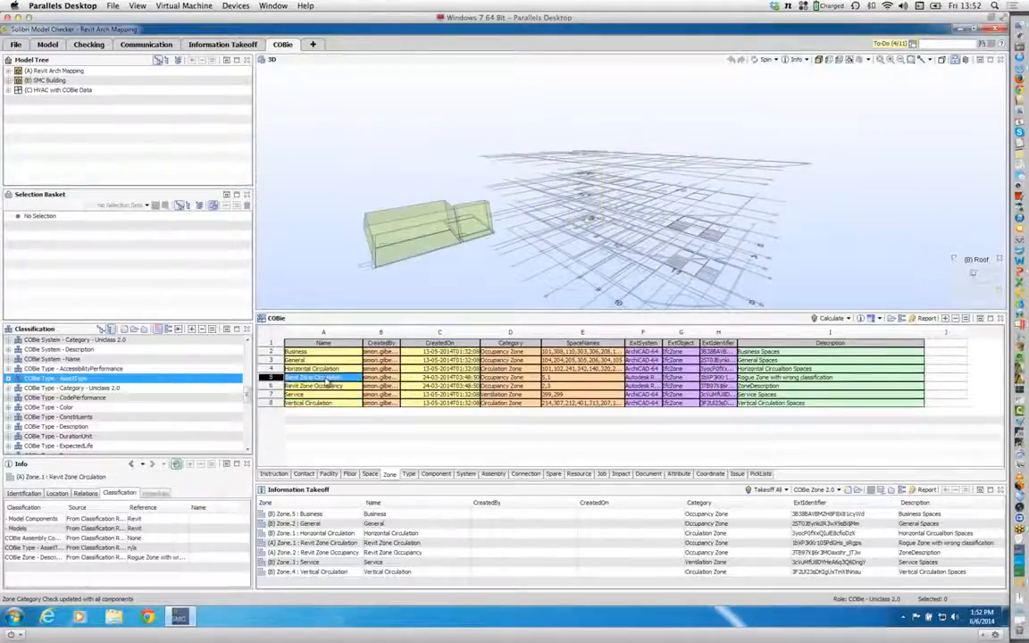
mouse_move(468, 223)
left_mouse_down()
mouse_move(593, 271)
mouse_move(564, 296)
mouse_move(466, 251)
left_mouse_up()
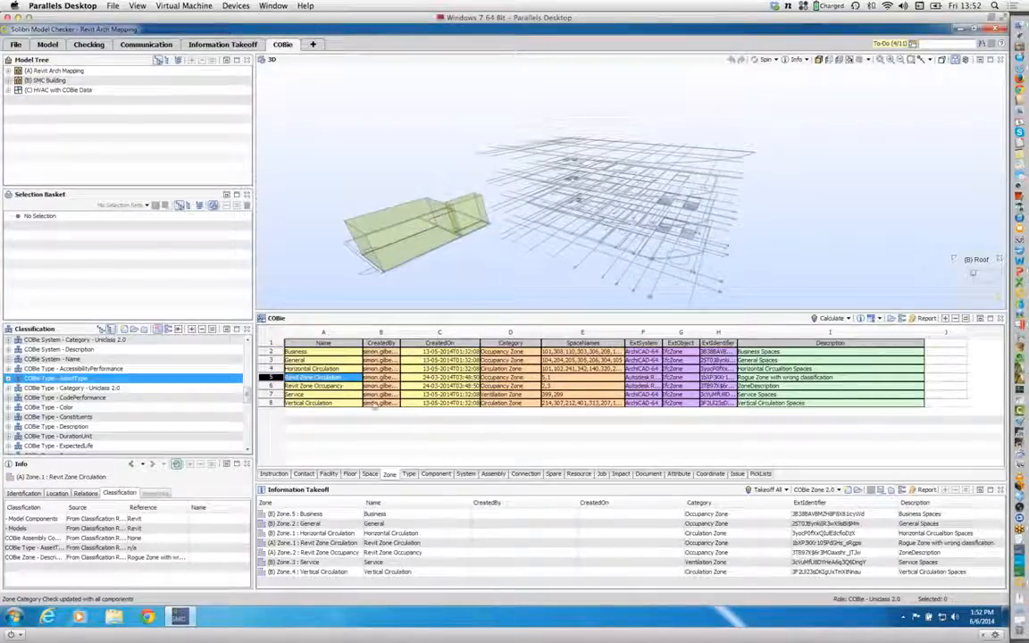
left_click(338, 387)
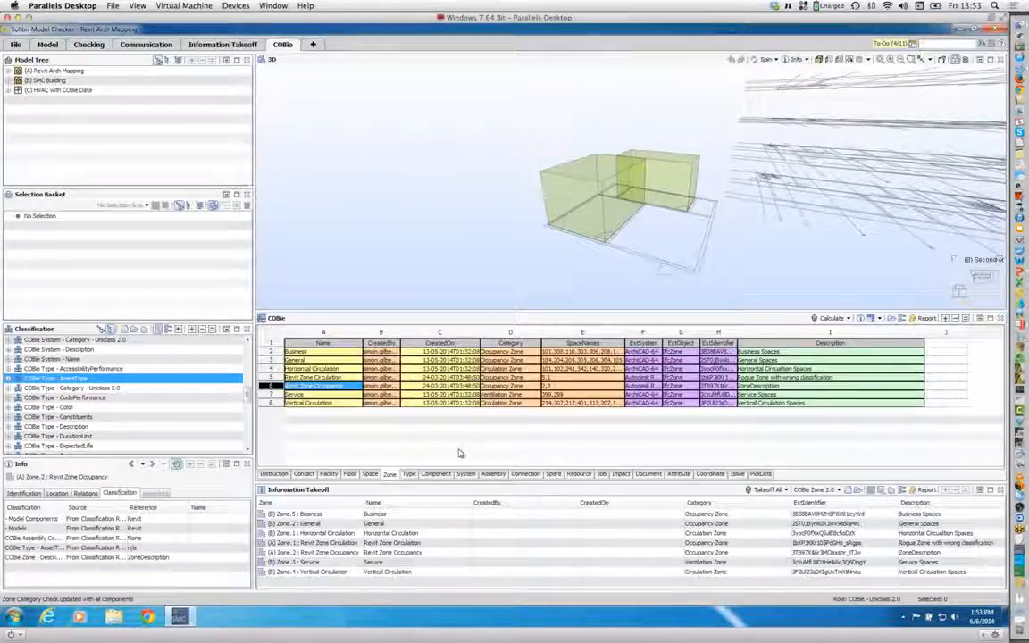
Step: Review the Type sheet and show the components of the C-2 D300, C-2 D350 and C-4 D200 column types in 3D
left_click(409, 474)
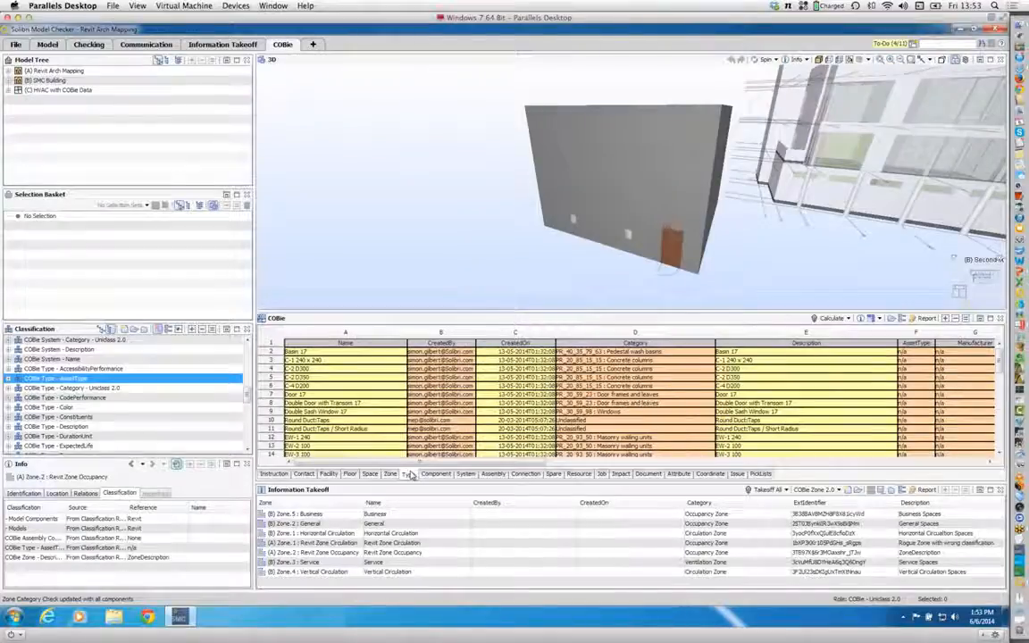
left_click(327, 361)
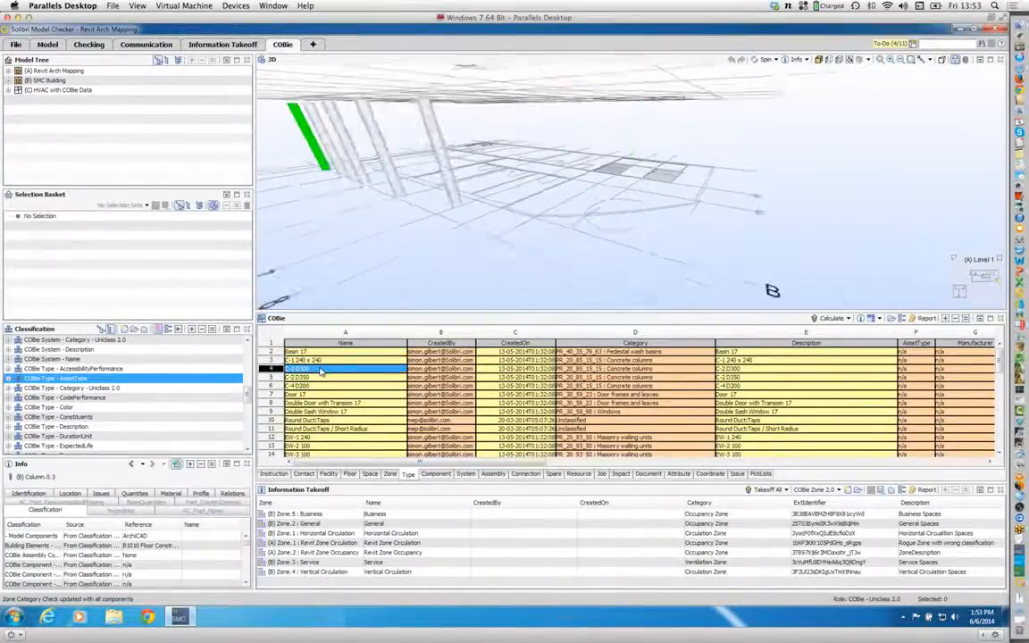
left_click(317, 378)
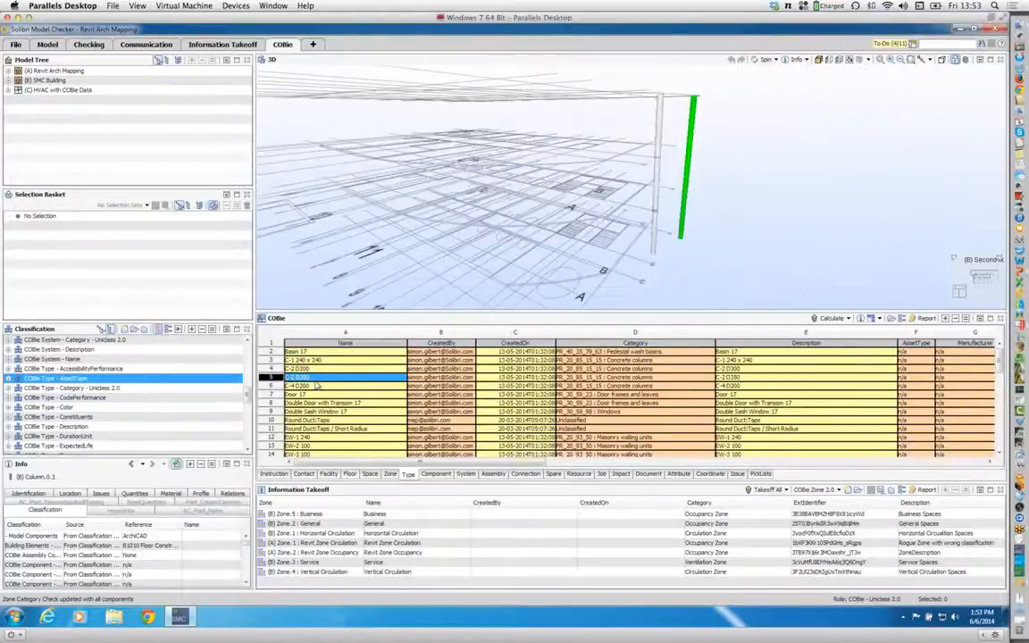
left_click(317, 386)
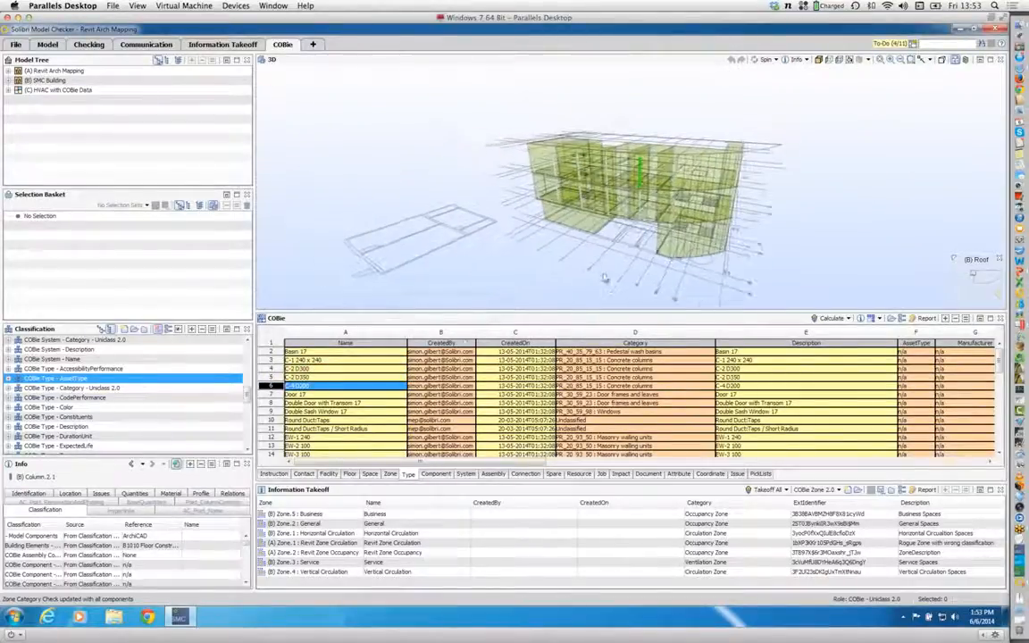
Step: Examine the C-4 D200 columns in 3D with the surrounding spaces hidden and with all spaces shown
left_click_drag(657, 286, 649, 164)
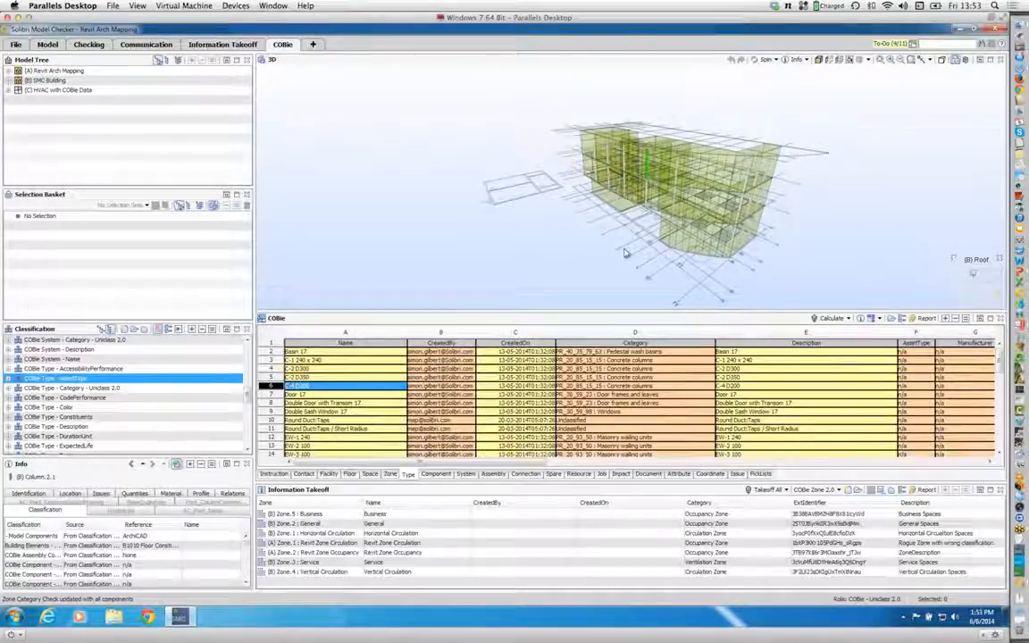
key("t")
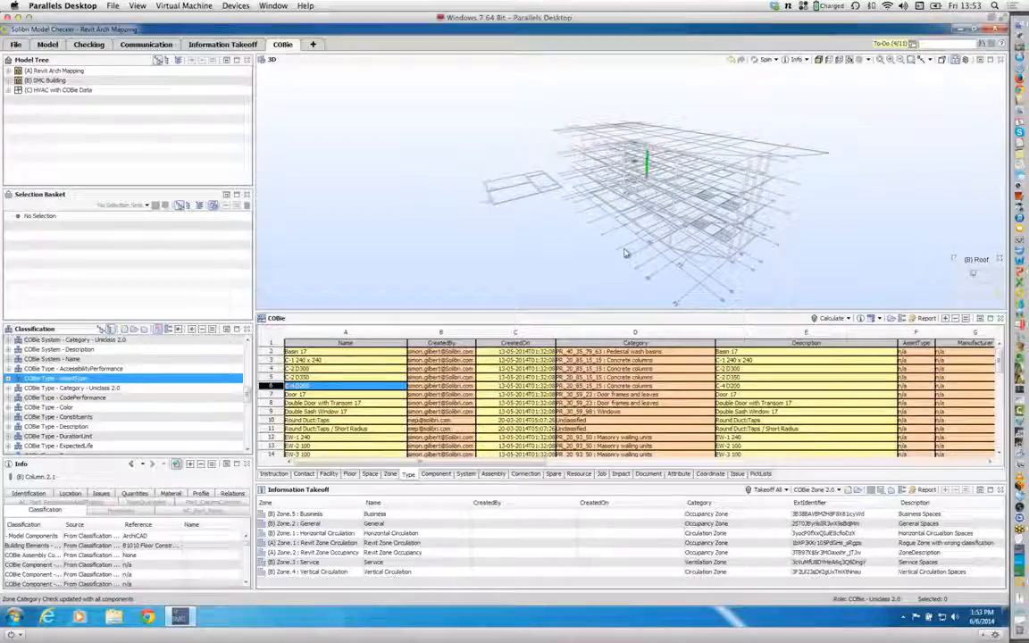
left_click(866, 61)
left_click(768, 99)
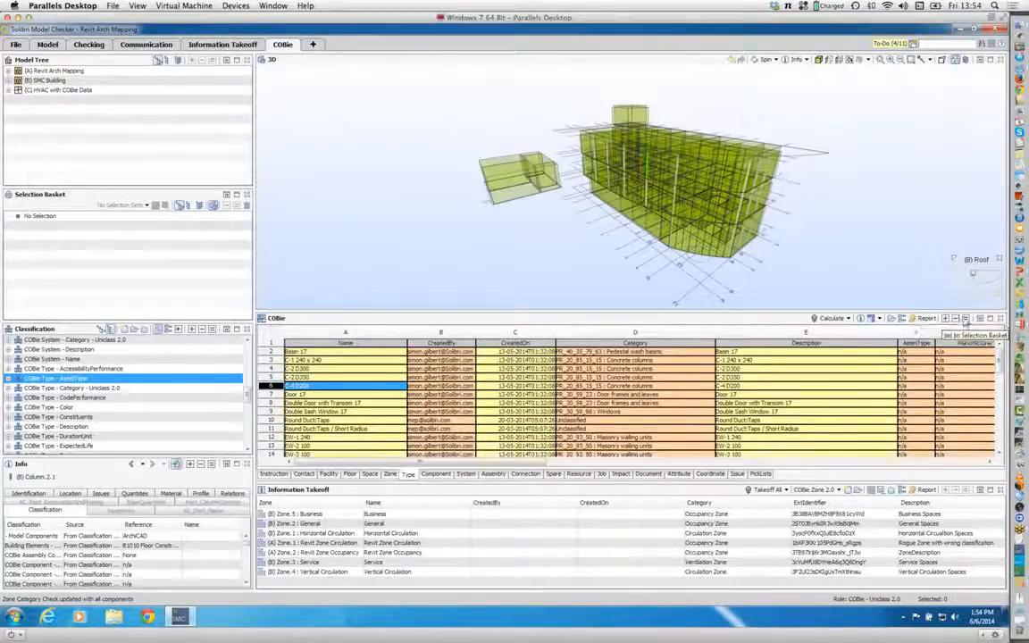
Step: Set the selection basket to the C-4 D200 columns and calculate COBie data for the selected components only, despite the incomplete tasks
left_click(964, 319)
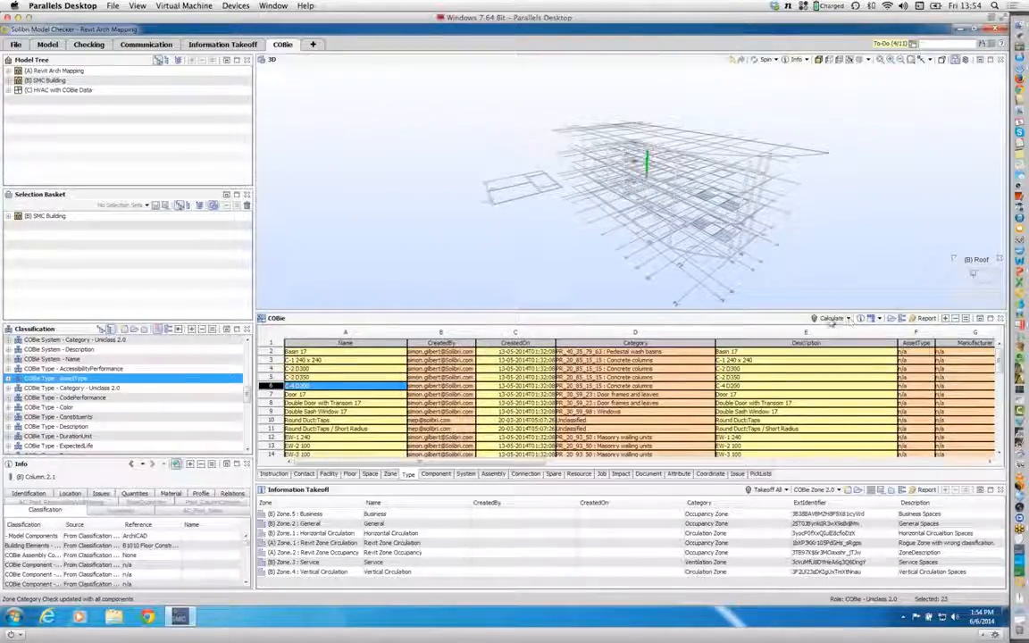
left_click(848, 319)
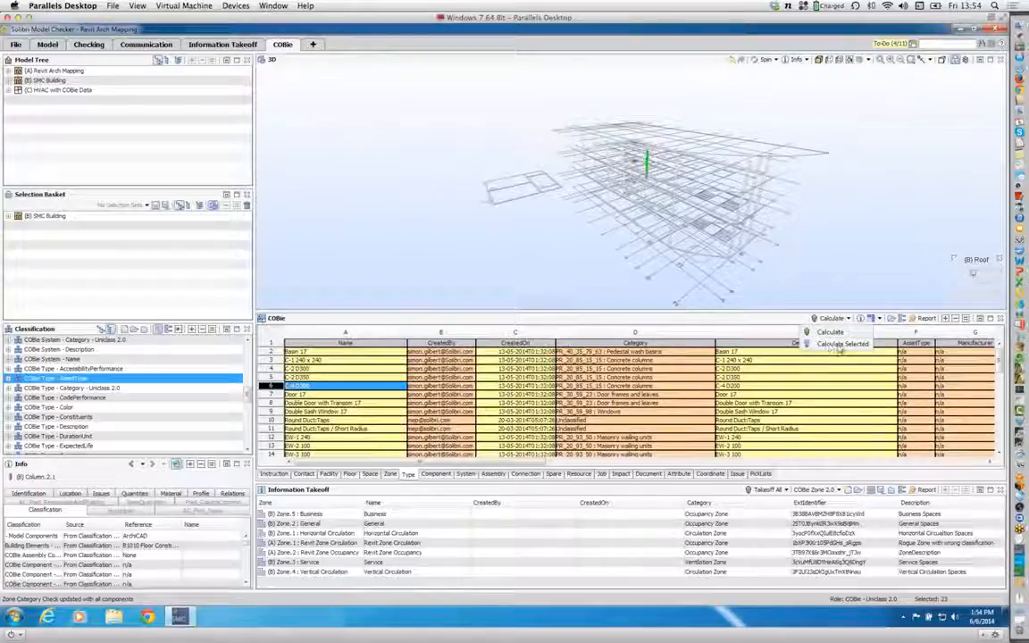
left_click(838, 346)
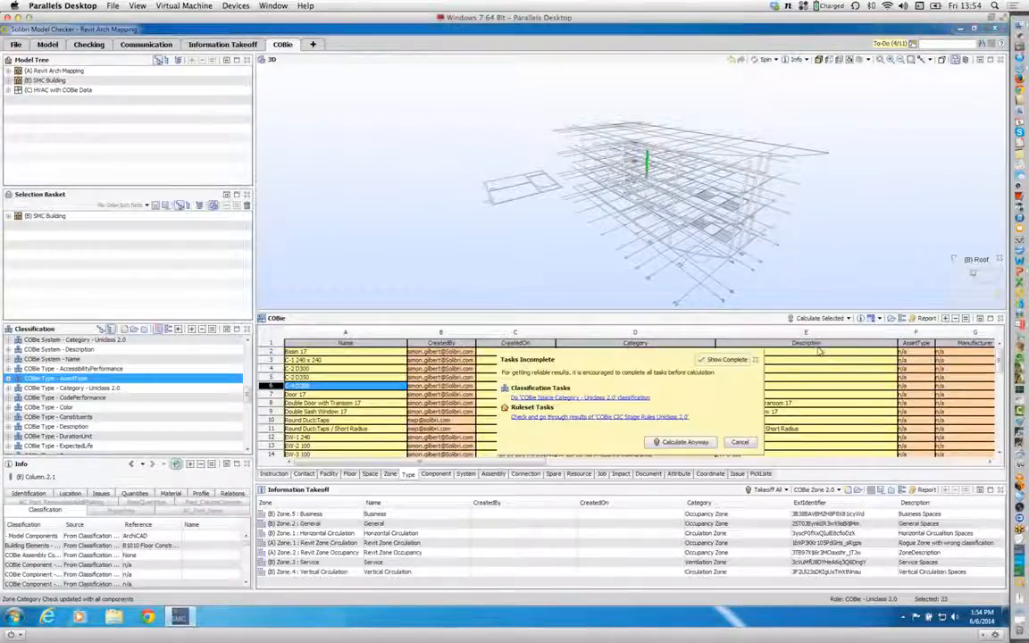
left_click(685, 442)
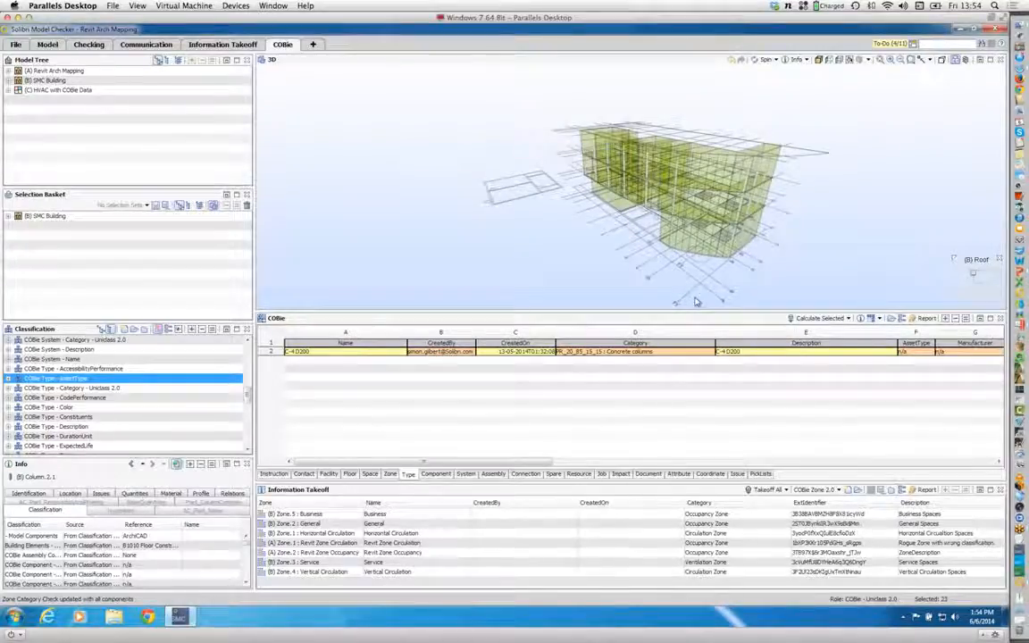
Step: Show the recalculated C-4 D200 type in 3D and review its columns on the Component sheet, ending back on the Type sheet
left_click(376, 355)
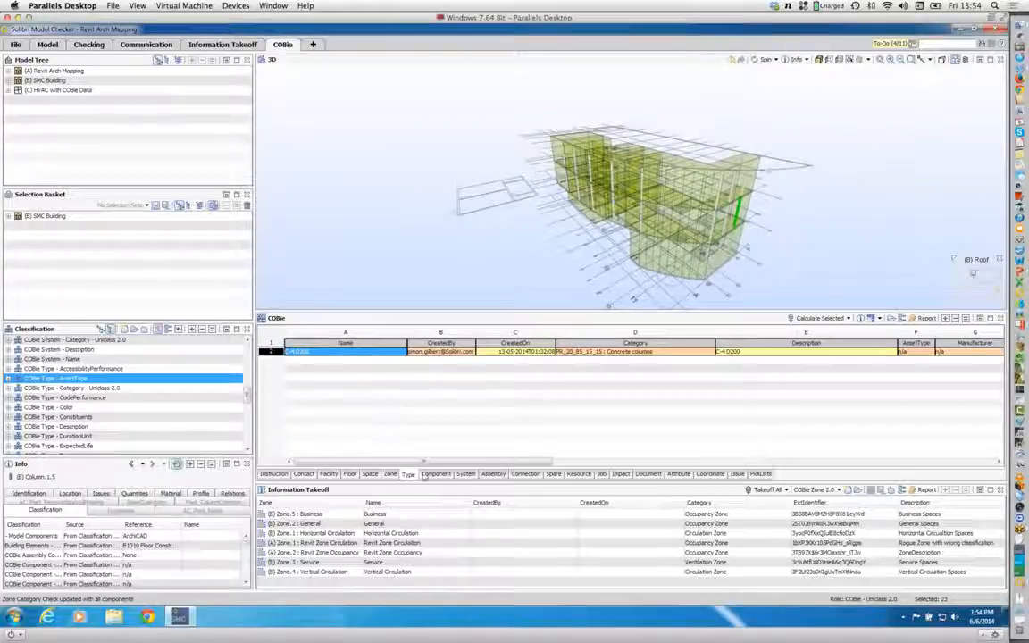
left_click(442, 475)
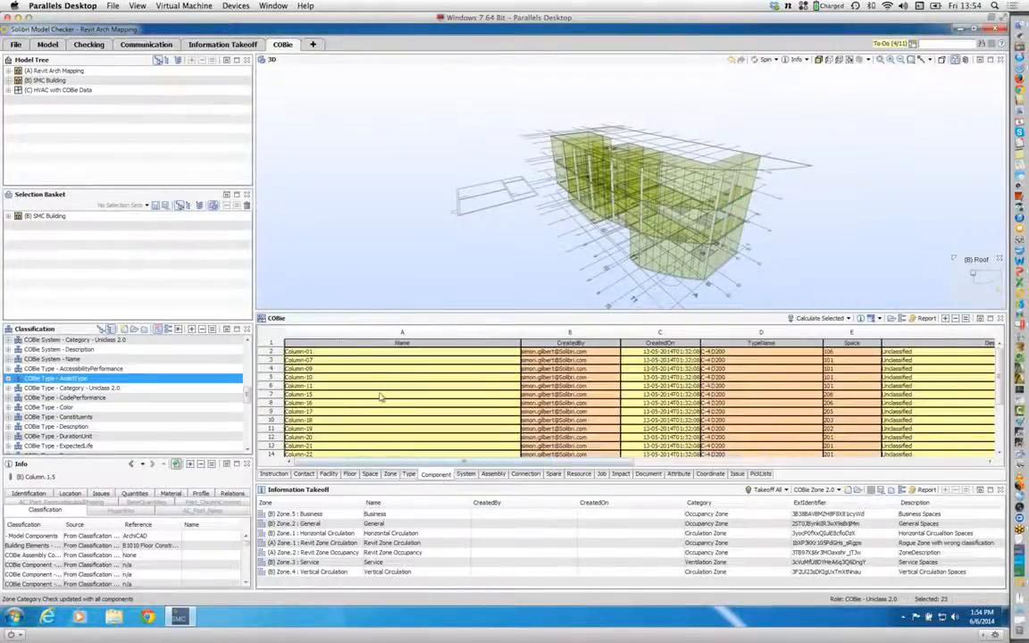
scroll(379, 397, "down", 3)
scroll(379, 397, "up", 3)
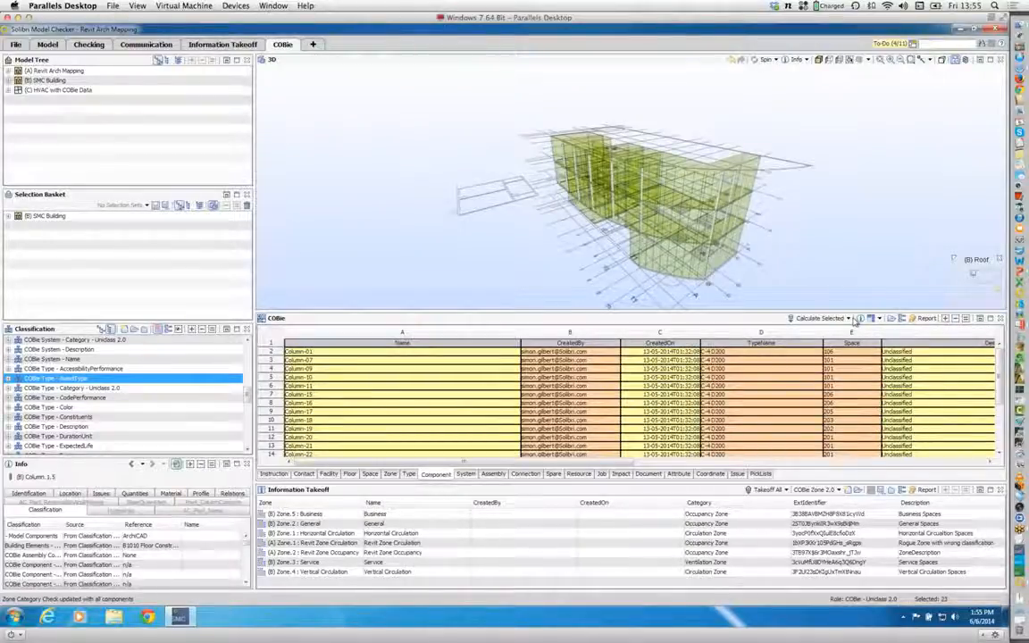
scroll(500, 384, "down", 3)
scroll(500, 384, "up", 3)
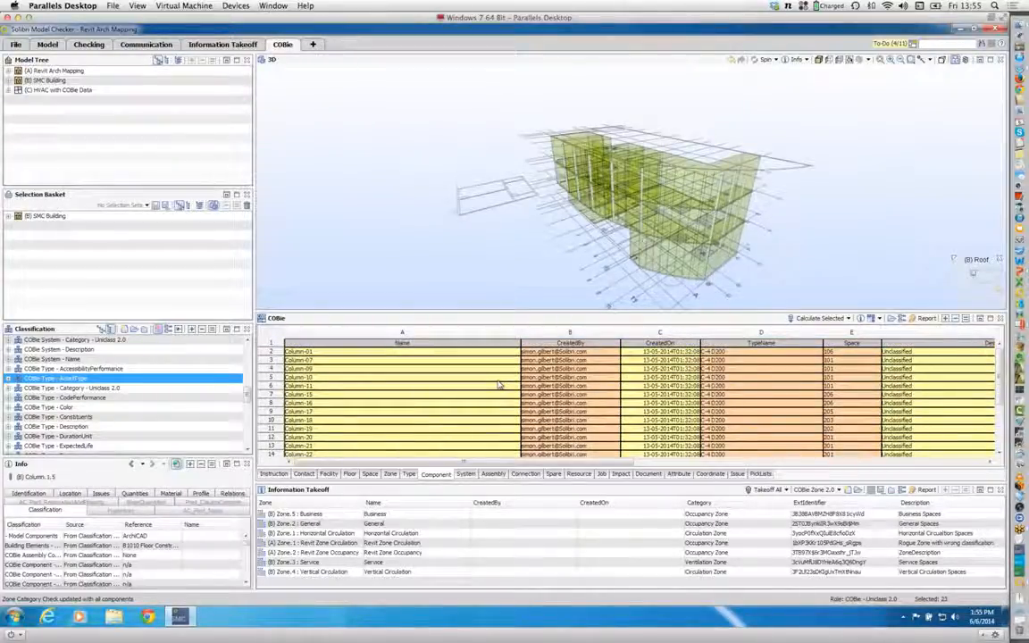
left_click(409, 475)
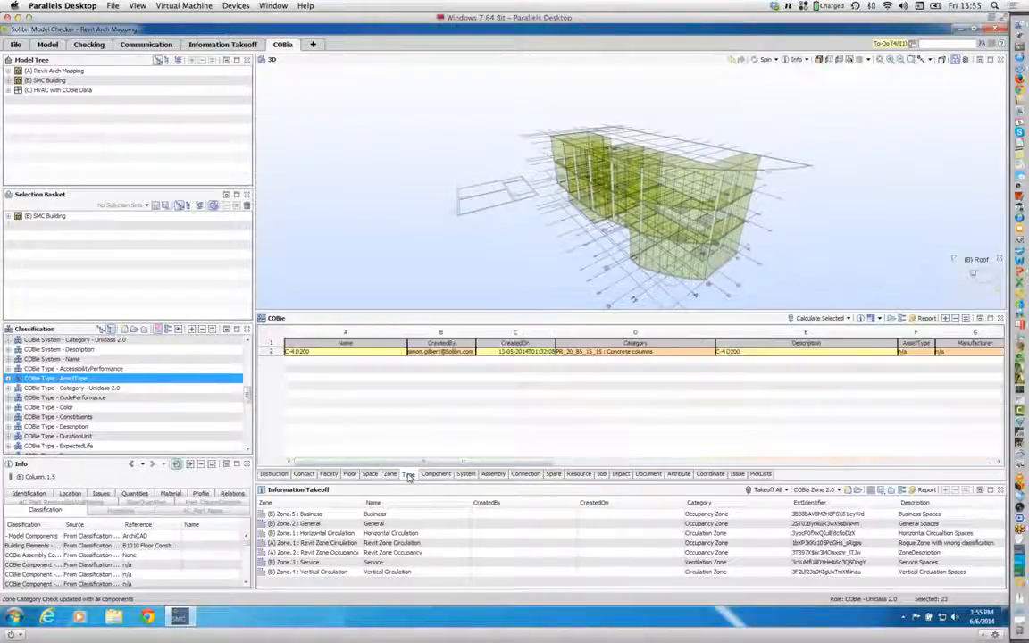
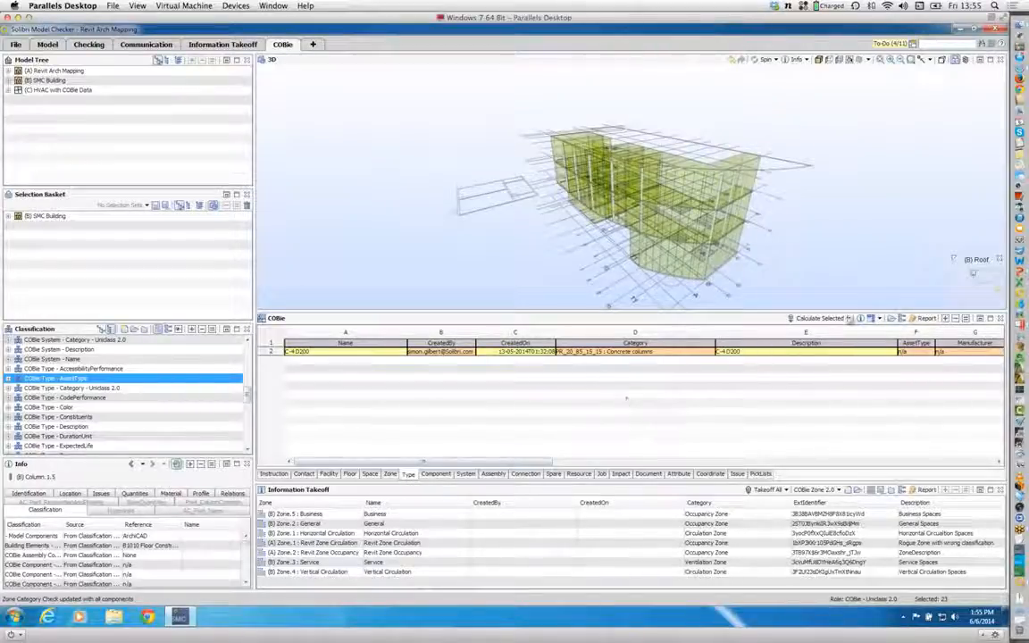
Step: Calculate COBie data for the whole model instead of only the selected components, despite the incomplete tasks
left_click(849, 318)
left_click(806, 331)
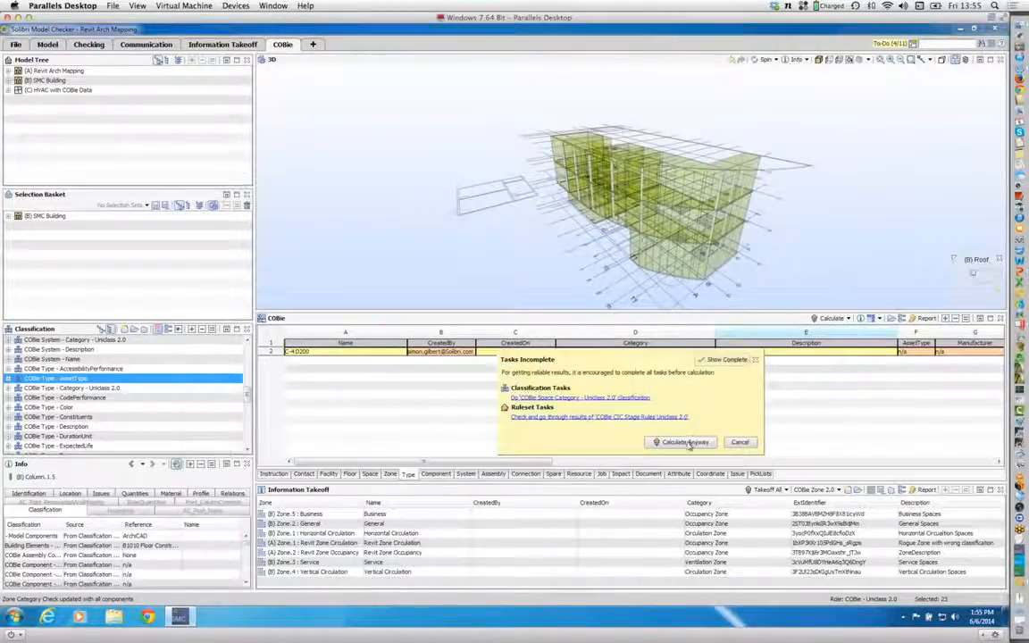
left_click(686, 442)
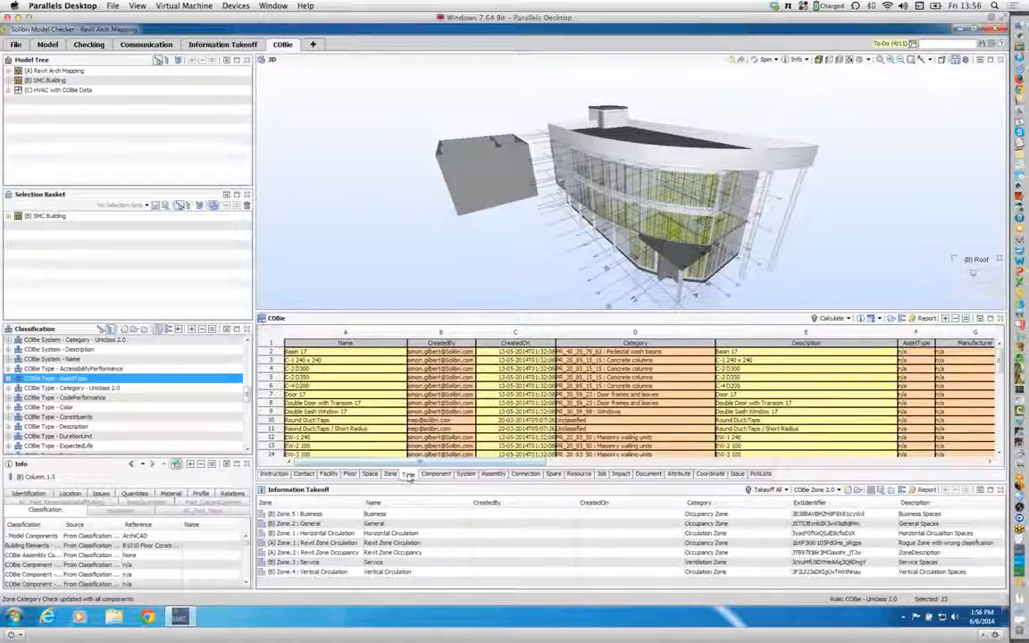
Step: Review the recalculated Component sheet from the basic walls and columns through the duct components down to the slabs
left_click(436, 474)
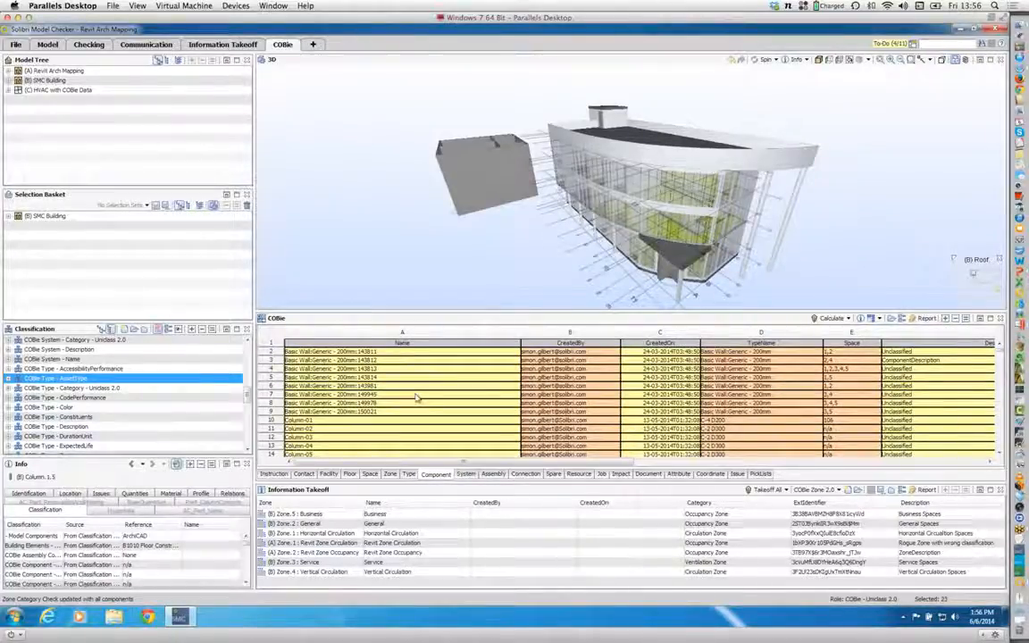
scroll(357, 393, "down", 1)
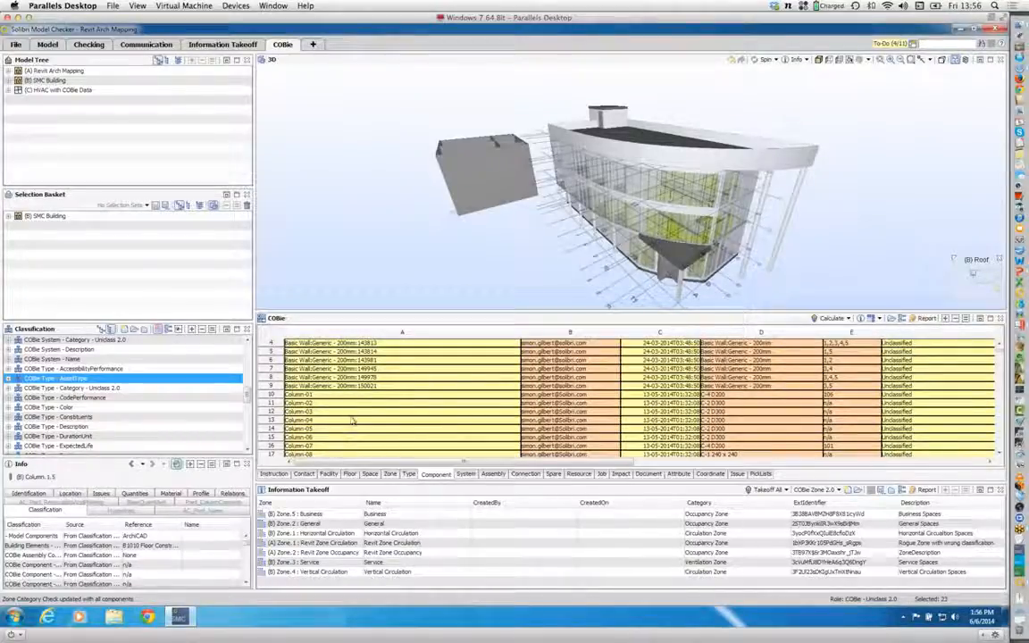
scroll(352, 412, "down", 10)
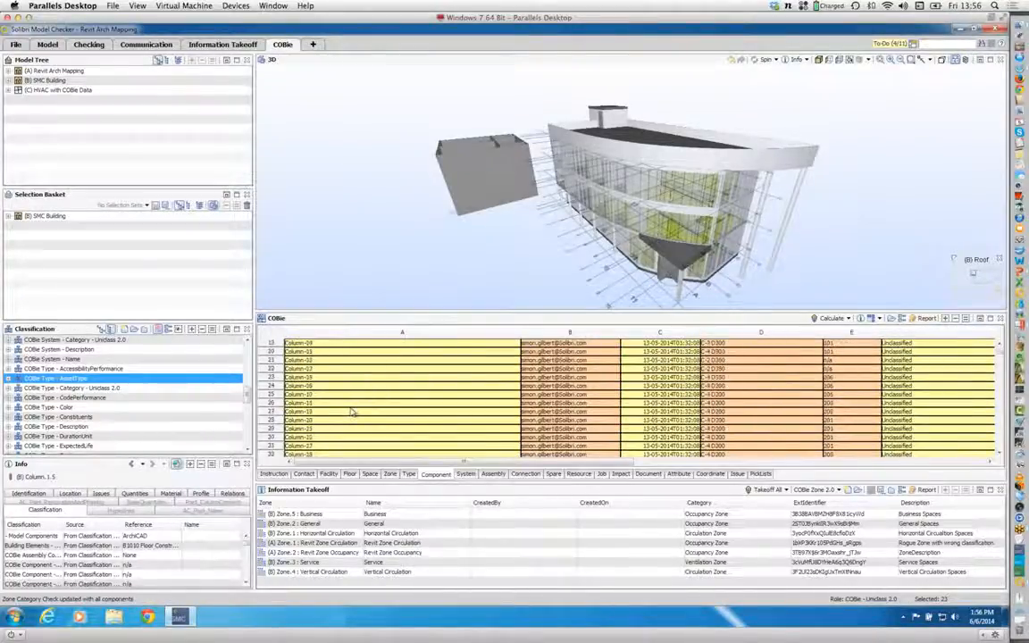
scroll(353, 411, "down", 15)
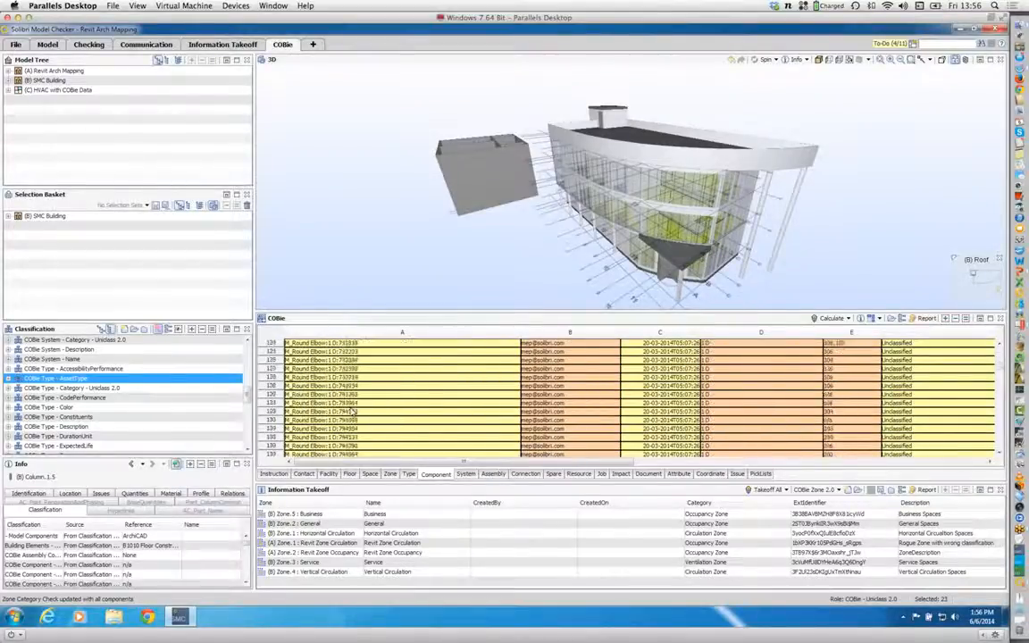
scroll(353, 411, "down", 14)
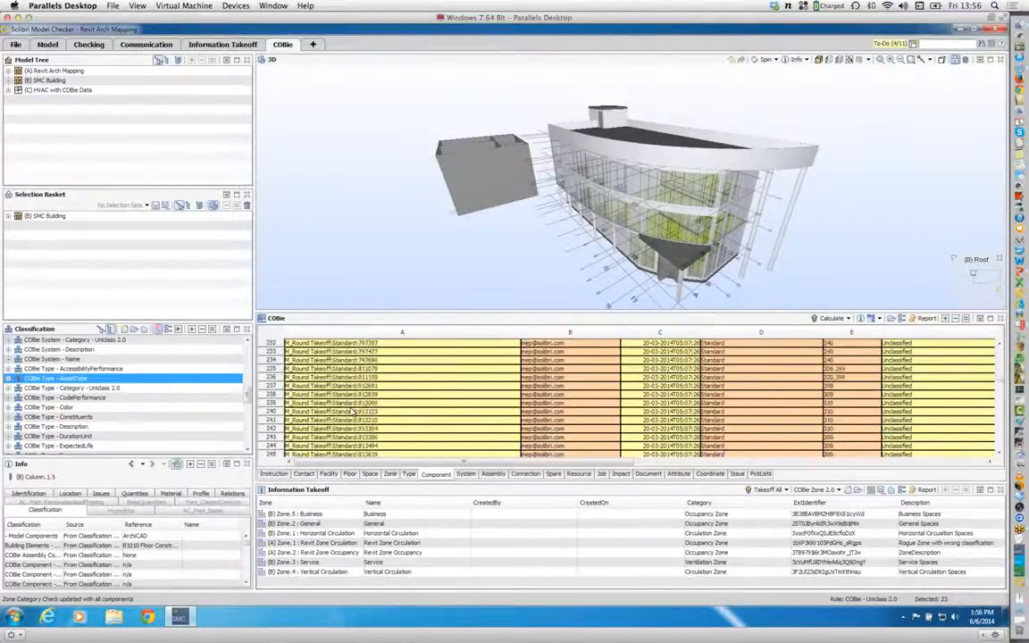
scroll(353, 411, "down", 12)
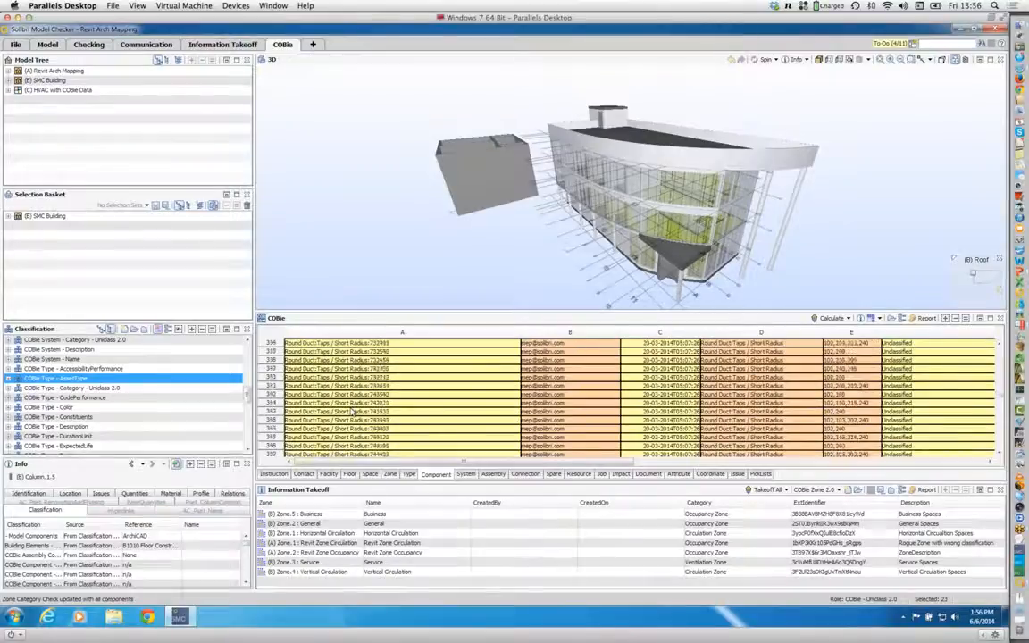
scroll(353, 411, "down", 15)
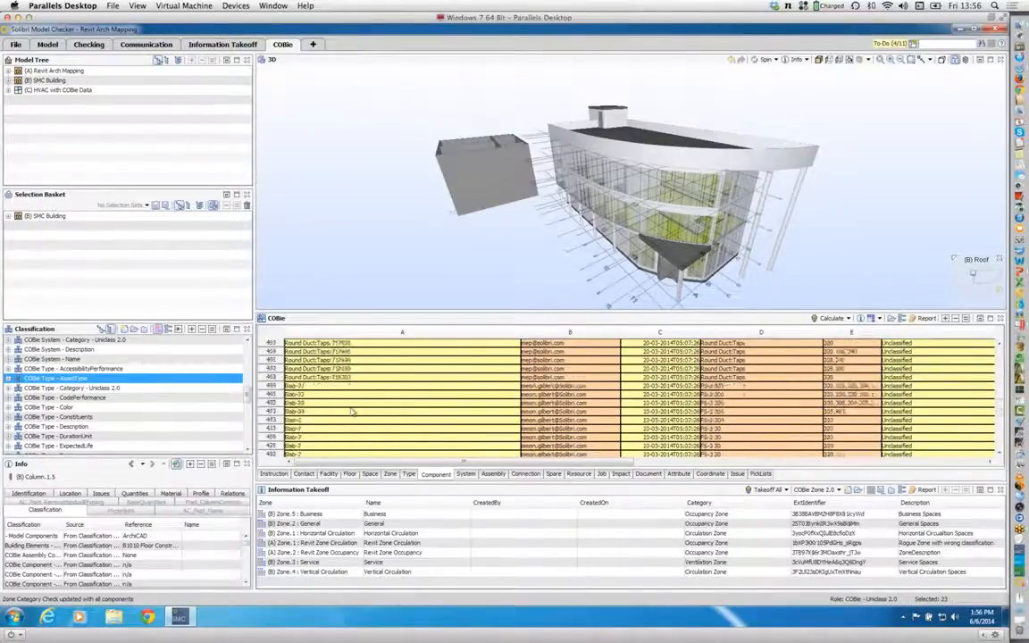
scroll(353, 410, "up", 3)
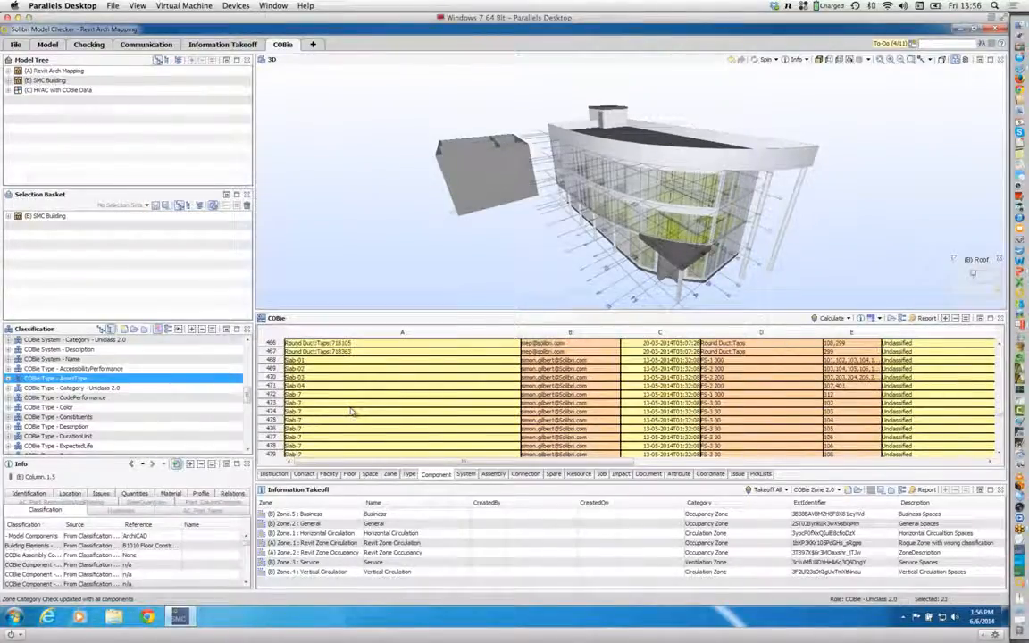
Step: Show the Slab-03 and Slab-04 components in 3D and examine each slab with its related spaces
left_click(311, 377)
mouse_move(687, 283)
left_mouse_down()
mouse_move(661, 150)
mouse_move(576, 132)
mouse_move(584, 176)
mouse_move(626, 221)
mouse_move(680, 240)
mouse_move(679, 167)
mouse_move(643, 127)
mouse_move(466, 131)
mouse_move(478, 170)
mouse_move(556, 246)
mouse_move(628, 281)
left_mouse_up()
scroll(625, 220, "up", 10)
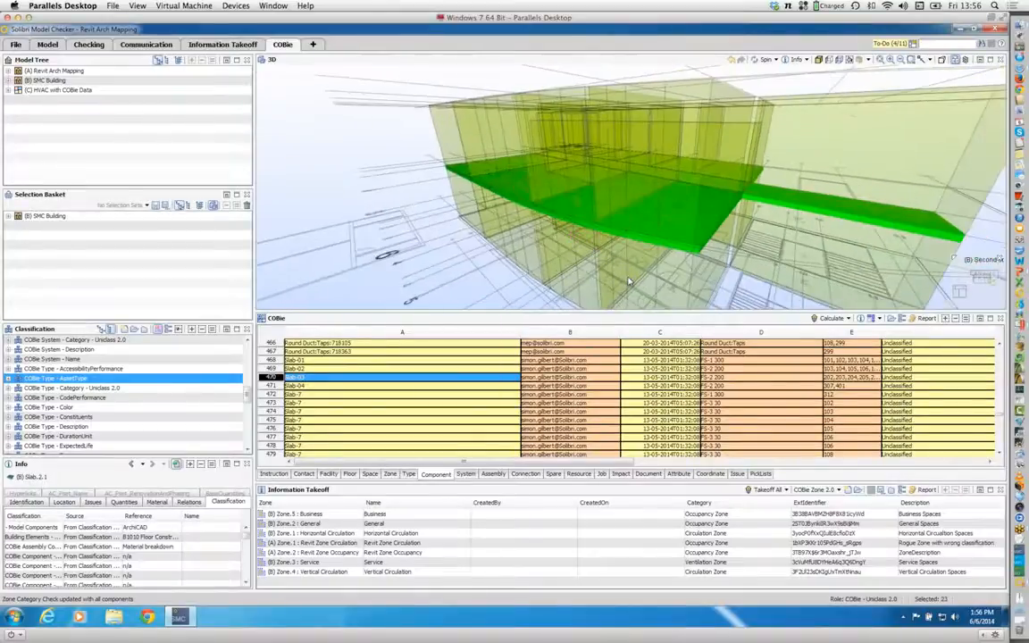
left_click(345, 388)
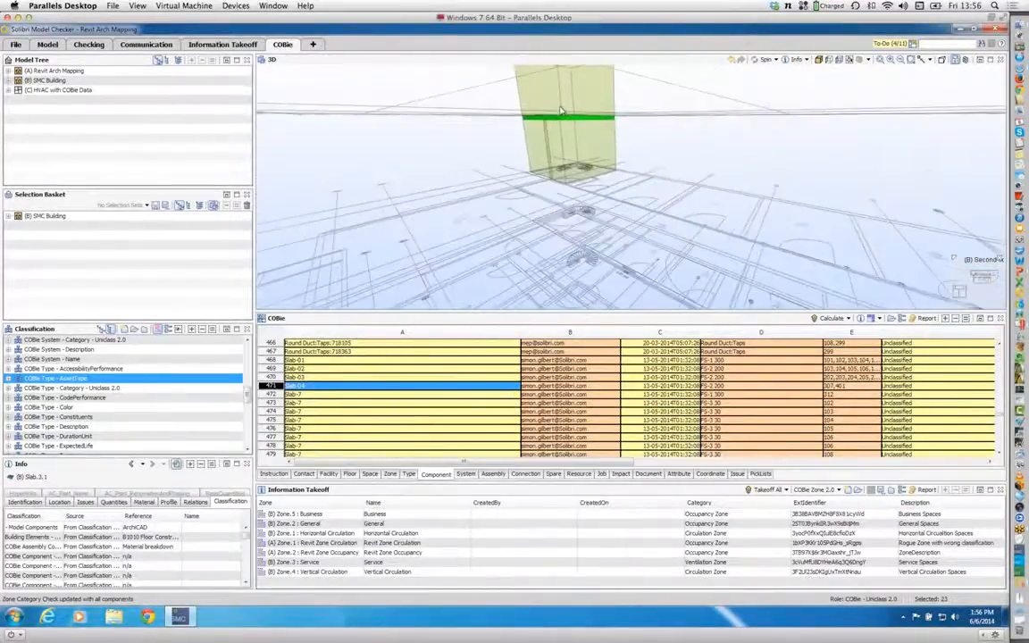
mouse_move(589, 127)
left_mouse_down()
mouse_move(585, 150)
mouse_move(473, 169)
mouse_move(472, 157)
mouse_move(696, 160)
mouse_move(560, 152)
mouse_move(590, 347)
left_mouse_up()
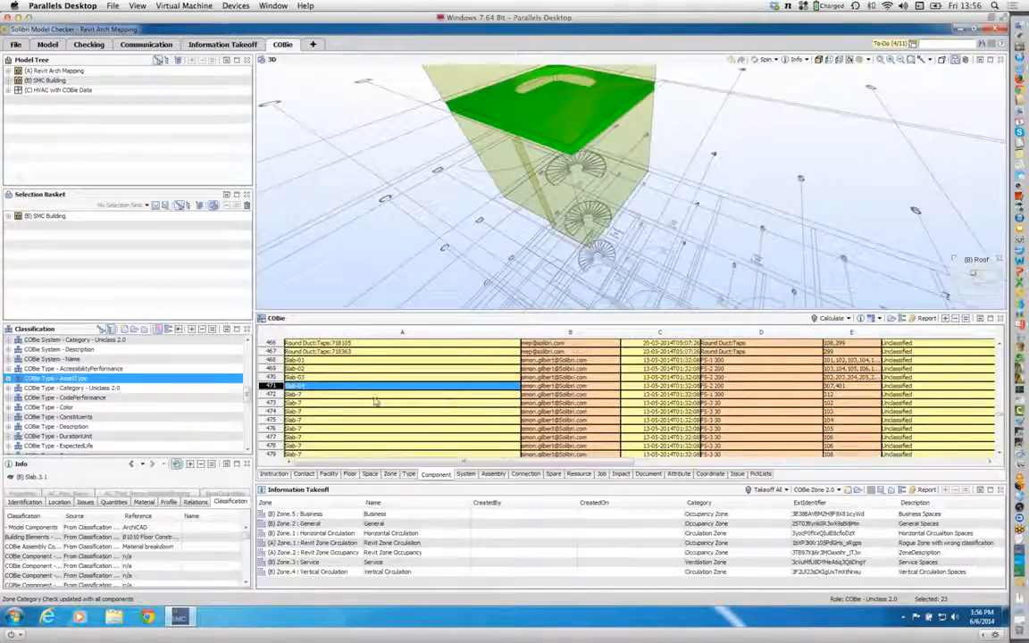
Step: Find the walls further down the Component sheet and examine Wall-41 with its related spaces in 3D
scroll(376, 402, "down", 7)
scroll(376, 402, "down", 14)
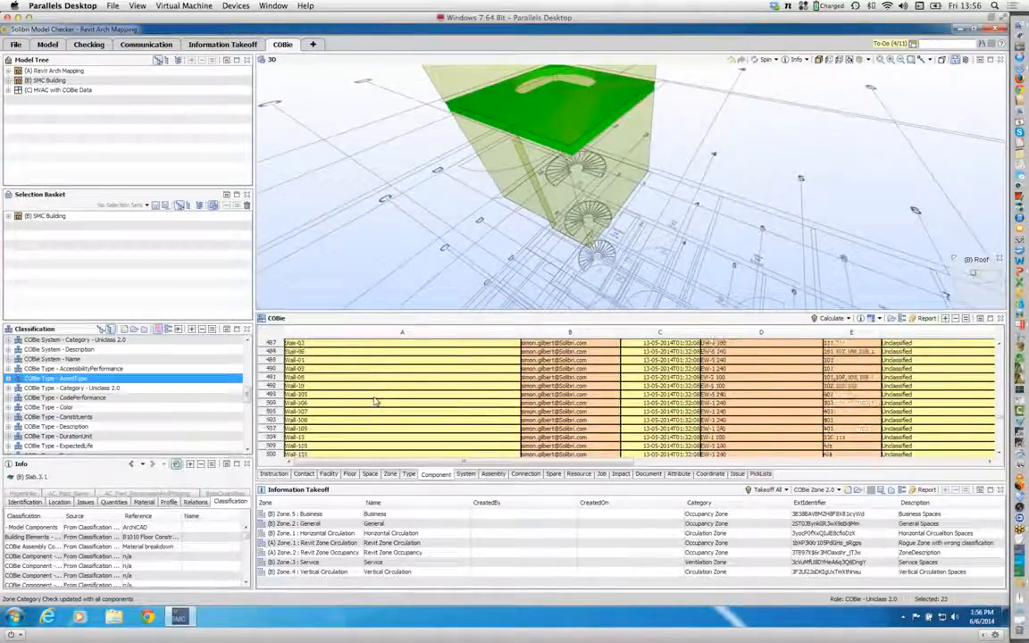
scroll(366, 393, "down", 2)
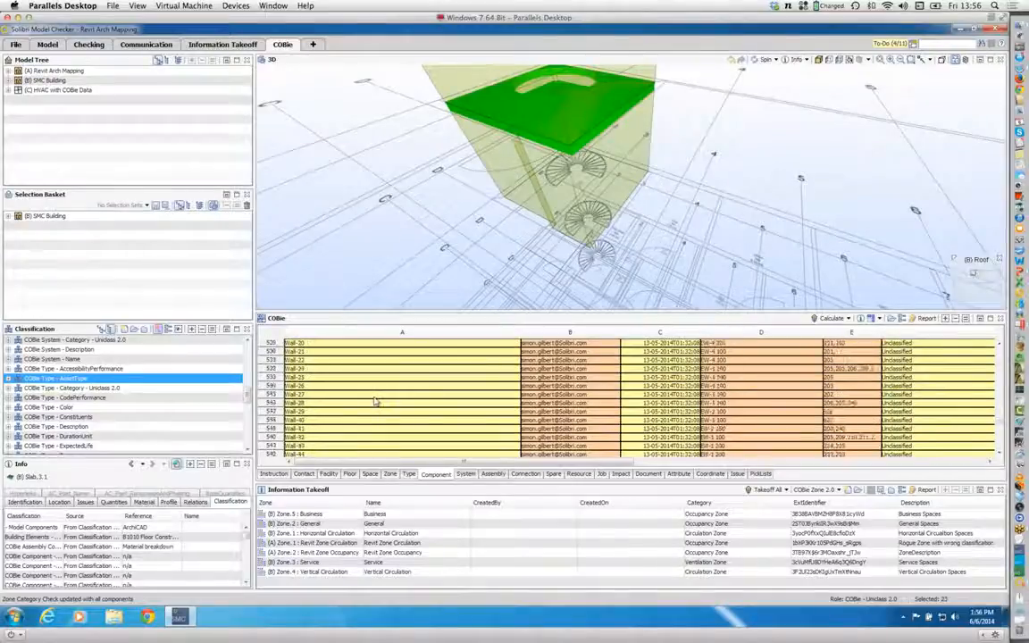
scroll(327, 435, "down", 1)
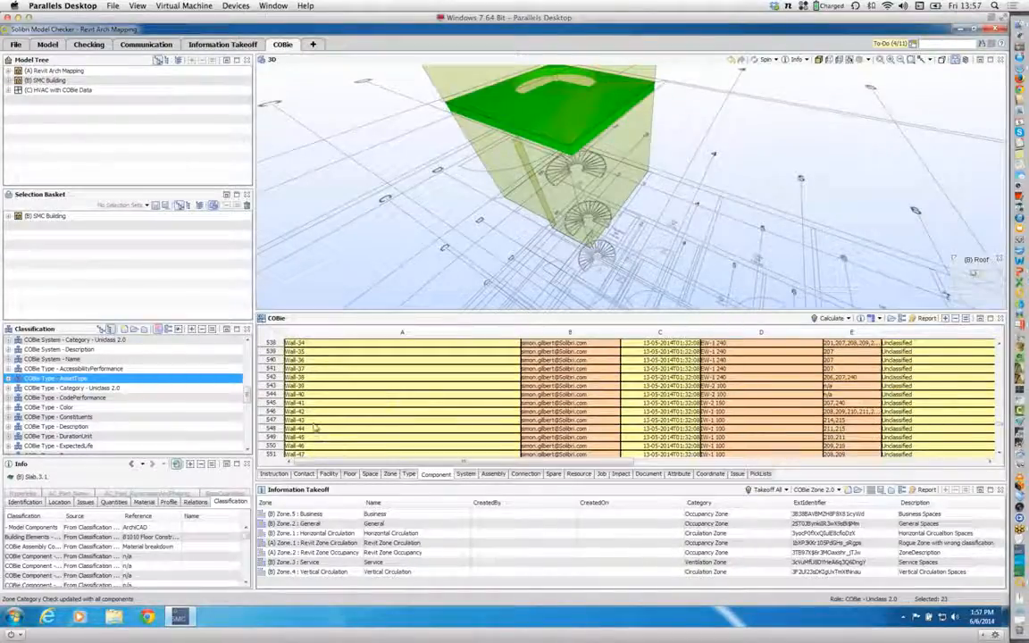
left_click(312, 404)
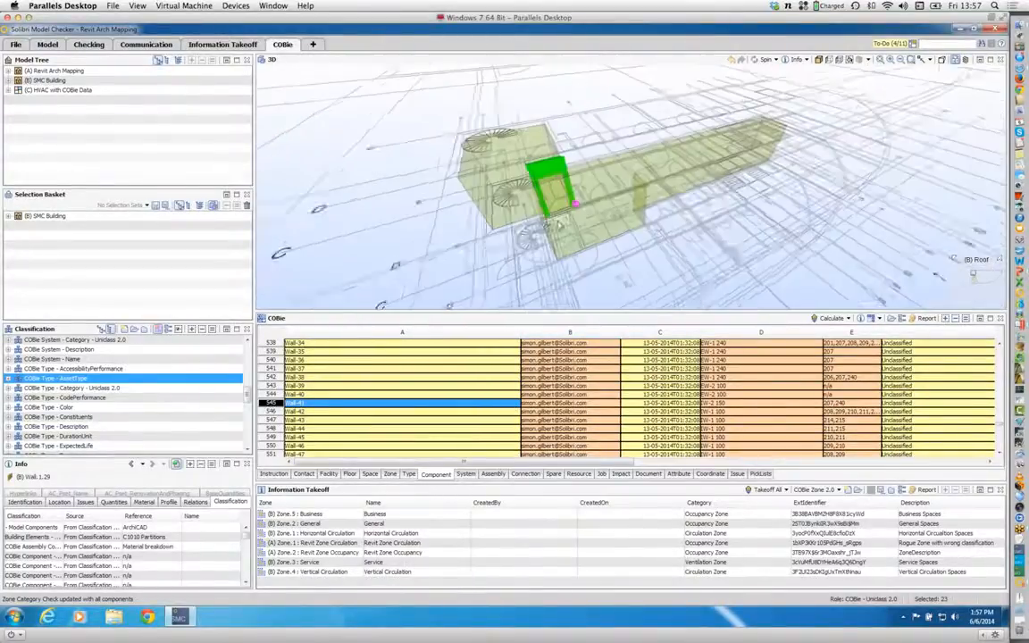
left_click_drag(560, 225, 491, 242)
Step: Show Wall-42 in 3D and examine up close how it borders the row of related spaces
left_click(311, 412)
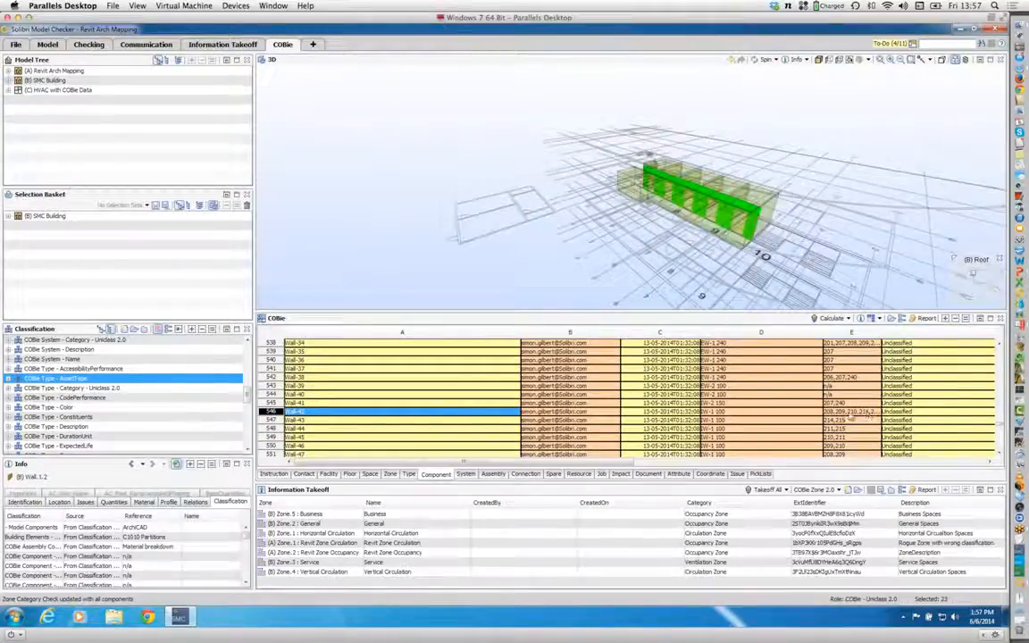
scroll(754, 216, "up", 6)
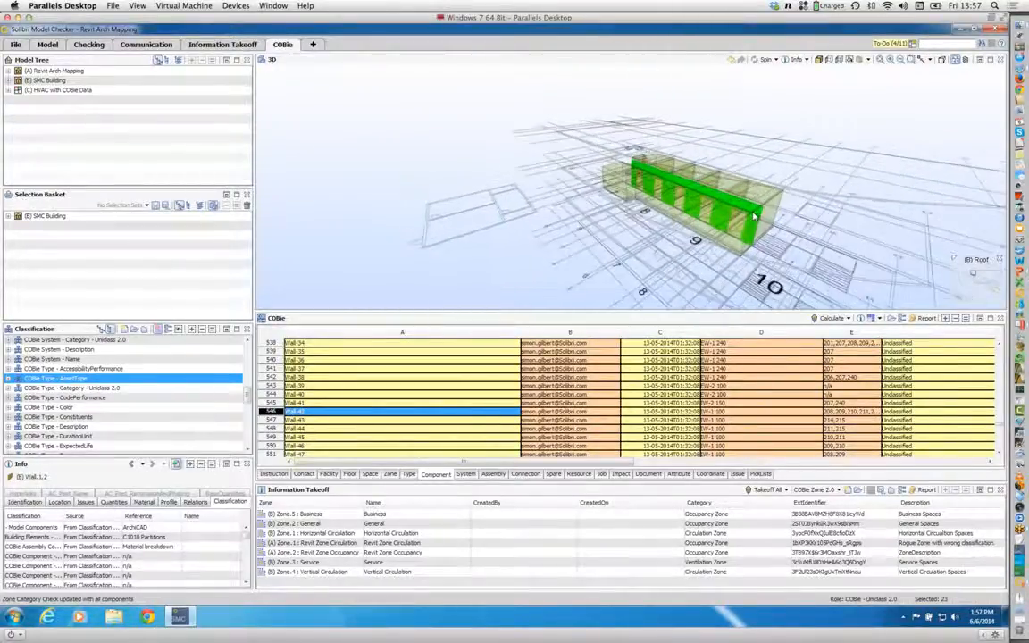
left_click_drag(589, 207, 749, 237)
mouse_move(749, 236)
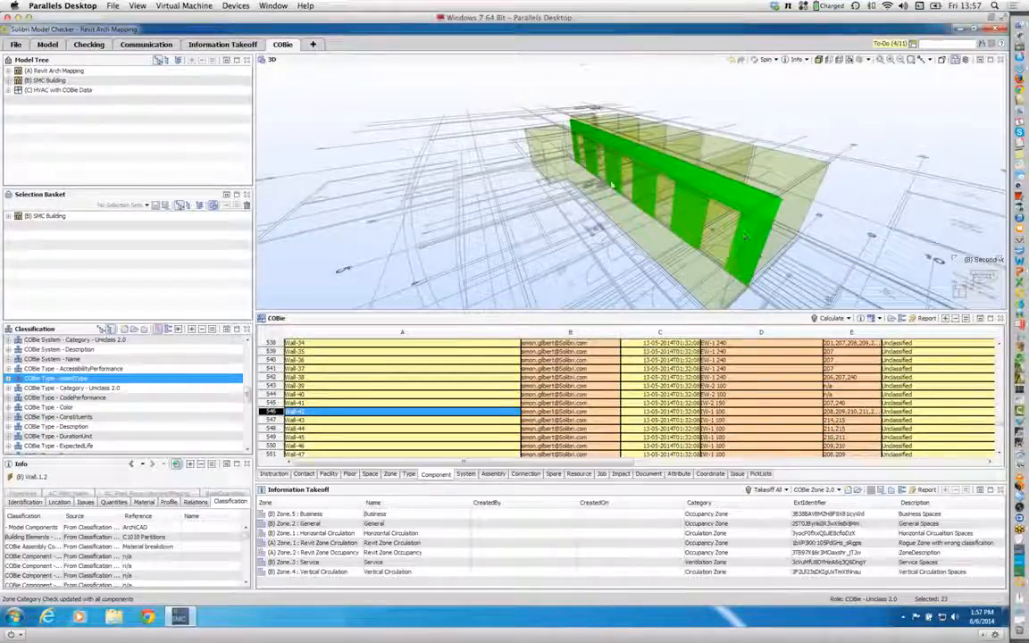
mouse_move(612, 186)
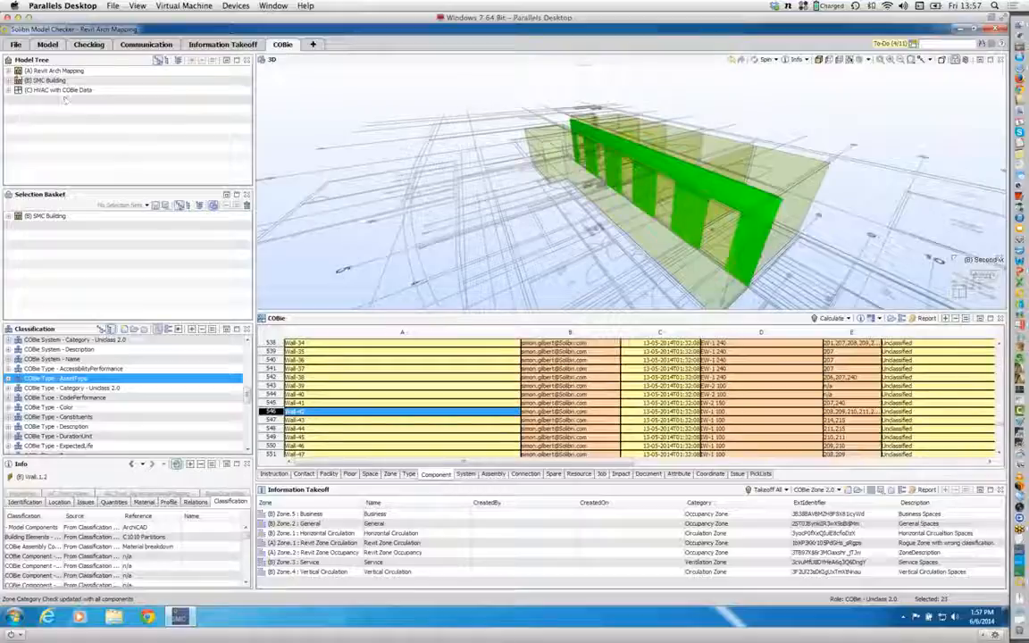
Step: Expand the SMC Building model through its site and building down to the list of floors
left_click(8, 80)
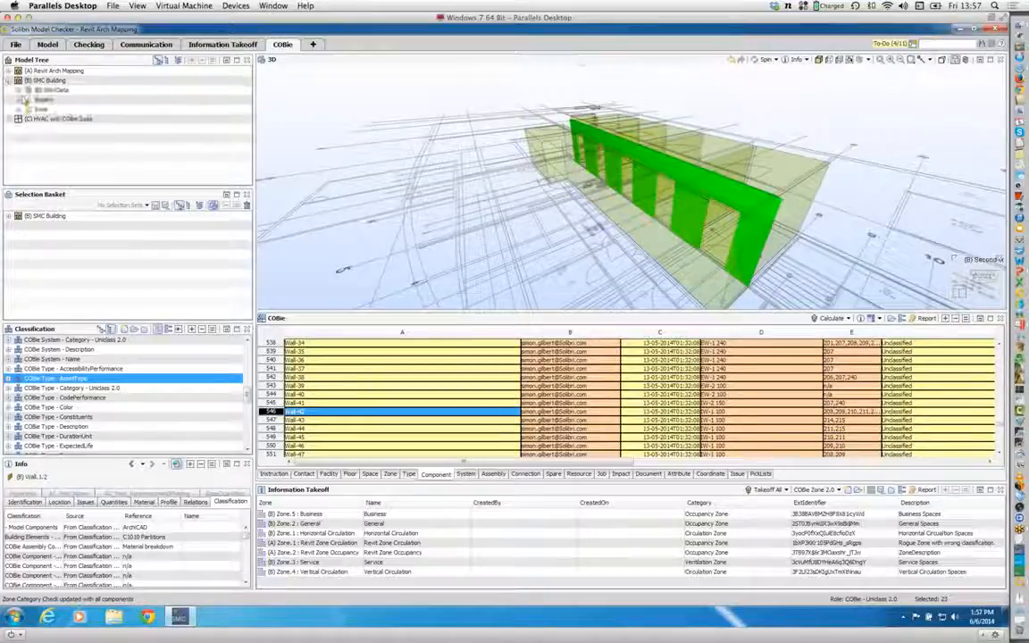
left_click(19, 91)
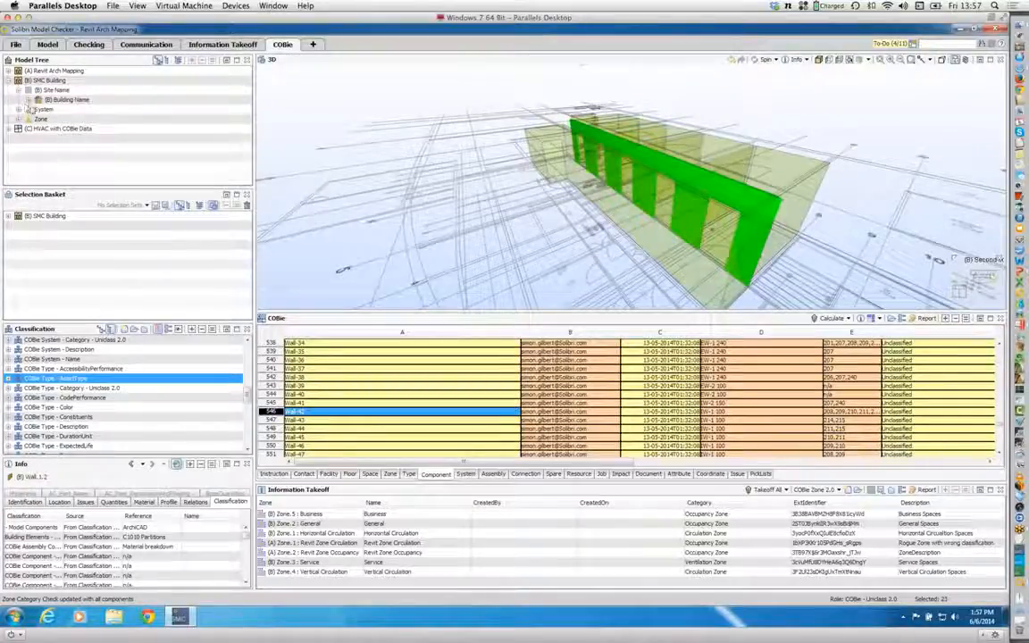
left_click(28, 99)
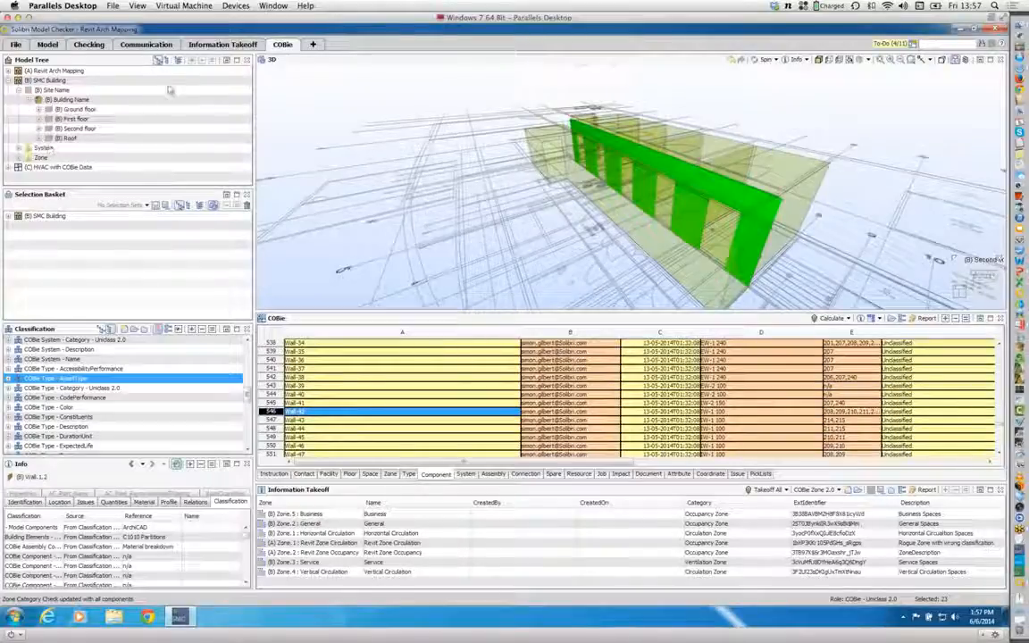
Step: Group the model tree by component type and show the Stair[111] space from 9 Communication & Access in 3D
left_click(158, 60)
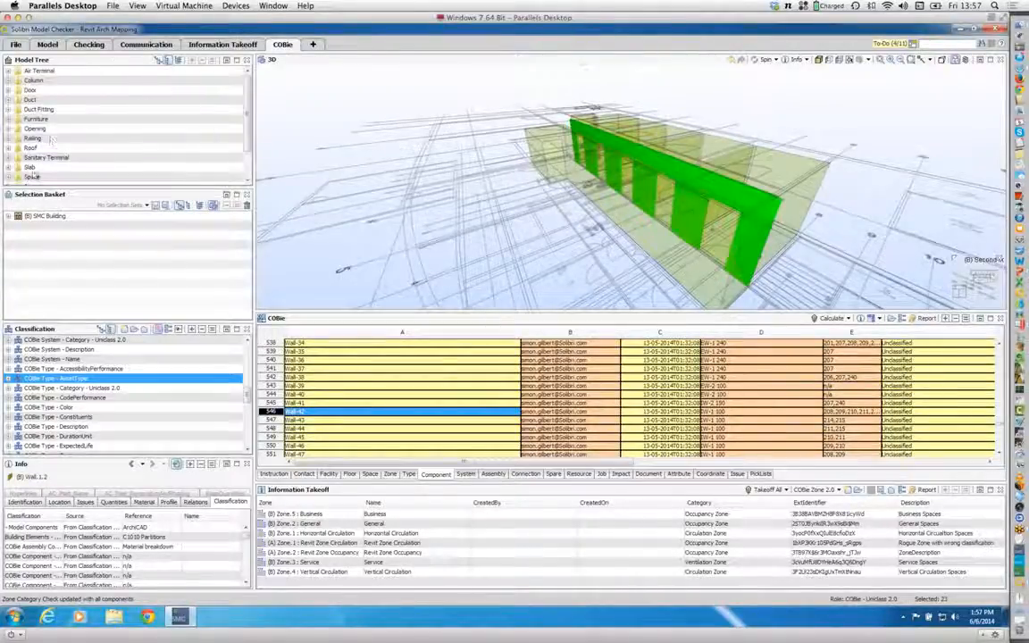
left_click(38, 178)
double_click(38, 180)
scroll(263, 133, "down", 5)
scroll(241, 139, "down", 4)
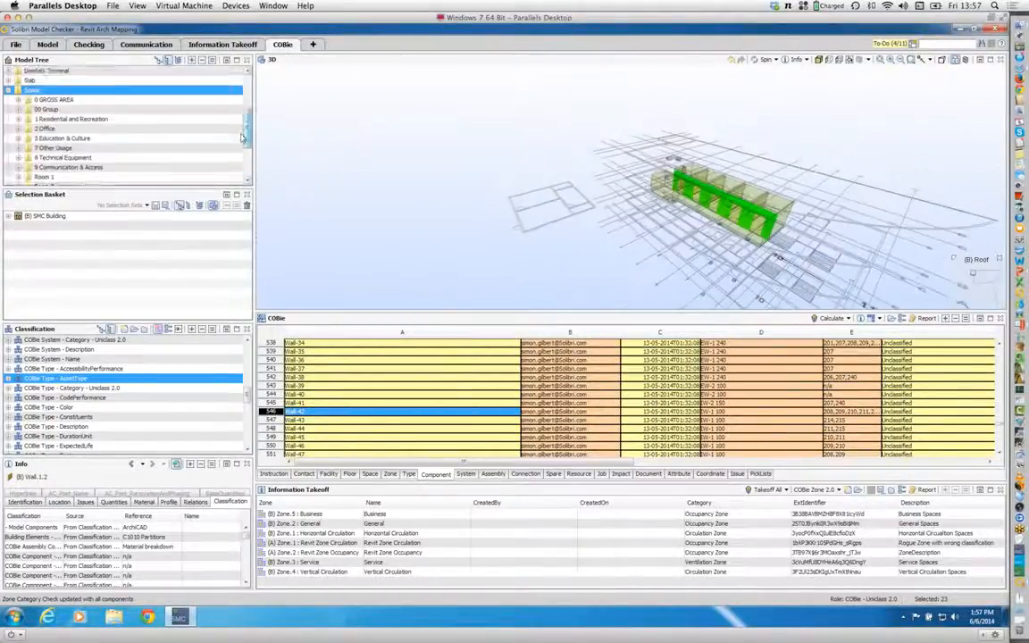
scroll(241, 146, "down", 2)
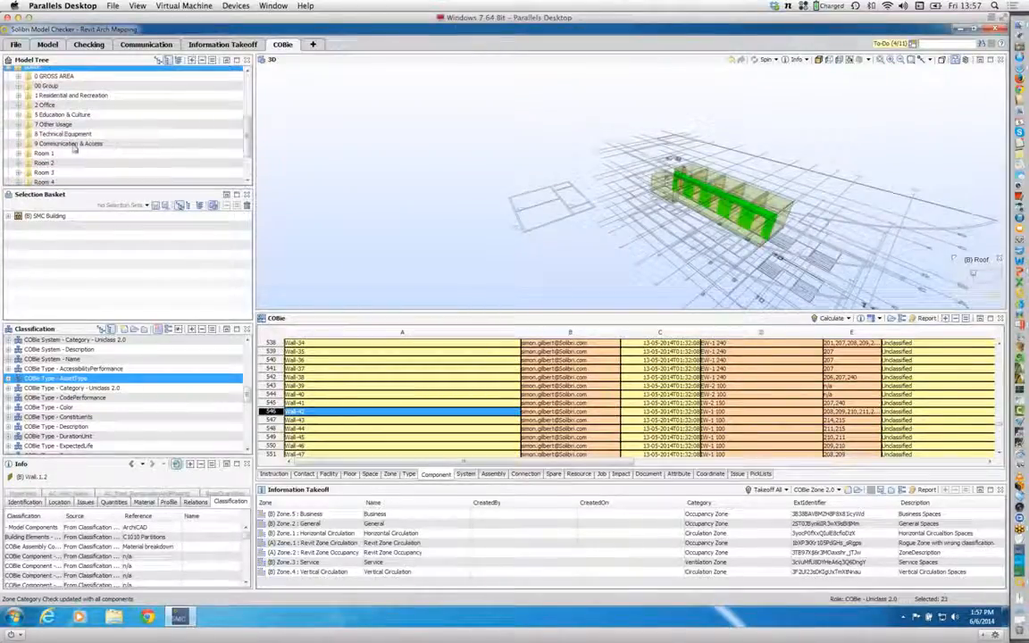
double_click(75, 145)
left_click(87, 155)
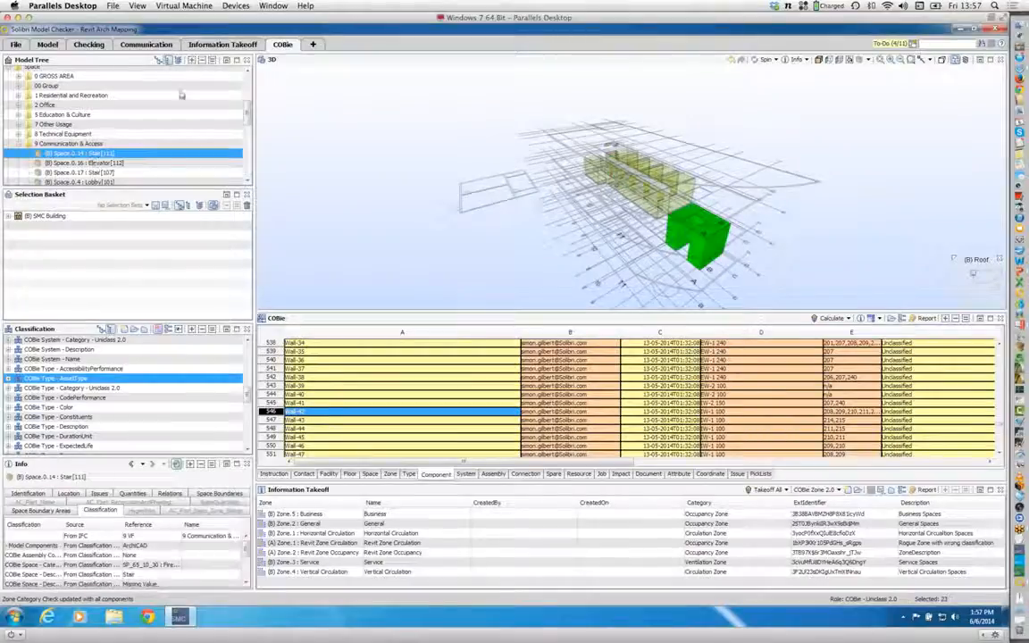
Step: Return the model tree to the building hierarchy and show the ground floor's Education and Conference Area[124] space in 3D
left_click(179, 60)
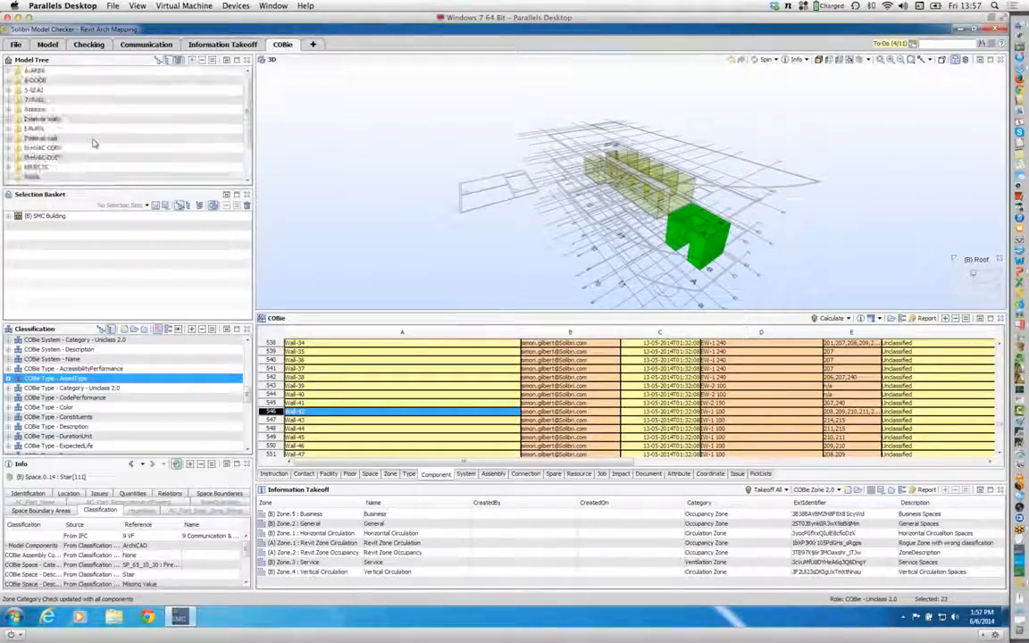
left_click(159, 60)
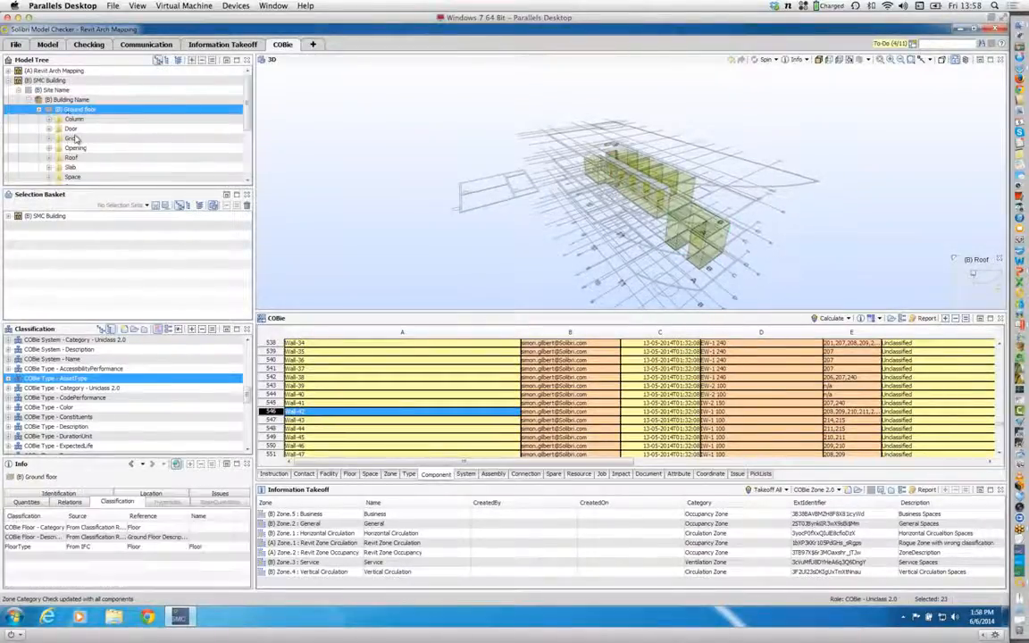
left_click_drag(247, 96, 247, 128)
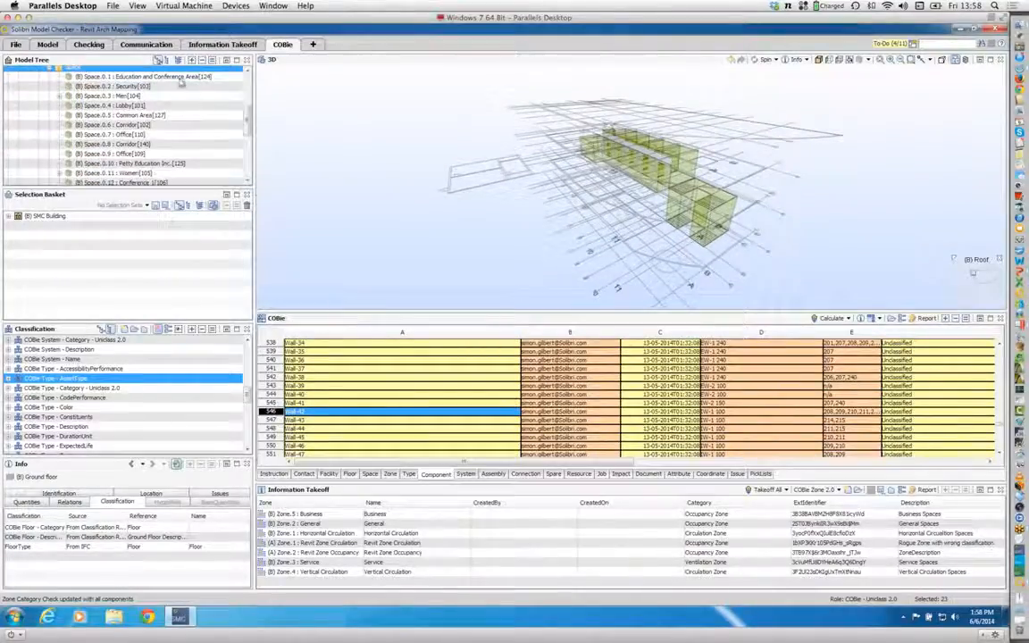
left_click(178, 77)
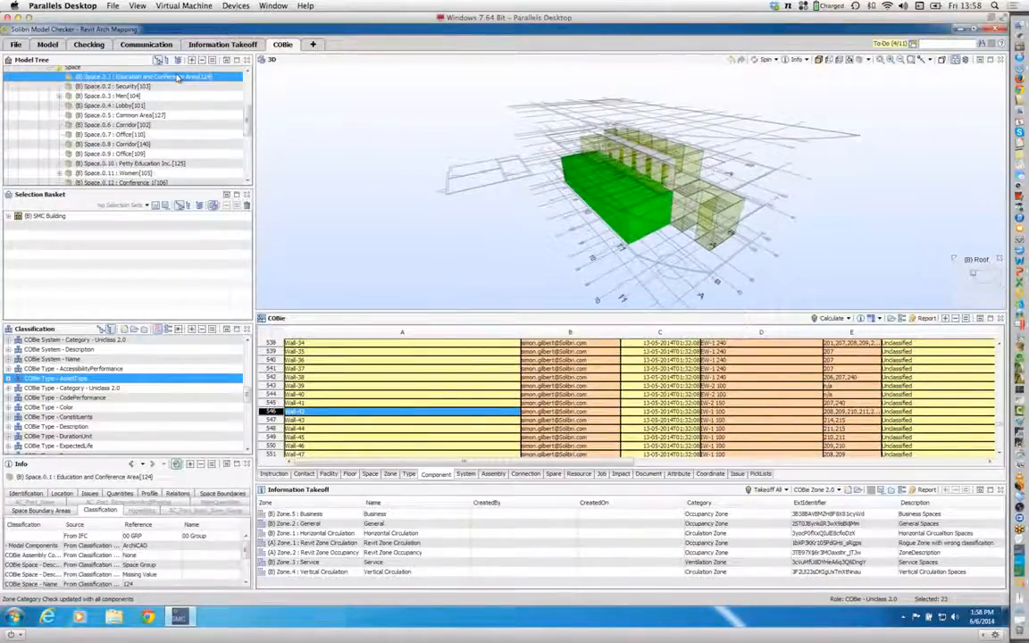
left_click_drag(654, 239, 625, 214)
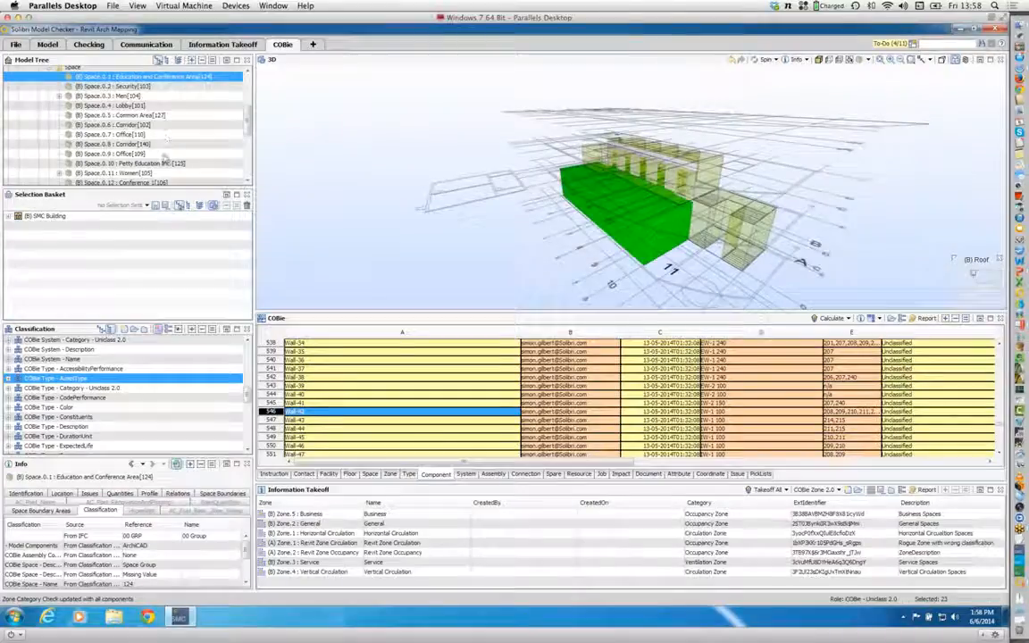
Step: Show the Ground Floor Gross Area[134] space in 3D and open the COBie Space sheet
left_click_drag(247, 126, 247, 139)
left_click(175, 151)
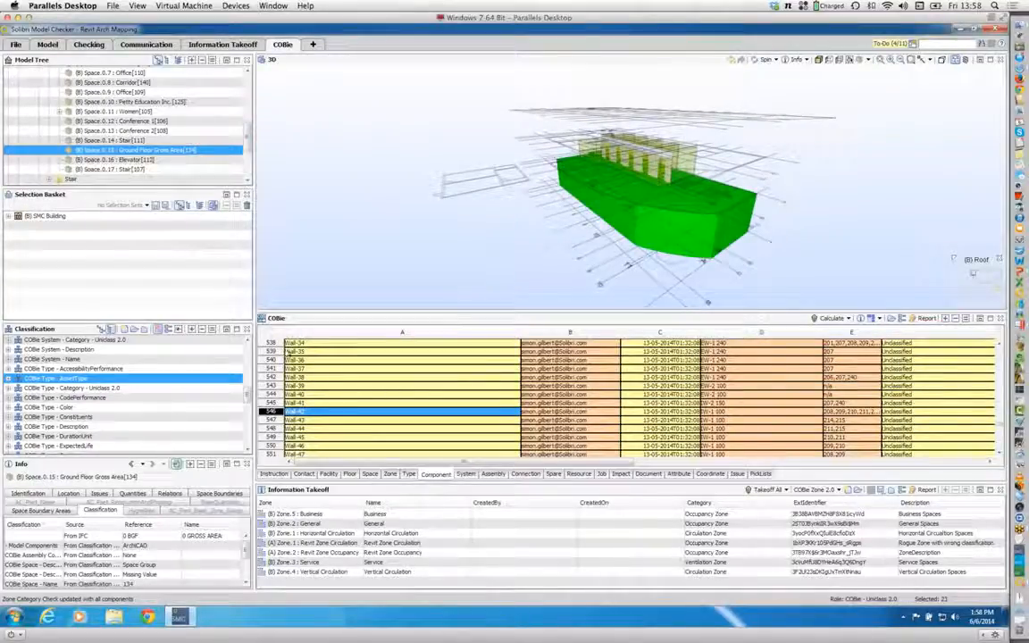
left_click(369, 474)
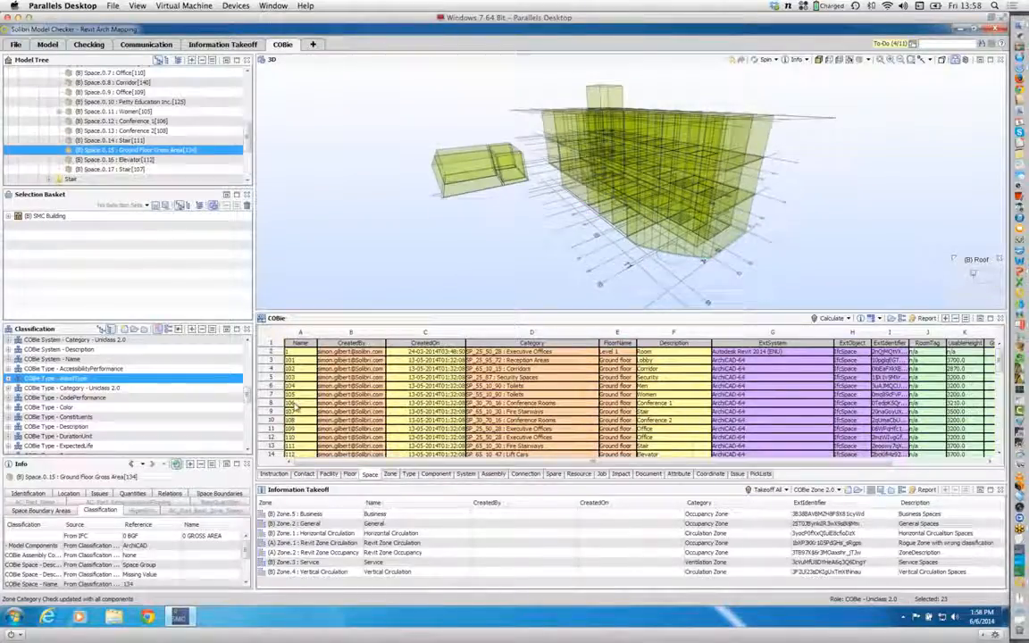
Step: Review the classification rules of the Space Grouping classification and close its settings without changes
scroll(230, 406, "down", 5)
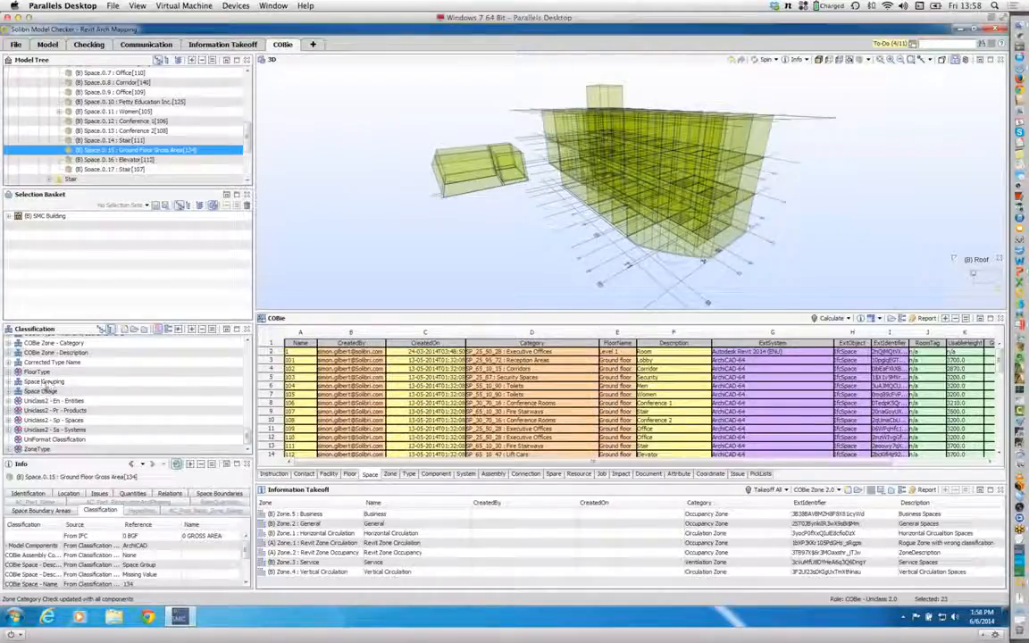
left_click(9, 382)
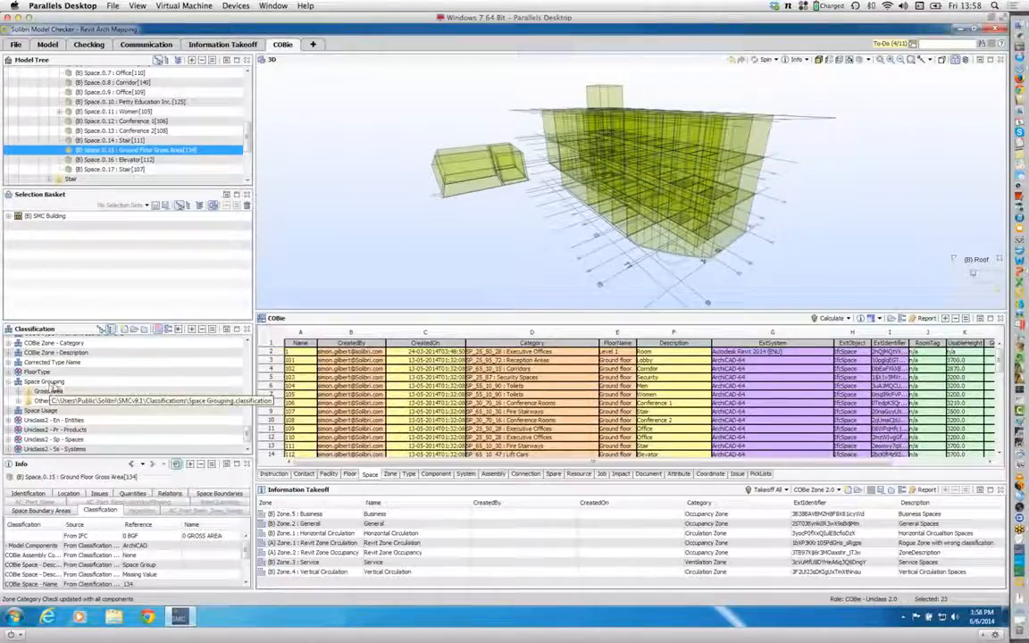
left_click(45, 381)
left_click(167, 330)
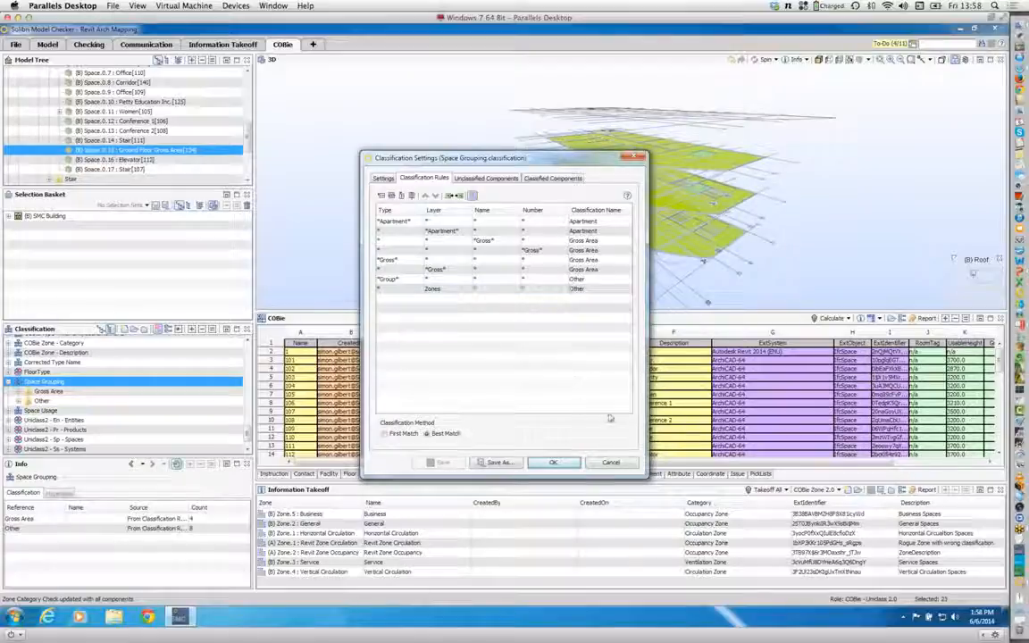
left_click(611, 463)
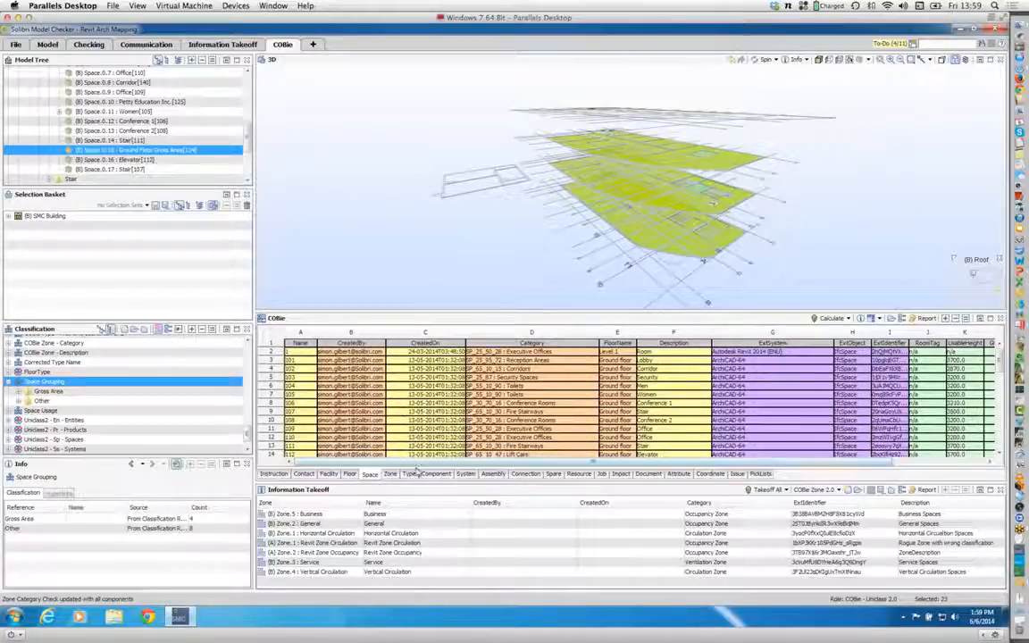
Step: Open the COBie System sheet and show the Exhaust Air system from row 7 in 3D, orbiting around its ductwork
left_click(465, 474)
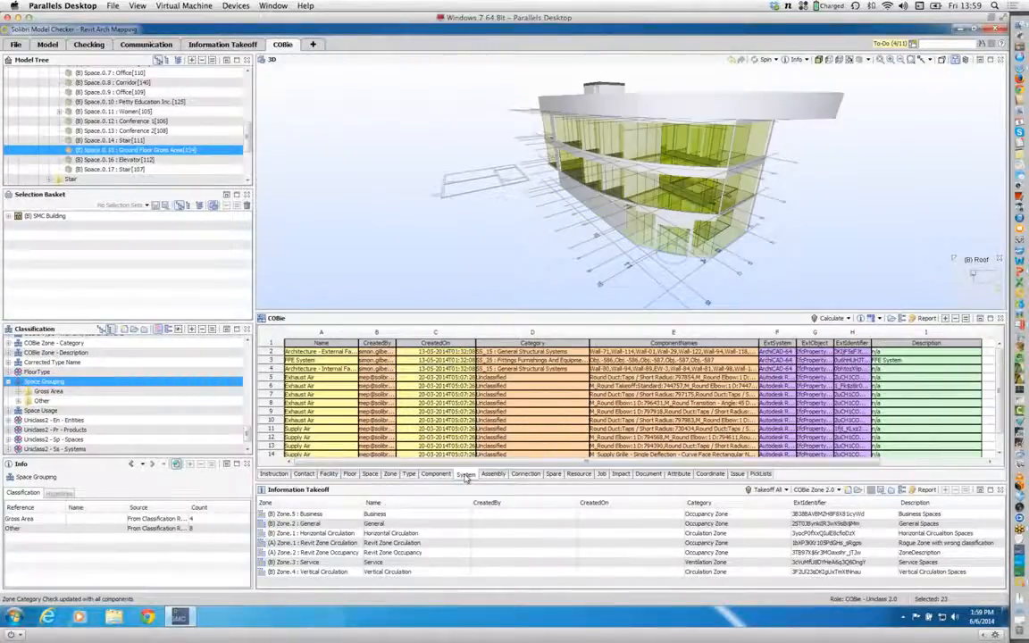
left_click(304, 393)
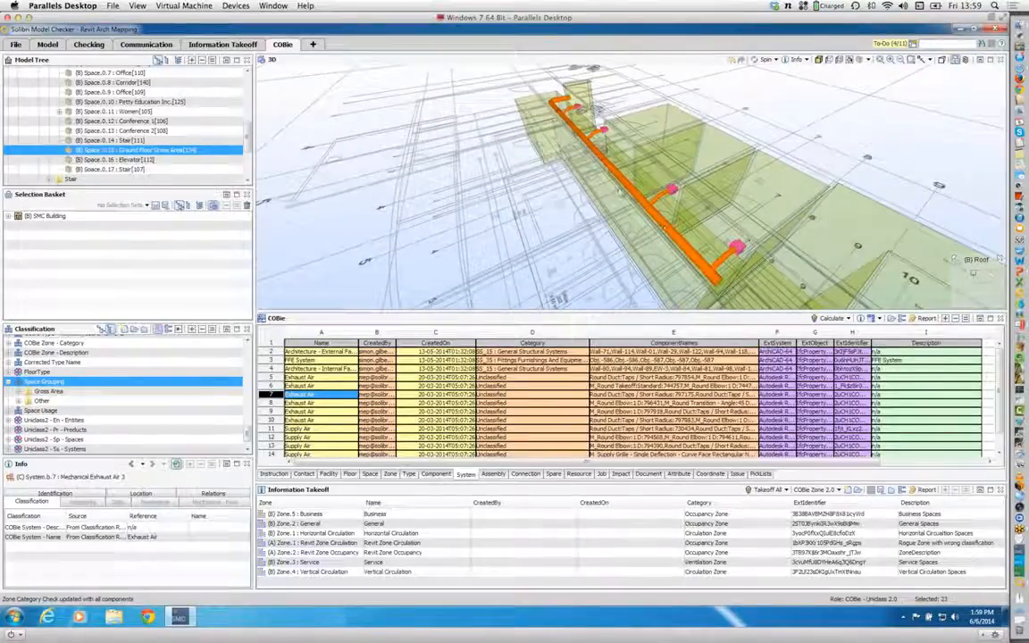
left_click_drag(664, 228, 620, 302)
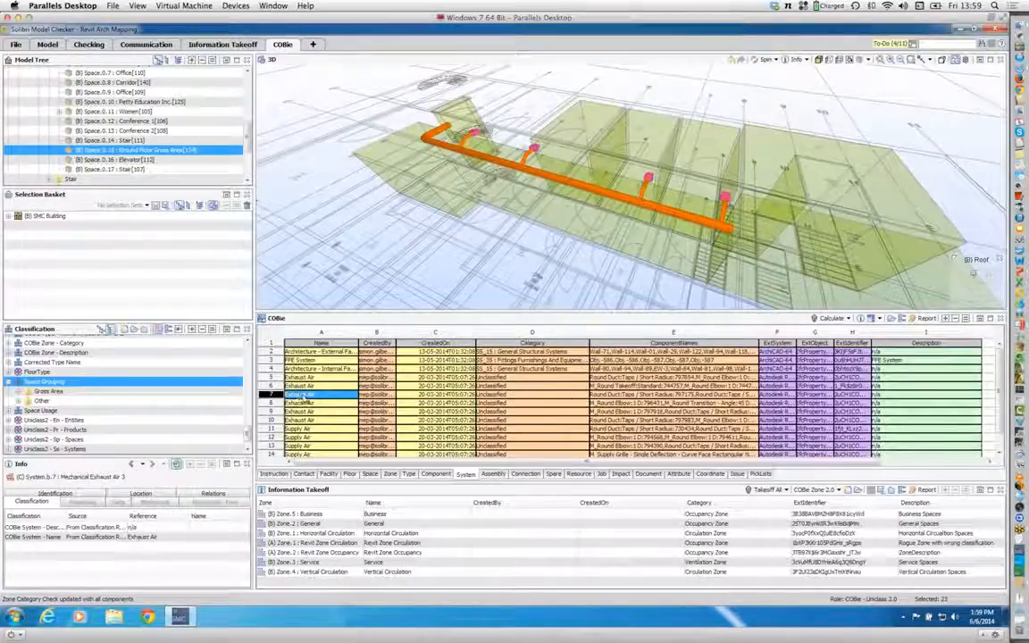
mouse_move(591, 225)
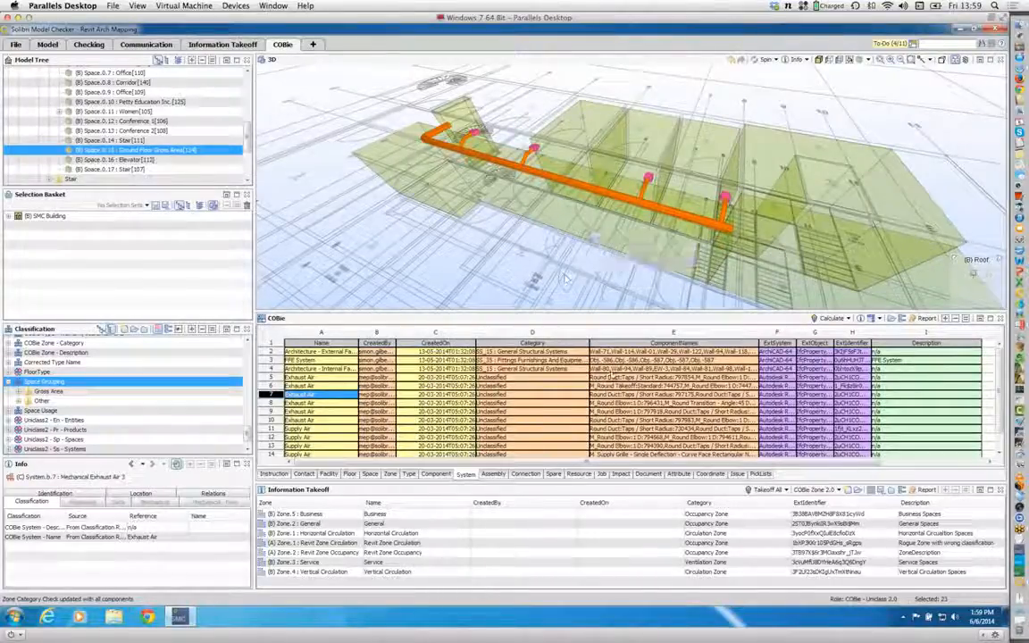
Step: Open the COBie Assembly sheet and switch the information takeoff to the COBie Assembly Components definition
left_click(496, 476)
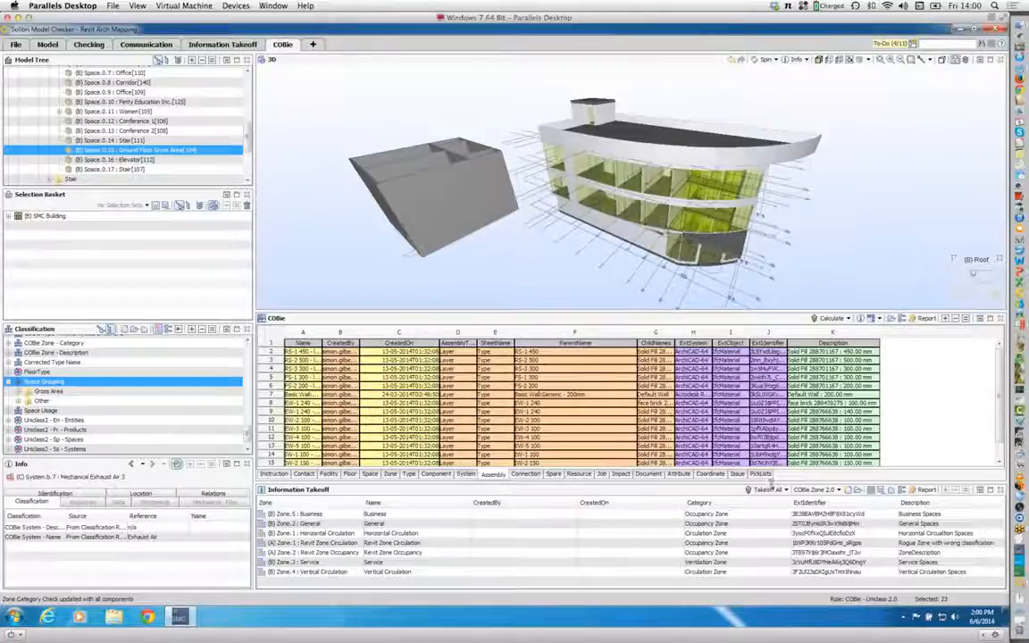
left_click(837, 490)
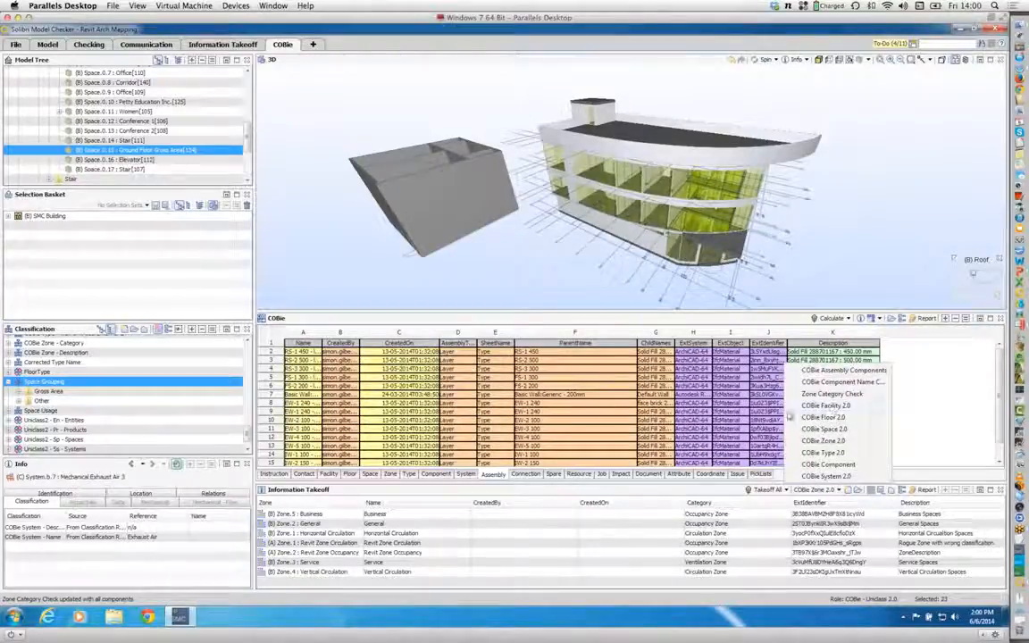
left_click(844, 370)
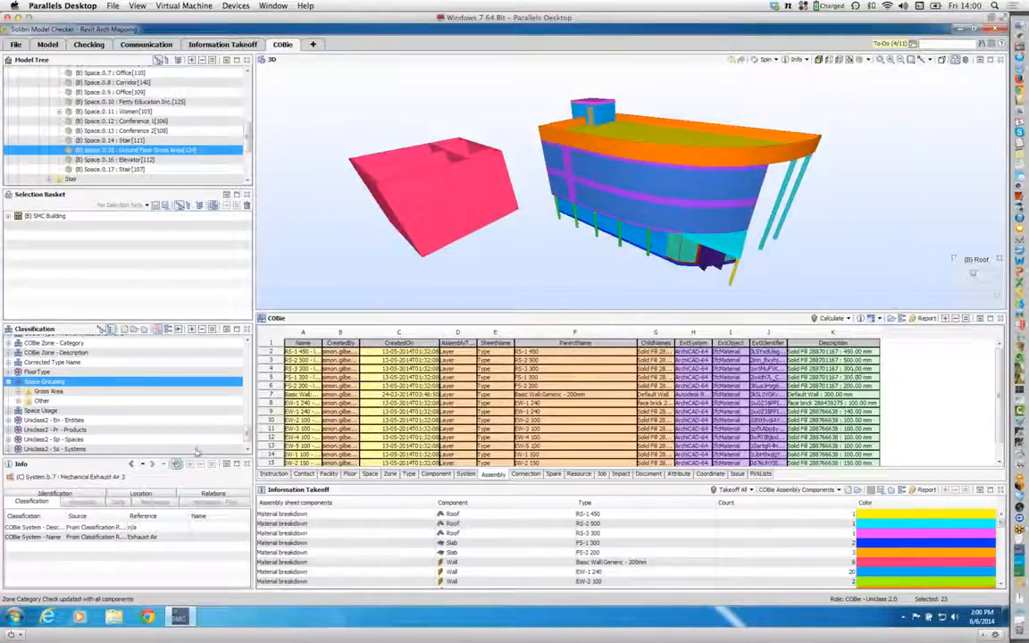
Step: Review the classification rules of the COBie Assembly Components classification and close its settings without changes
scroll(237, 366, "up", 5)
scroll(249, 359, "up", 5)
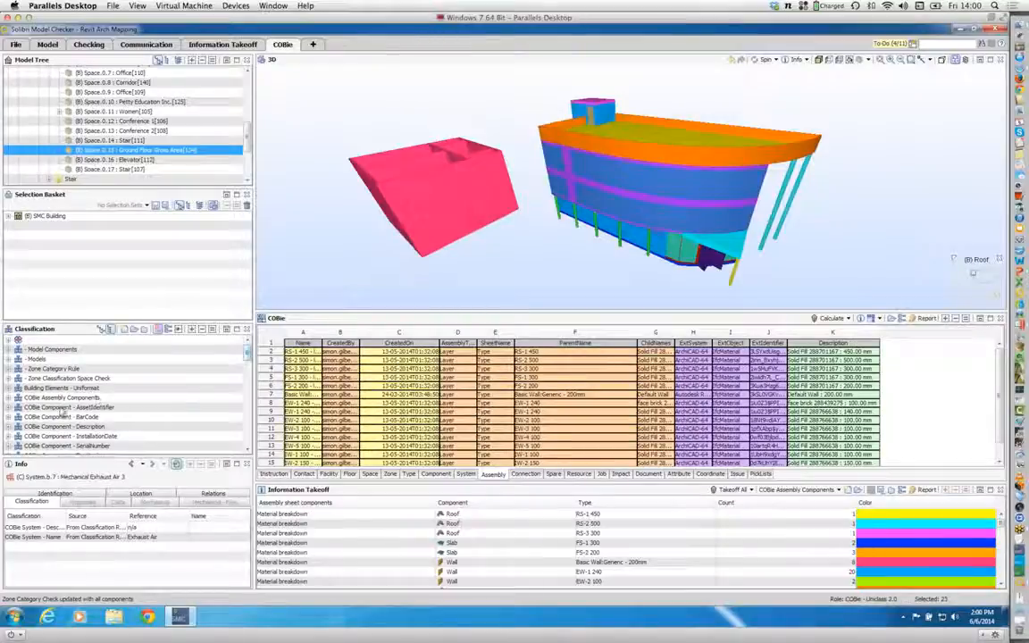
left_click(59, 398)
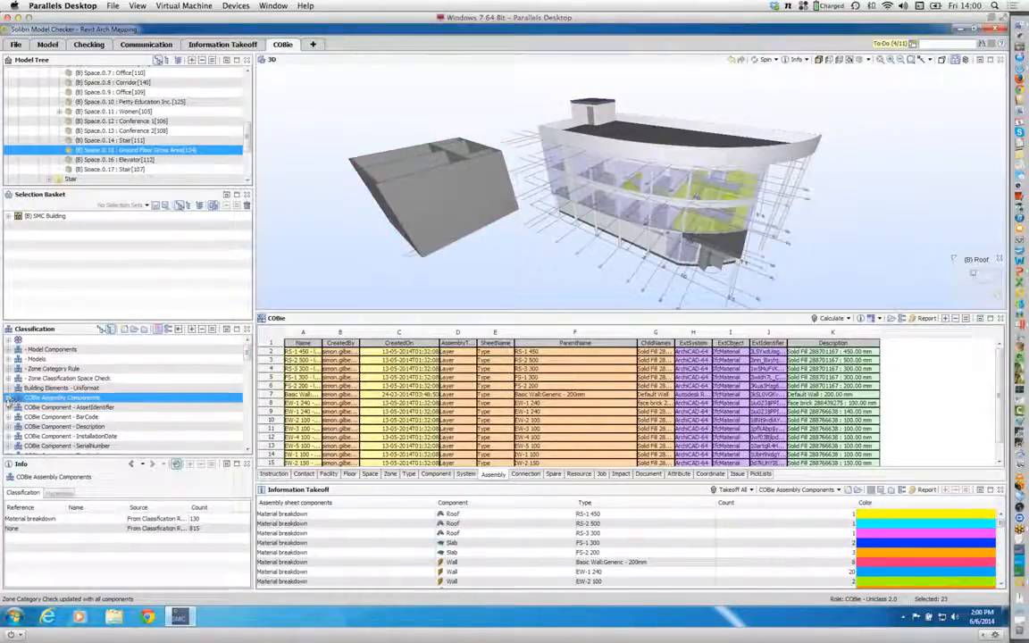
left_click(168, 329)
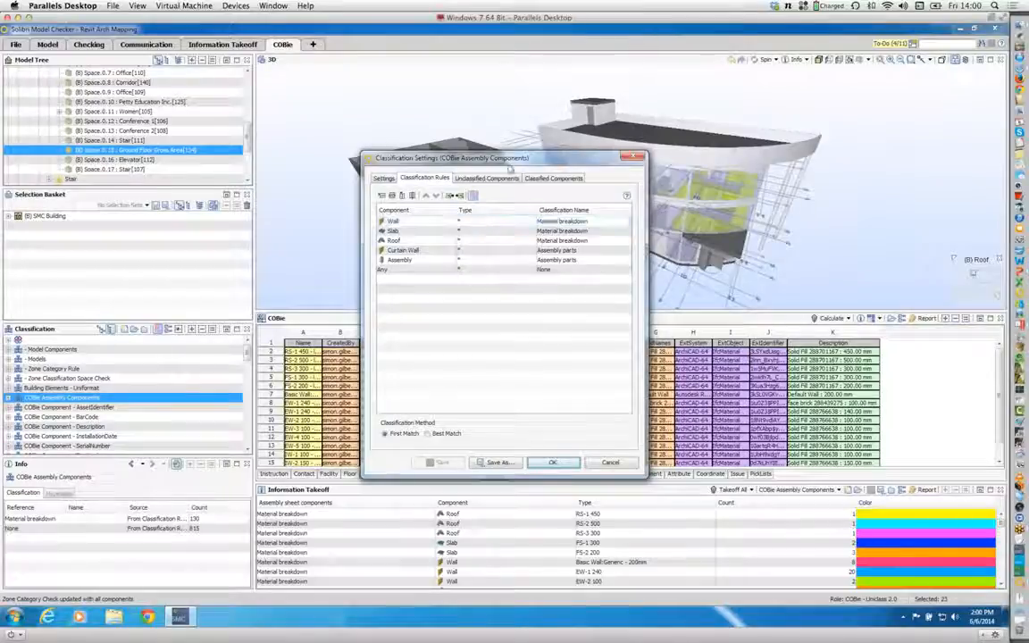
left_click_drag(510, 159, 520, 114)
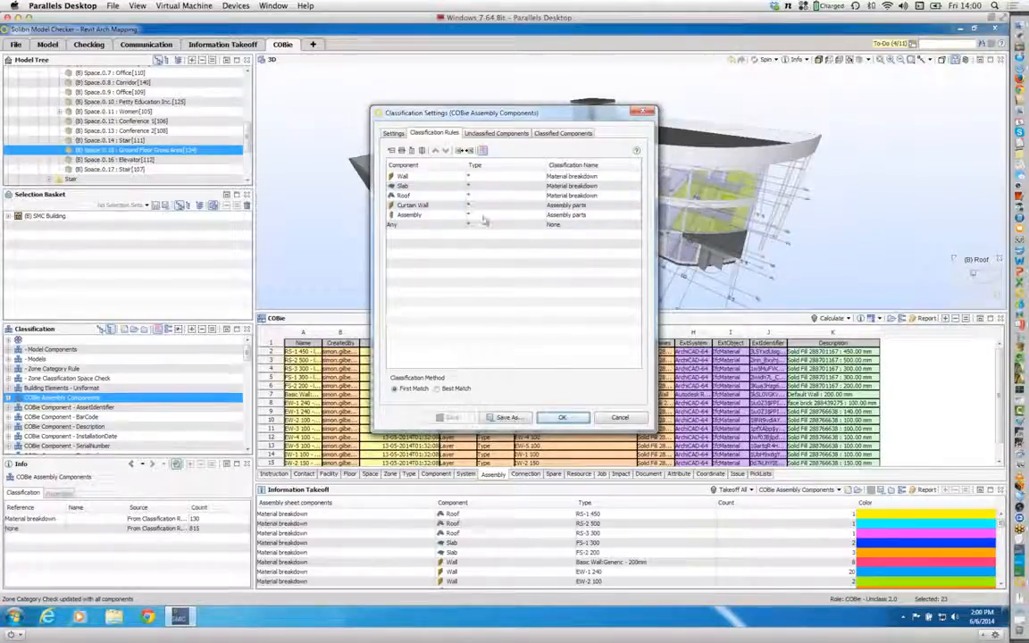
left_click(621, 420)
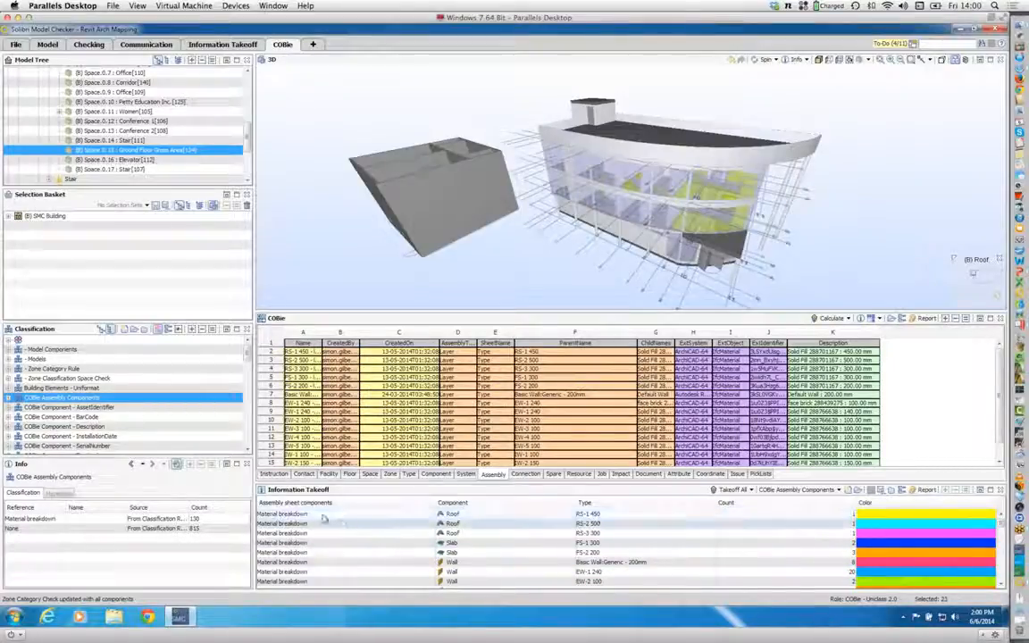
Step: Examine the assembly components takeoff for material breakdown and unclassified components, and compare it with the rows of the COBie Assembly sheet
scroll(485, 537, "down", 10)
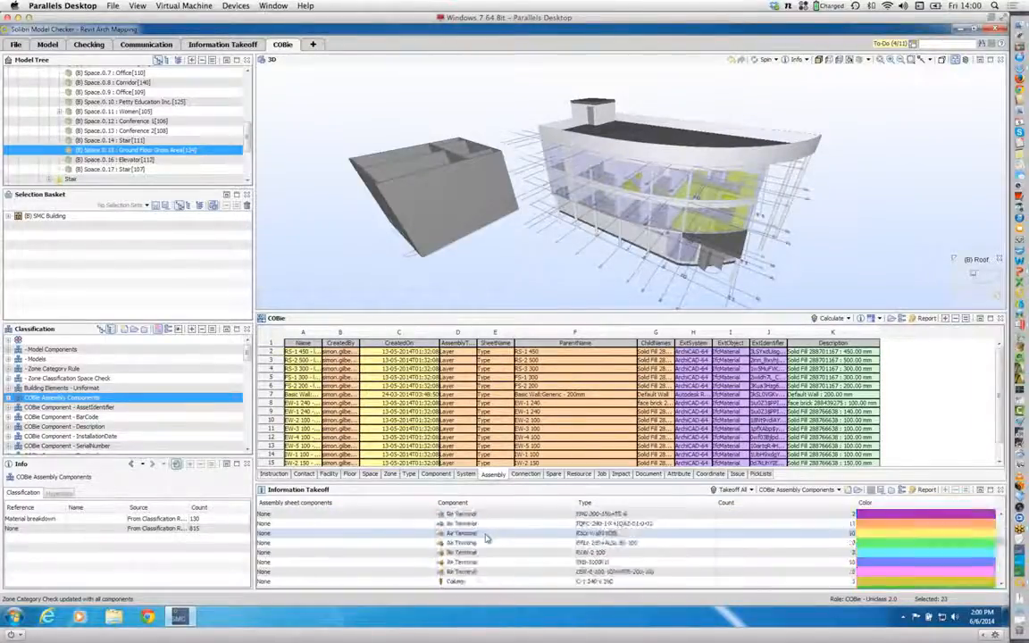
scroll(485, 536, "up", 10)
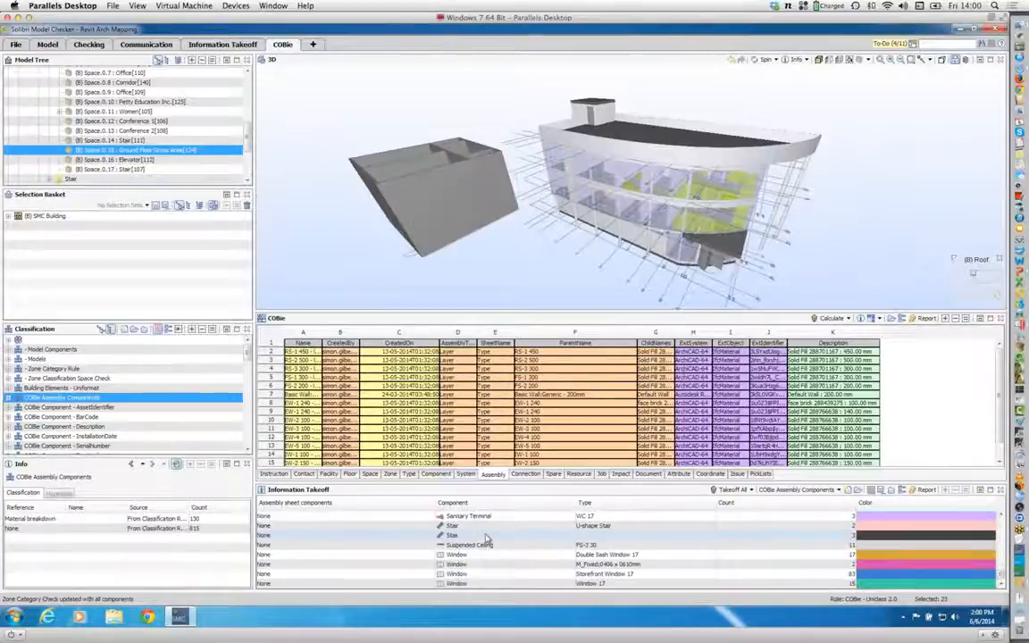
scroll(487, 538, "up", 2)
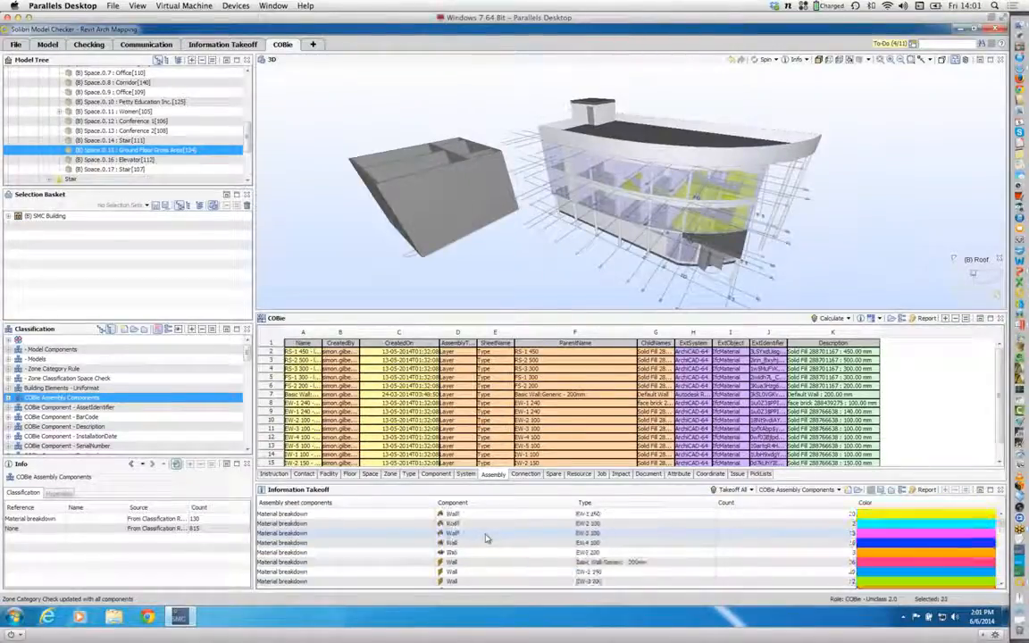
scroll(485, 537, "down", 10)
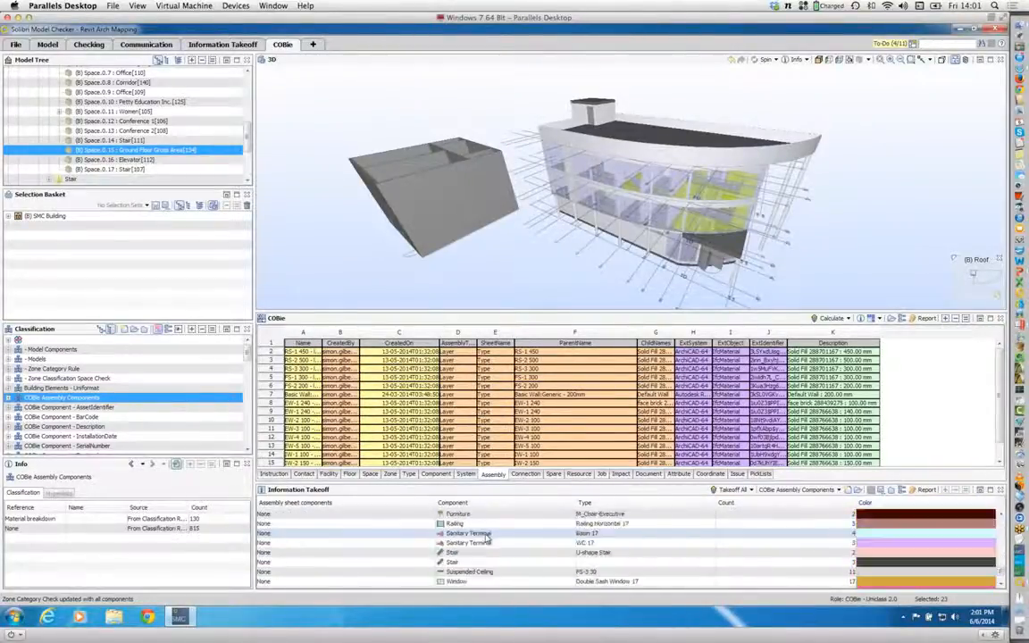
scroll(485, 537, "up", 10)
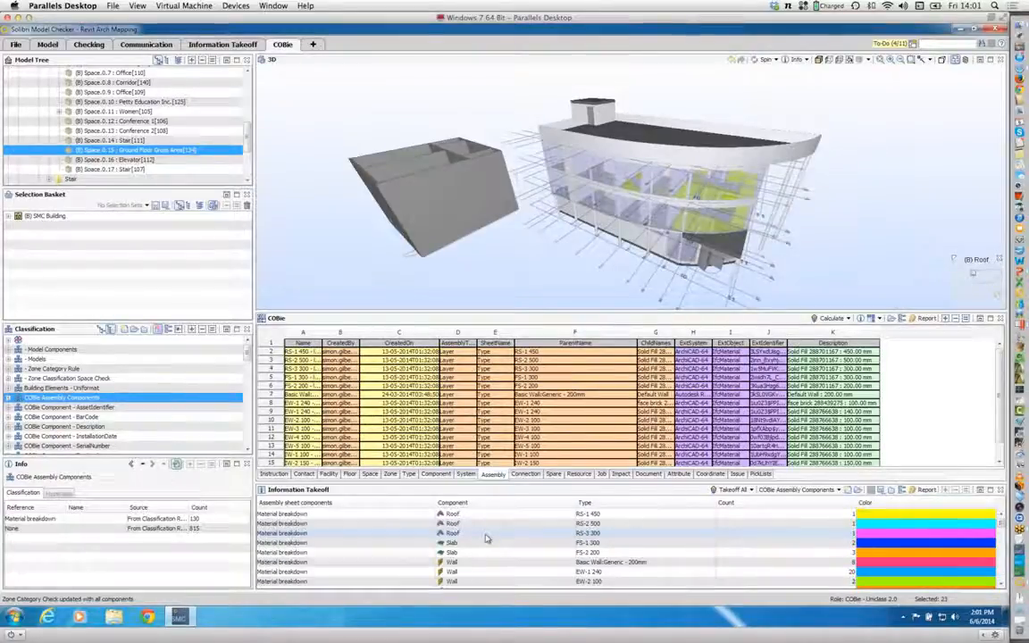
scroll(487, 538, "up", 2)
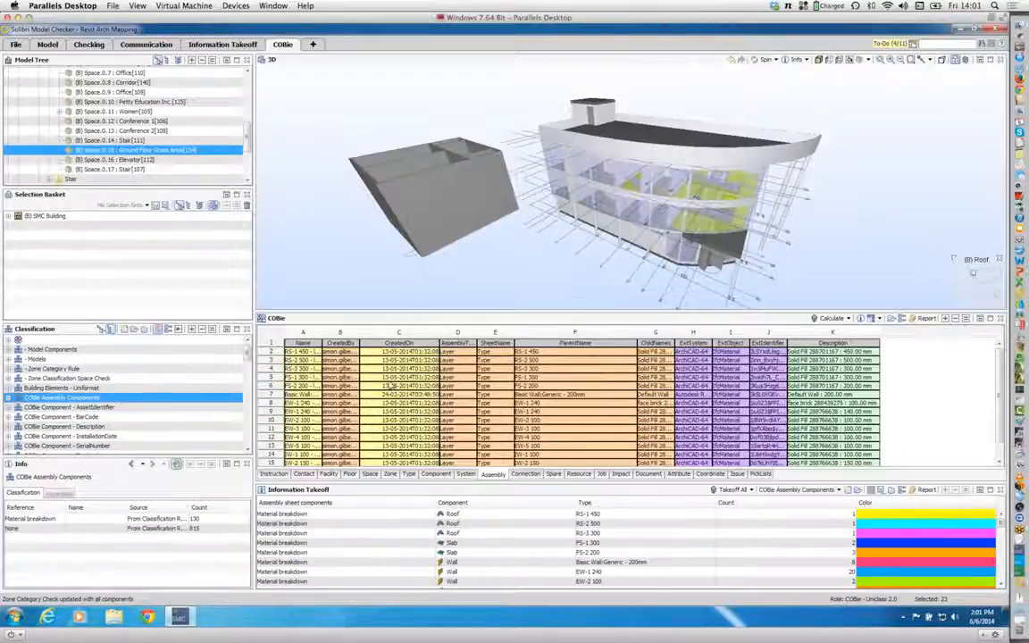
scroll(391, 387, "down", 1)
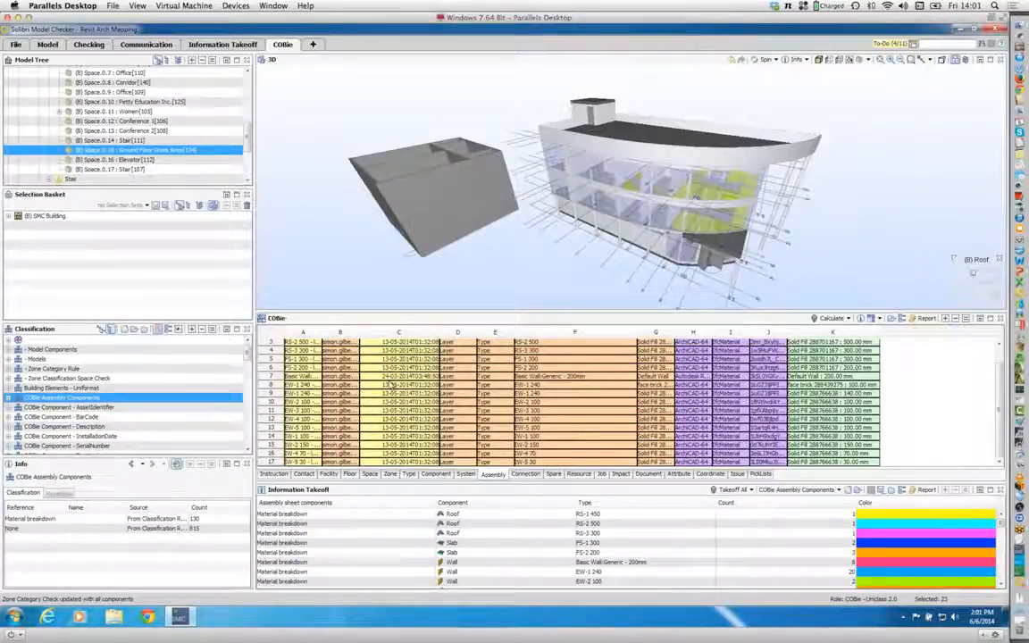
scroll(393, 385, "up", 1)
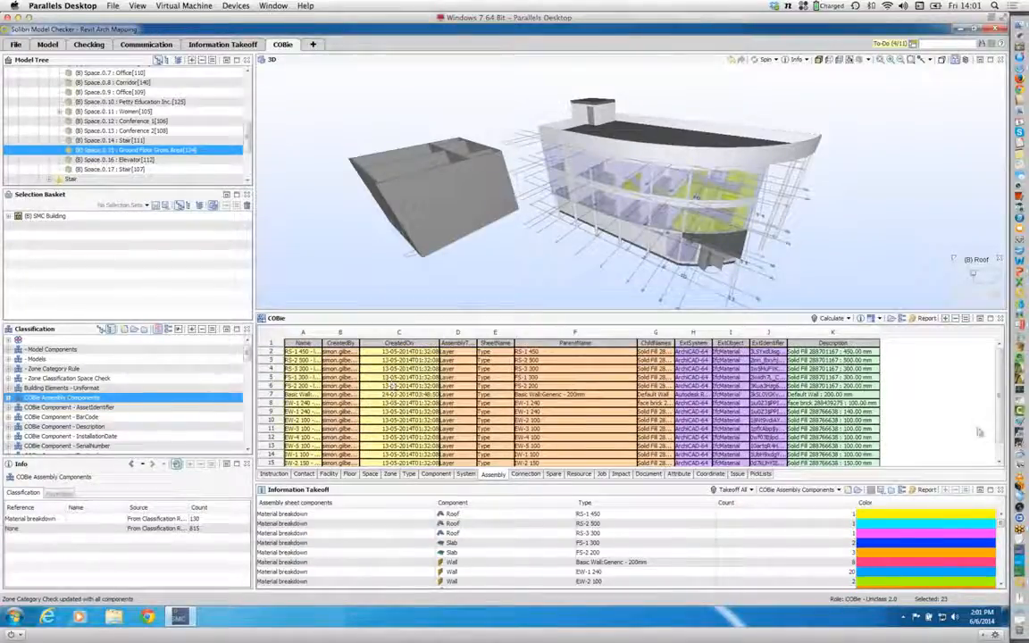
left_click(999, 460)
left_click(1001, 353)
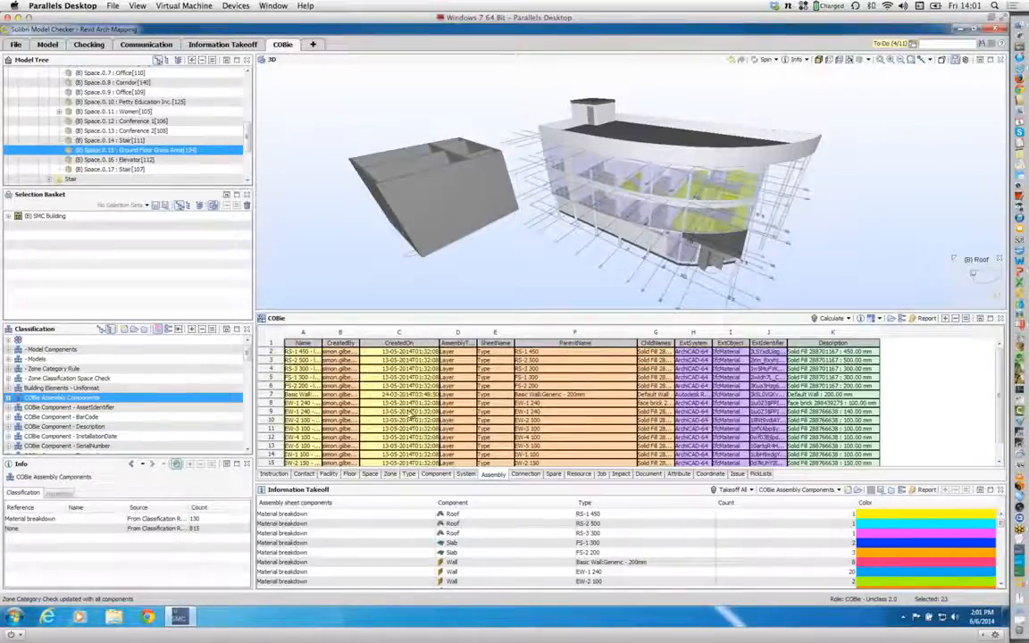
left_click(15, 44)
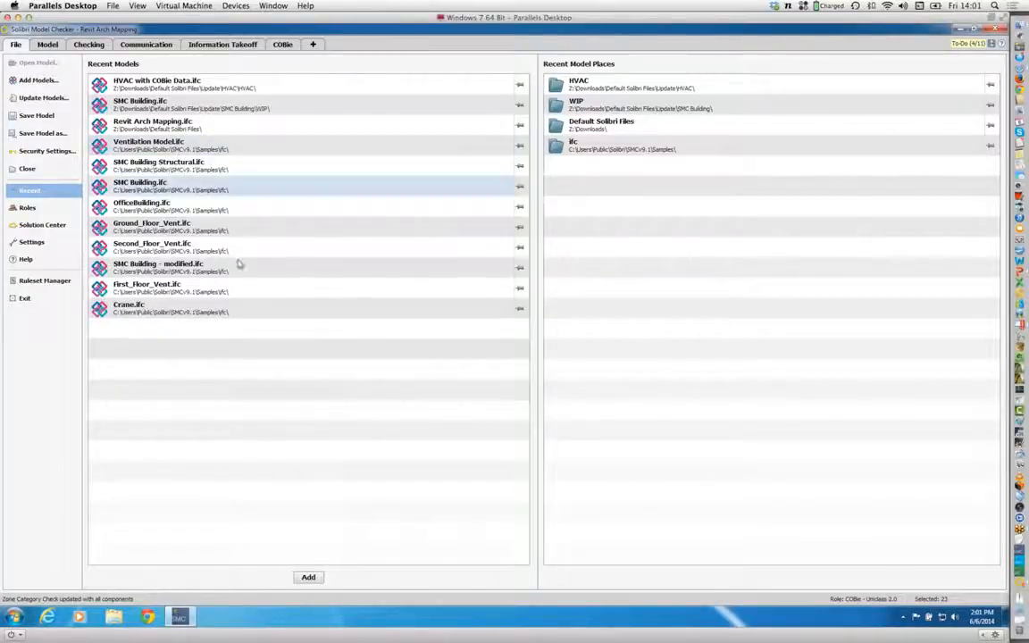
left_click(89, 46)
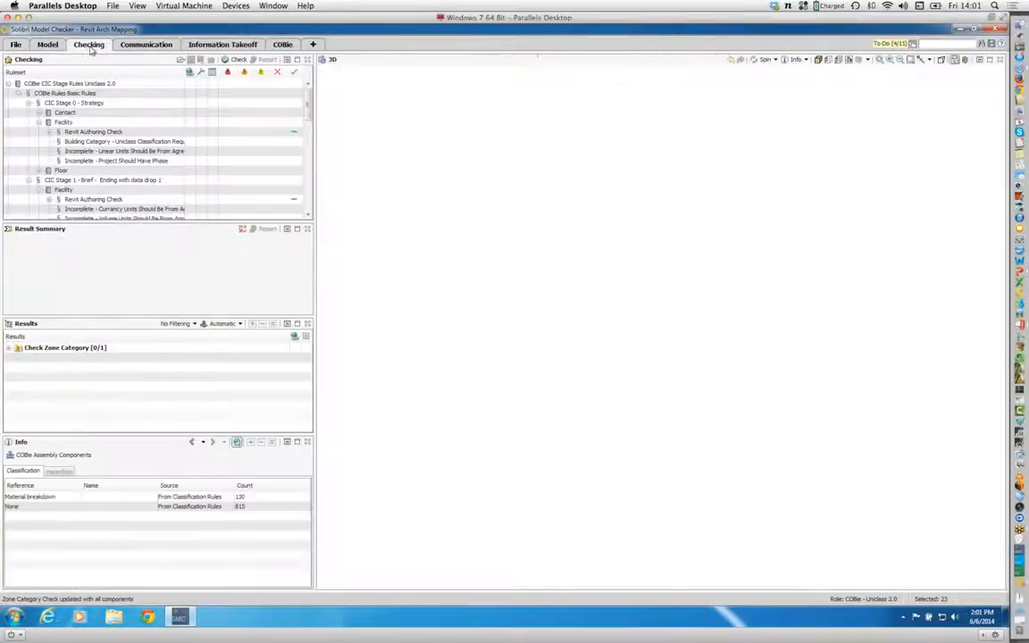
left_click(213, 42)
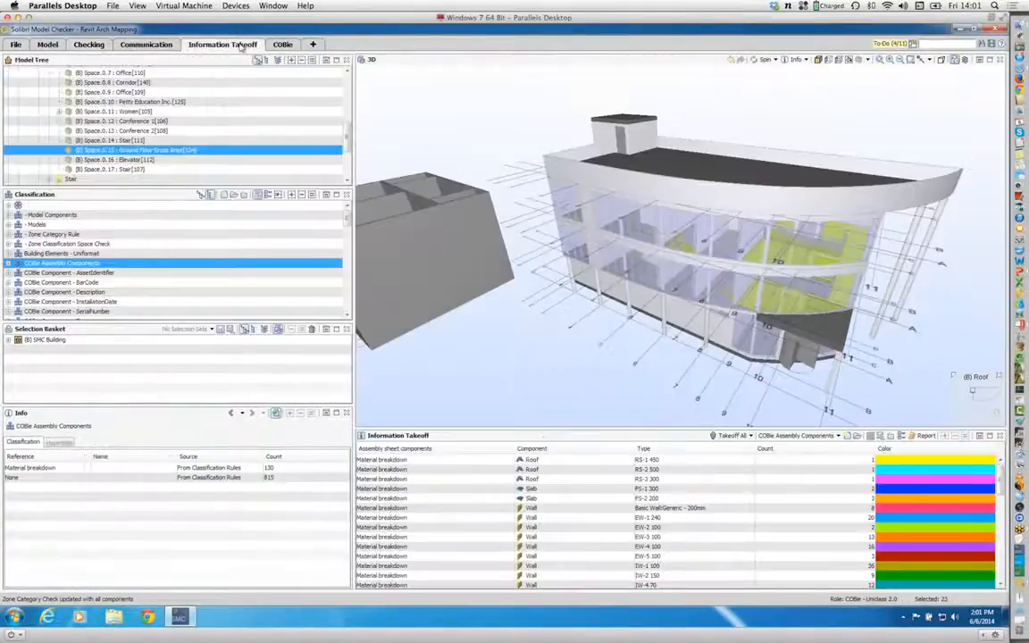
left_click(282, 44)
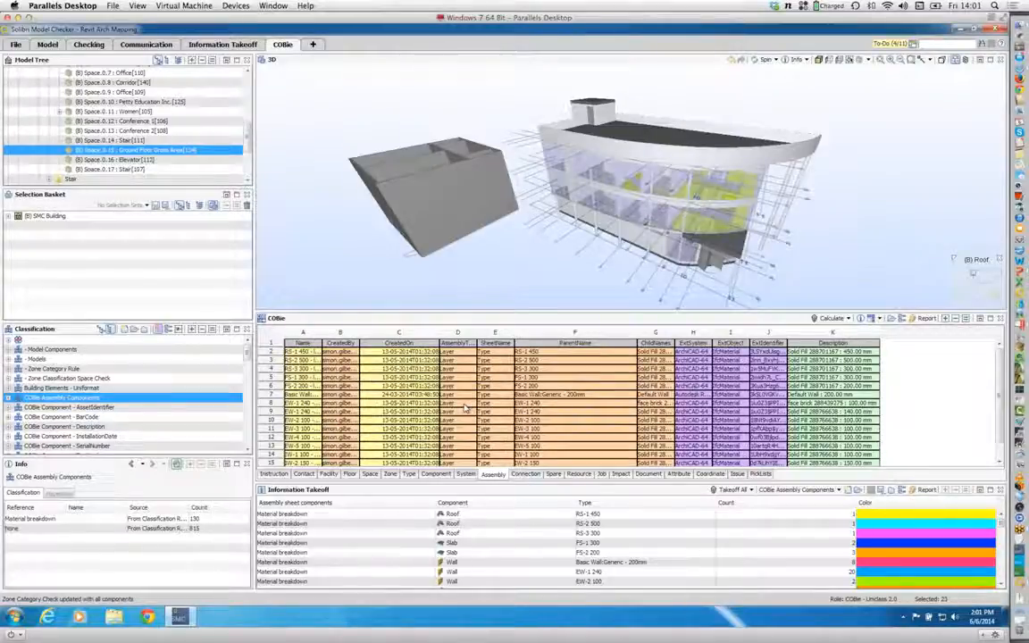
Step: Show the EW-1 240 wall type in 3D from its two layer rows in the Assembly sheet and inspect the first layer's child name
left_click(312, 404)
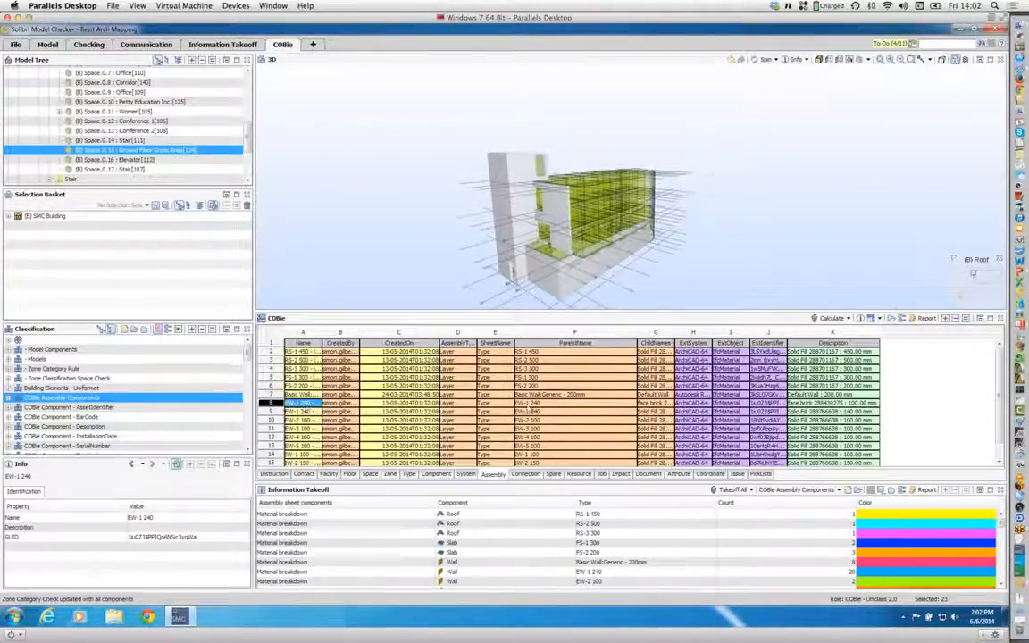
left_click(657, 404)
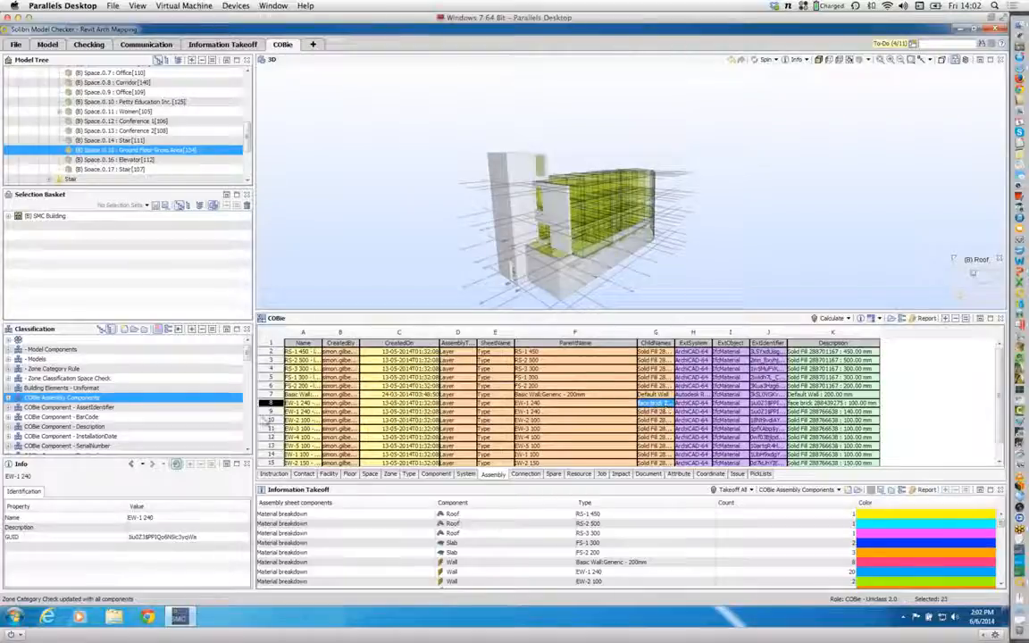
left_click(302, 411)
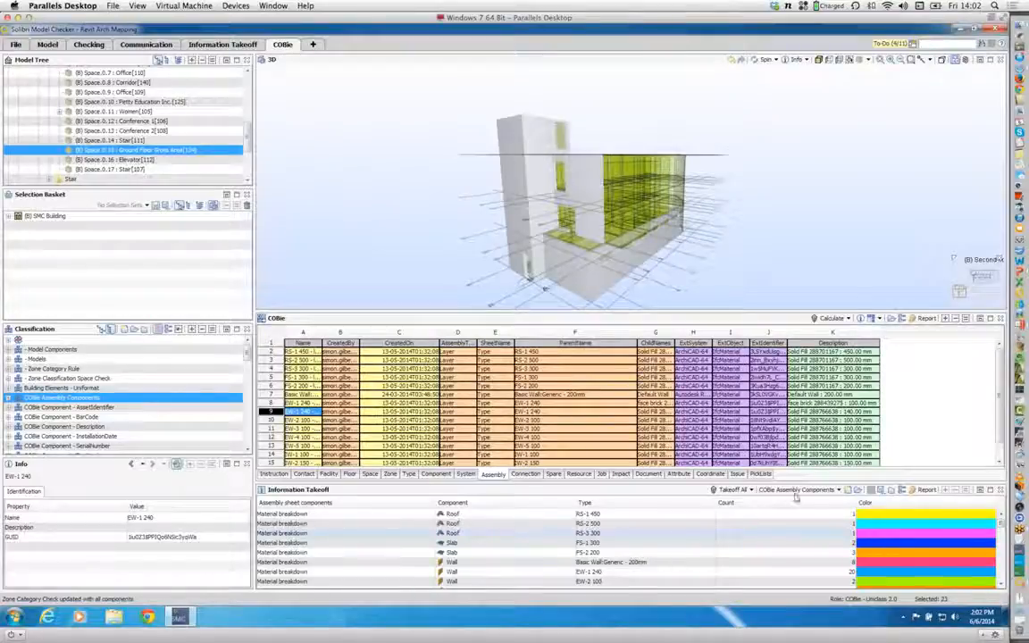
Step: Switch the information takeoff to COBie Floor 2.0 and on to COBie Component, viewing the matching elements of both buildings in 3D
left_click(838, 492)
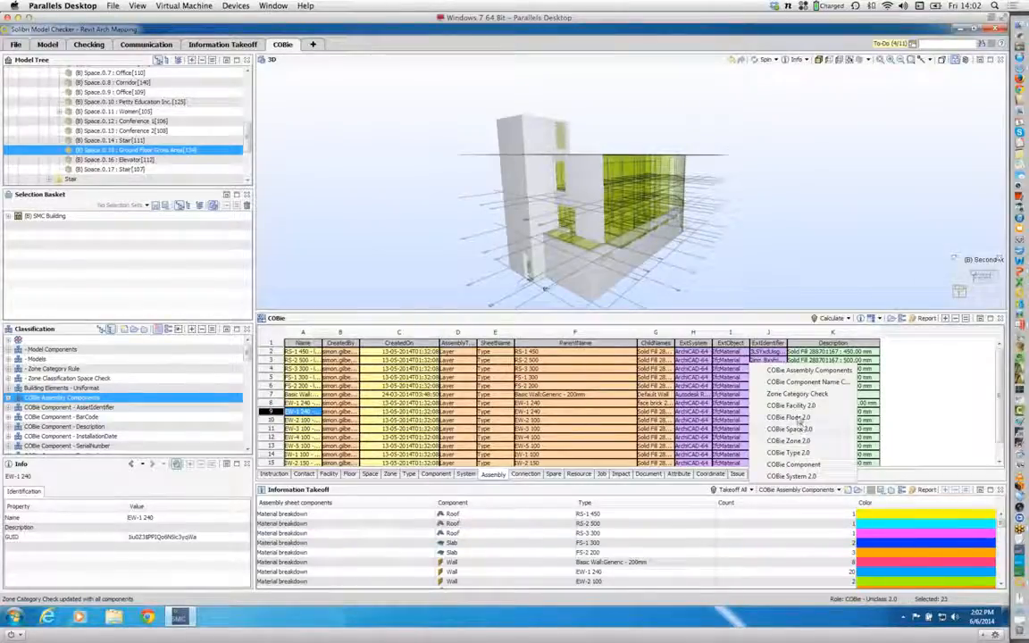
left_click(795, 418)
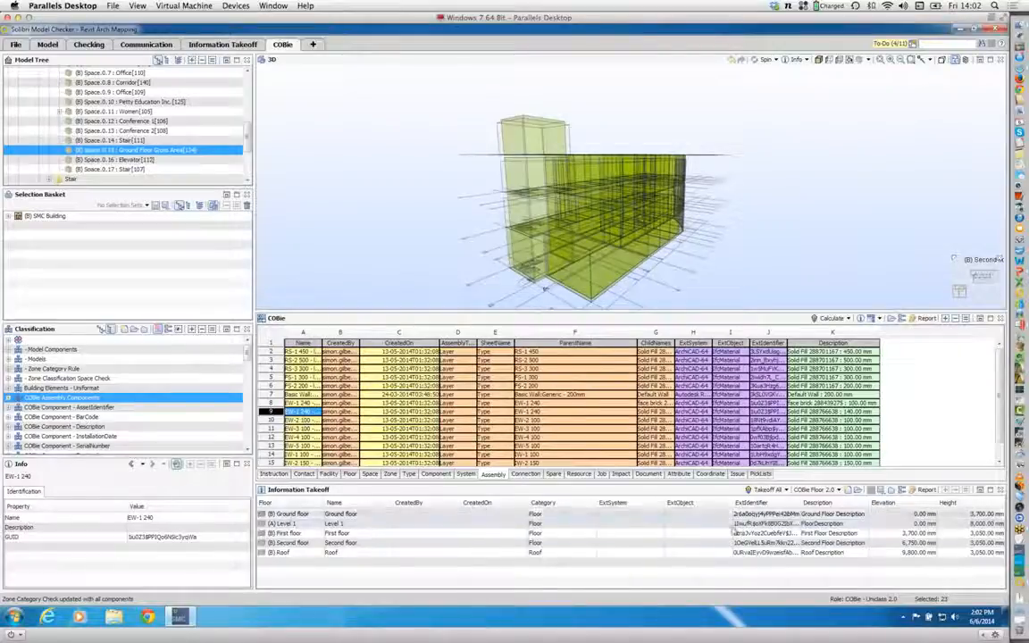
left_click(837, 490)
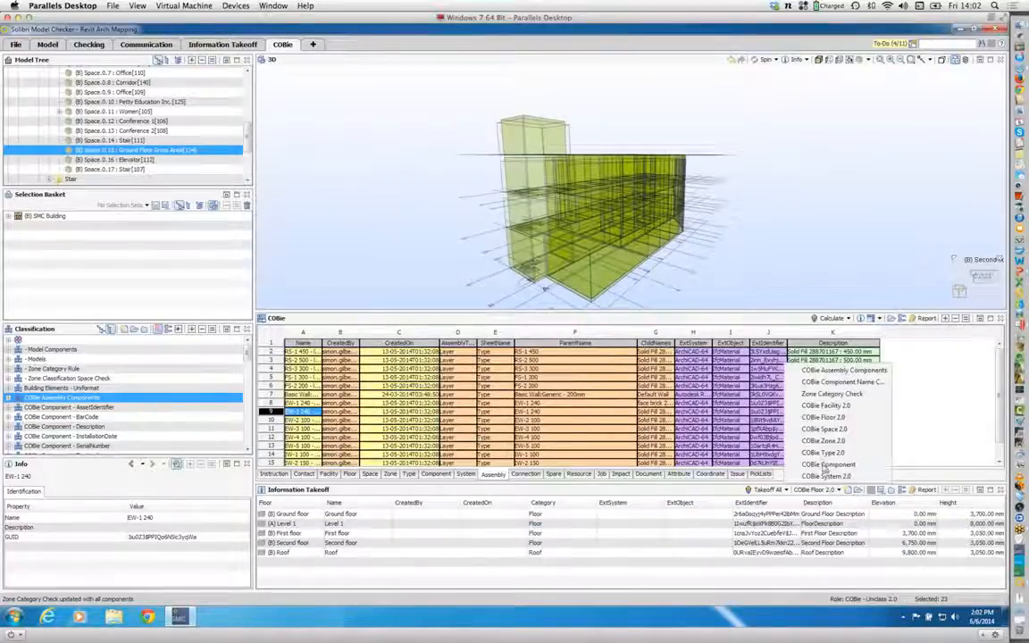
left_click(827, 464)
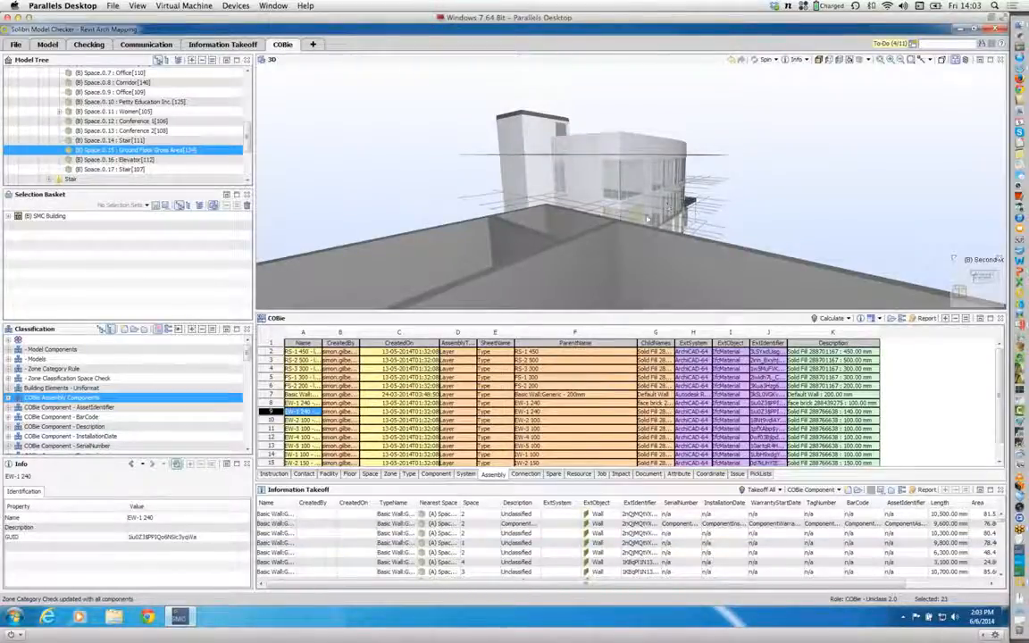
scroll(649, 218, "down", 10)
left_click_drag(650, 215, 476, 229)
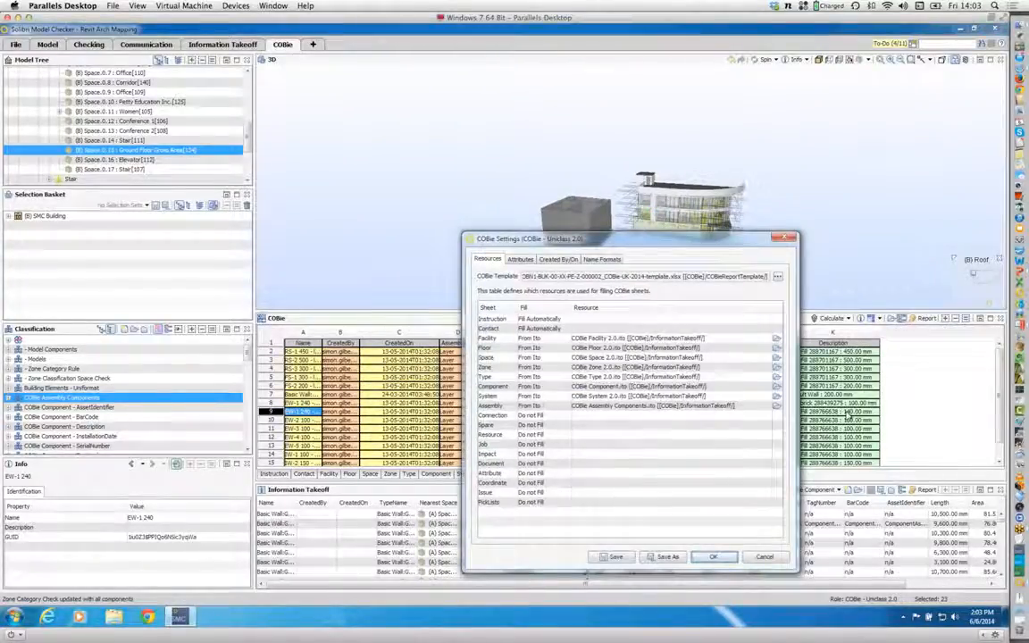
Step: Review the included and excluded property sets and the sources for CreatedBy and CreatedOn in the COBie settings
left_click(520, 259)
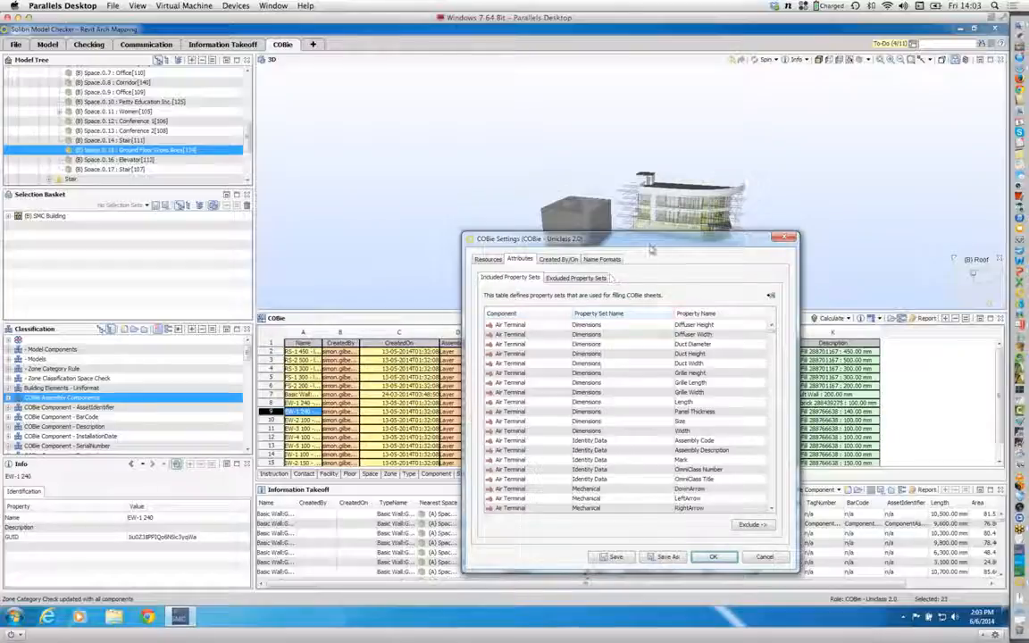
left_click_drag(648, 245, 344, 158)
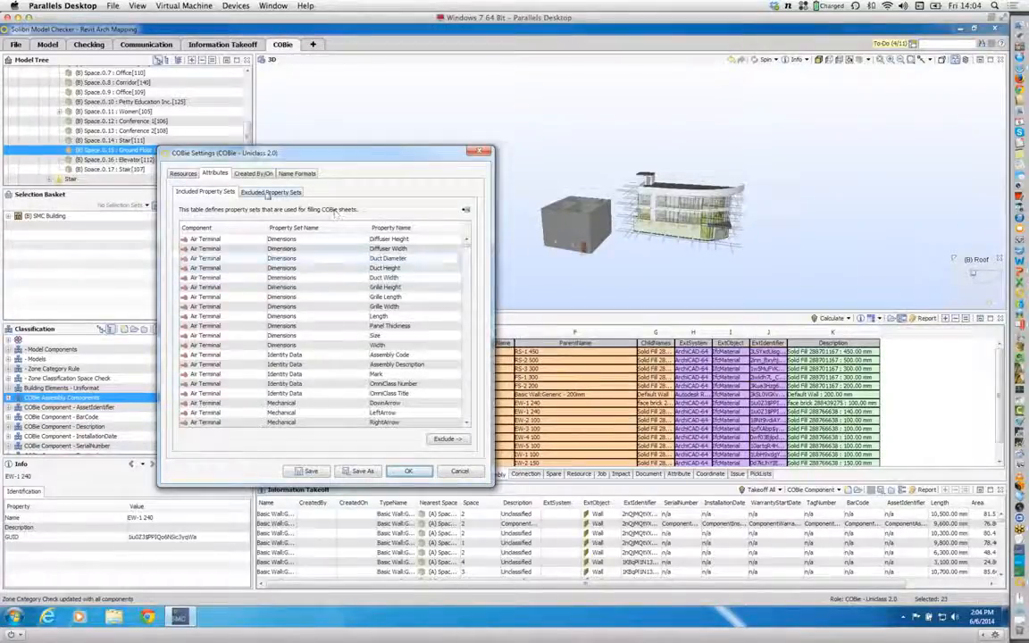
left_click(268, 193)
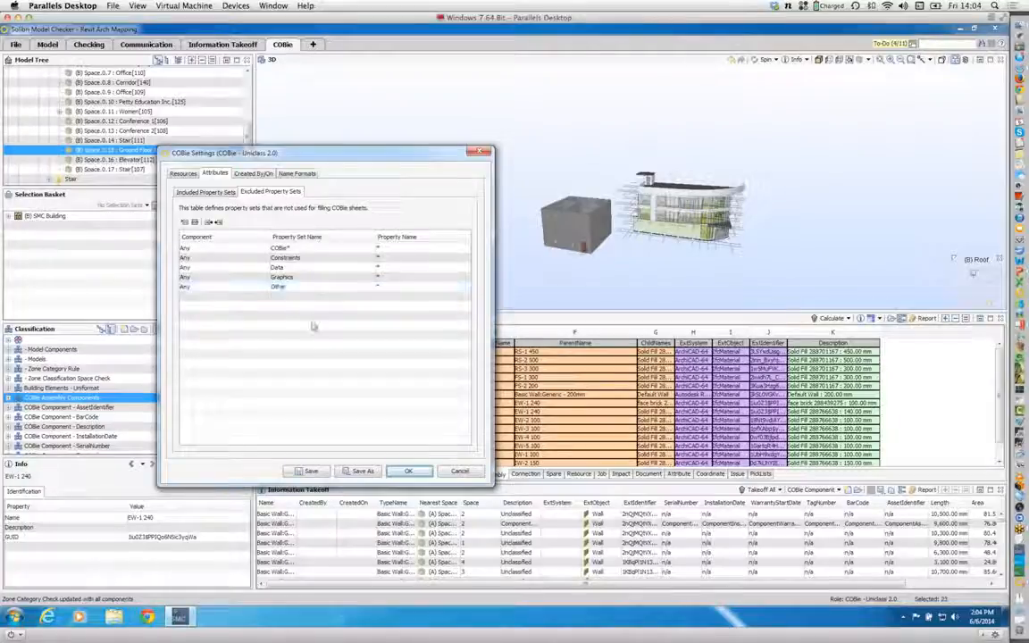
left_click(250, 172)
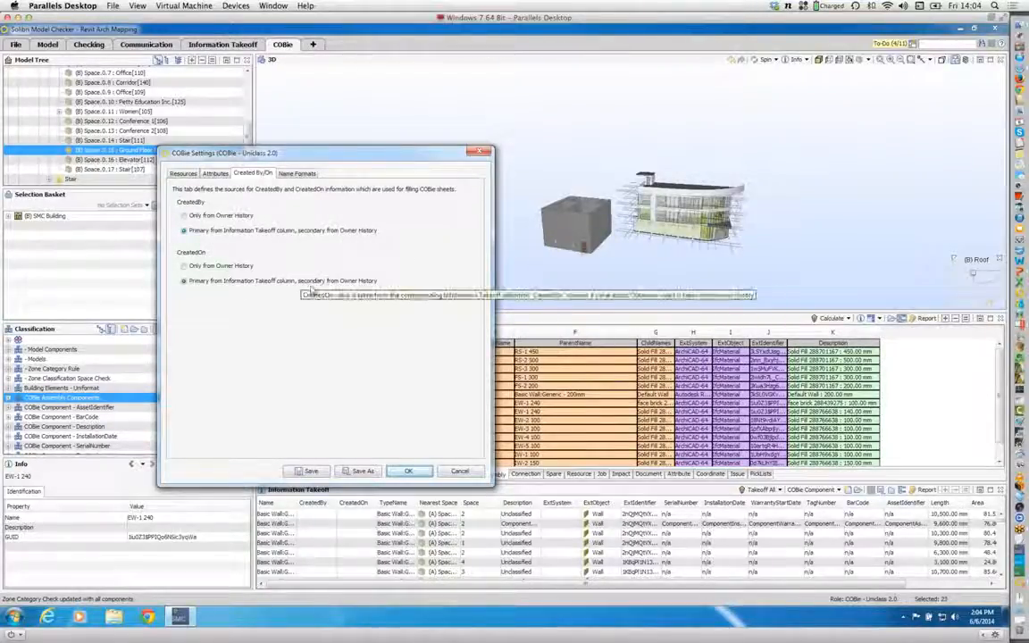
Step: Try extending the Component sheet's name format with a ":" delimiter and the BATID takeoff column
left_click(298, 174)
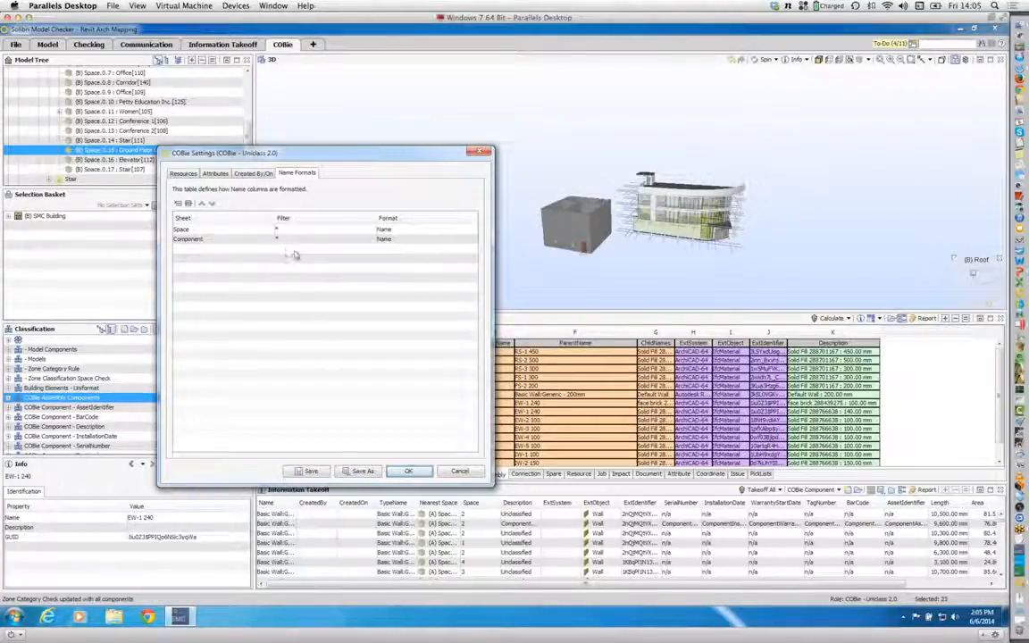
double_click(391, 239)
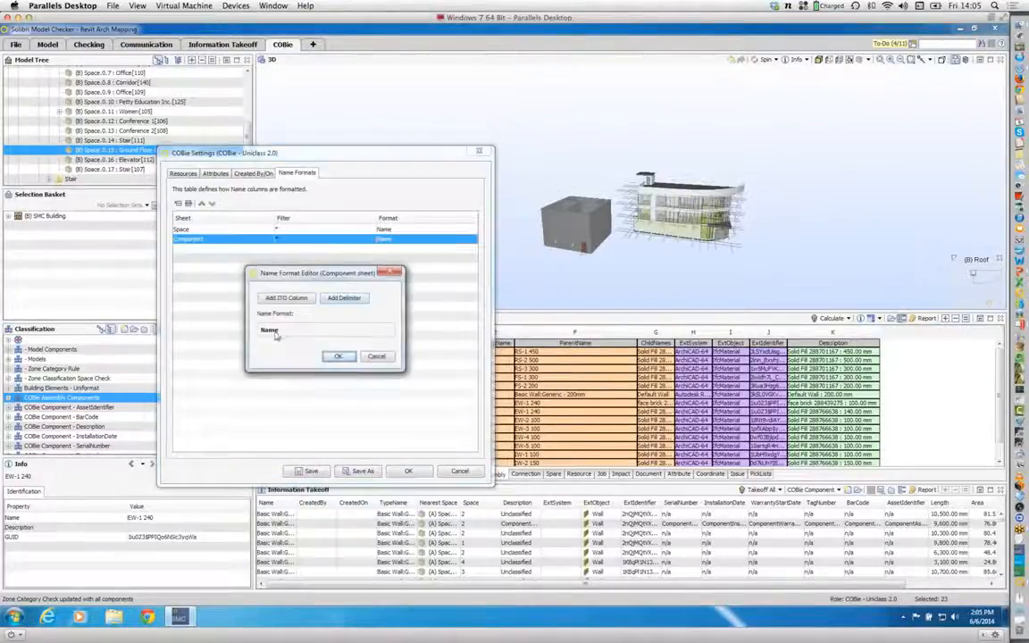
left_click(340, 303)
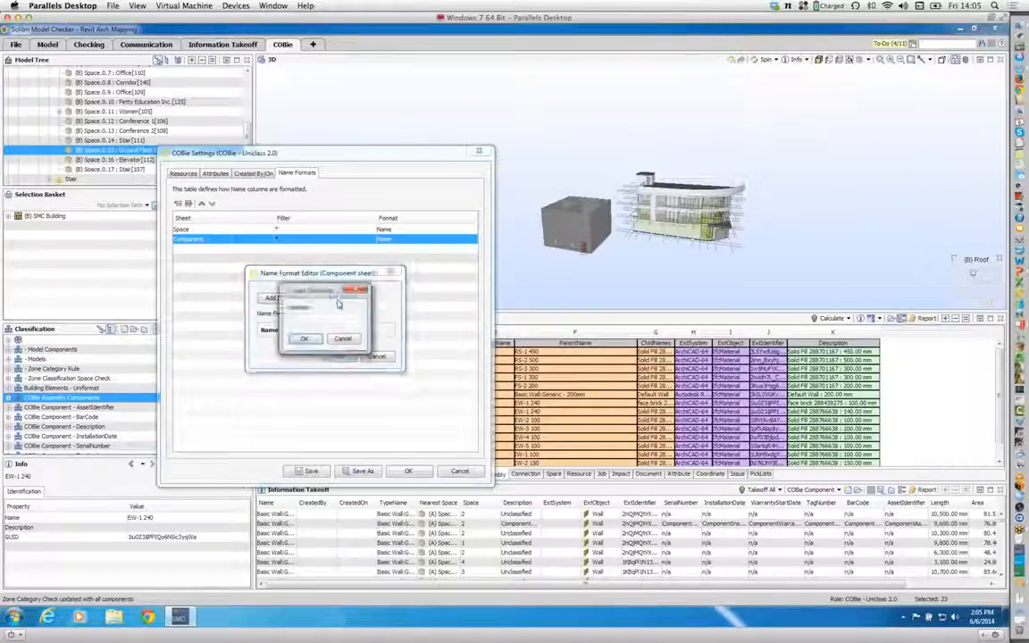
type(":")
left_click(307, 340)
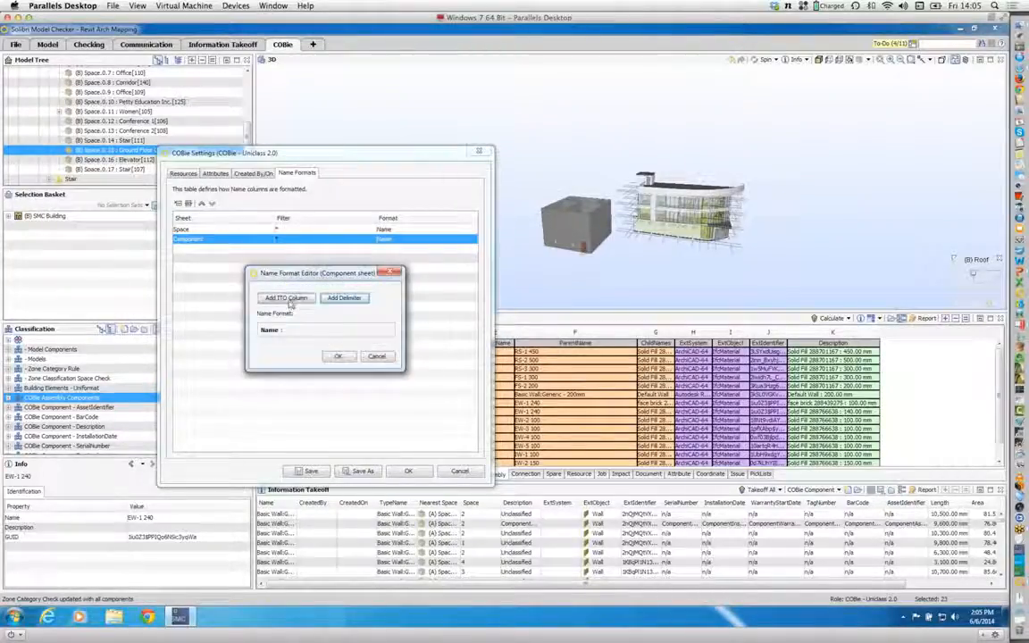
left_click(287, 298)
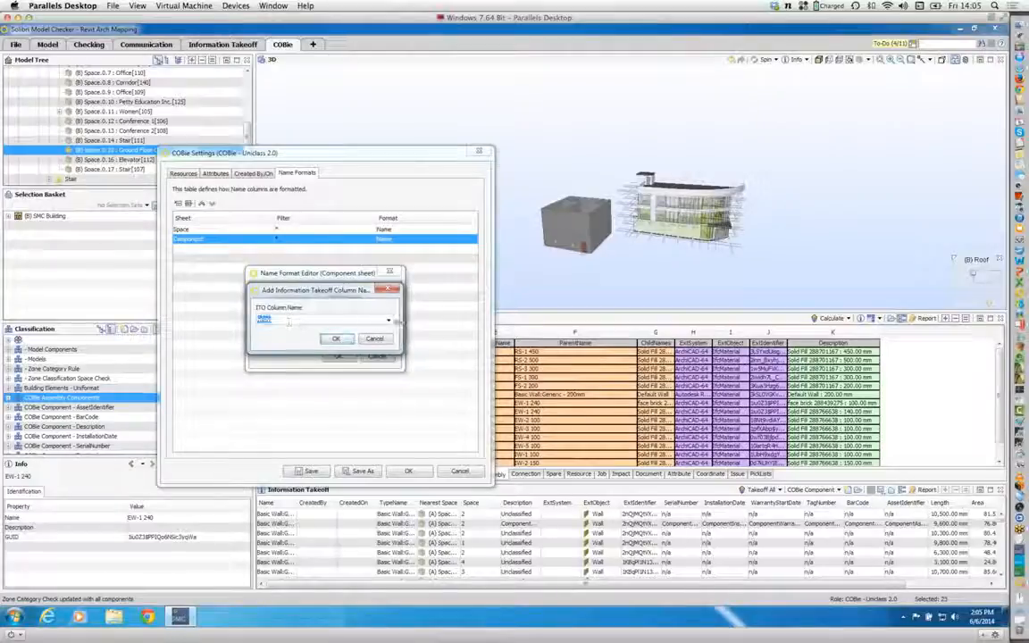
left_click(288, 319)
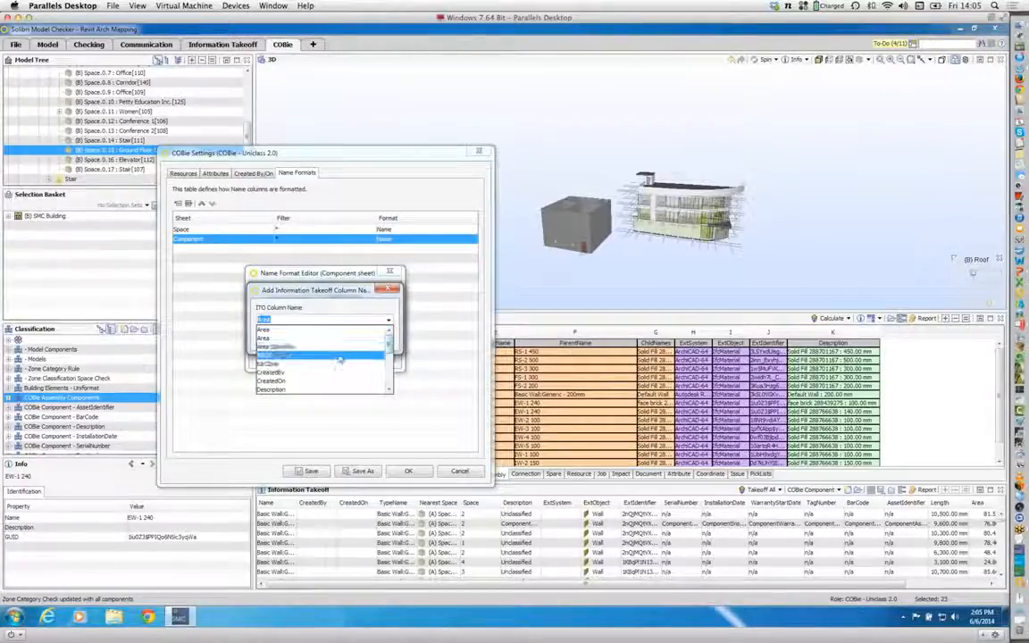
left_click(326, 356)
left_click(320, 340)
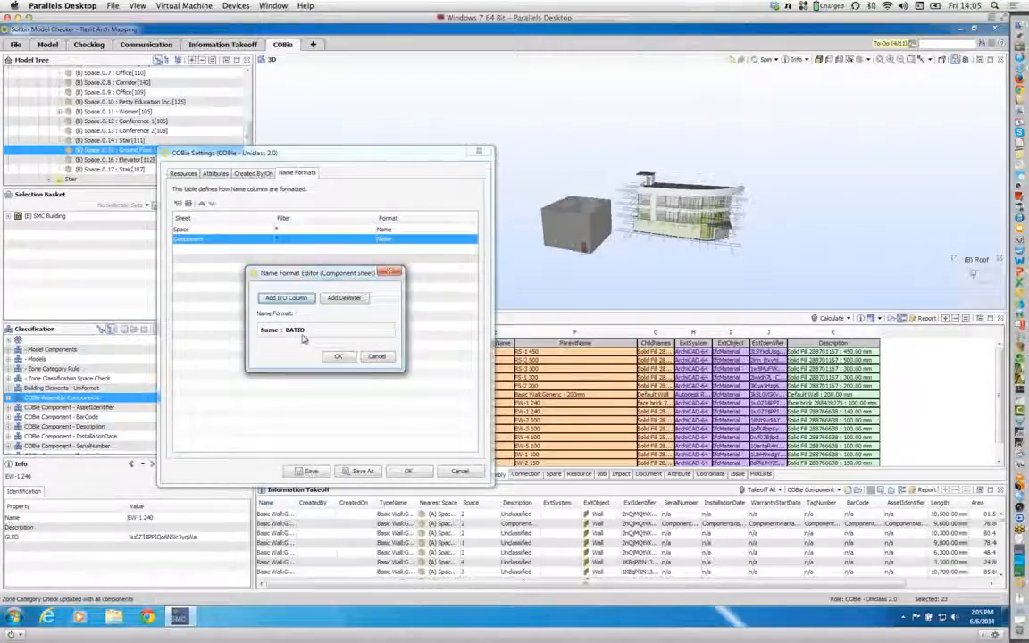
left_click(379, 356)
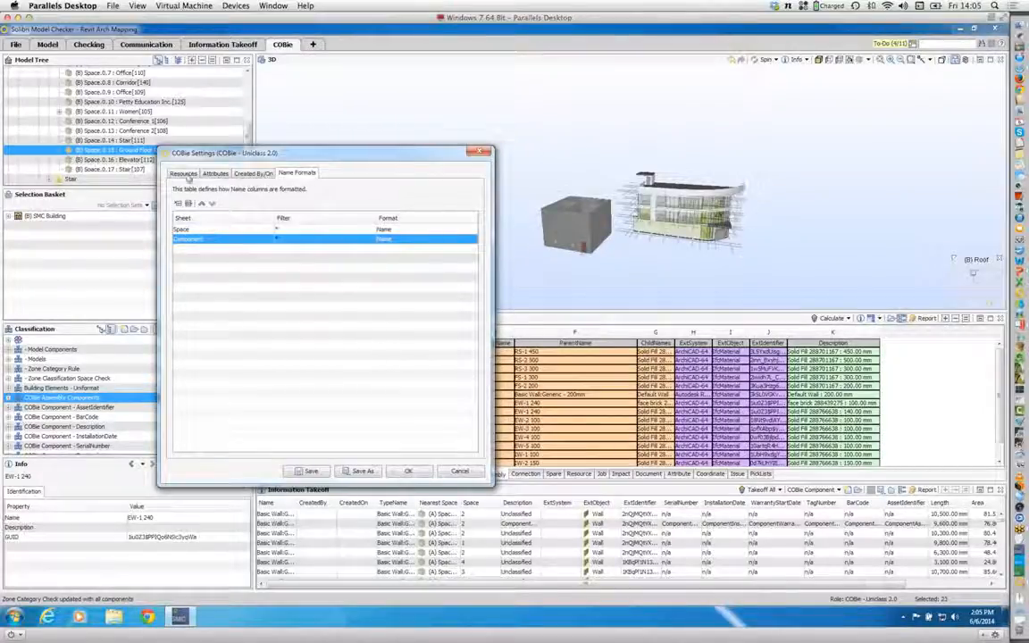
Step: Review the resources used for filling each COBie sheet and close the COBie settings
left_click(182, 173)
left_click_drag(278, 152, 477, 128)
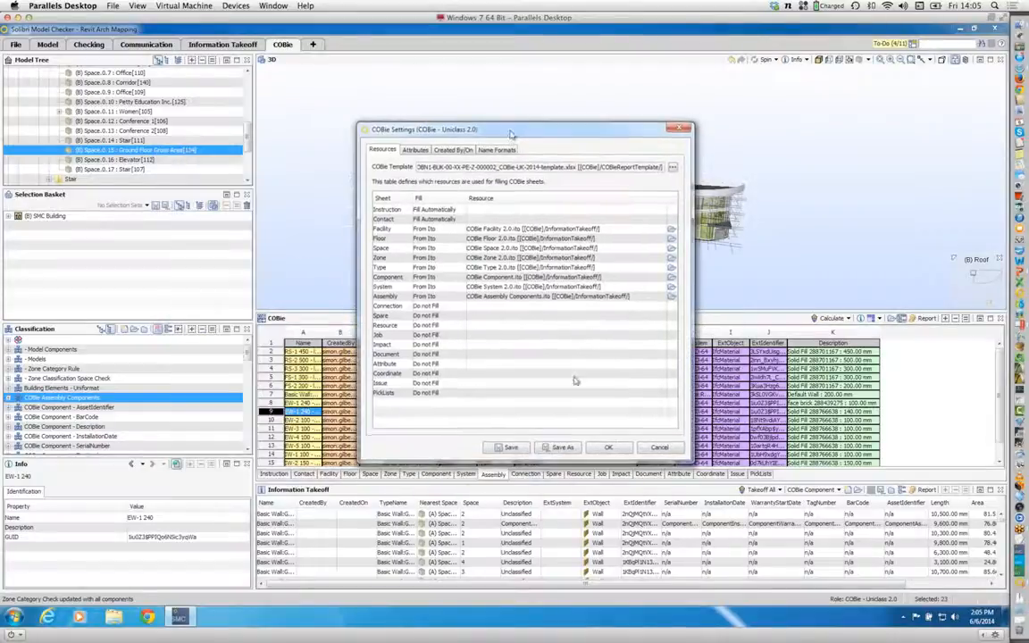
left_click(615, 449)
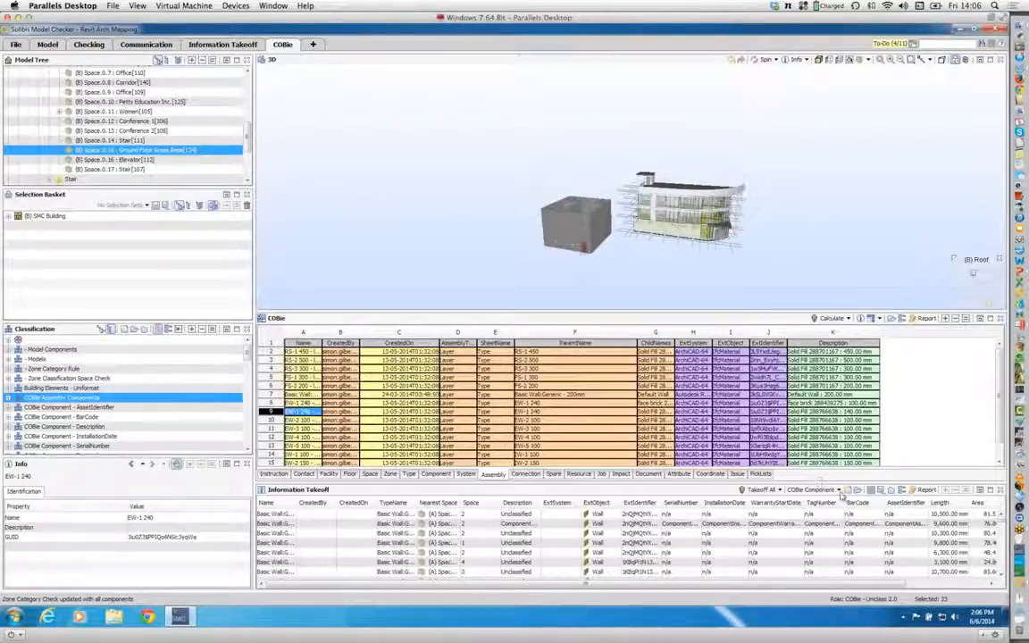
Step: Remove Wall from the selected components of the COBie Component takeoff definition
left_click(840, 492)
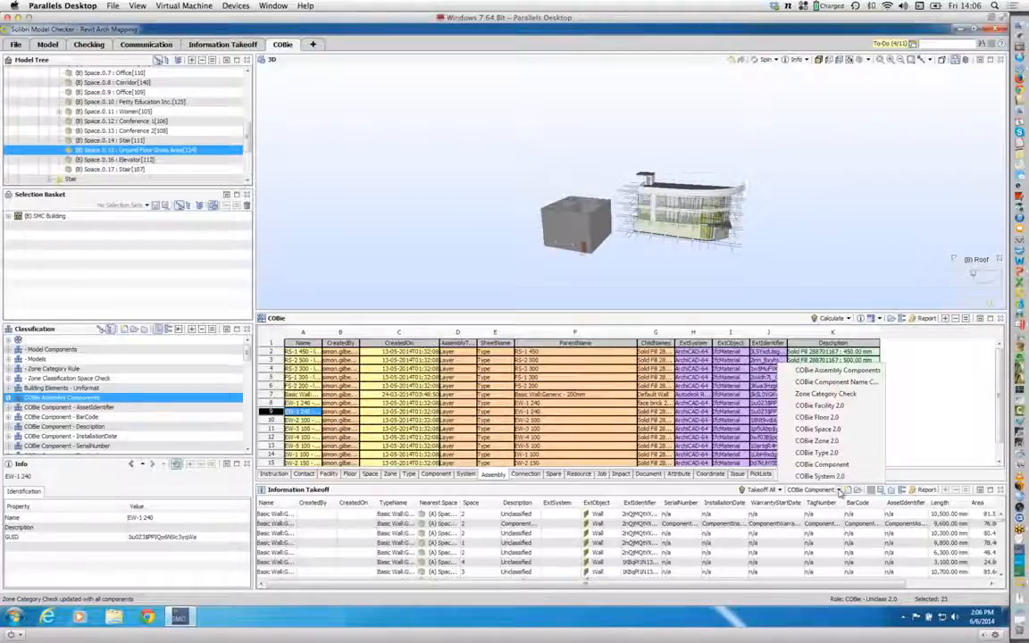
left_click(840, 493)
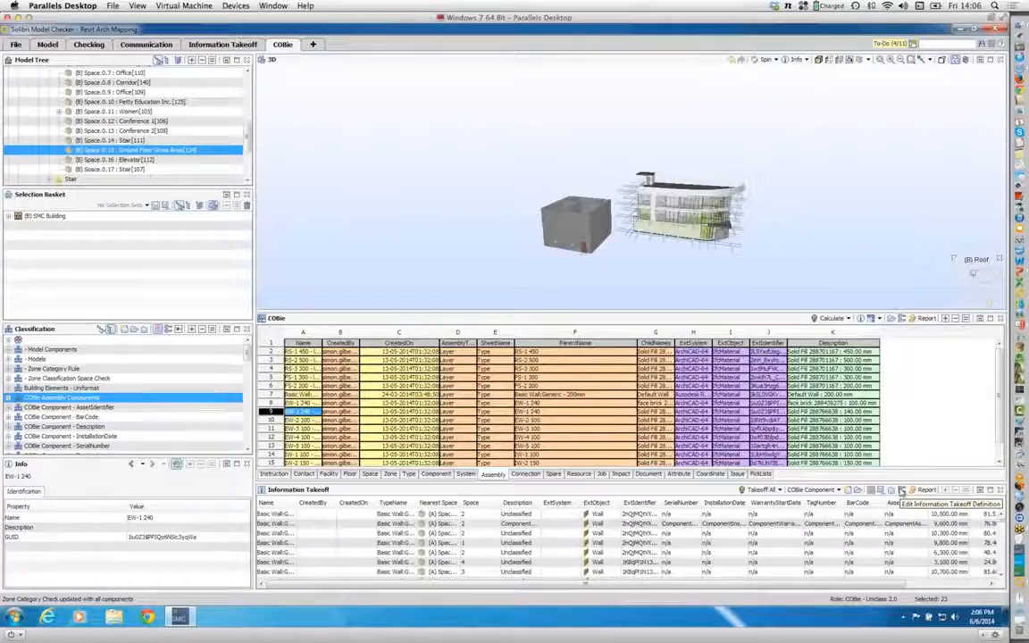
left_click(902, 490)
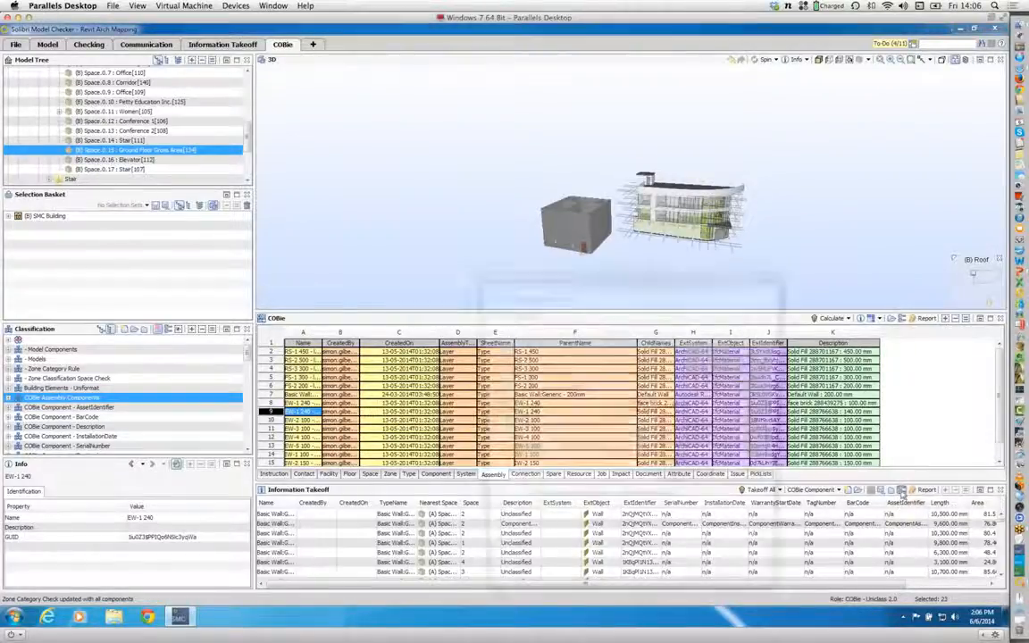
left_click_drag(762, 428, 765, 487)
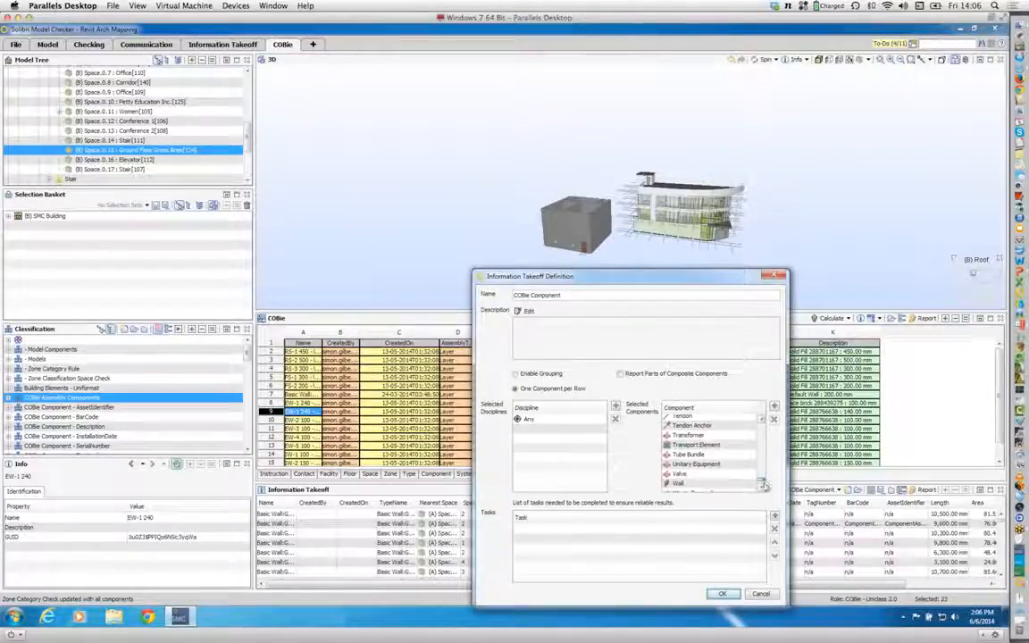
left_click(710, 468)
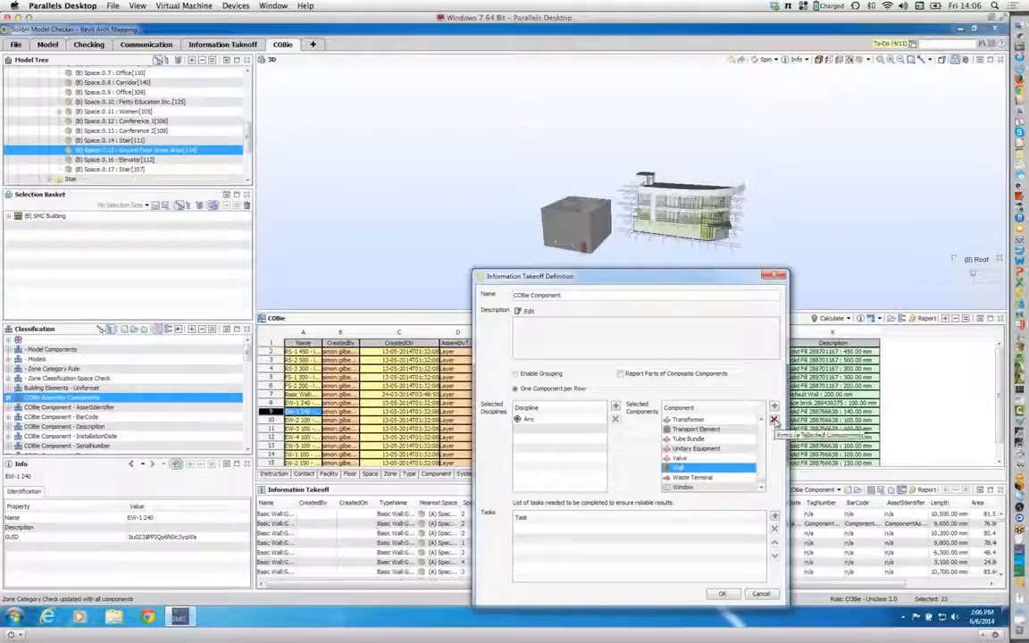
left_click(774, 420)
left_click(725, 594)
Step: Switch the takeoff to COBie Type 2.0 and remove Wall from its definition's selected components
left_click(835, 489)
scroll(743, 420, "down", 1)
left_click(743, 435)
left_click(875, 493)
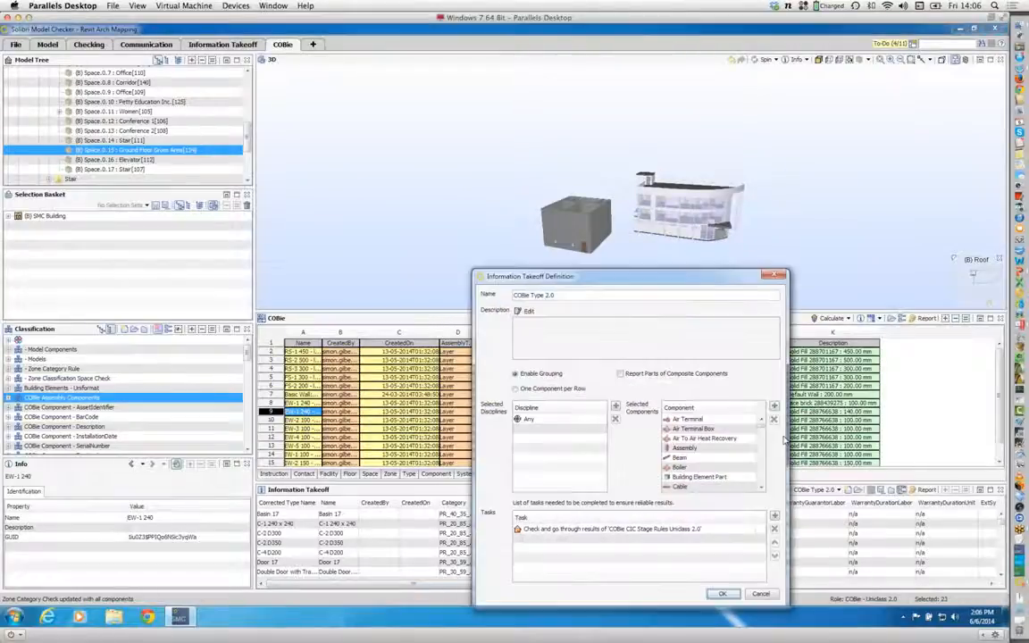
scroll(698, 470, "down", 5)
left_click(698, 470)
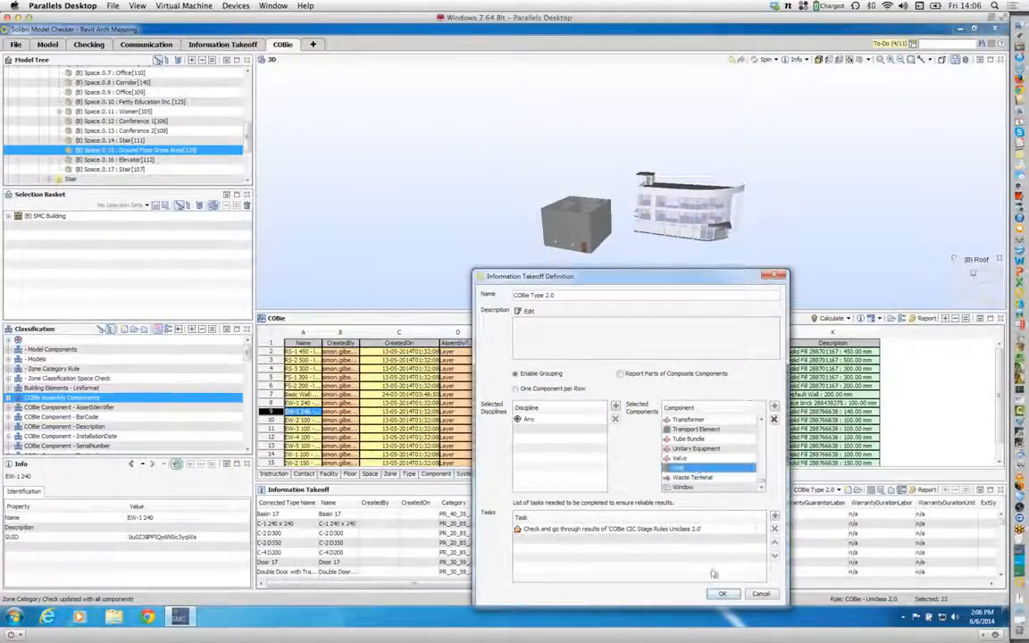
left_click(774, 420)
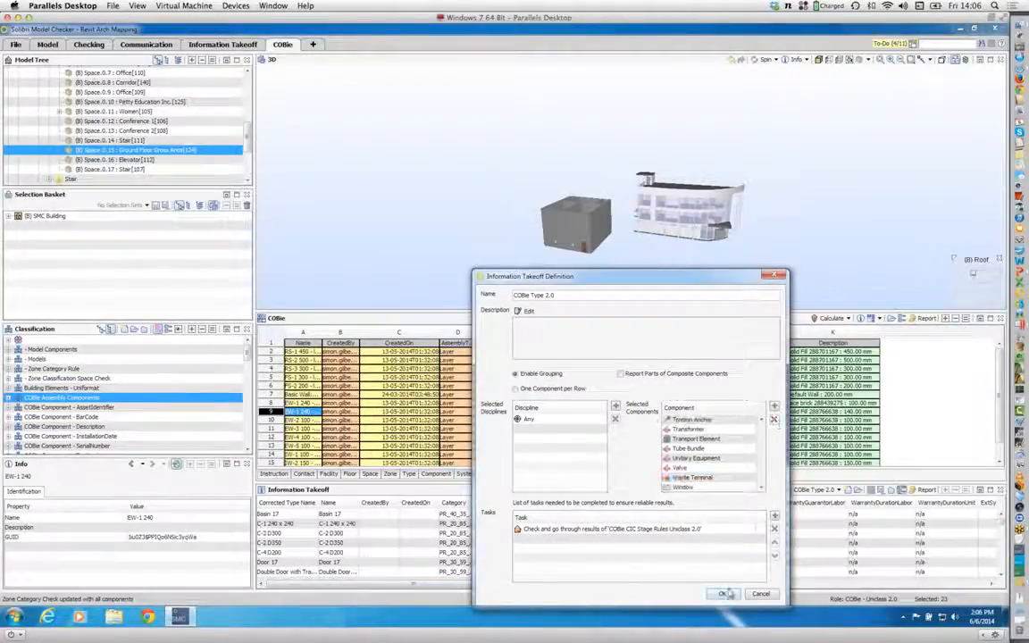
left_click(725, 594)
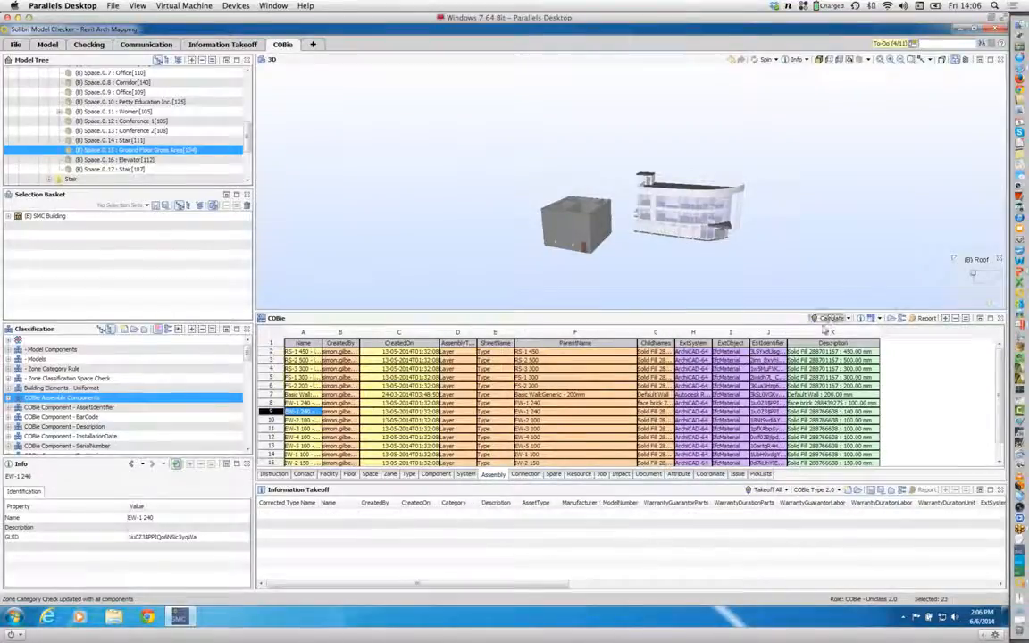
Step: Recalculate the COBie data and inspect the components of both buildings in 3D
left_click(829, 319)
left_click(684, 438)
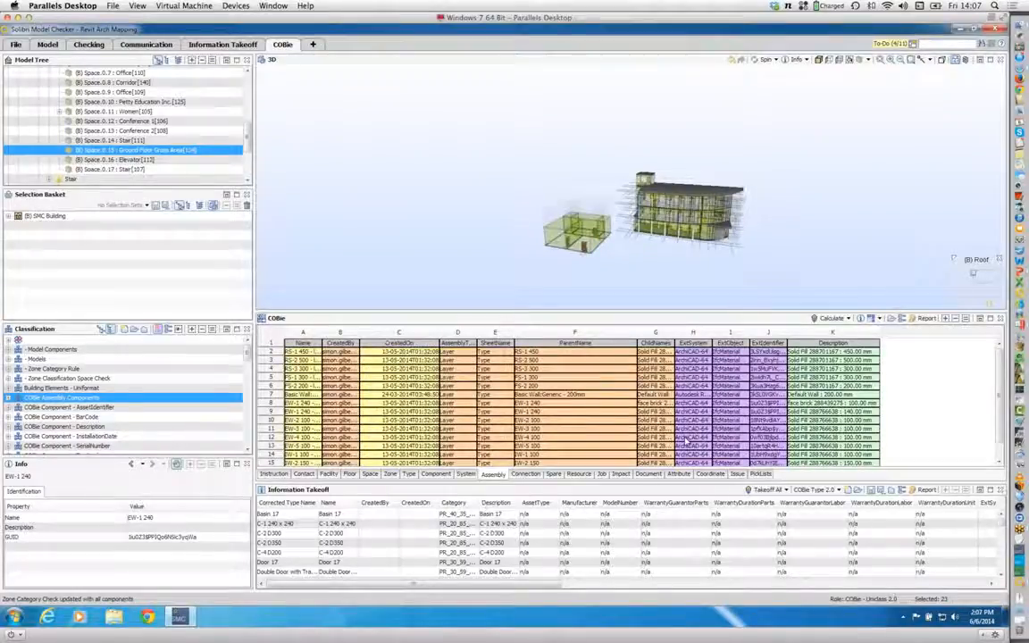
left_click_drag(631, 204, 690, 230)
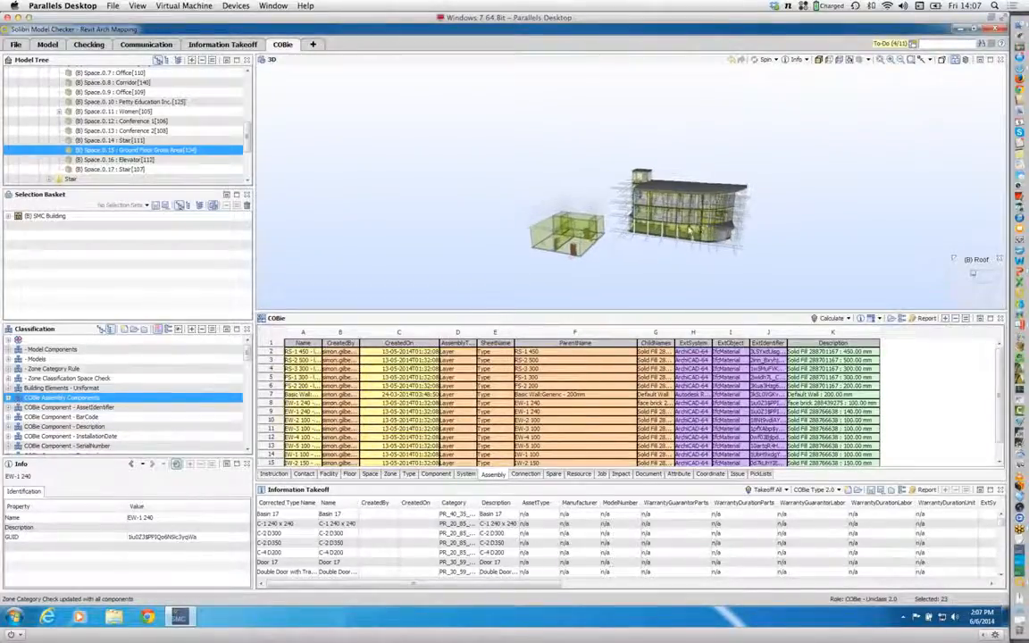
scroll(690, 231, "up", 5)
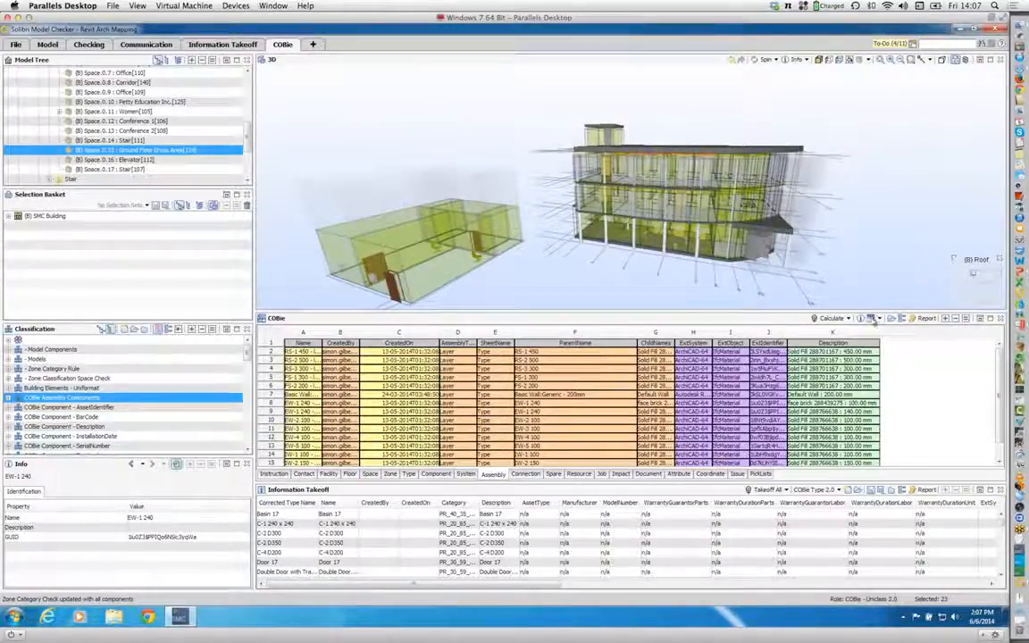
Step: Compare in 3D the walls left out of the COBie data with the components included in it
left_click(871, 319)
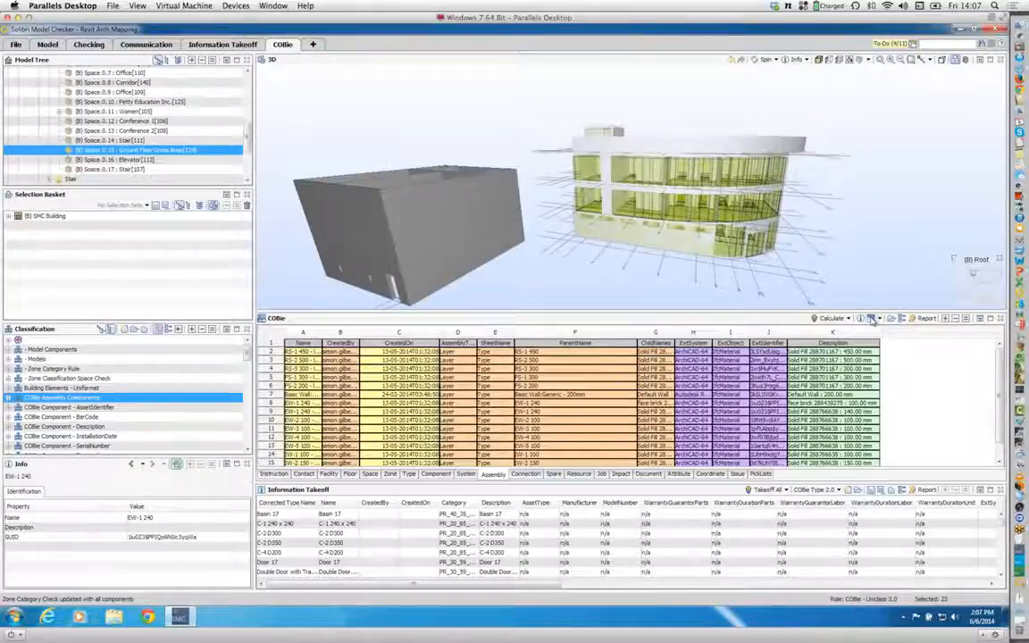
left_click_drag(605, 218, 643, 246)
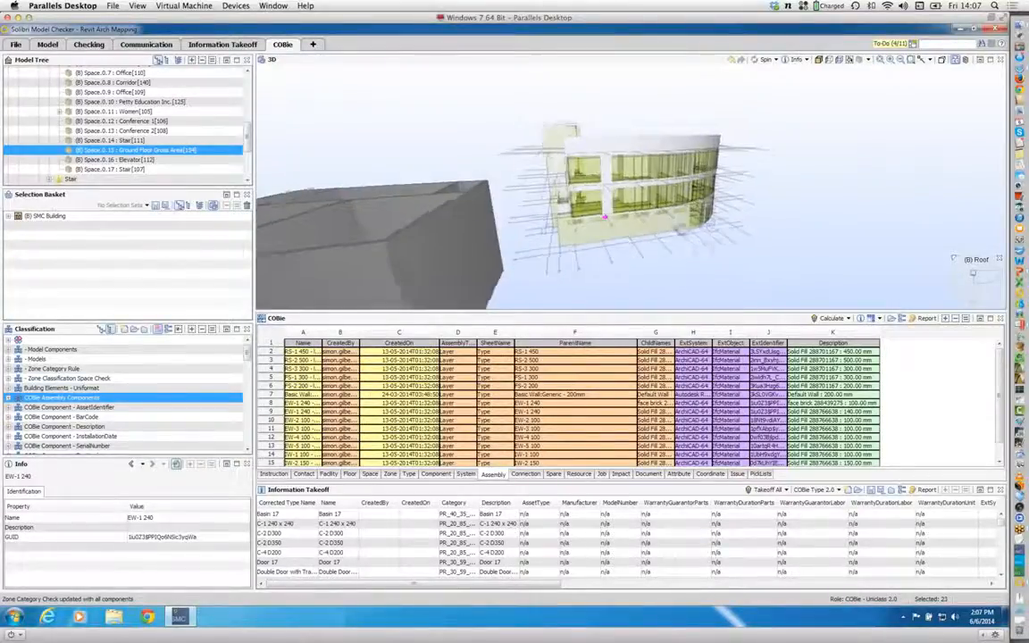
left_click(880, 319)
left_click(884, 346)
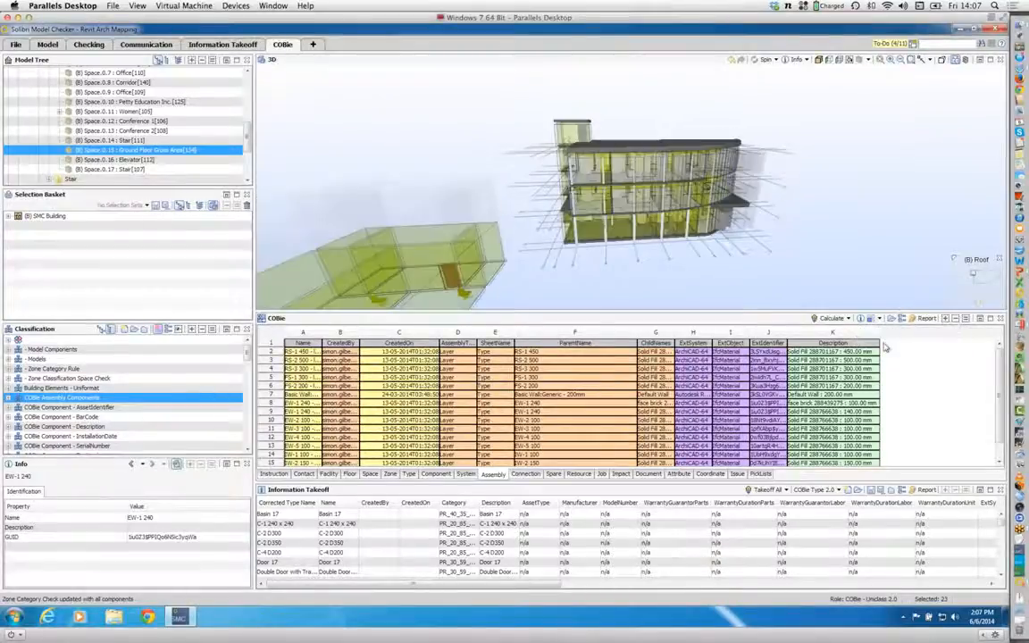
left_click_drag(655, 254, 706, 266)
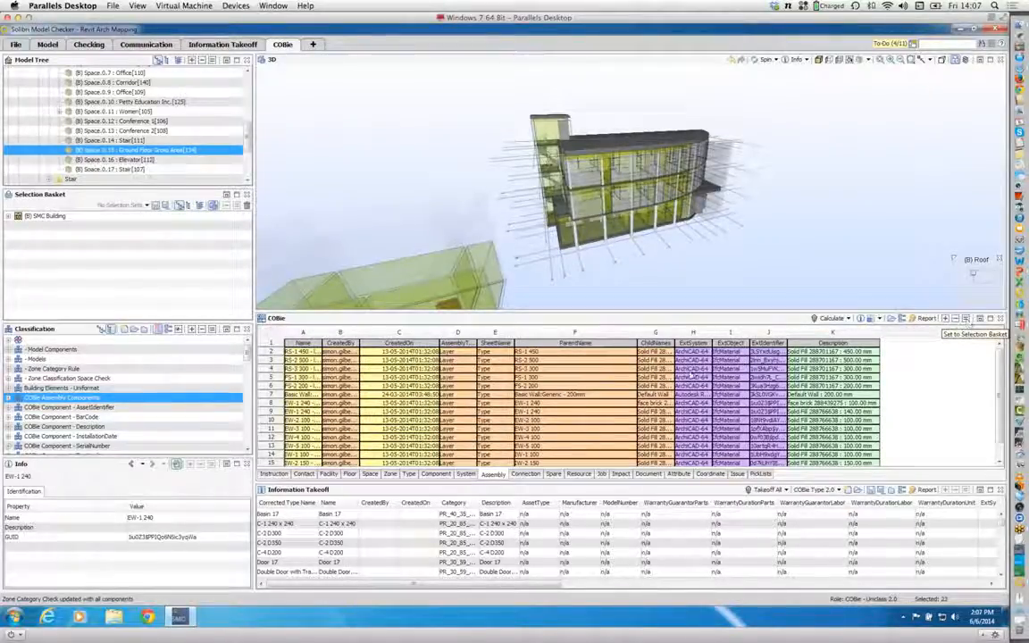
Step: Put all entries of the COBie Component sheet into the Selection Basket and add all spaces from the Space sheet
left_click(436, 474)
left_click(324, 421)
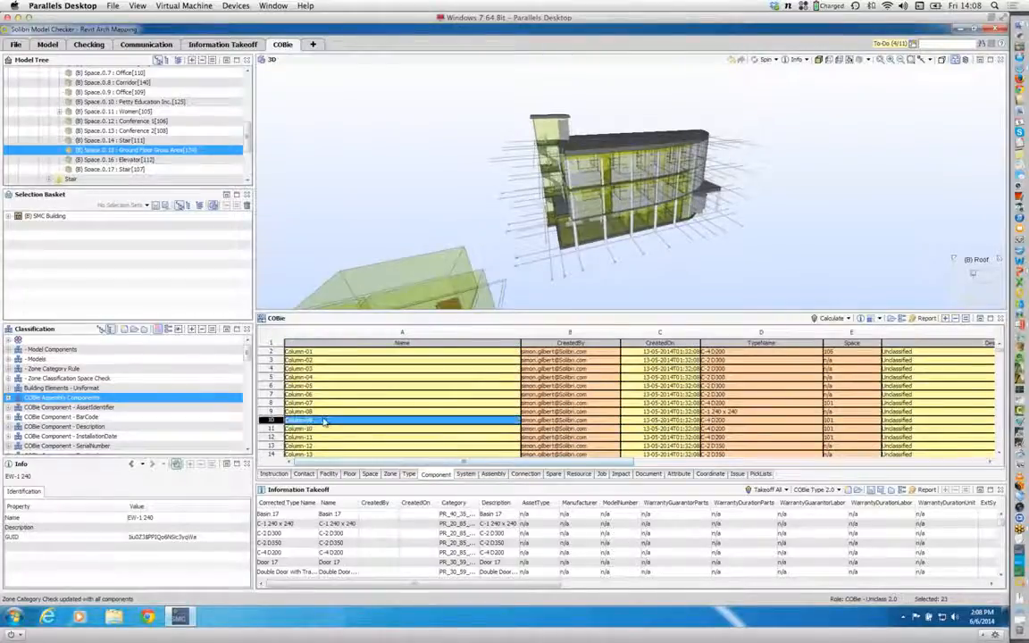
left_click(268, 337)
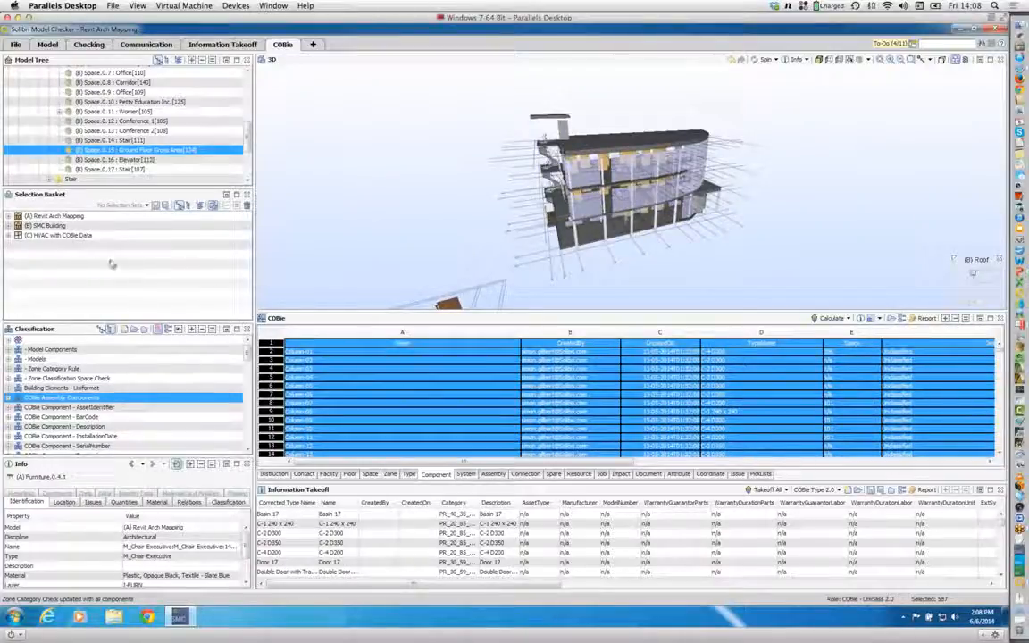
left_click(369, 474)
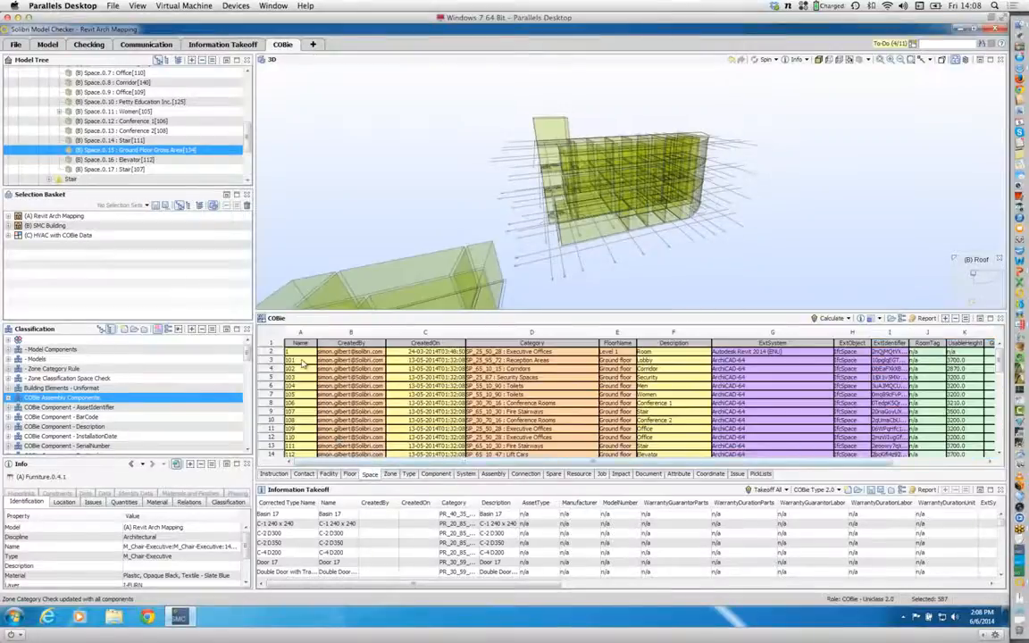
left_click(303, 361)
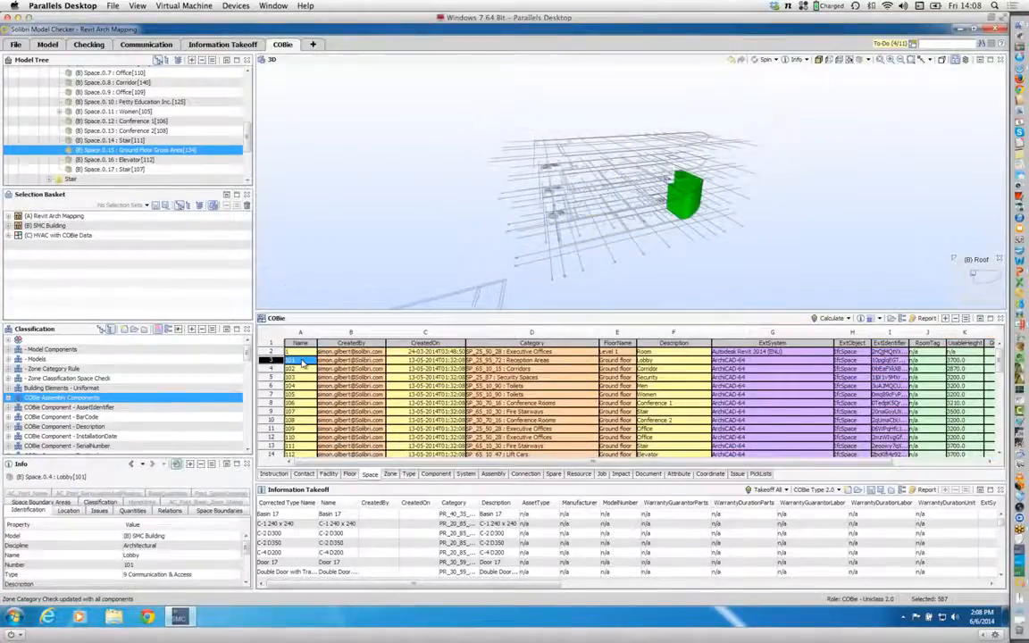
key("ctrl+a")
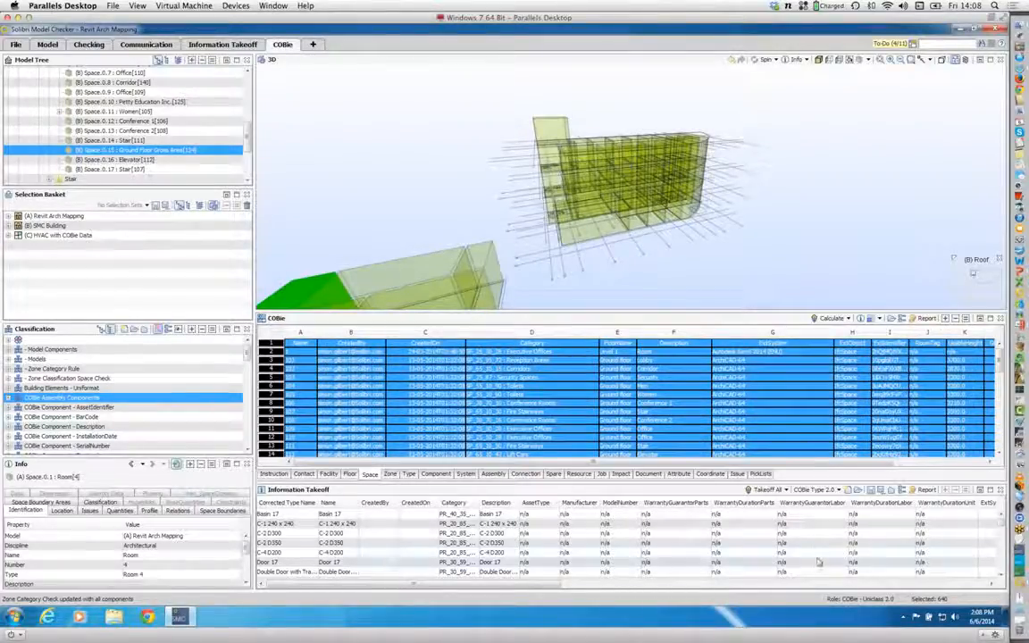
Step: Save the Selection Basket contents as a selection set named COBie Drop 3
left_click(156, 205)
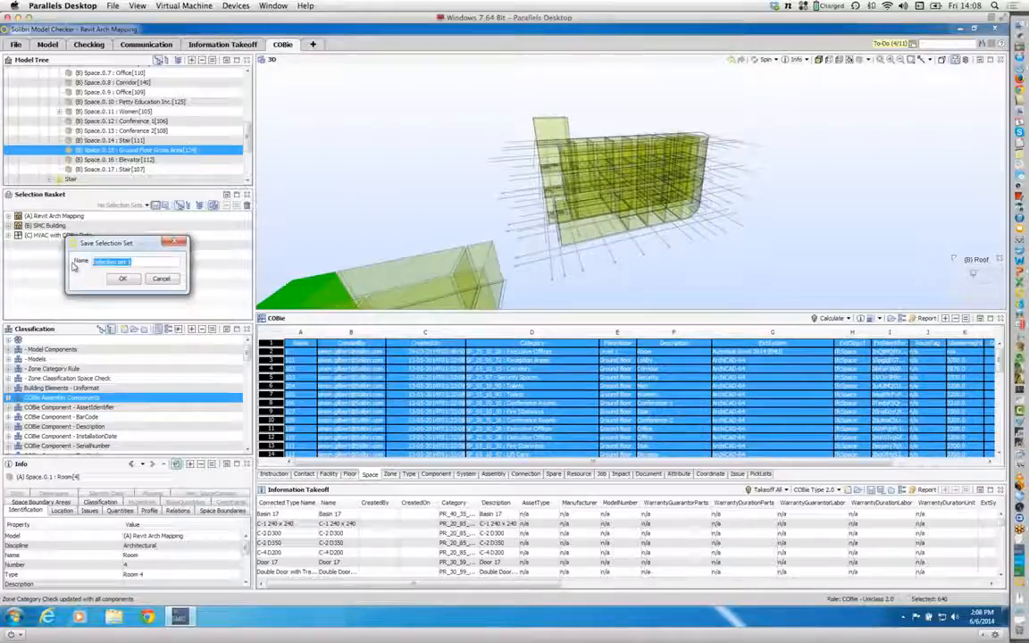
type("COBie")
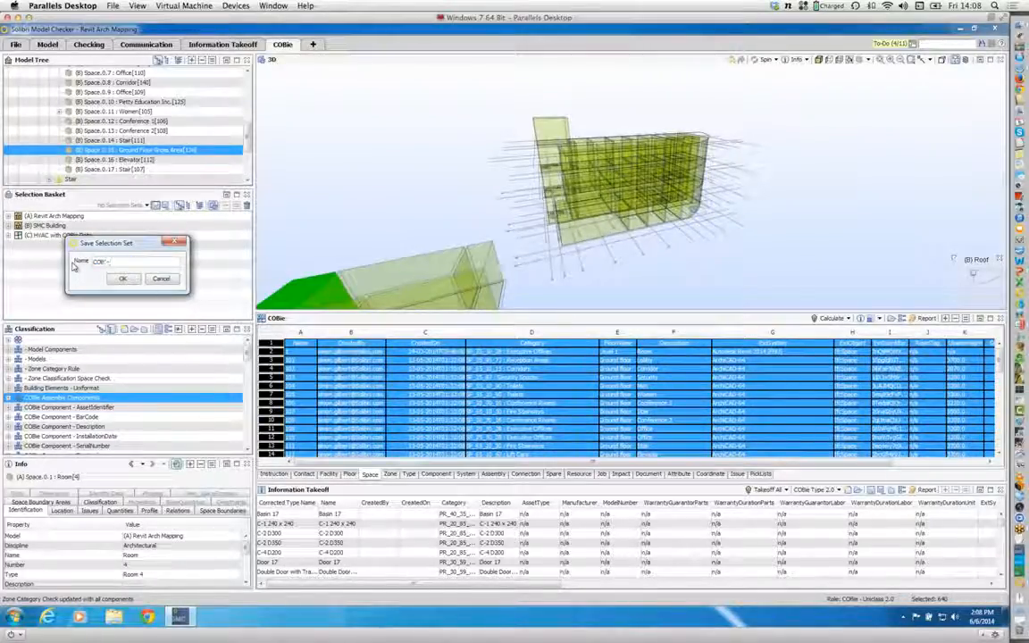
type(" Drop")
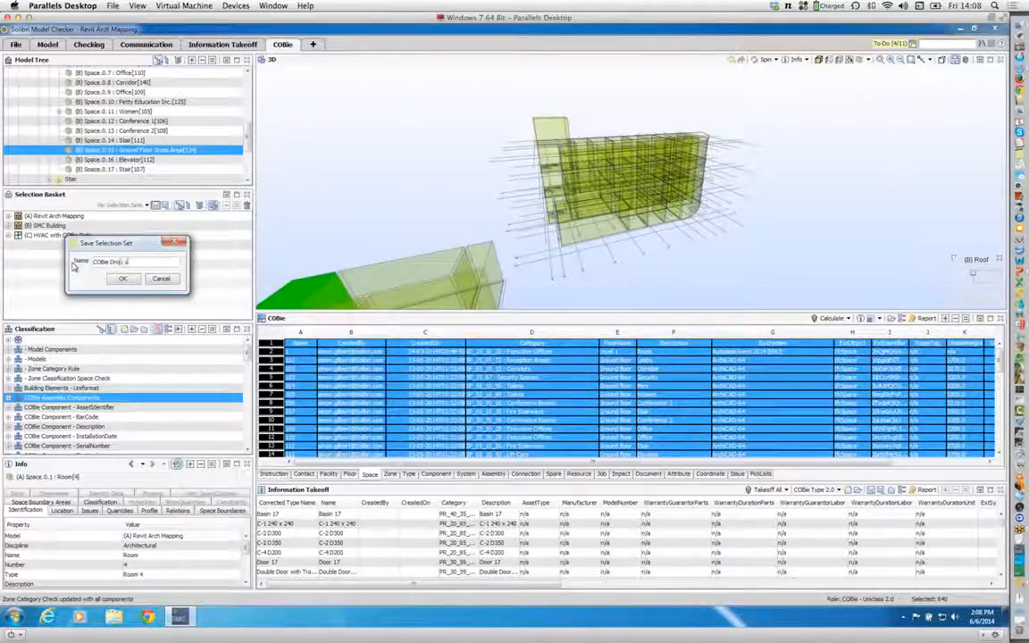
type(" 3")
left_click(118, 279)
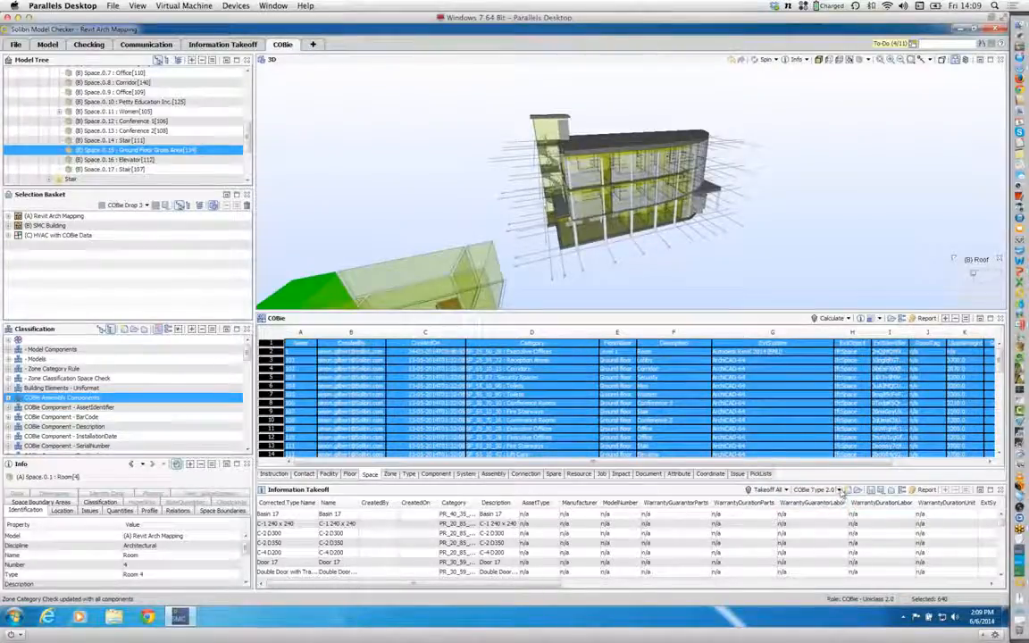
Step: Add the architectural Wall component type back to the COBie Type 2.0 takeoff definition
left_click(838, 490)
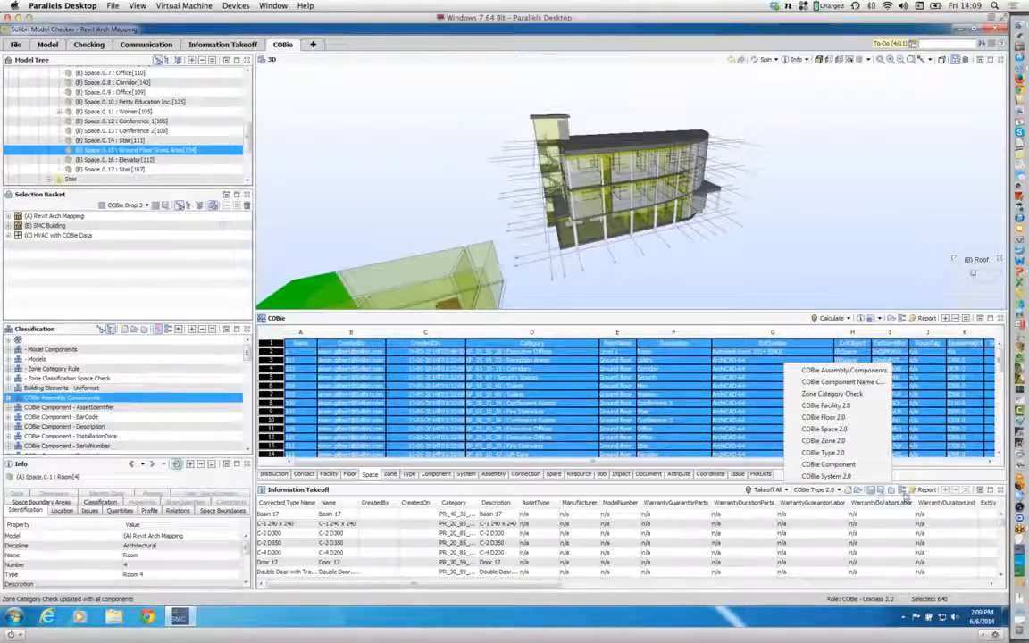
left_click(814, 451)
left_click(901, 493)
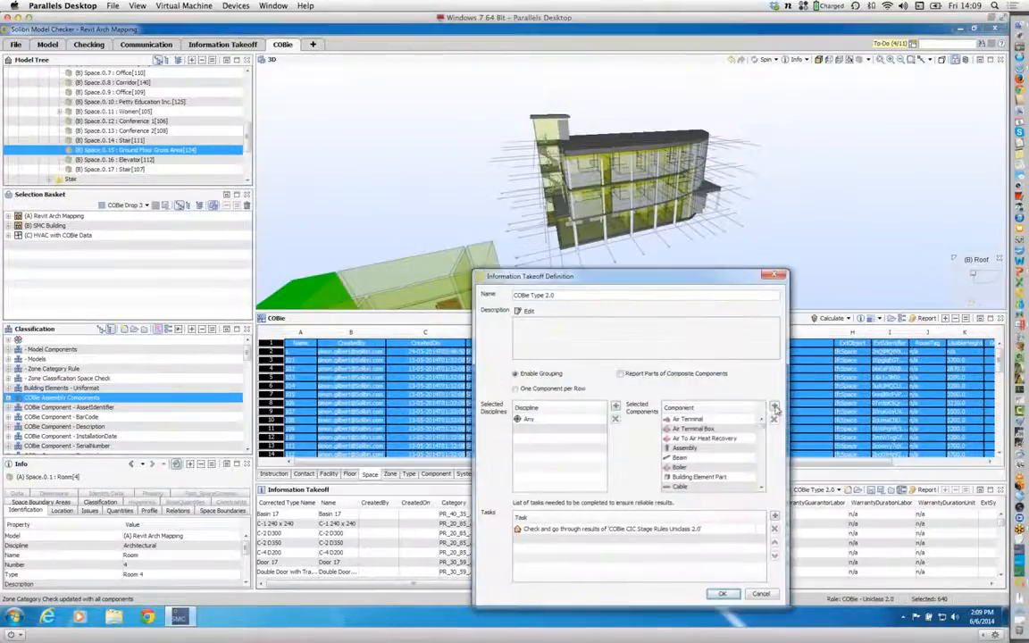
left_click(775, 406)
left_click(685, 361)
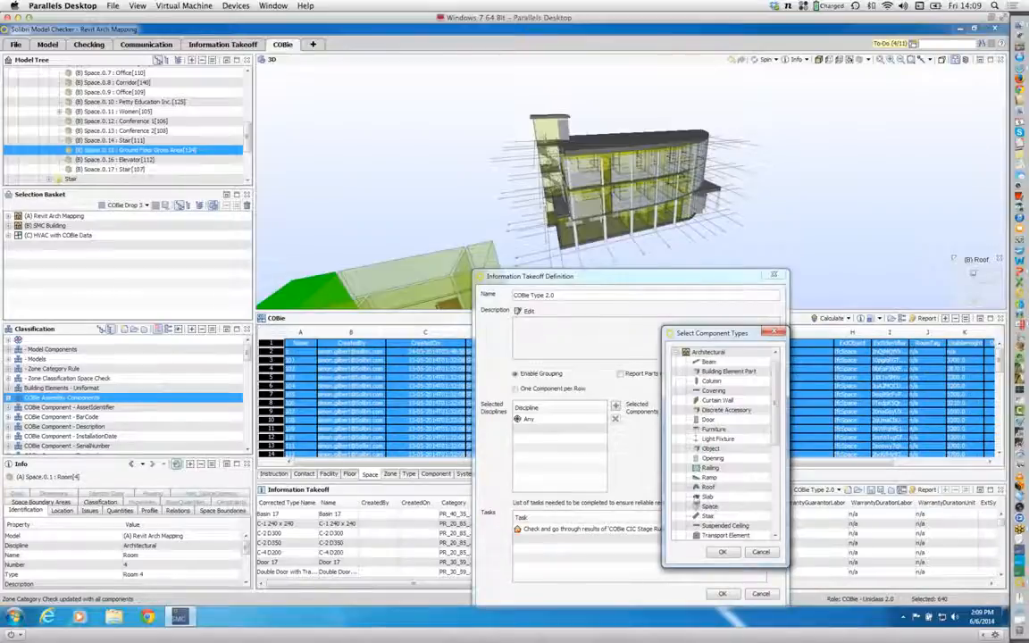
scroll(768, 425, "down", 3)
left_click(710, 450)
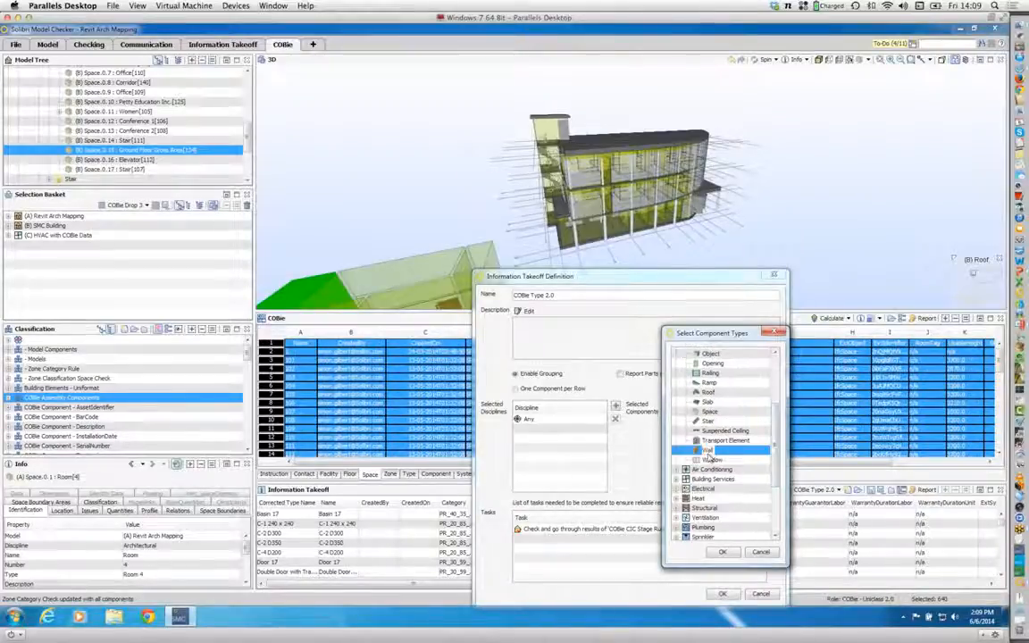
left_click(723, 551)
left_click(722, 593)
Step: Switch the takeoff to COBie Component and add the architectural Wall type back to its definition's selected components
left_click(829, 490)
left_click(828, 464)
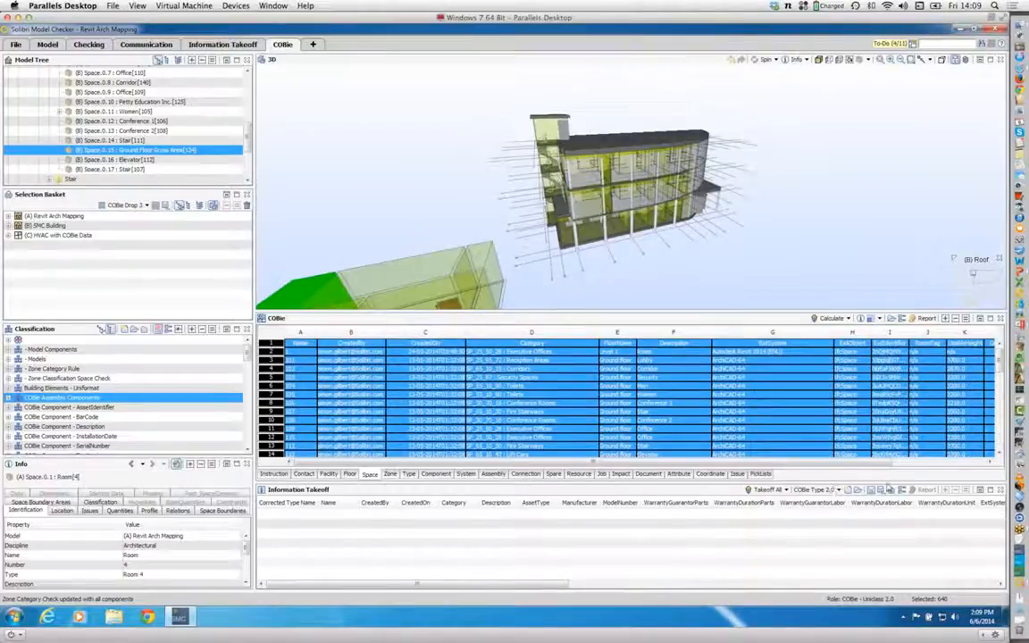
left_click(776, 406)
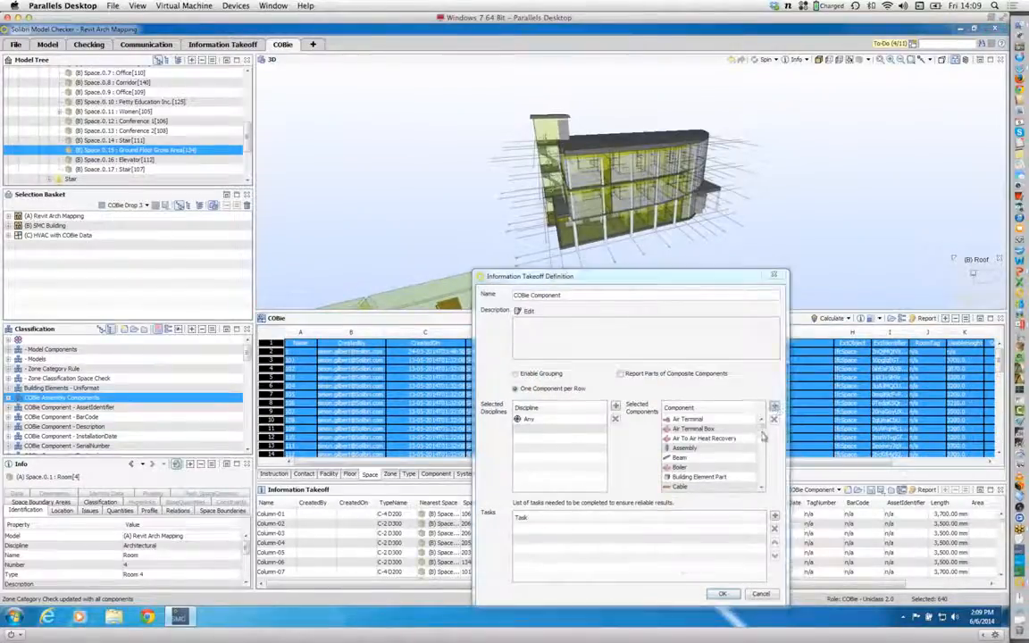
left_click(679, 362)
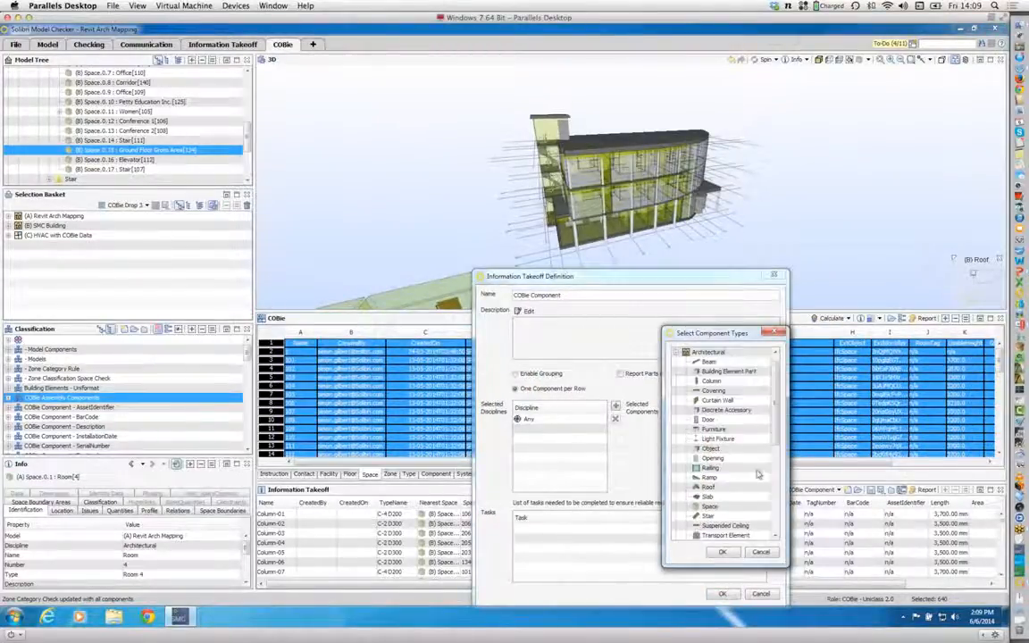
scroll(772, 485, "down", 3)
scroll(773, 485, "down", 2)
left_click(707, 426)
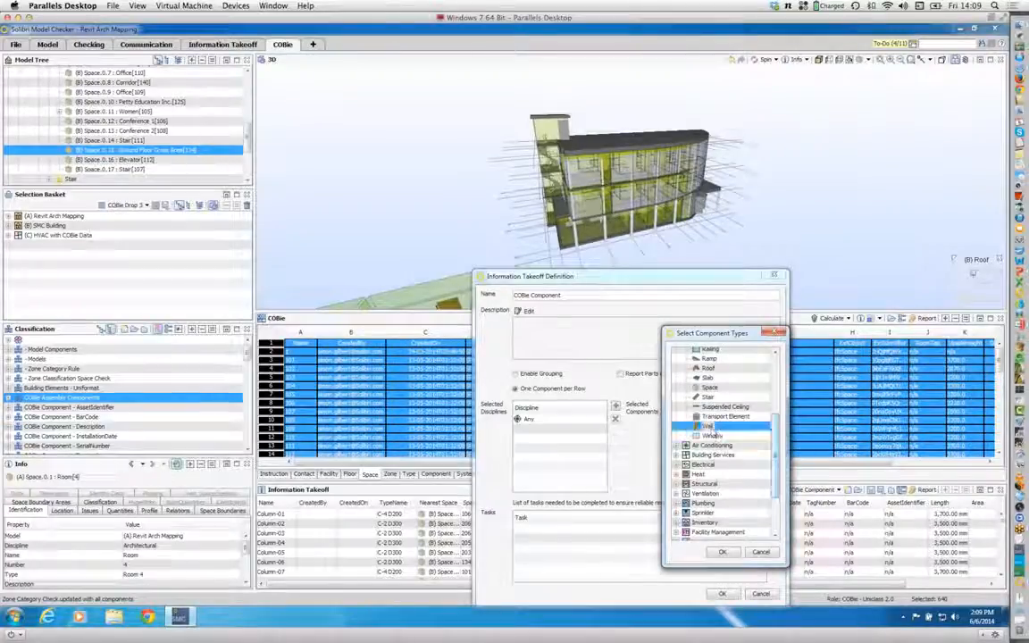
left_click(721, 553)
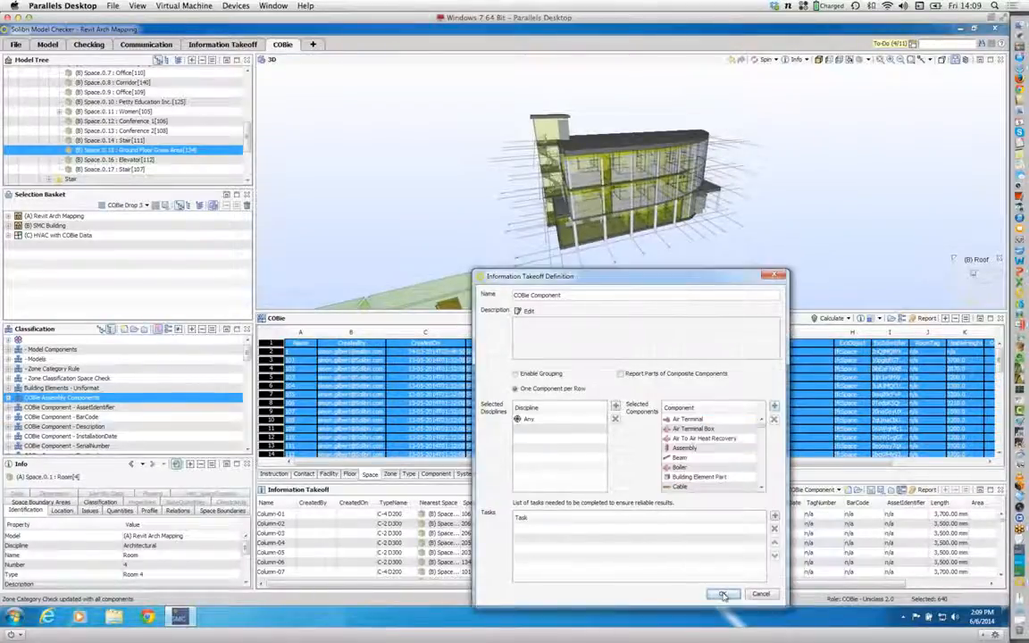
left_click(724, 594)
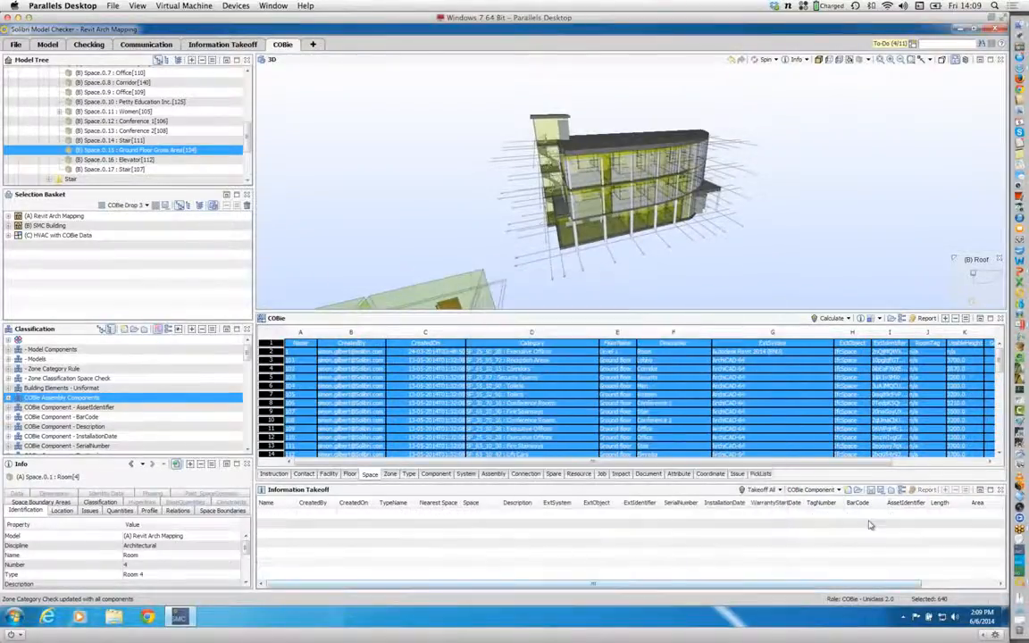
Step: Recalculate the COBie data for all components, and again with only the COBie Drop 3 selection set, despite incomplete tasks
left_click(829, 318)
left_click(683, 442)
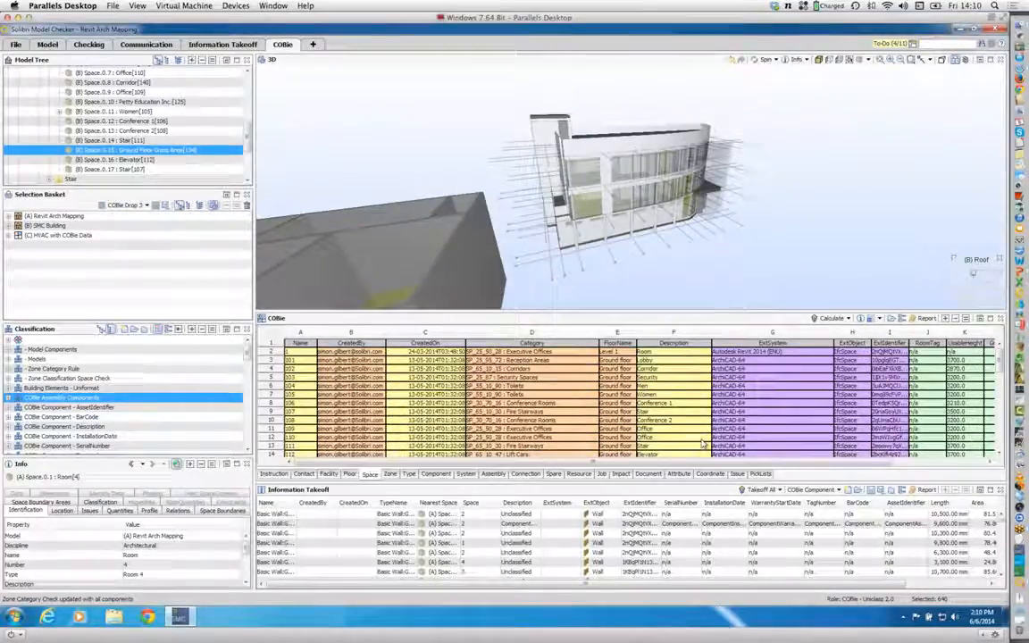
left_click(849, 319)
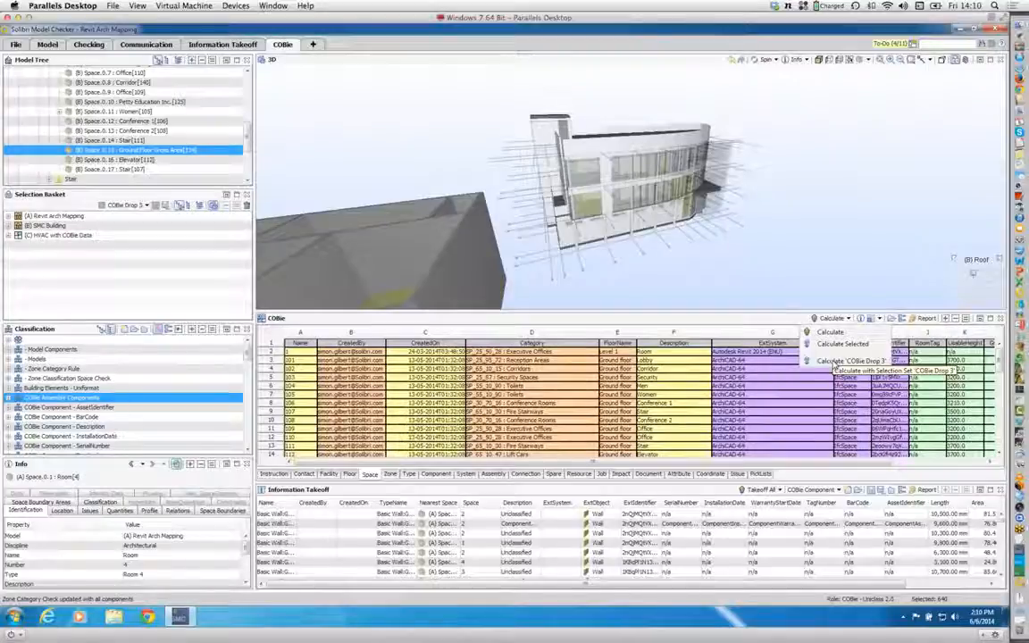
left_click(835, 362)
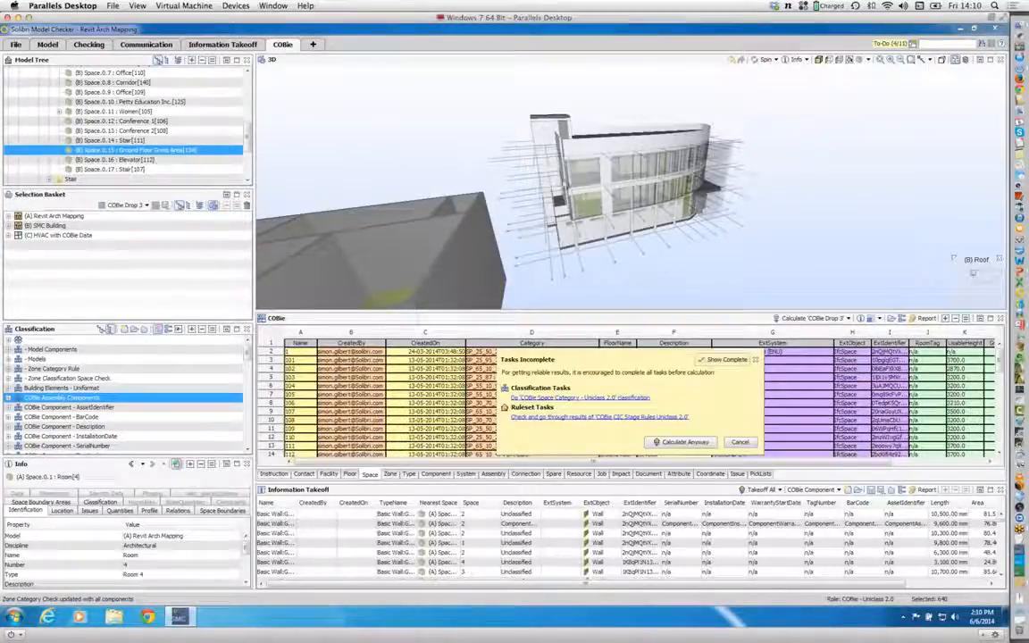
left_click(684, 441)
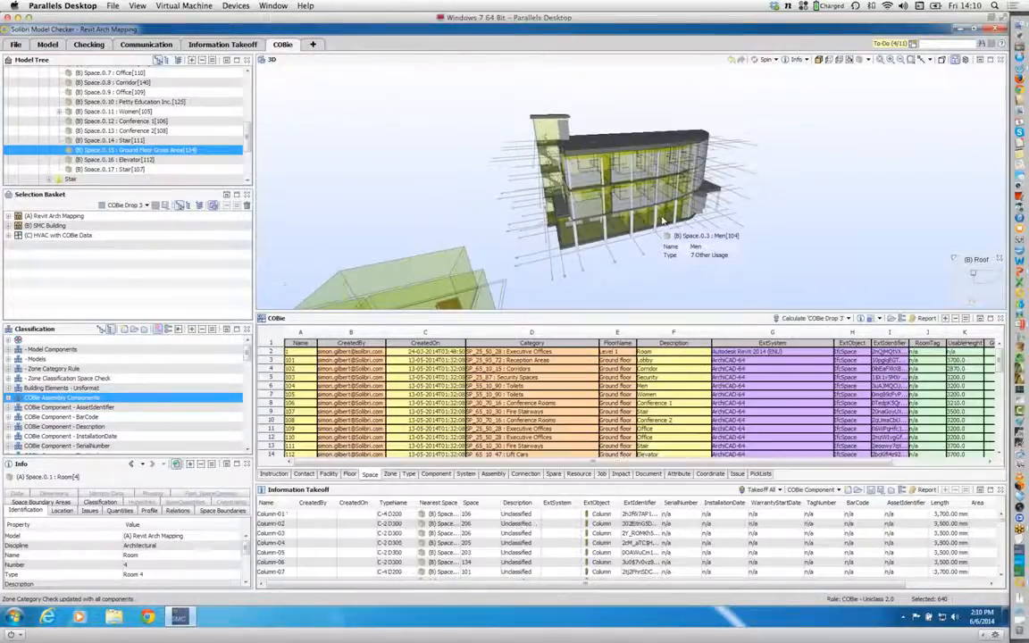
Step: Review the building and the COBie Type sheet, and recalculate the COBie data for all components
left_click_drag(663, 220, 675, 245)
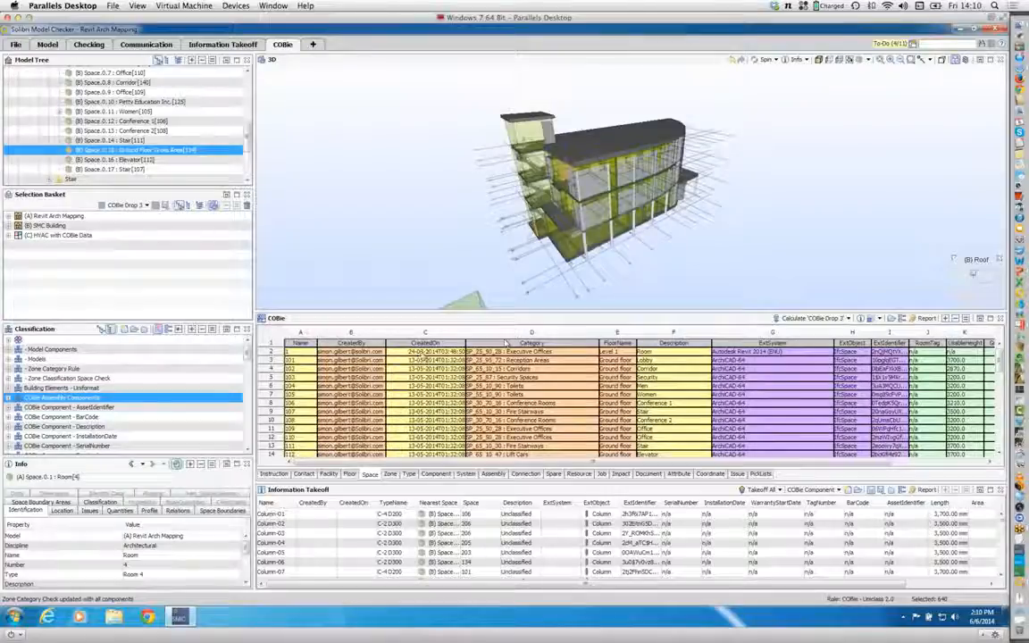
left_click(408, 474)
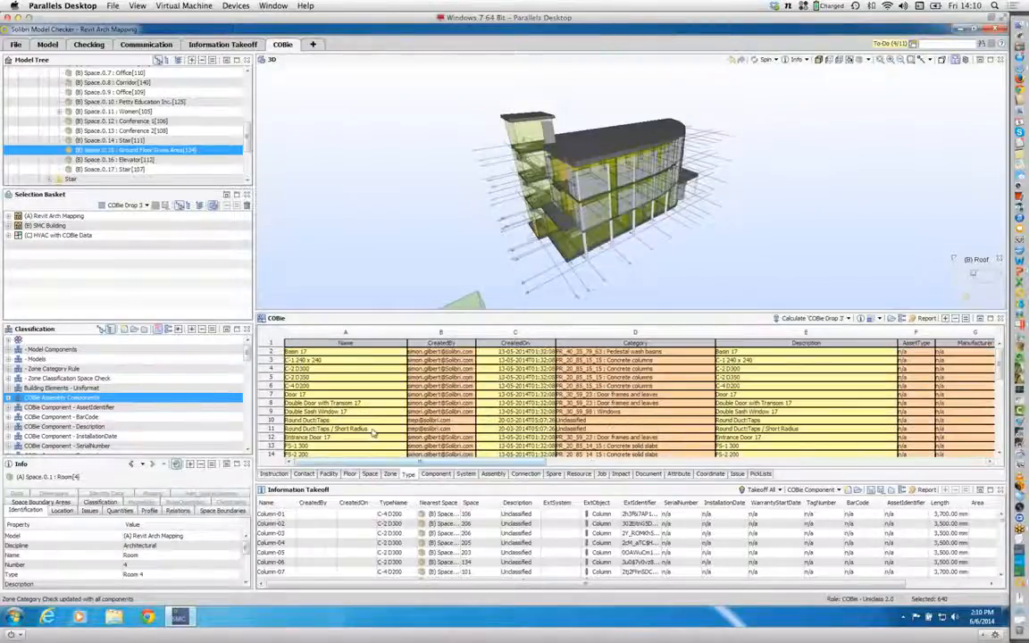
left_click(848, 319)
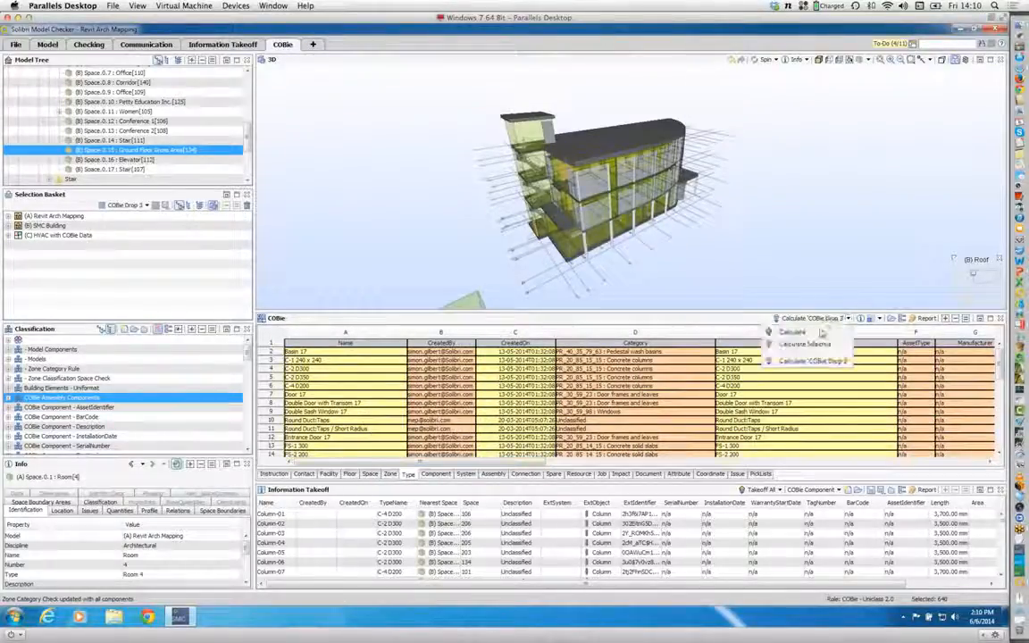
left_click(816, 334)
left_click(628, 399)
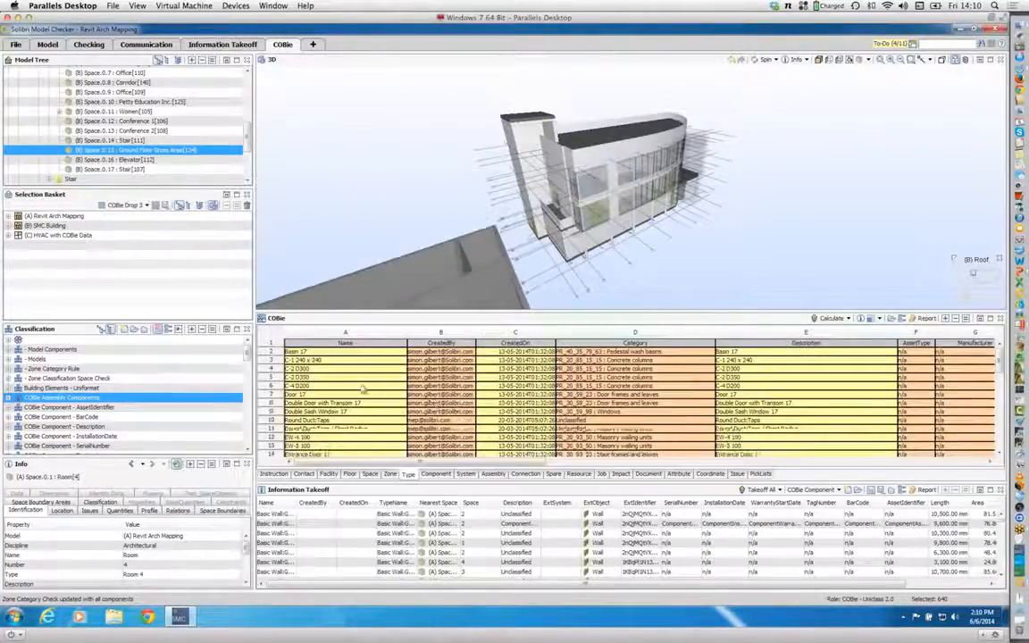
Step: Inspect the external wall types EW-1 240, EW-3 100 and EW-4 100 from the Type sheet in 3D
scroll(367, 391, "down", 3)
left_click(323, 386)
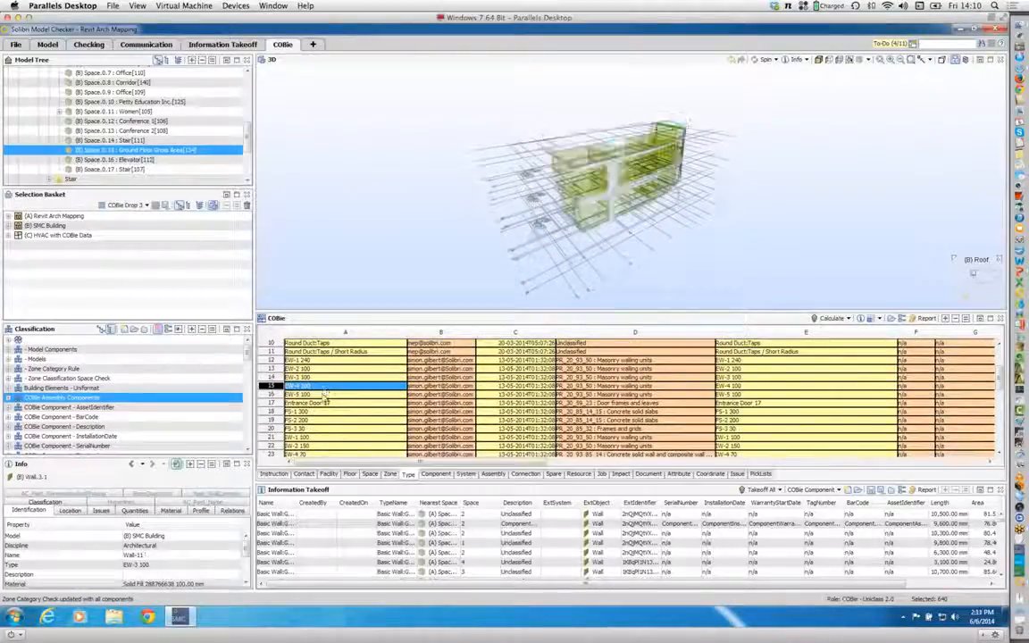
left_click(327, 376)
left_click(304, 359)
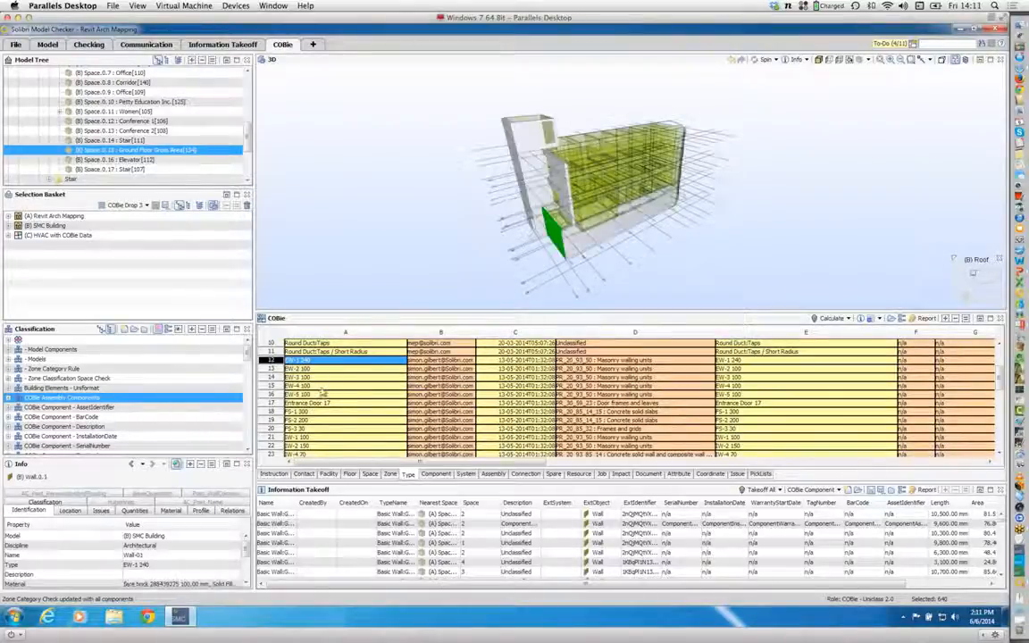
left_click(324, 387)
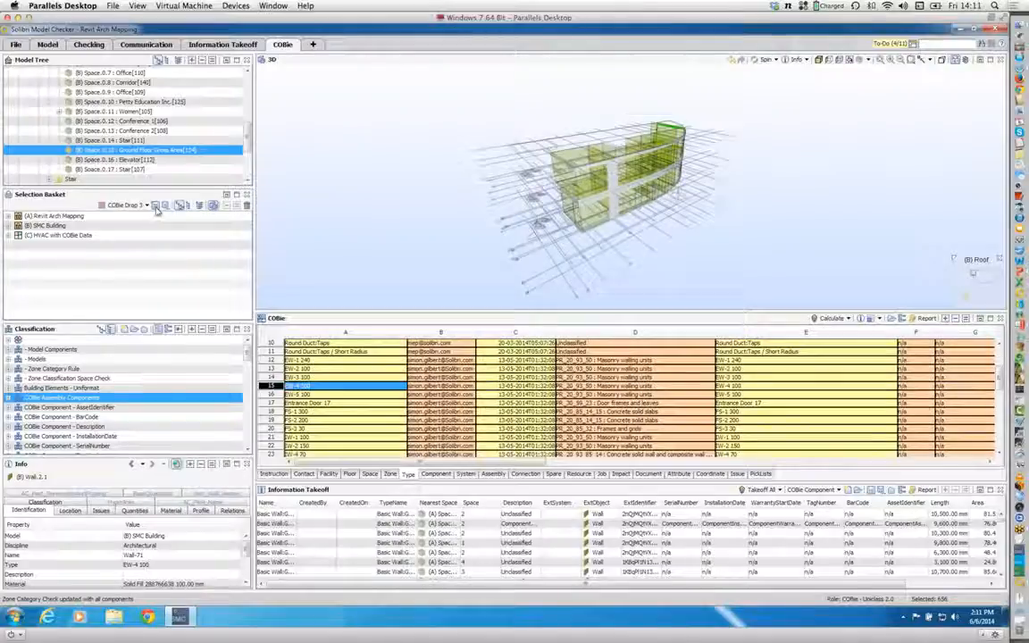
Step: Repeat the COBie calculation on all components of the model
left_click(849, 319)
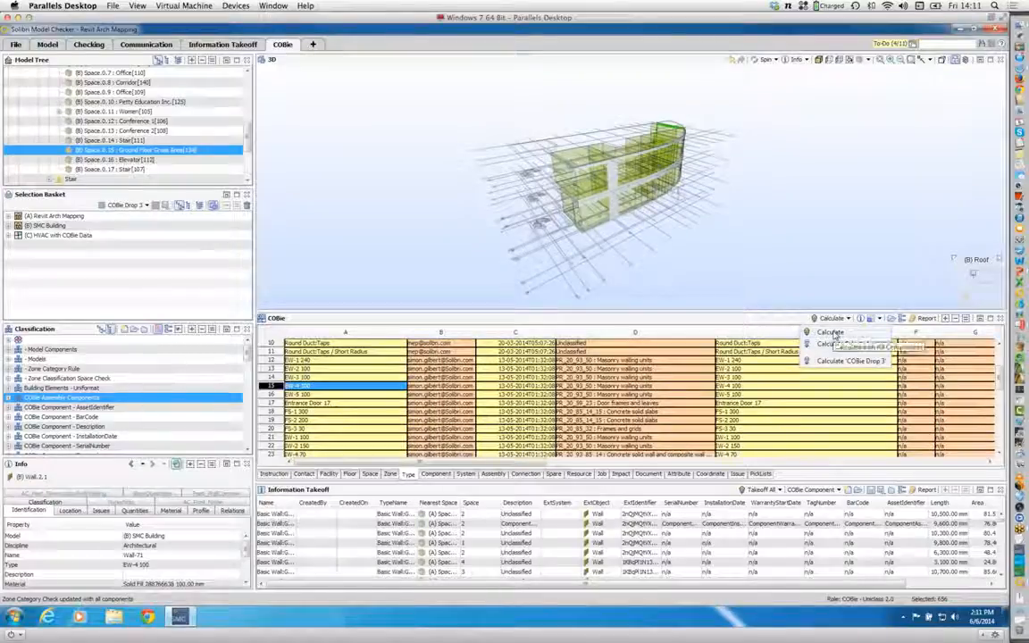
left_click(833, 334)
left_click(613, 402)
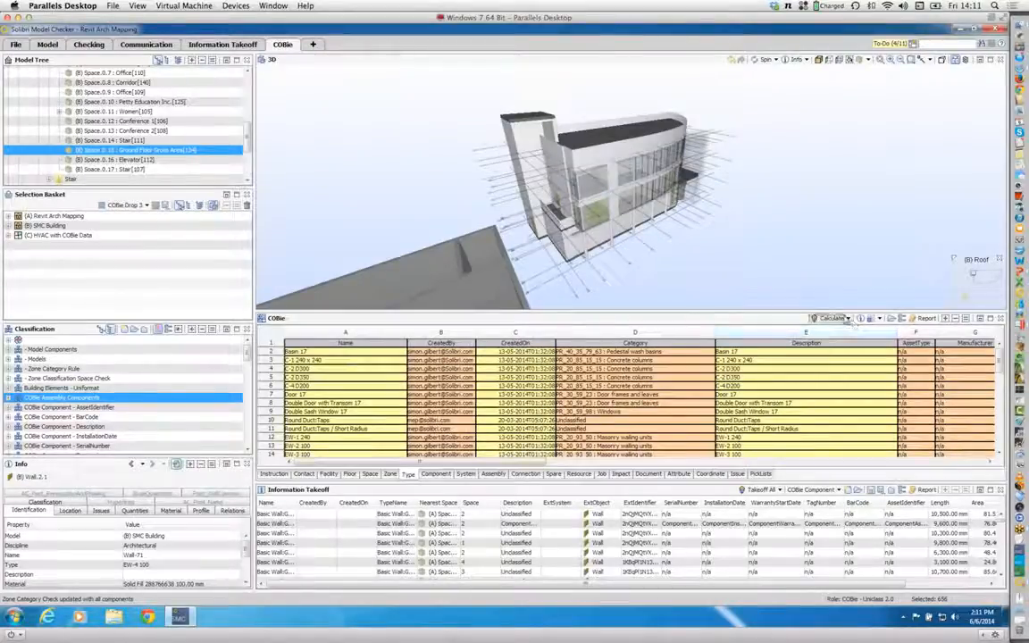
left_click(832, 318)
left_click(740, 441)
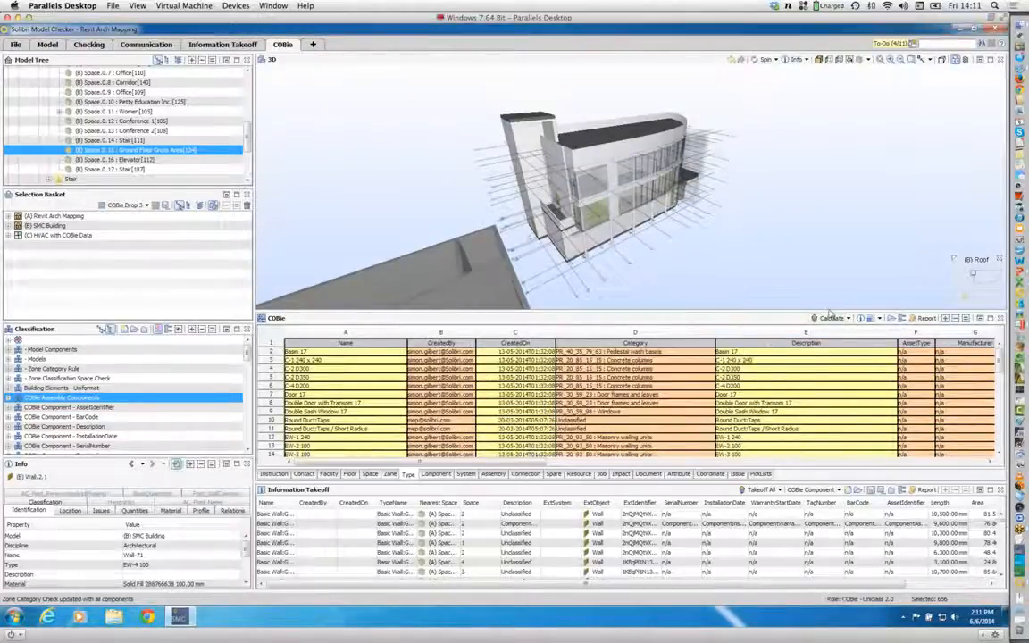
Step: Recalculate the COBie data using the COBie Drop 3 selection set despite the incomplete tasks
left_click(847, 318)
left_click(819, 363)
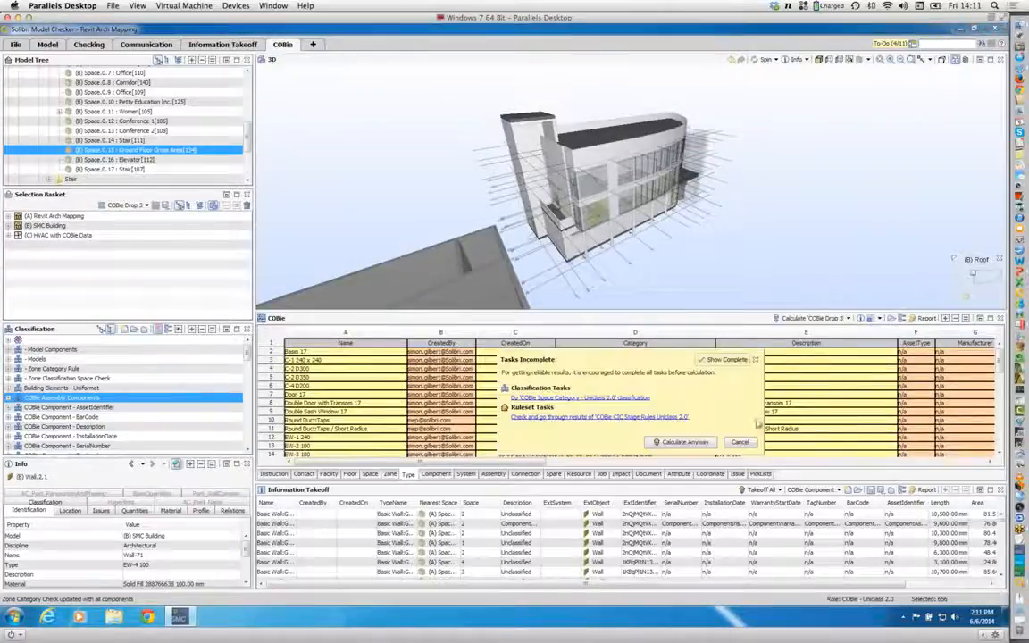
left_click(699, 445)
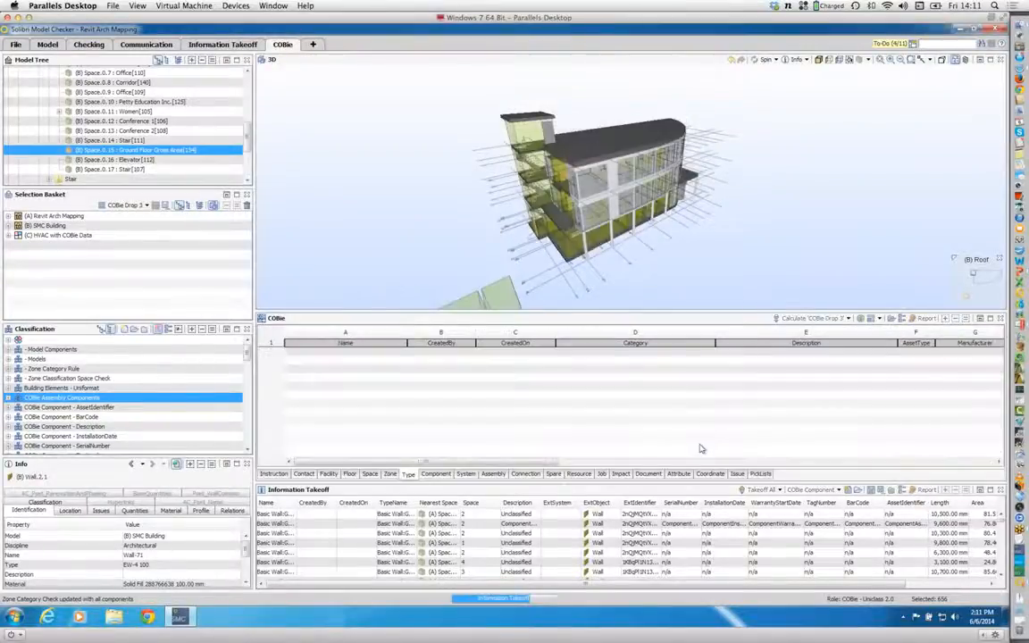
Step: Review the building in 3D, check the COBie Beta Workflow slide in PowerPoint, and return to Solibri Model Checker
left_click_drag(556, 195, 482, 305)
left_click_drag(654, 198, 659, 203)
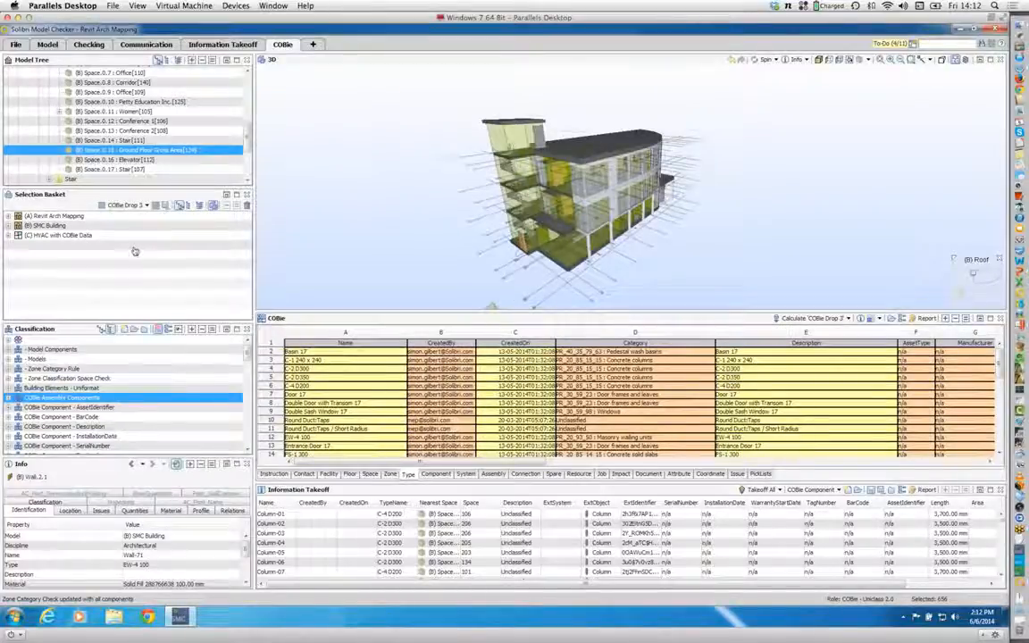
key("super+Tab")
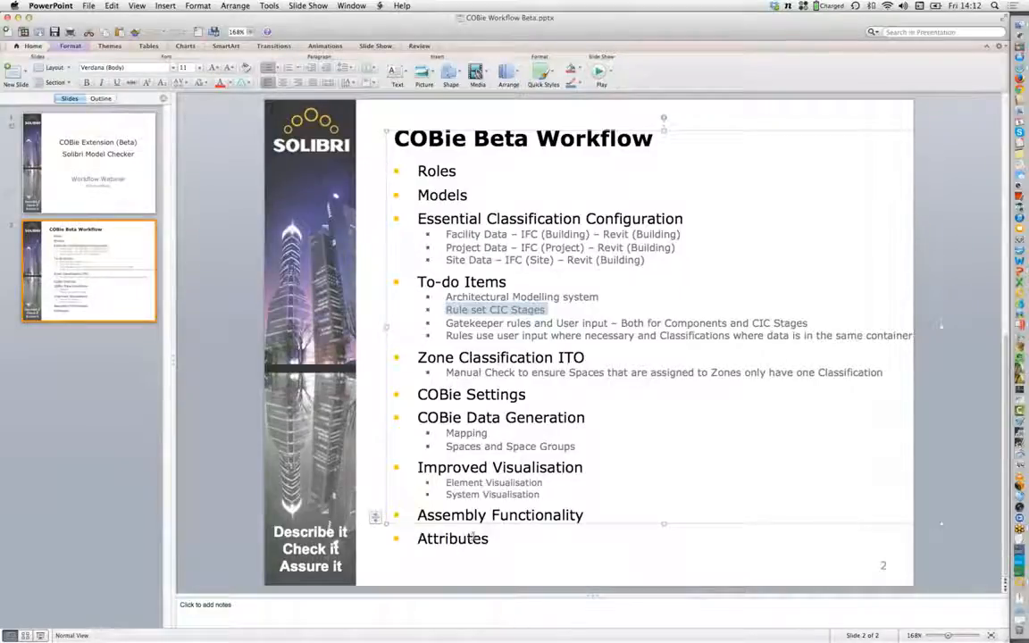
key("super+Tab")
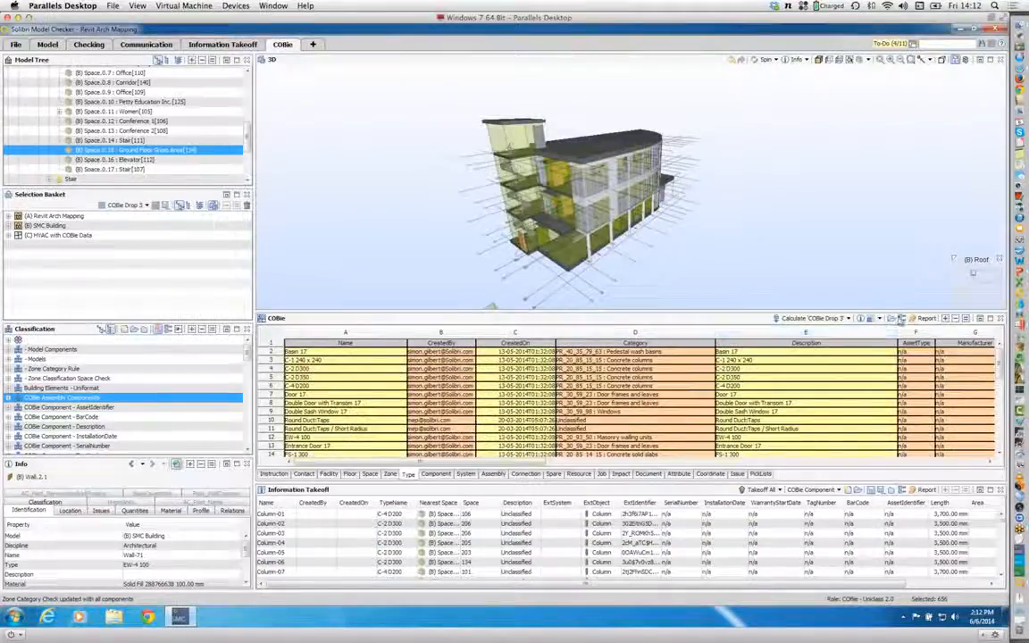
Step: Set the COBie Coordinate sheet to Fill Automatically and recalculate the COBie data using the COBie Drop 3 selection set
left_click(900, 319)
left_click(529, 477)
left_click(534, 484)
left_click(535, 486)
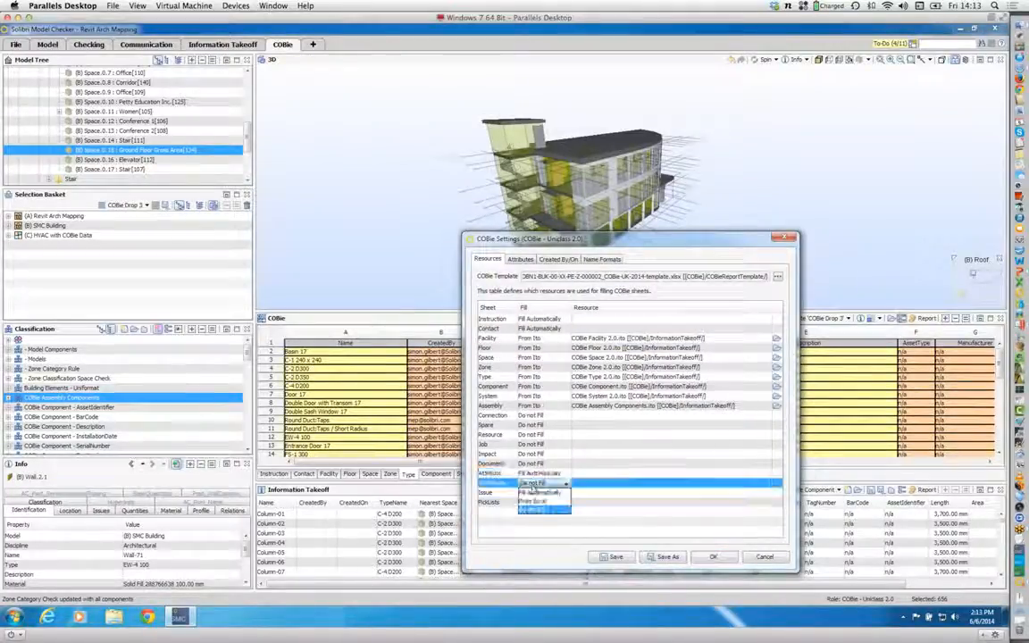
left_click(537, 492)
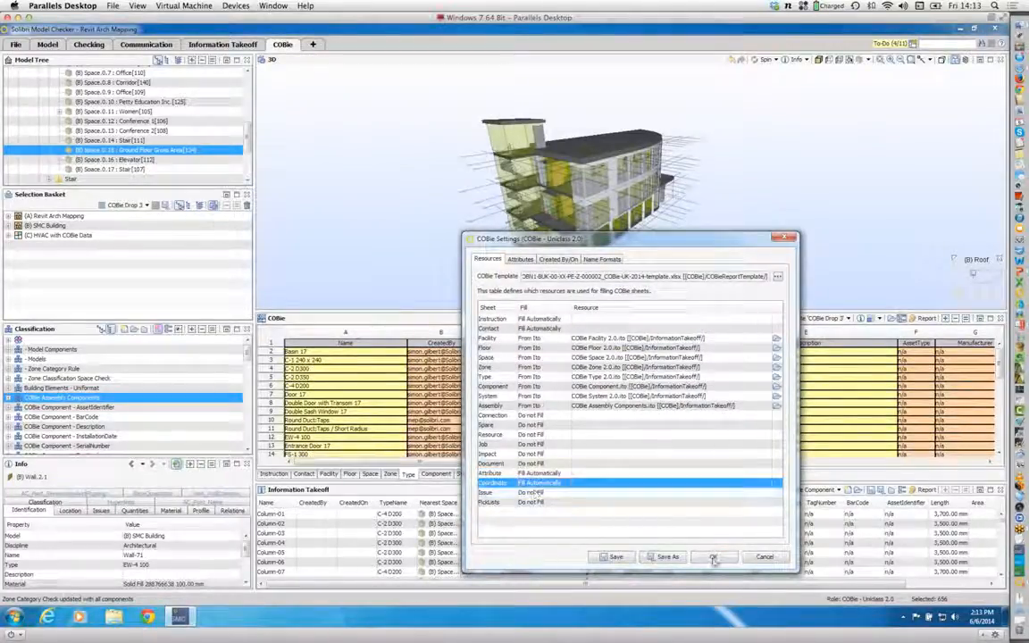
left_click(714, 557)
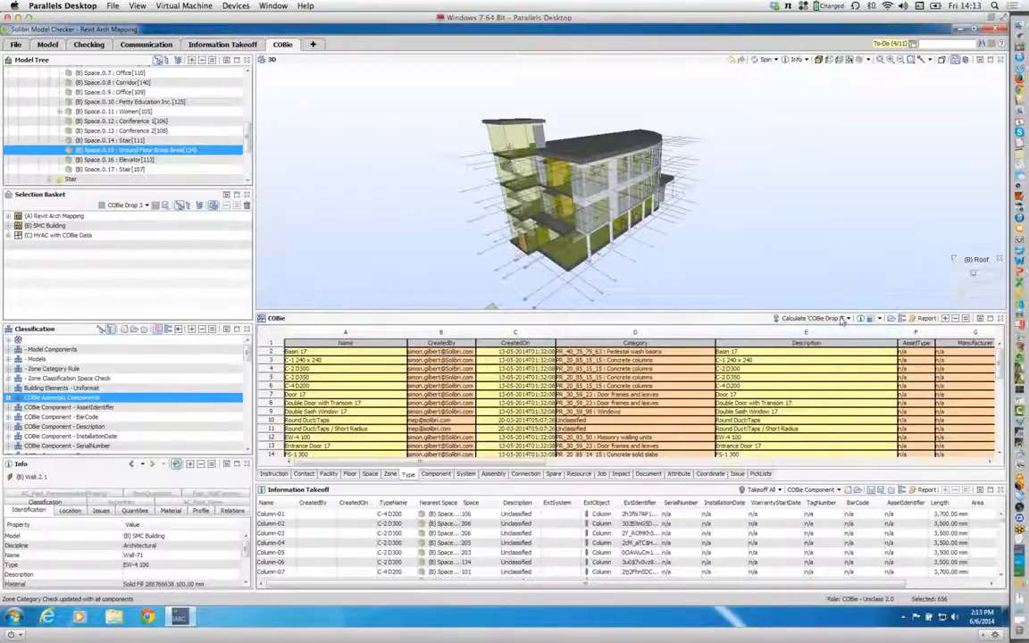
left_click(842, 320)
left_click(700, 448)
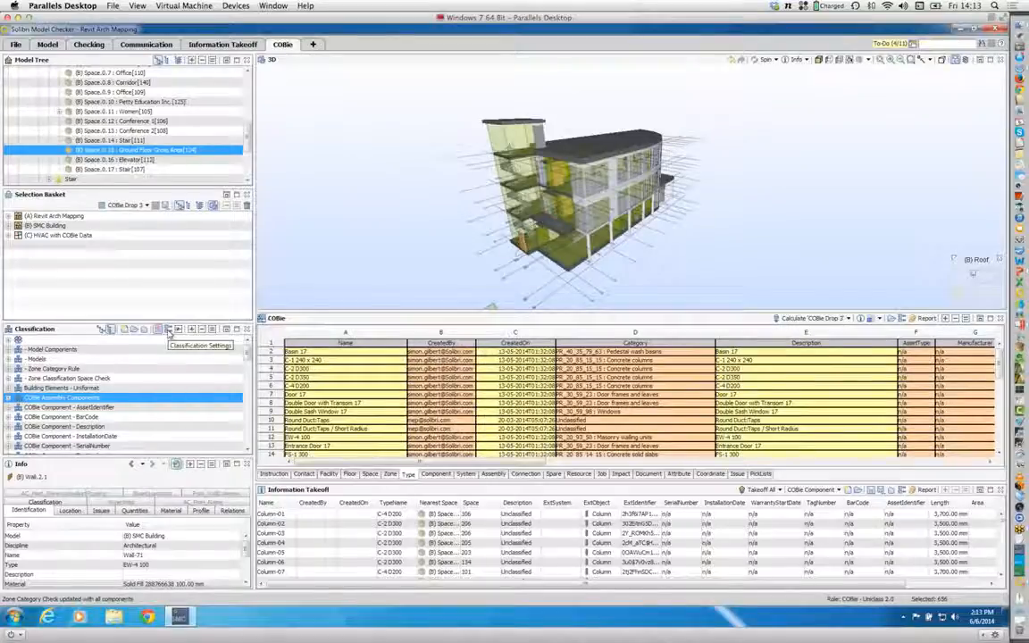
Step: View the settings for a new classification without creating it, and compare the COBie Component sheet with the Type sheet
left_click(126, 329)
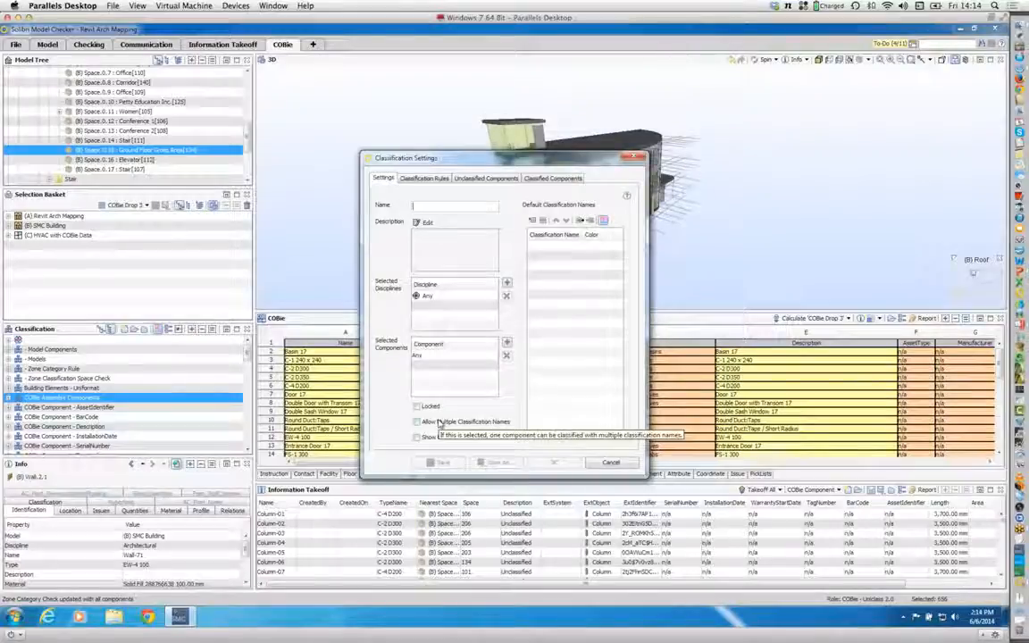
left_click(607, 462)
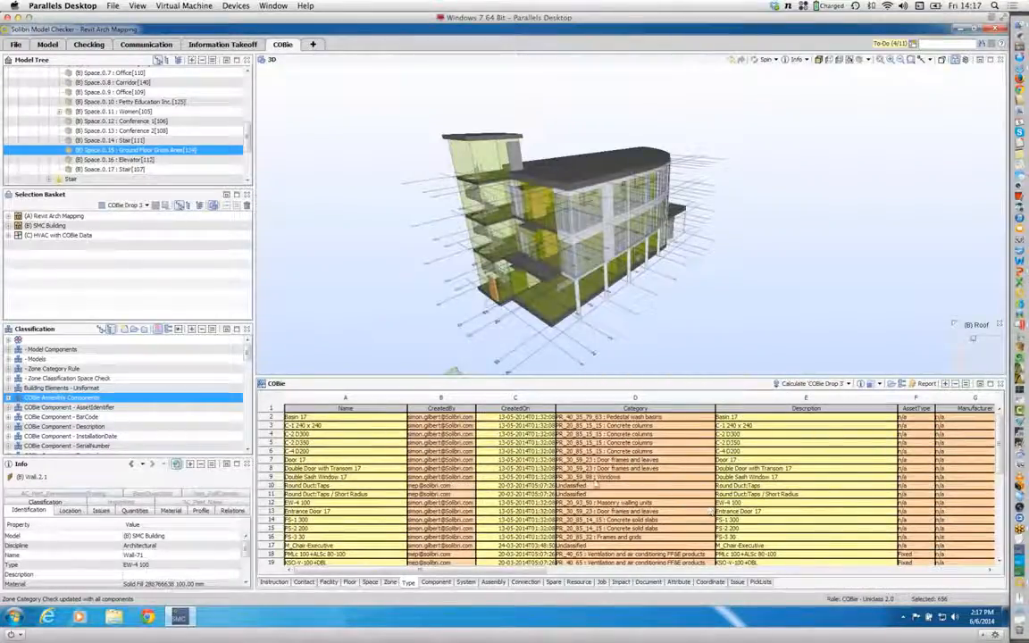
left_click(446, 581)
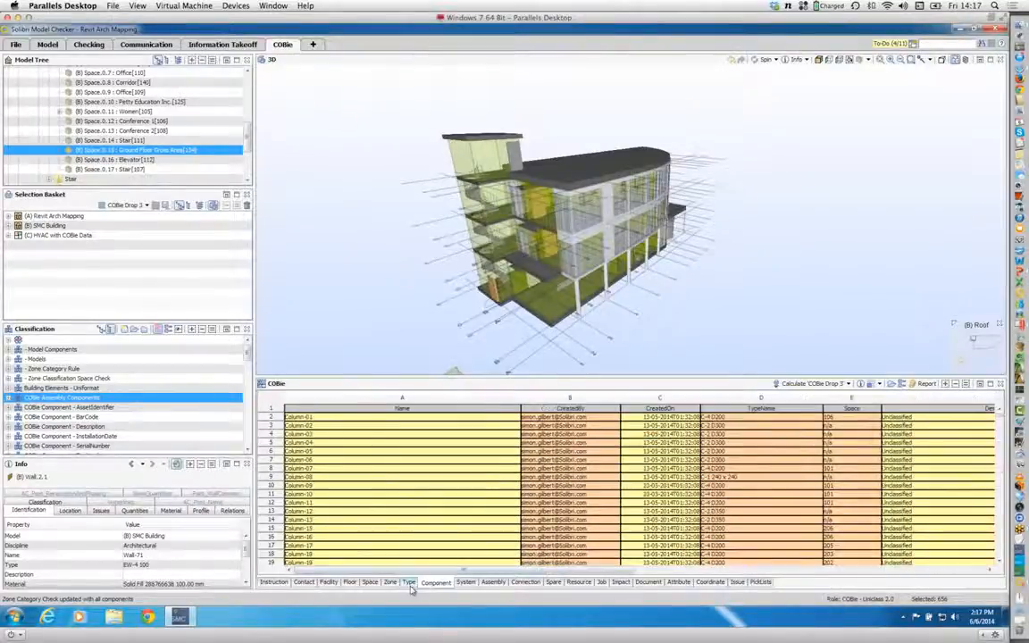
left_click(409, 582)
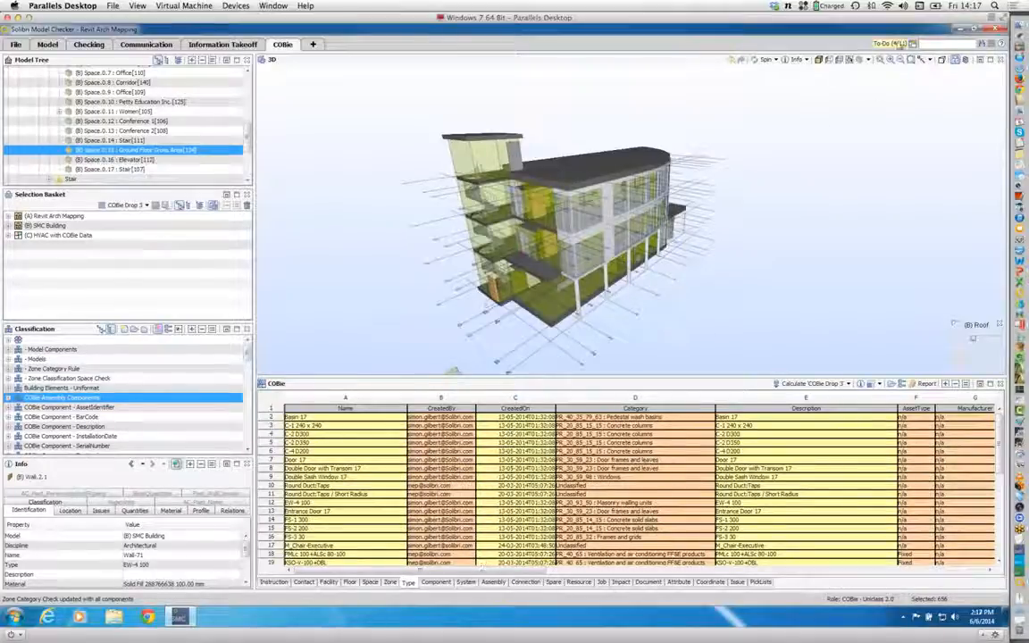
Step: Add the Information Takeoff view beneath the COBie sheet and adjust the space shared between the two
left_click(913, 42)
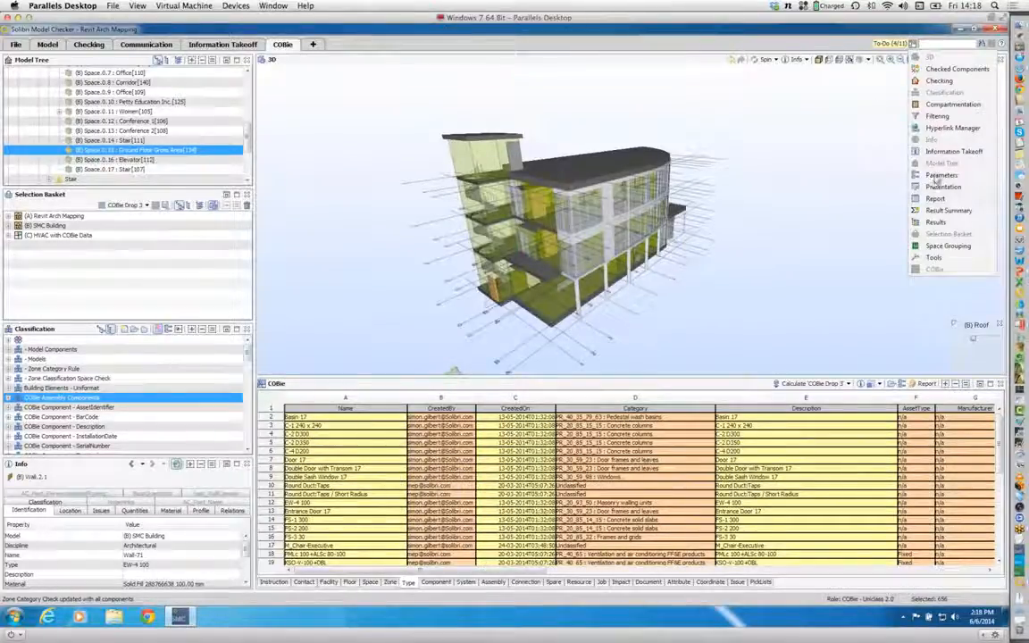
left_click(952, 151)
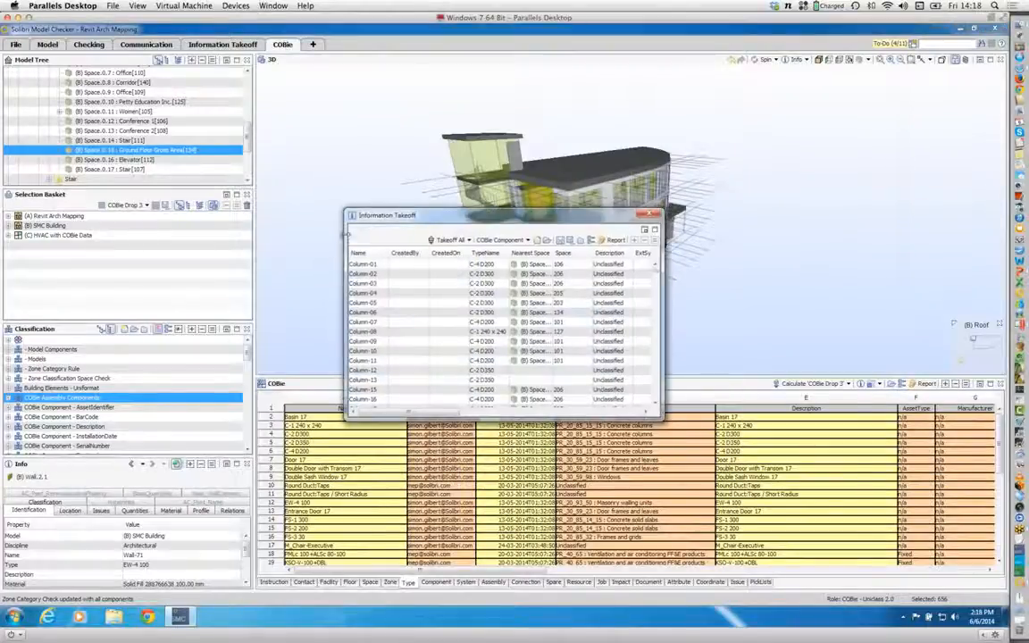
left_click_drag(466, 569, 492, 576)
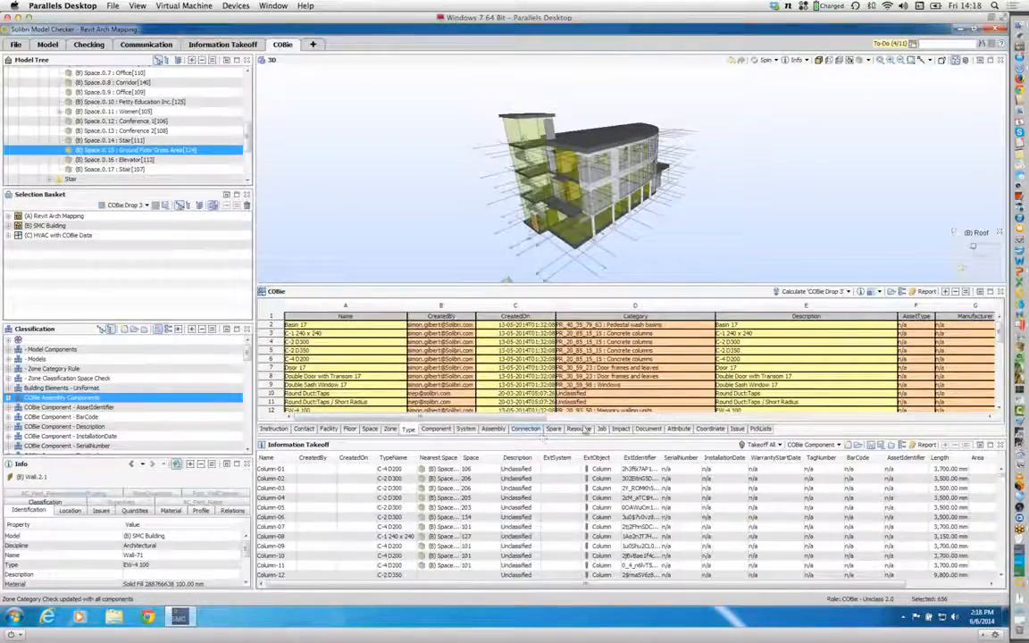
left_click_drag(572, 437, 566, 455)
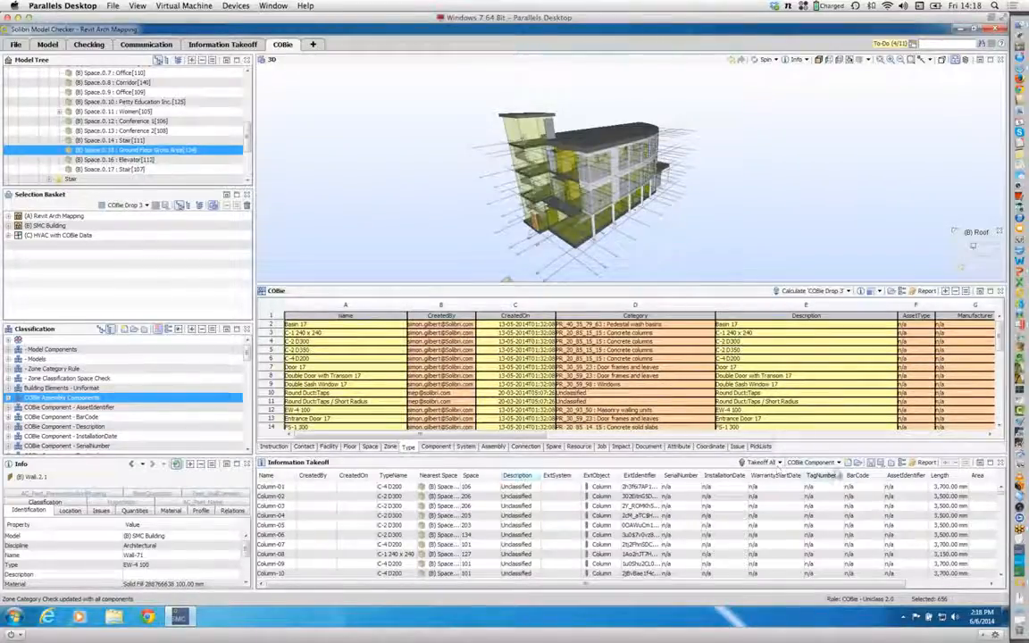
Step: Switch the takeoff to the COBie Type 2.0 definition and inspect which classification feeds its AssetType column
left_click(838, 463)
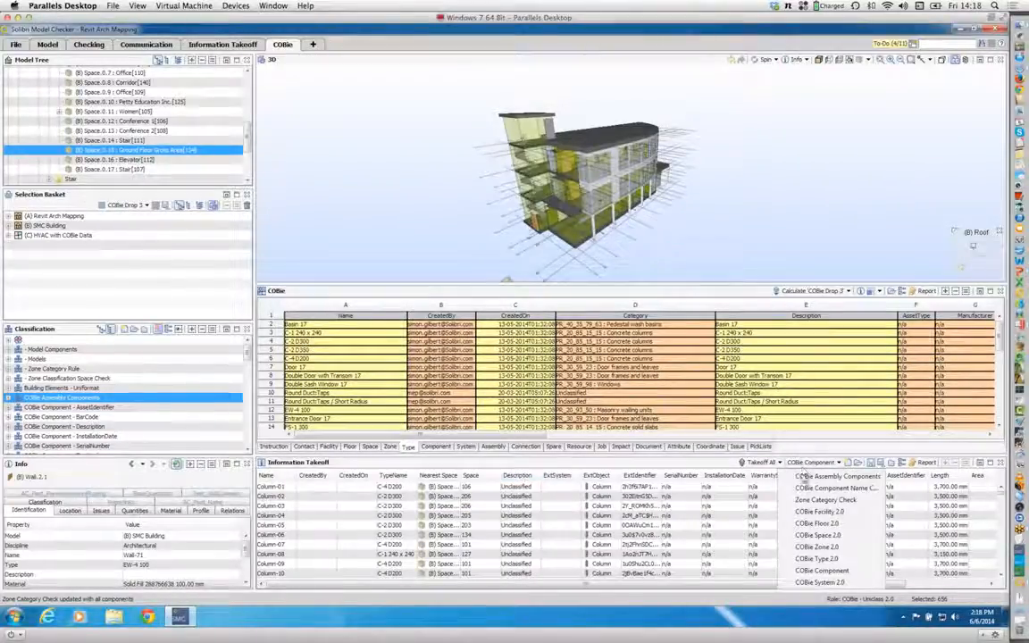
left_click(815, 560)
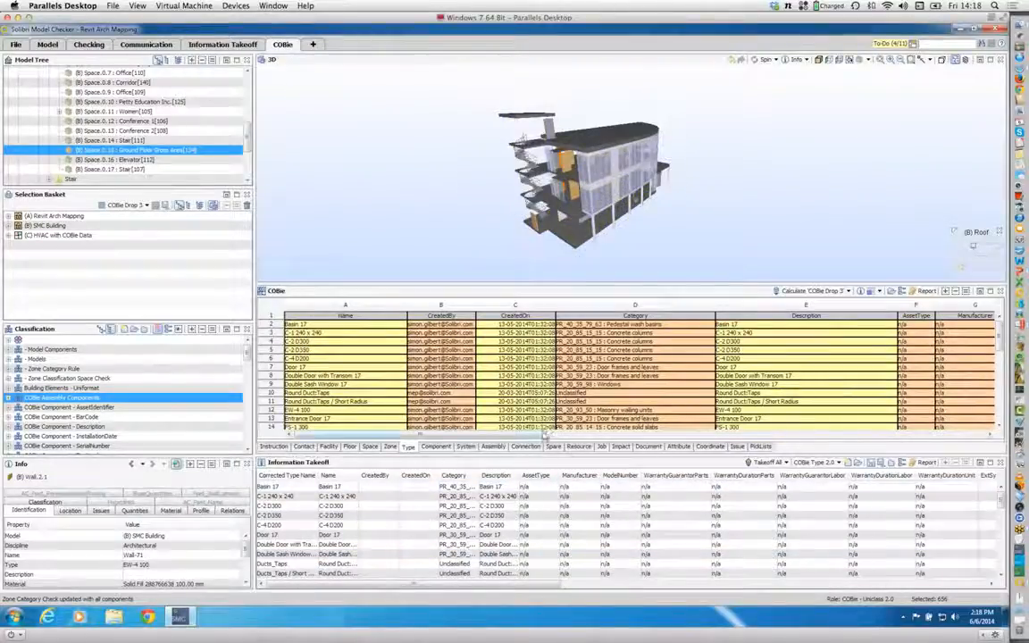
left_click_drag(544, 434, 620, 434)
left_click(708, 316)
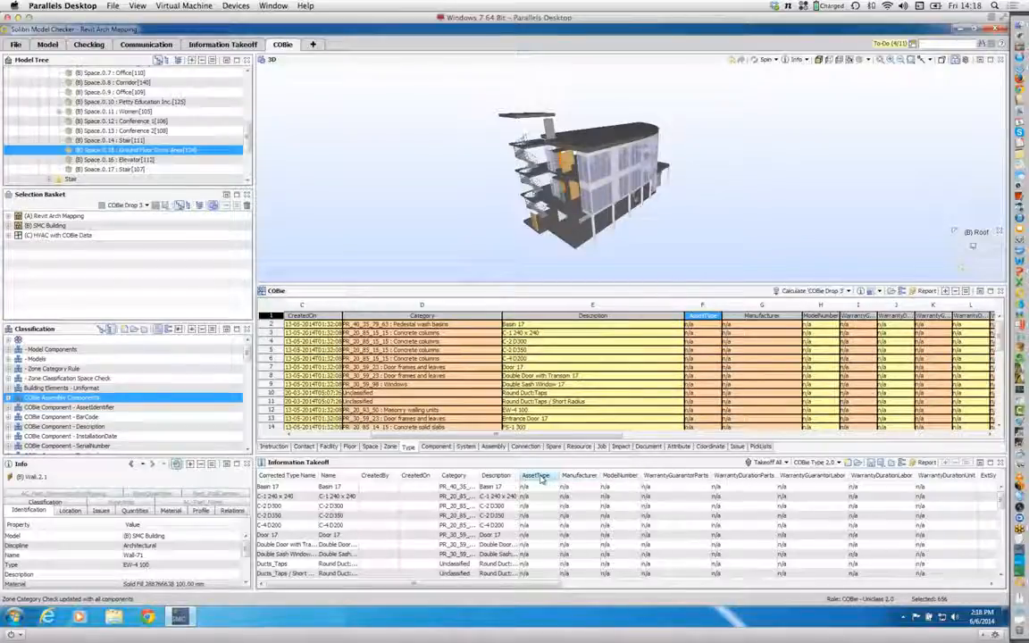
double_click(538, 478)
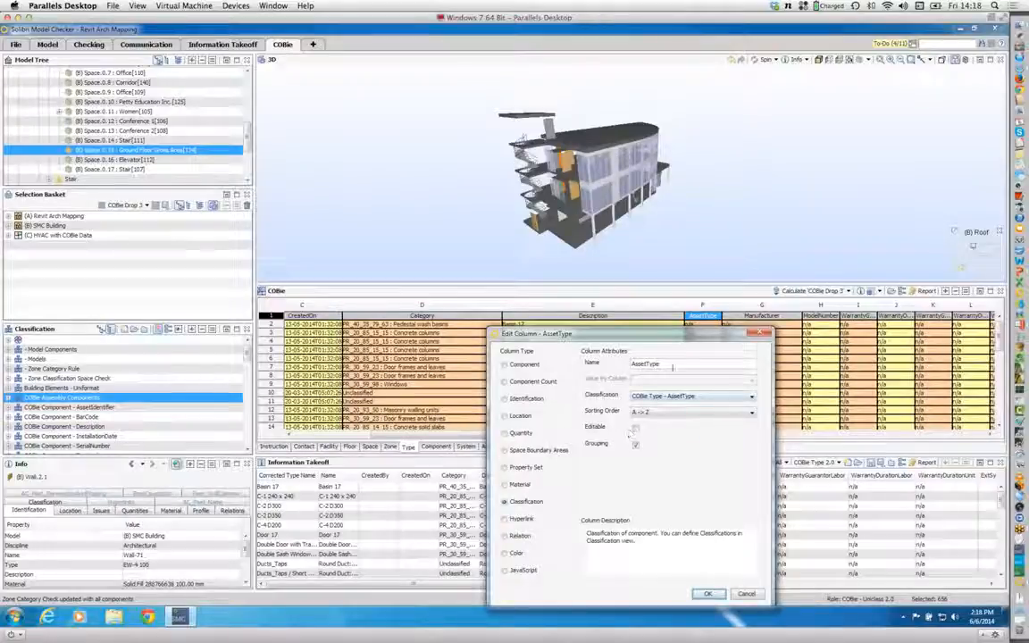
left_click_drag(666, 364, 433, 179)
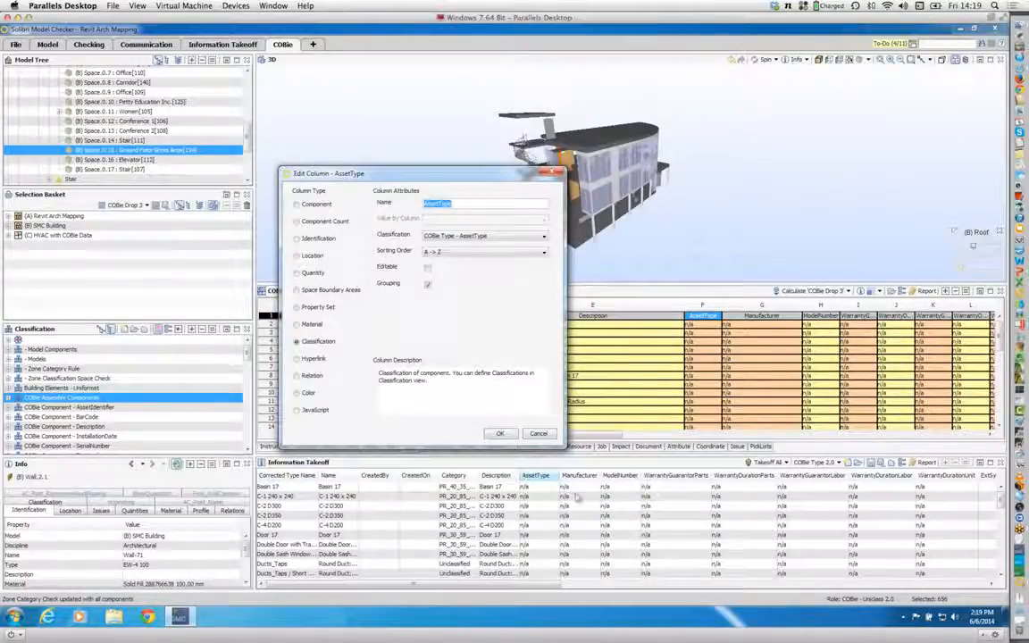
left_click(501, 433)
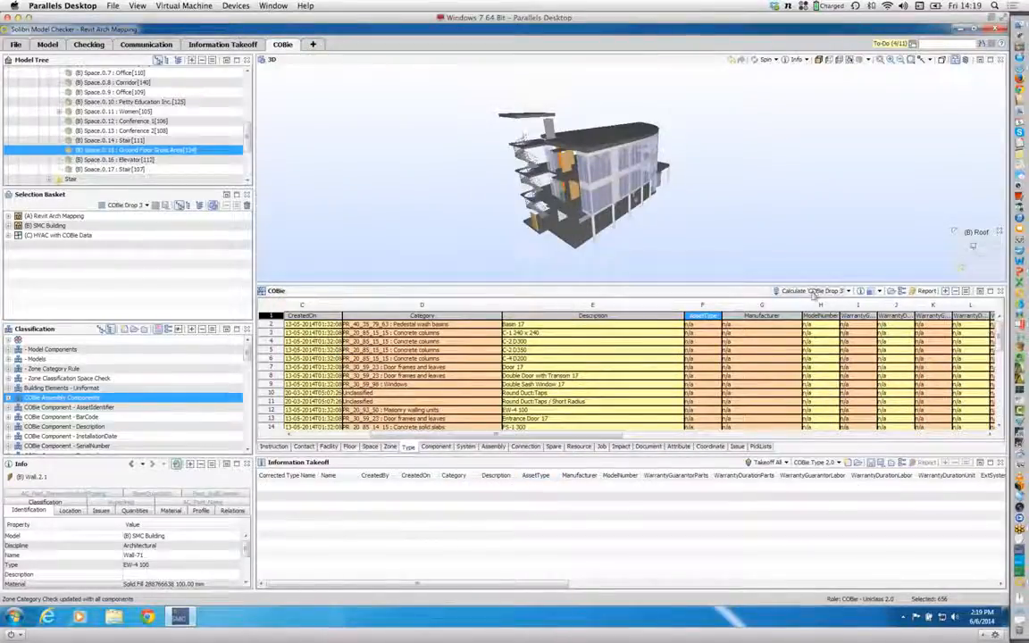
Step: Take off all components again with the COBie Type 2.0 definition
left_click(765, 463)
left_click(681, 568)
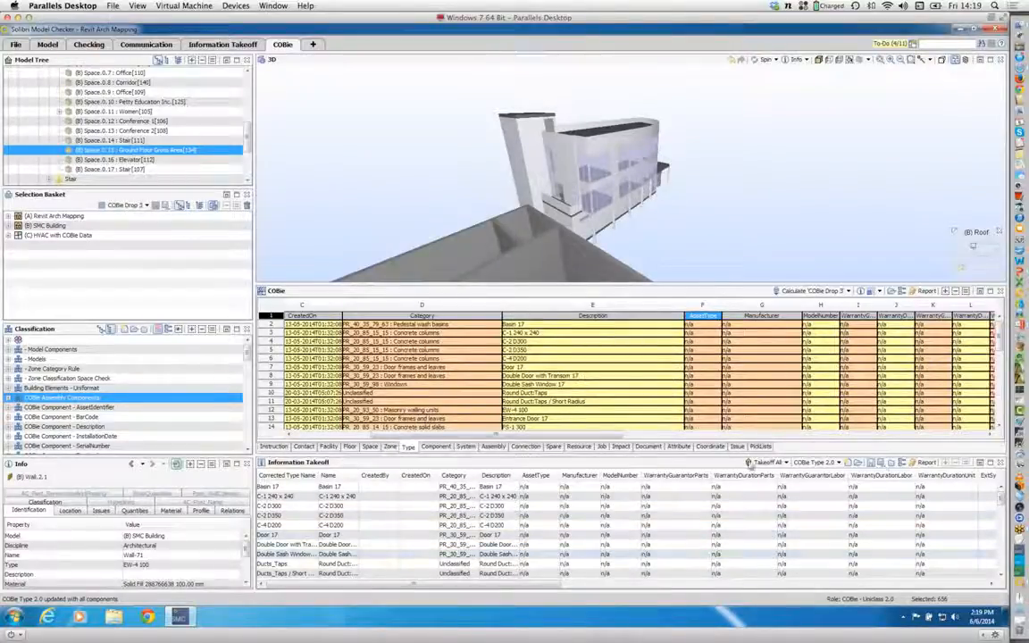
left_click(765, 462)
left_click(671, 571)
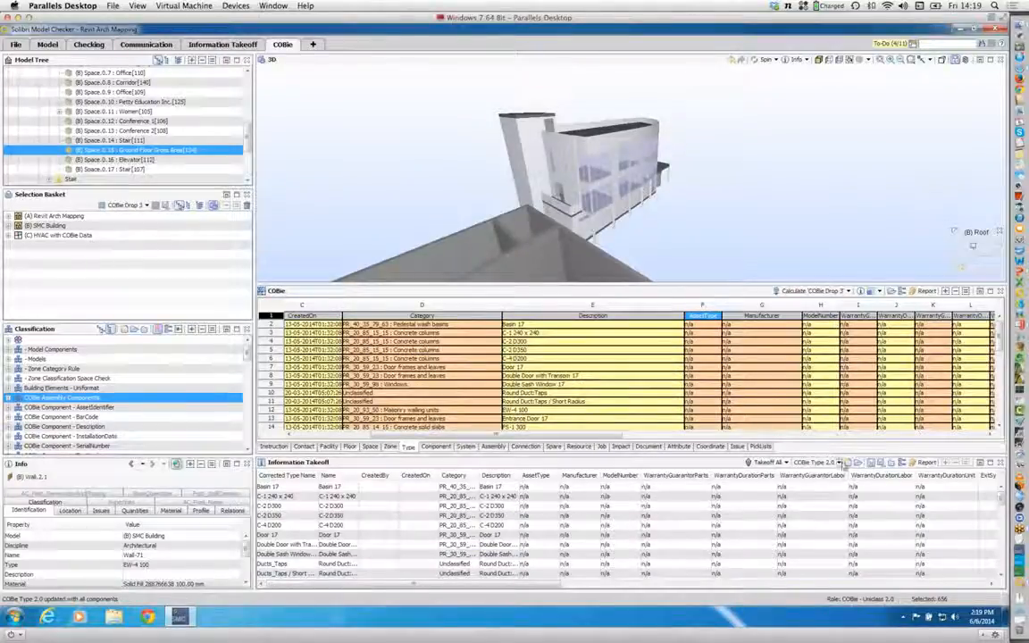
Step: Open the COBie Type - AssetType classification rules and add a column for the property AC_Pset_Basic_Zone_Stamp.Back Surface of Wall Insets
left_click(839, 462)
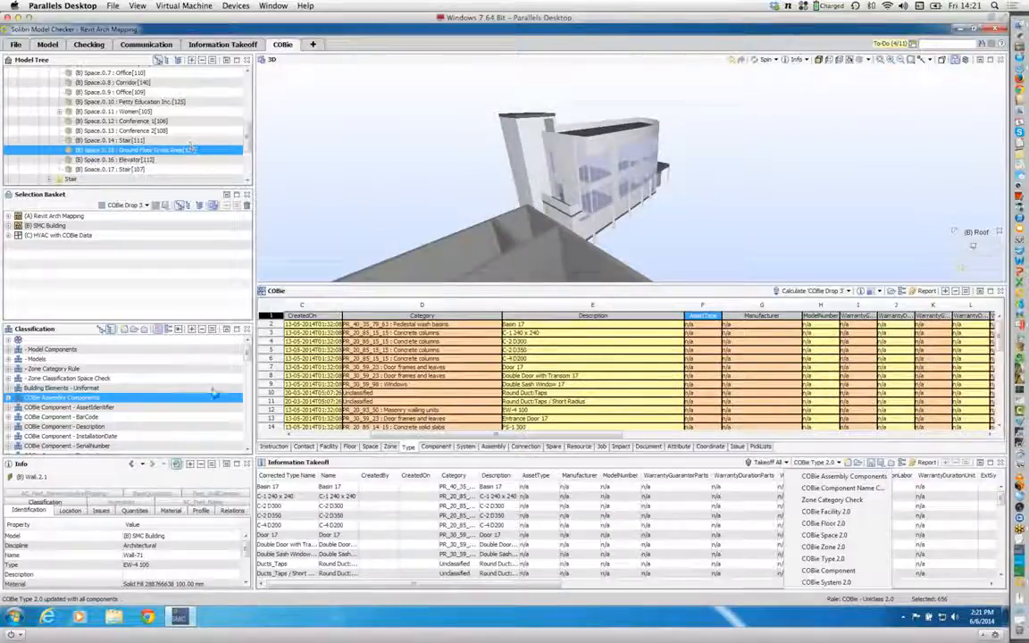
left_click_drag(247, 357, 223, 361)
left_click(205, 358)
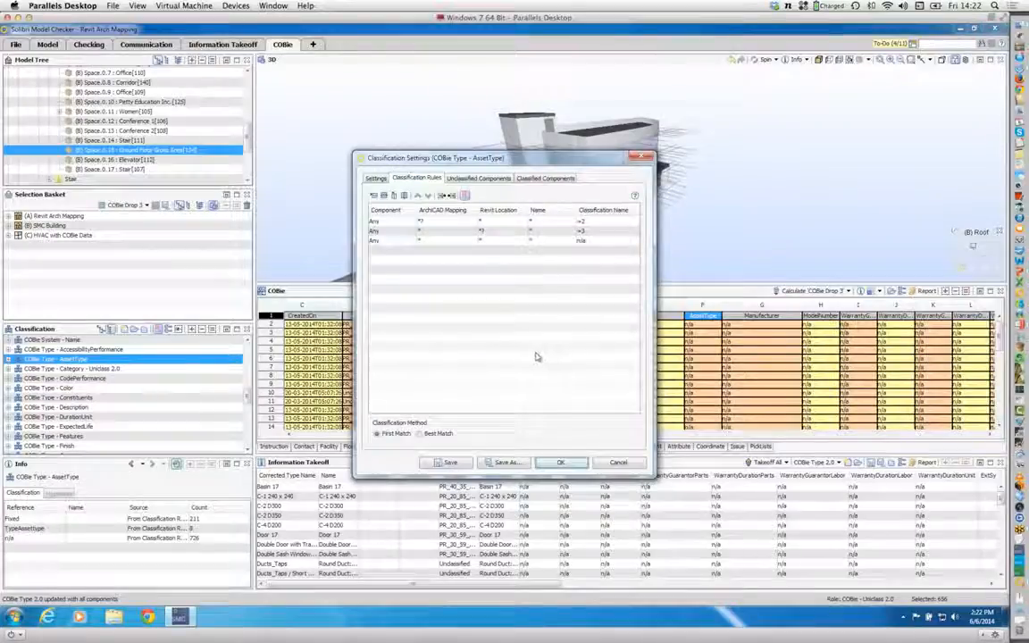
right_click(596, 212)
left_click(605, 220)
left_click(375, 323)
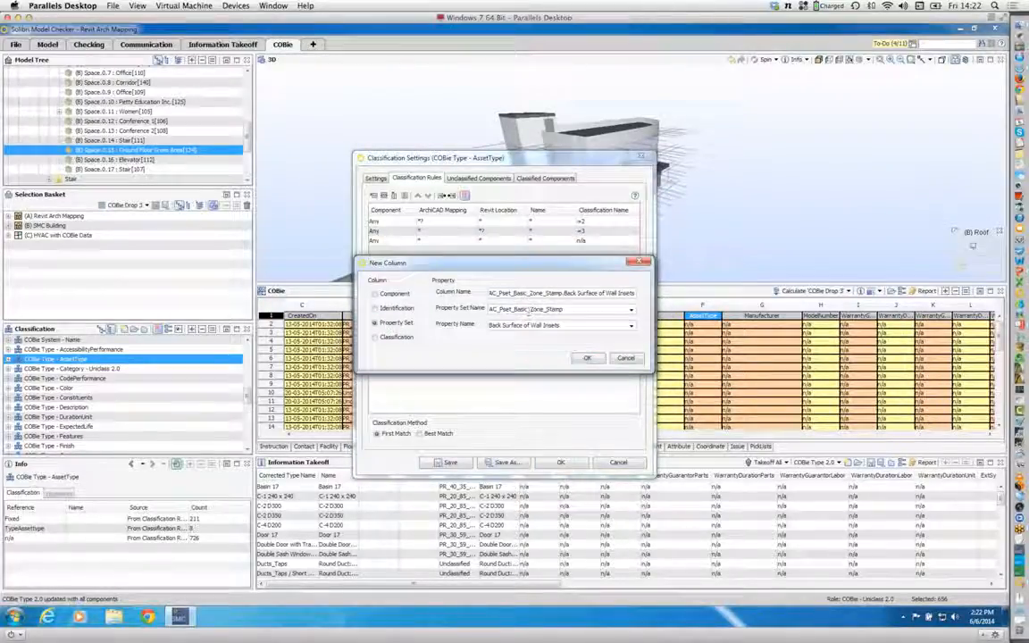
left_click(586, 358)
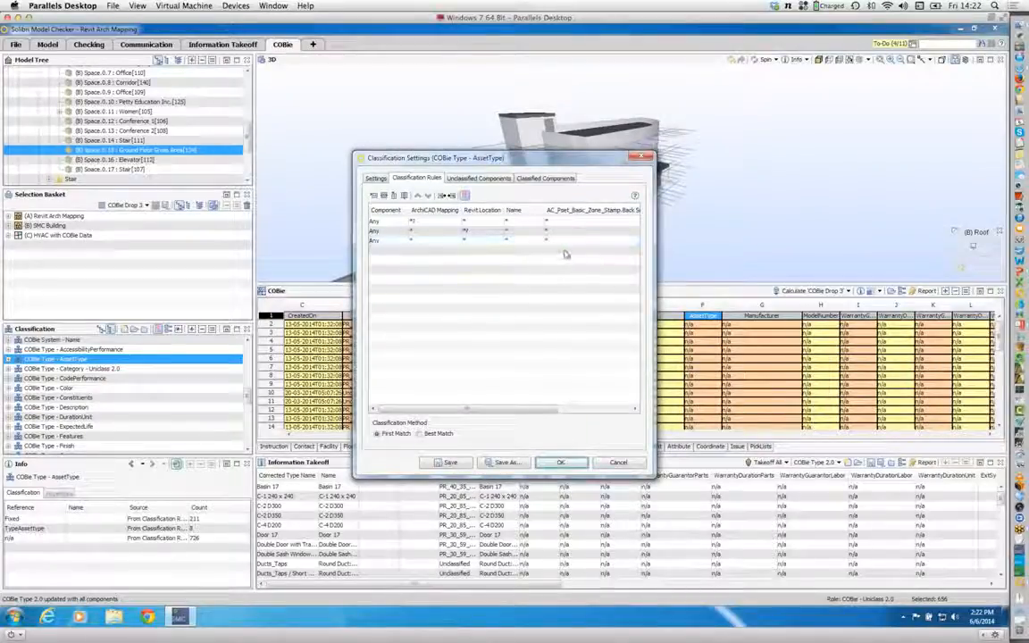
Step: Try out an additional classification rule row and the value field of the new property column, then discard the AssetType classification changes
left_click(374, 195)
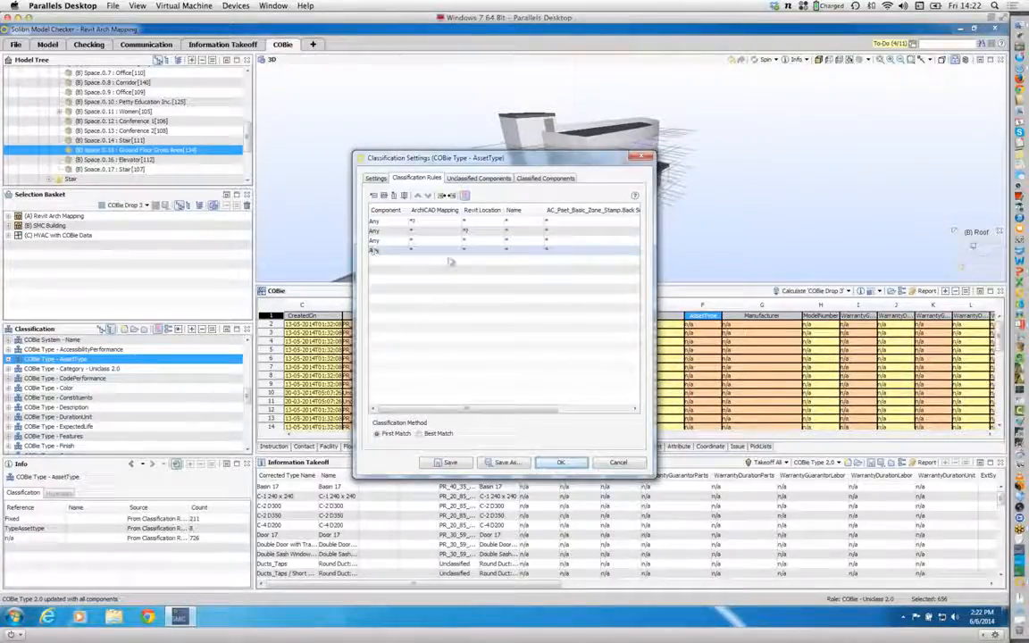
left_click(586, 241)
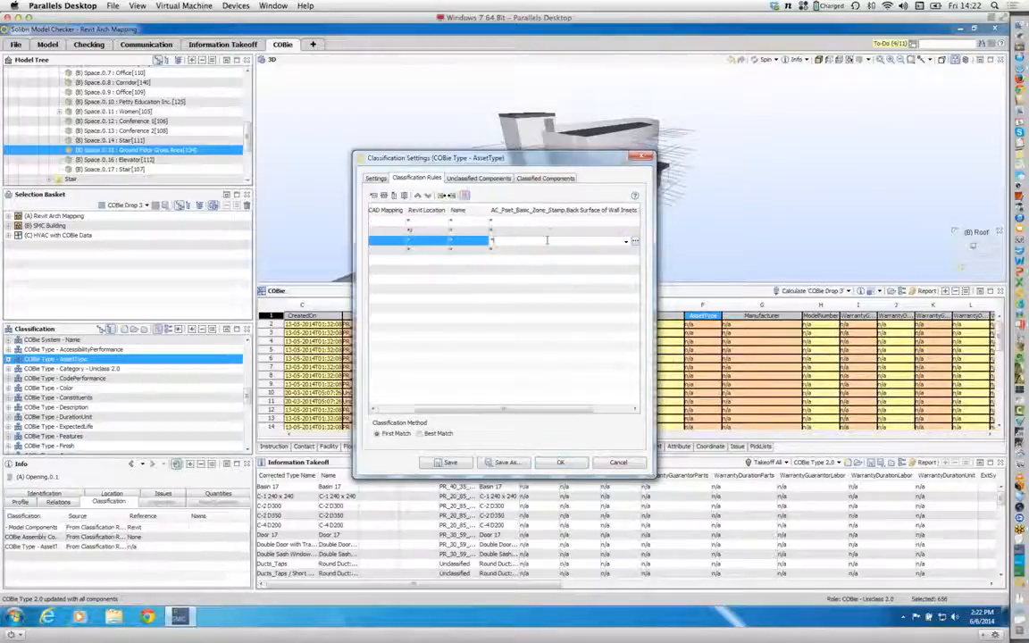
scroll(512, 373, "right", 3)
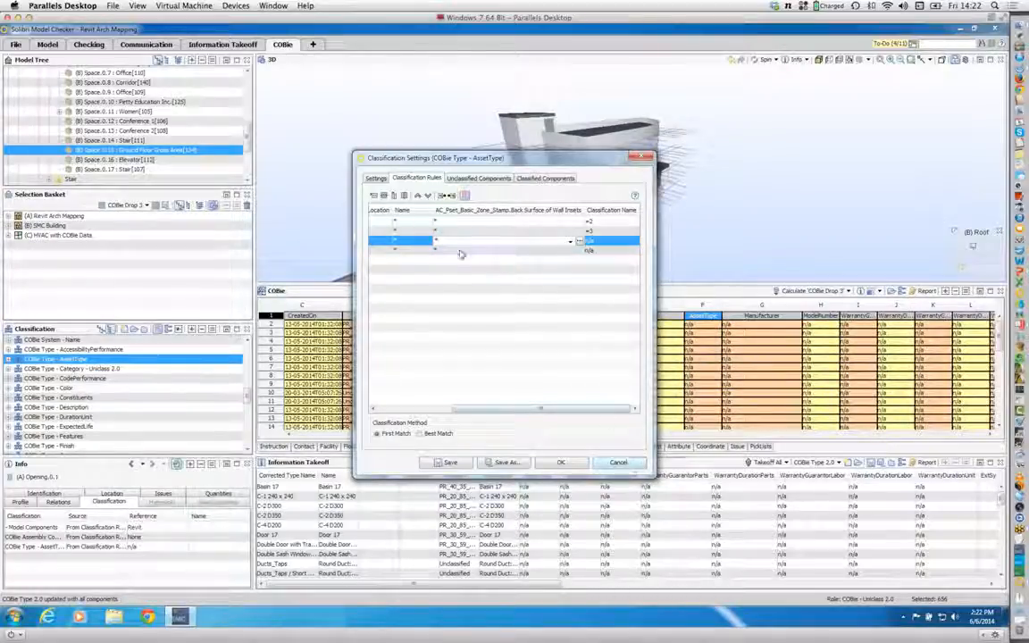
left_click(636, 464)
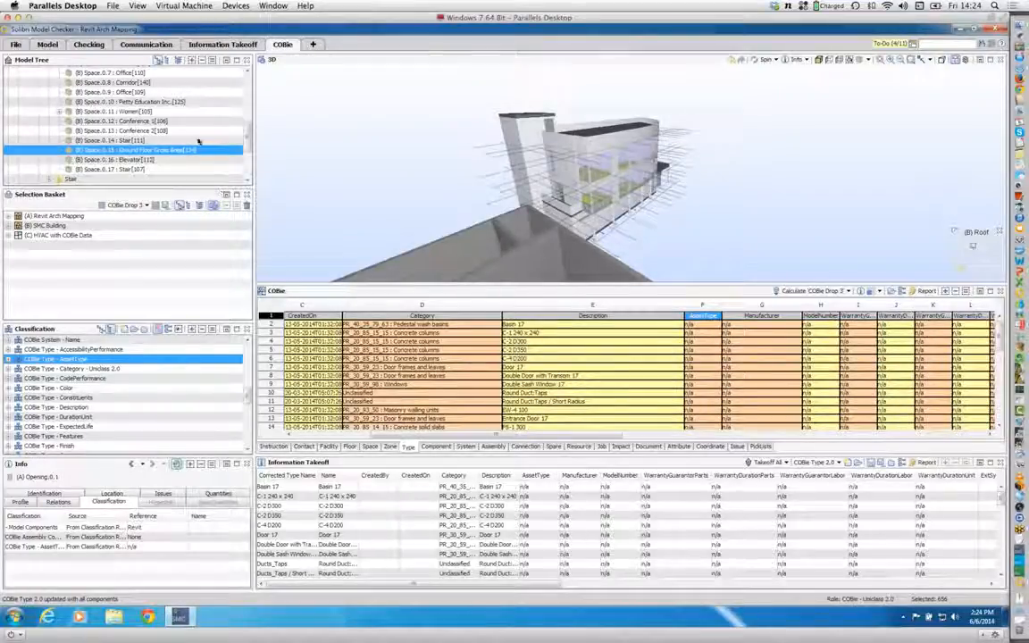
Step: Open the Solution Center to view the available extensions, including COBie (UK)
left_click(20, 49)
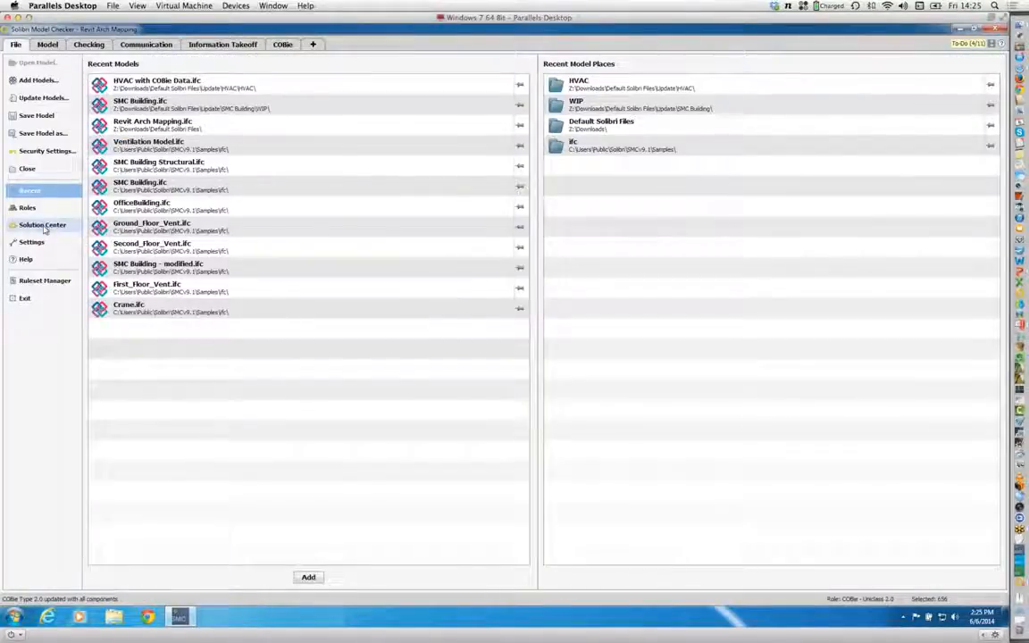
left_click(42, 226)
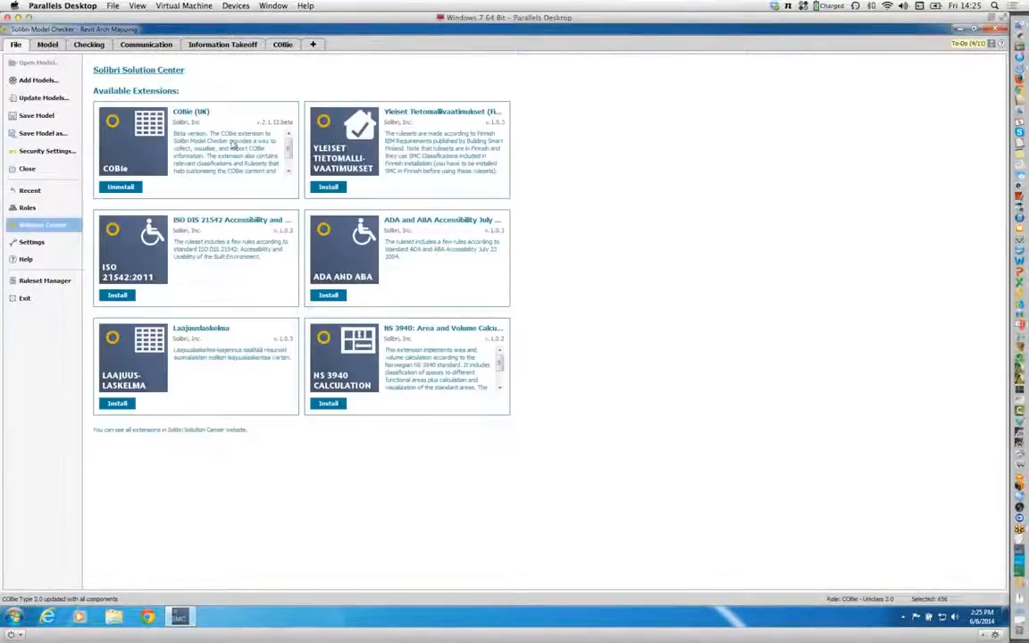